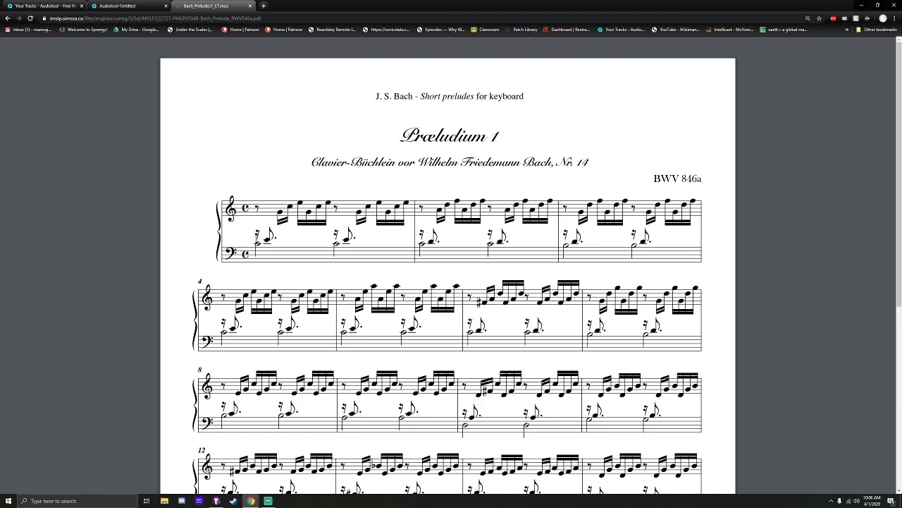
Switch to the untitled Audiotool project and set the timeline to show about 18 bars
left_click(111, 5)
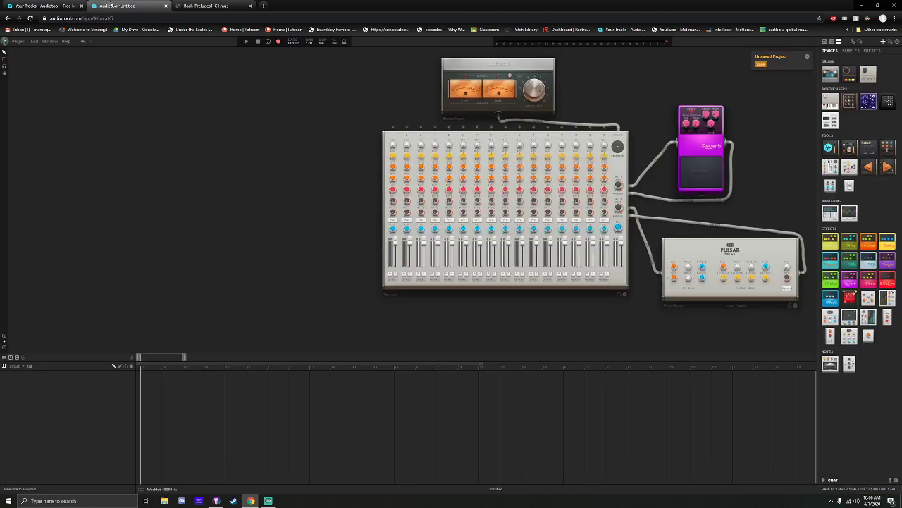
left_click_drag(583, 323, 473, 332)
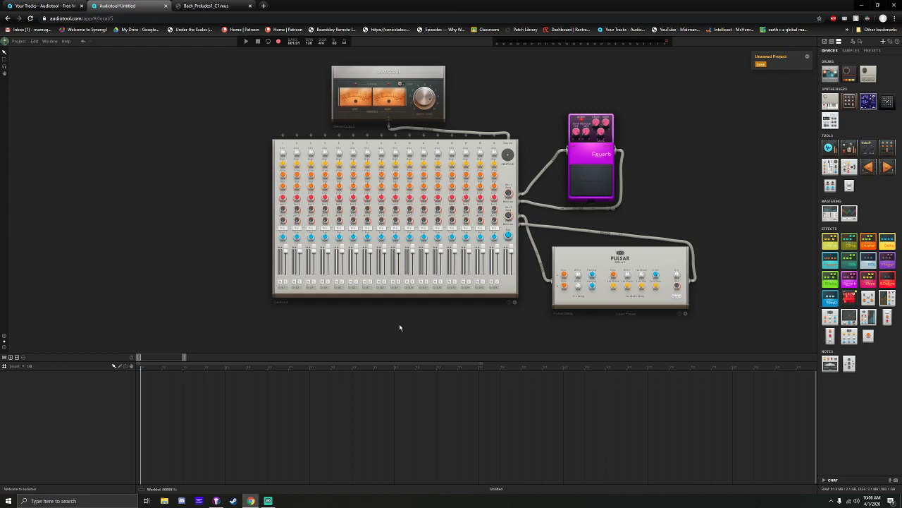
left_click_drag(399, 323, 424, 332)
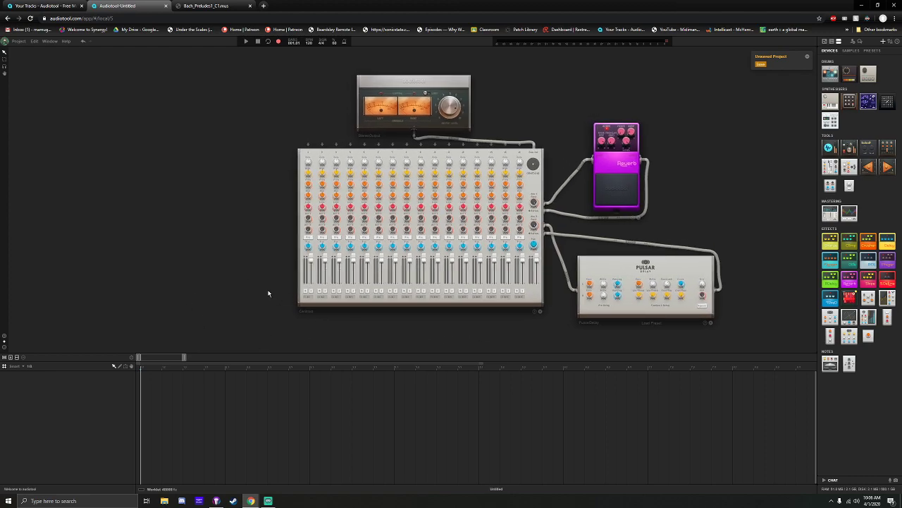
left_click_drag(184, 357, 846, 343)
mouse_move(811, 367)
left_mouse_down()
mouse_move(417, 371)
mouse_move(352, 380)
left_mouse_up()
left_click_drag(812, 358, 441, 358)
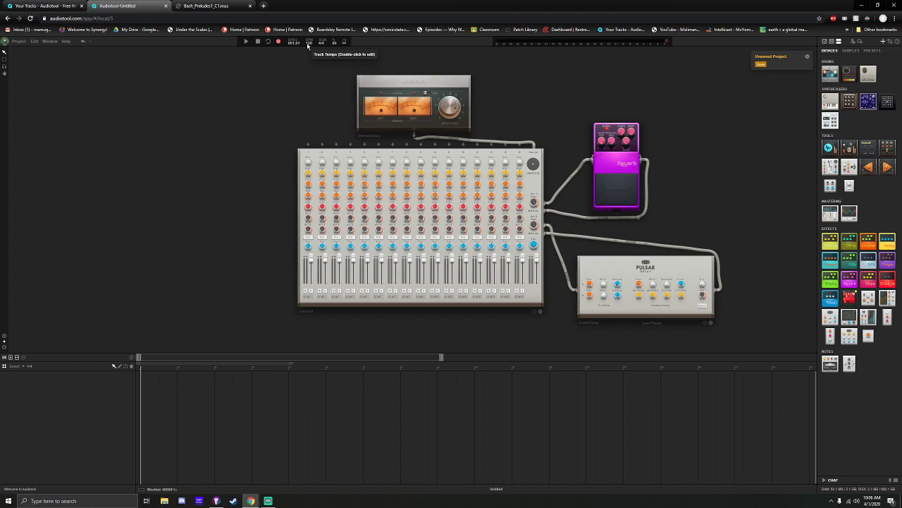
Lower the track tempo and play the empty project with the metronome to judge the speed
left_click_drag(308, 43, 308, 73)
key("space")
left_click(345, 42)
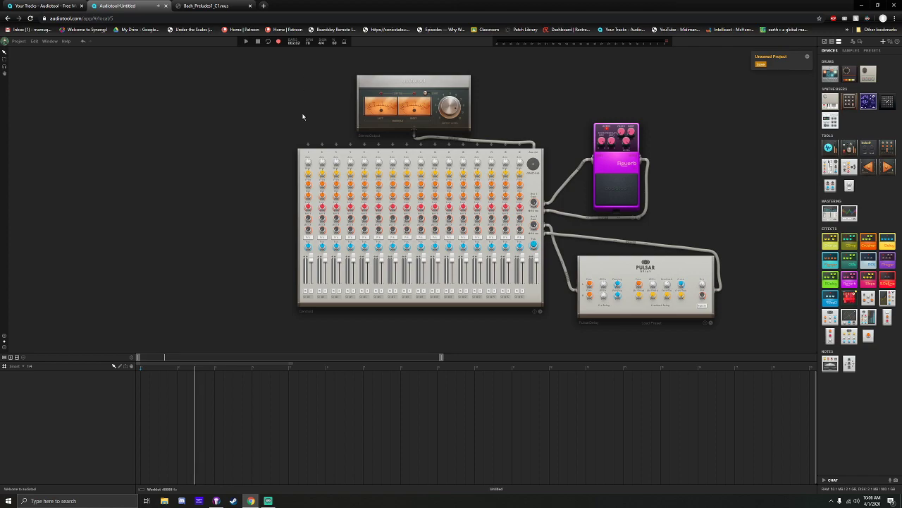
Add a Pulverisateur synthesizer beside the mixer and connect its output to the first mixer channel
left_click_drag(219, 226, 280, 249)
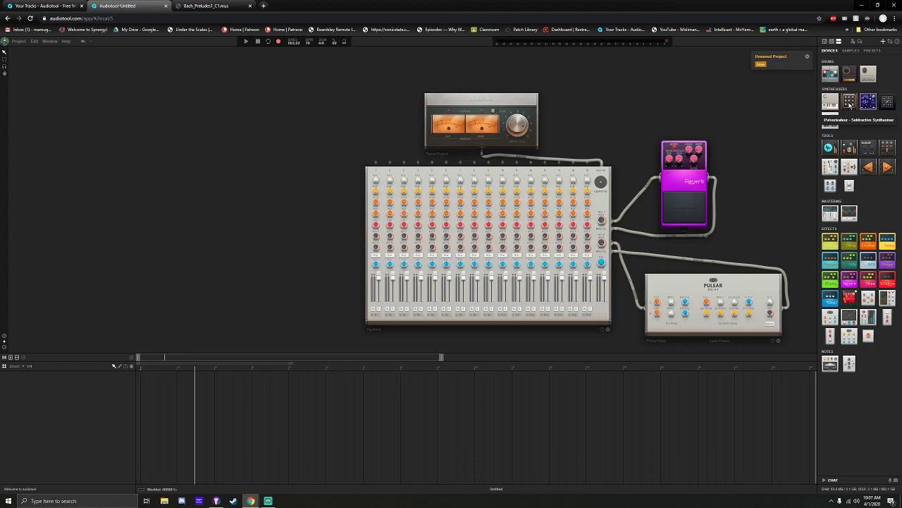
left_click_drag(849, 103, 337, 206)
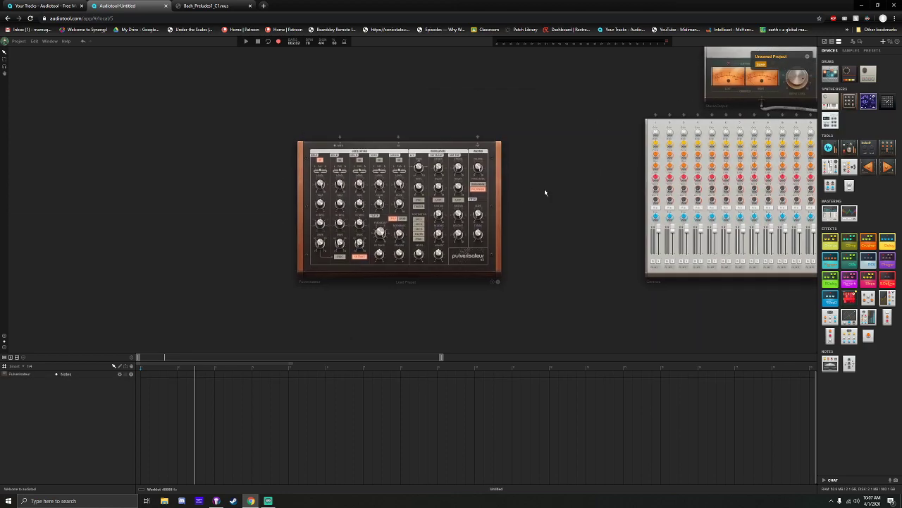
left_click_drag(374, 182, 550, 157)
left_click_drag(449, 310, 525, 282)
left_click_drag(467, 245, 533, 272)
left_click_drag(575, 296, 559, 265)
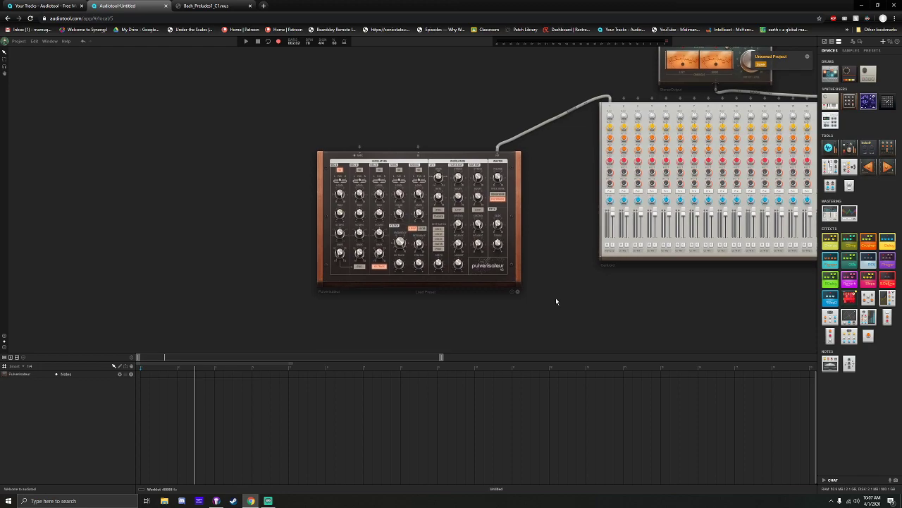
left_click_drag(572, 295, 559, 301)
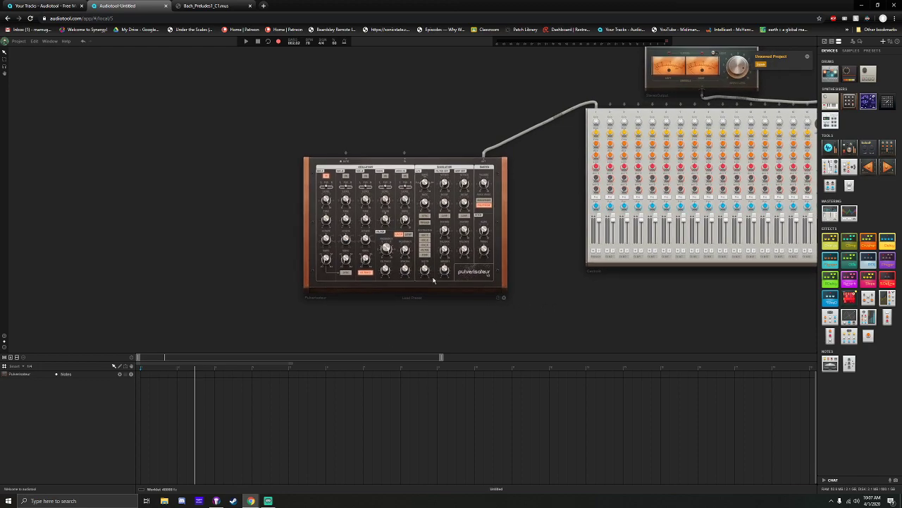
scroll(390, 248, "up", 3)
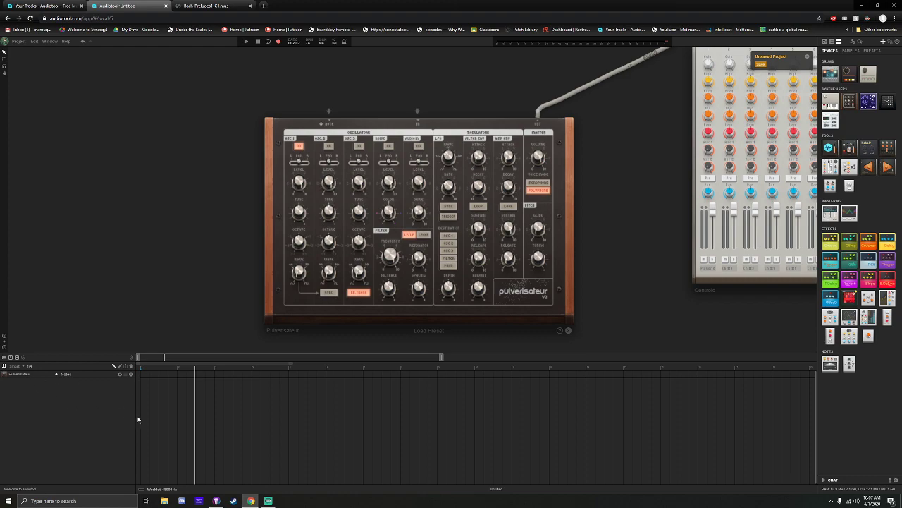
left_click_drag(185, 315, 205, 306)
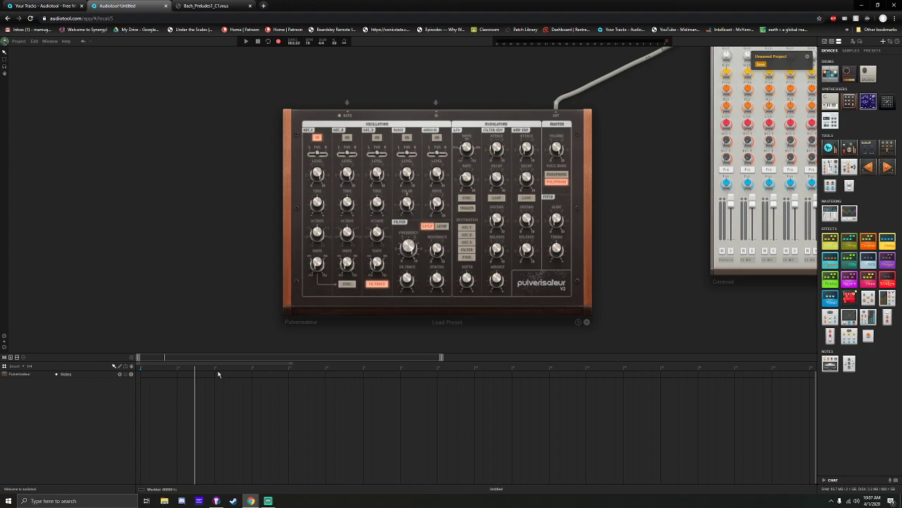
Create a note region in the first bar of the Pulverisateur track and colour it Racing Green
key("space")
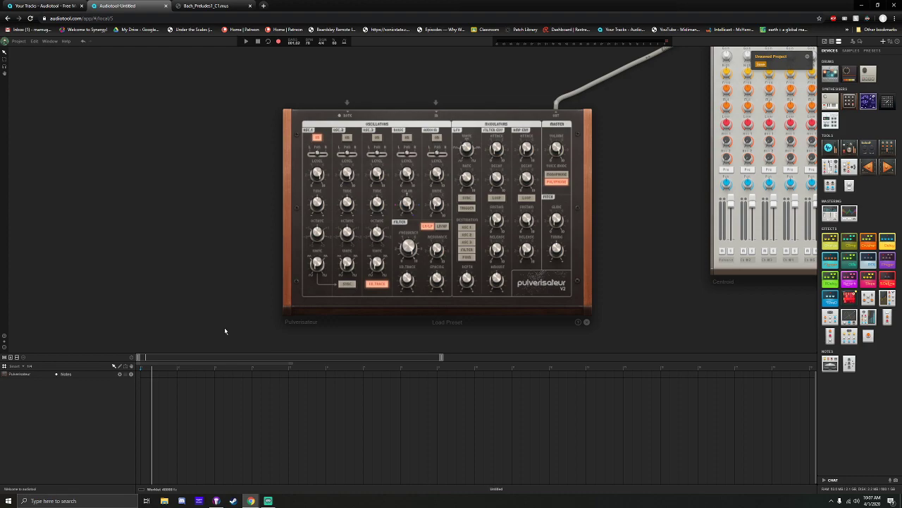
double_click(144, 375)
right_click(162, 377)
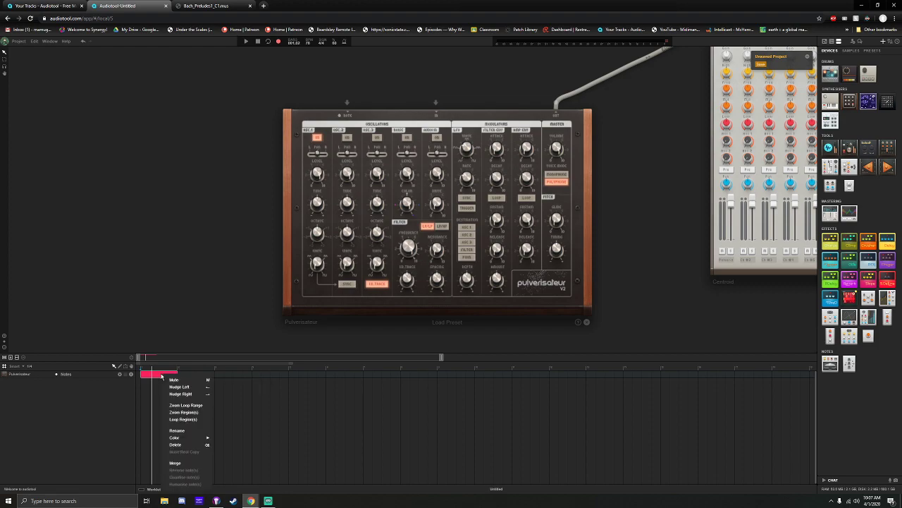
mouse_move(190, 437)
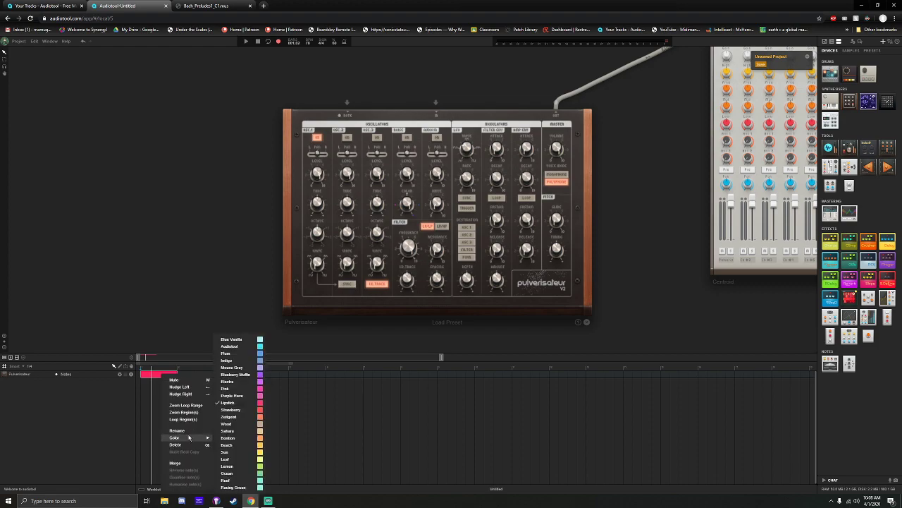
left_click(242, 487)
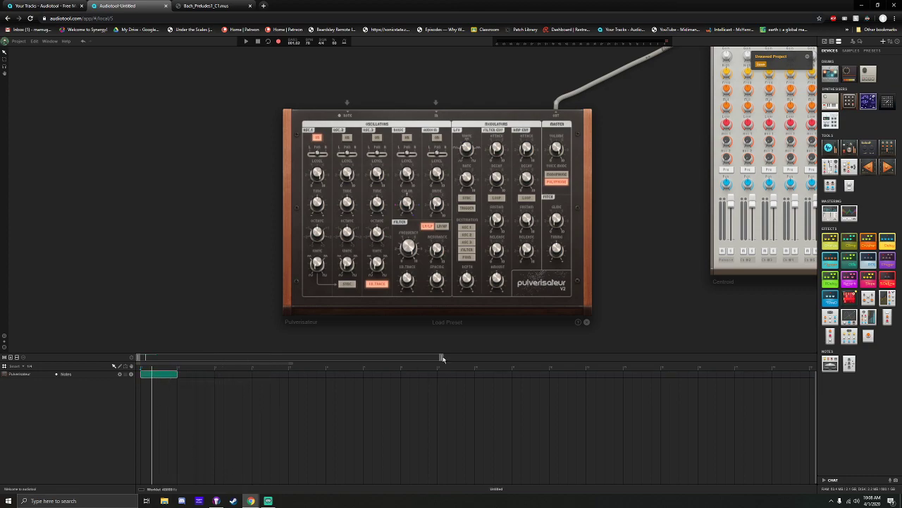
Enlarge the timeline area, zoom in on the first bar, and consult the Bach prelude score
left_click_drag(443, 358, 462, 267)
scroll(441, 138, "down", 3)
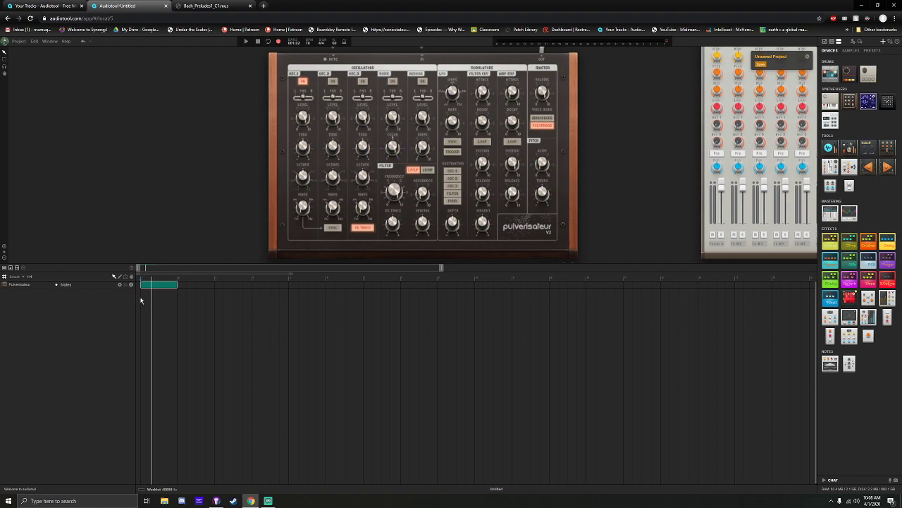
scroll(143, 268, "up", 3)
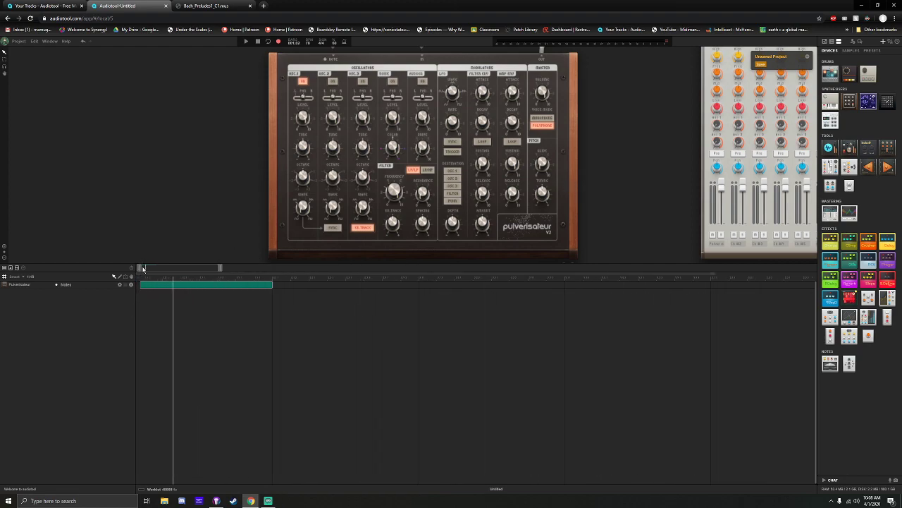
left_click_drag(220, 269, 166, 271)
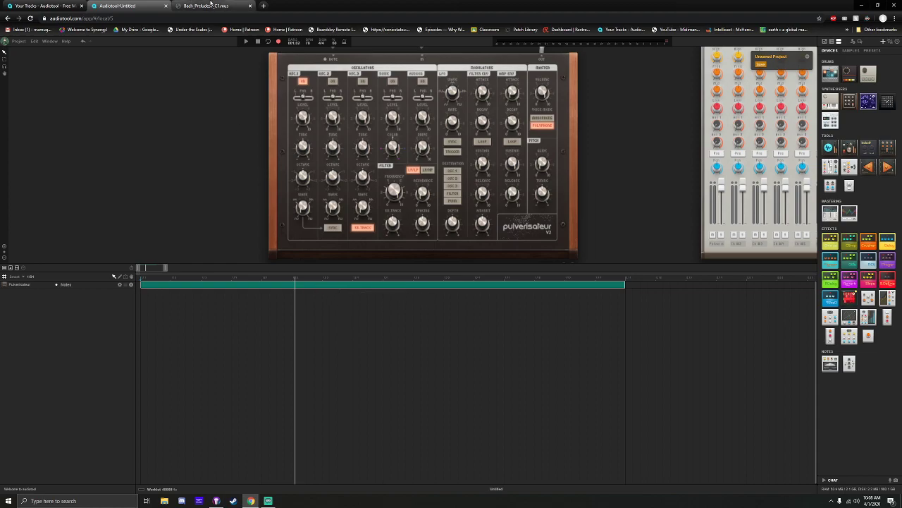
left_click(210, 5)
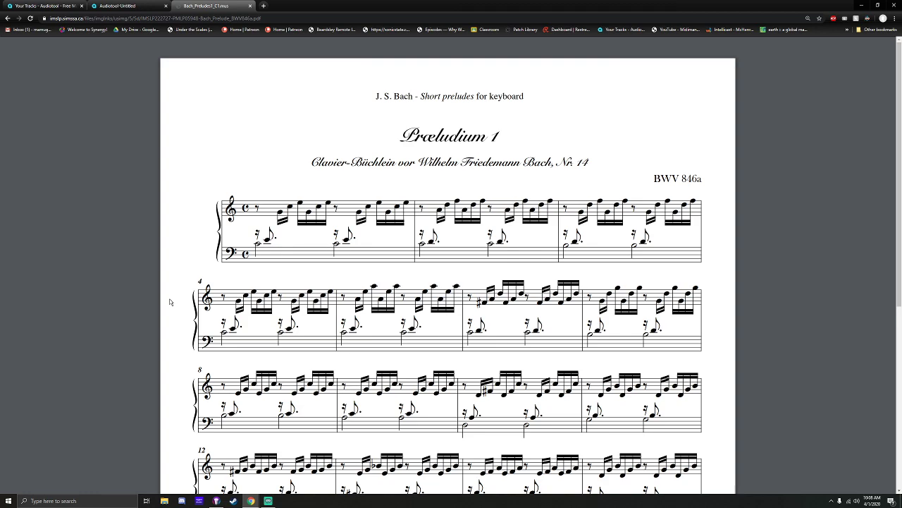
left_click(141, 6)
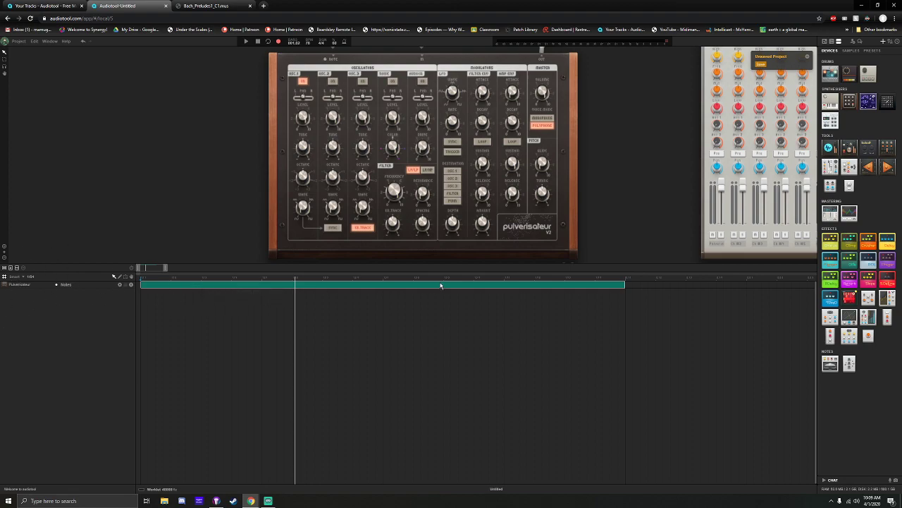
Replace the existing note region with a new one-bar region at bar 1, coloured Racing Green
key("Delete")
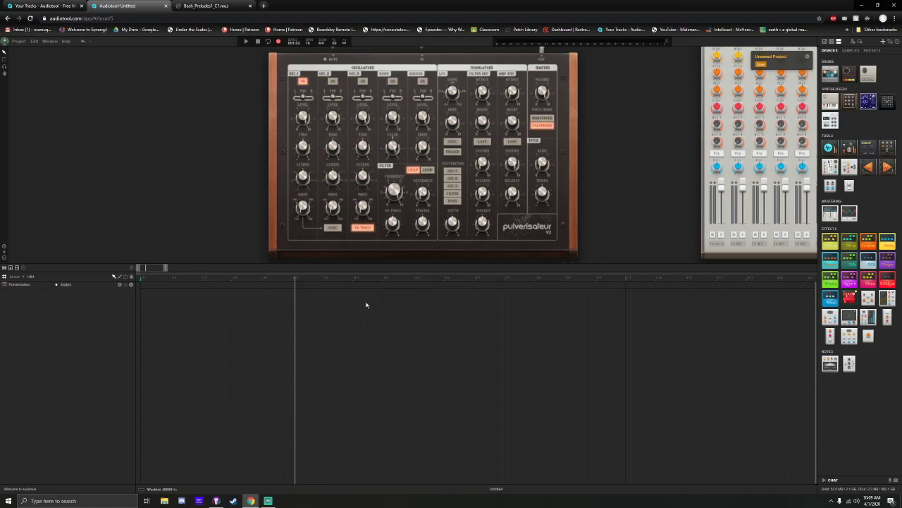
double_click(141, 284)
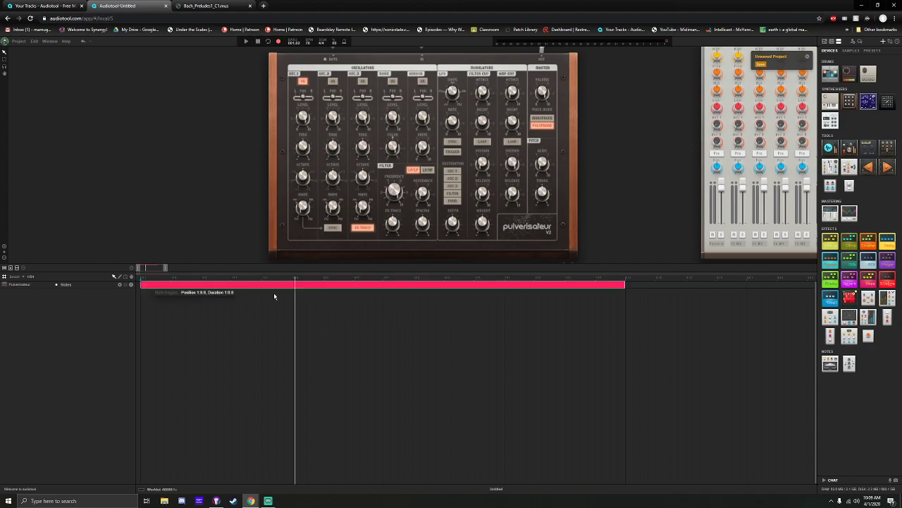
right_click(315, 291)
mouse_move(338, 352)
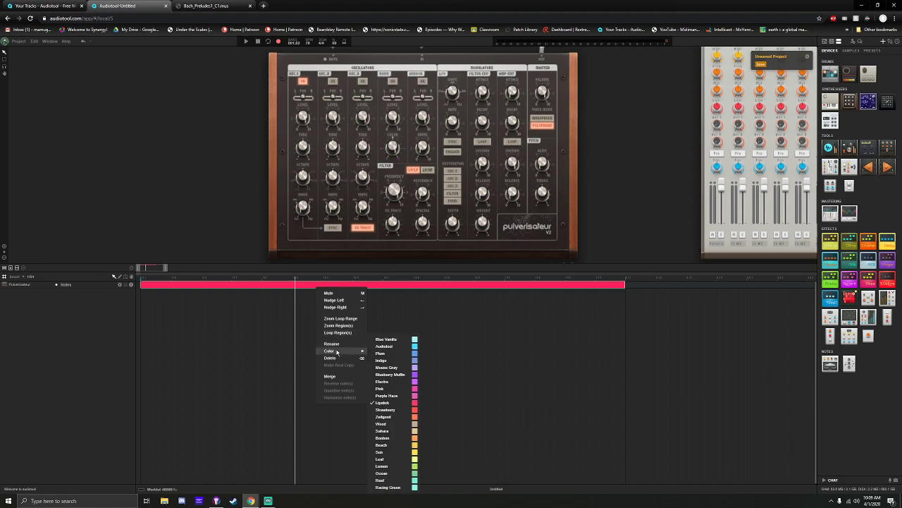
left_click(384, 487)
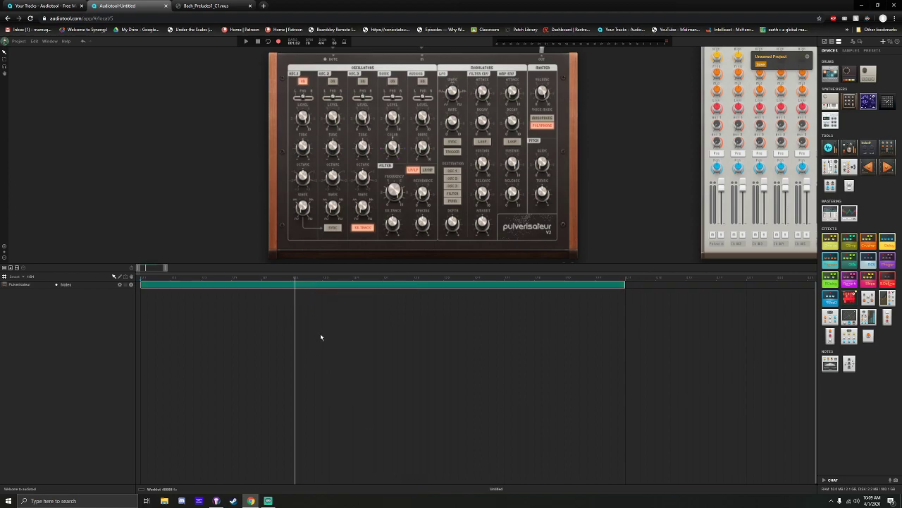
Open the green region's note editor and enlarge it to show a wider range of keys
double_click(260, 287)
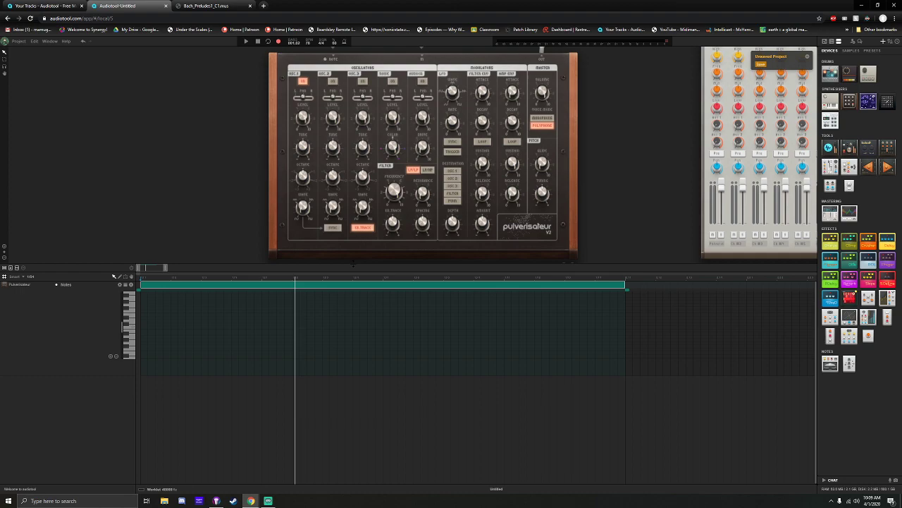
left_click_drag(353, 264, 350, 118)
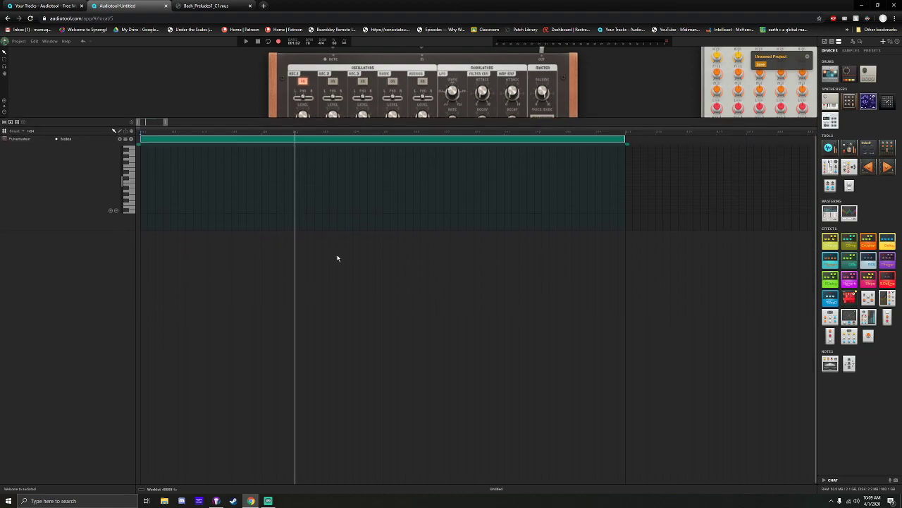
left_click_drag(338, 229, 328, 331)
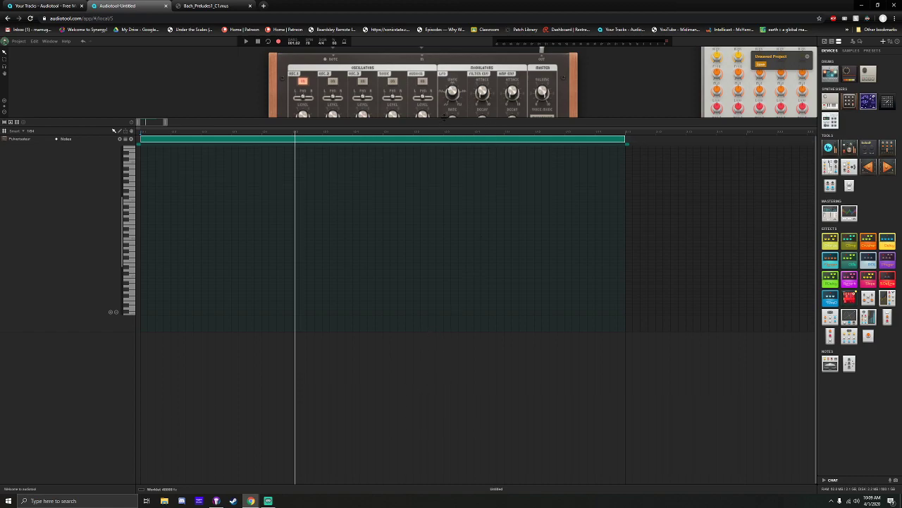
left_click_drag(444, 118, 444, 128)
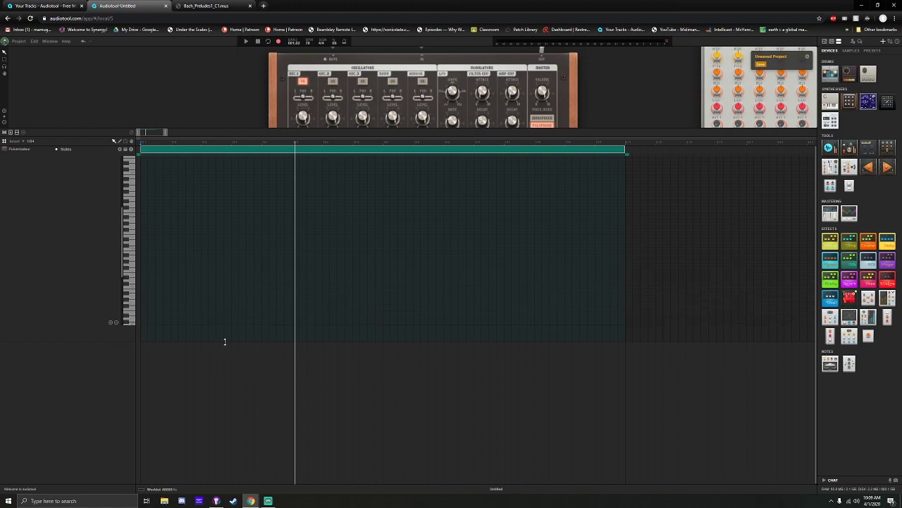
left_click_drag(214, 128, 211, 183)
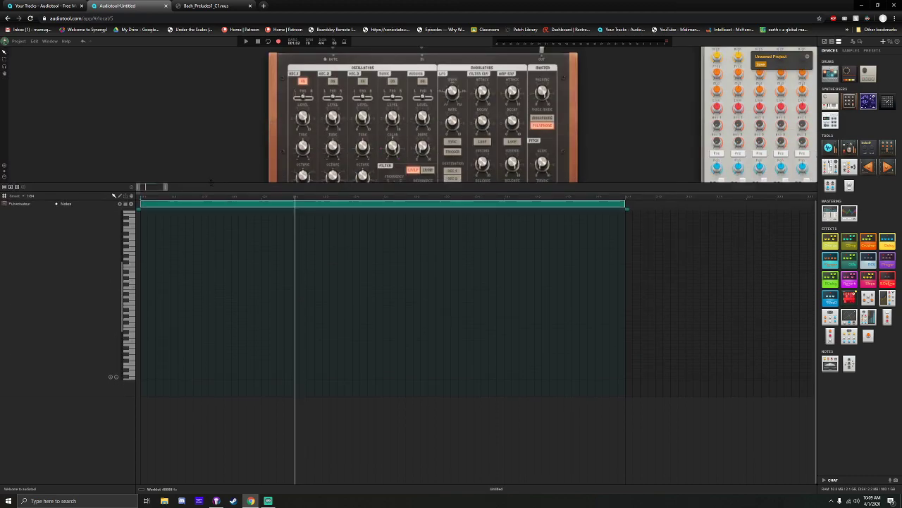
left_click(110, 377)
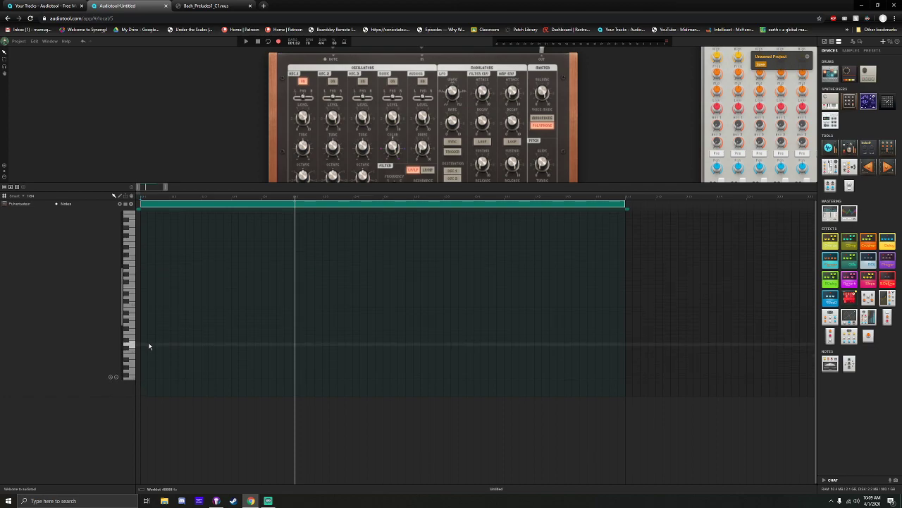
Audition several pitches on the note editor's keyboard and dismiss the unsaved-project notice
mouse_move(132, 305)
left_mouse_down()
mouse_move(134, 232)
mouse_move(129, 340)
left_mouse_up()
left_click(131, 284)
left_click(132, 255)
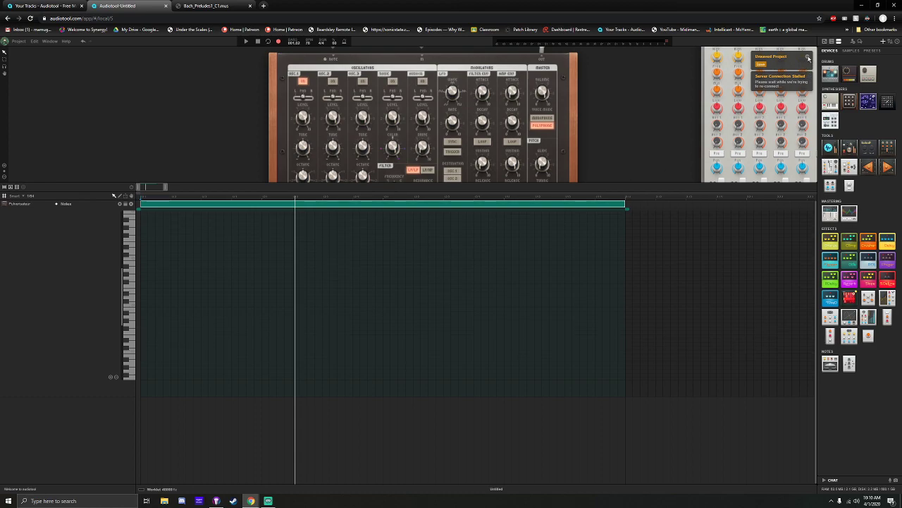
left_click(808, 58)
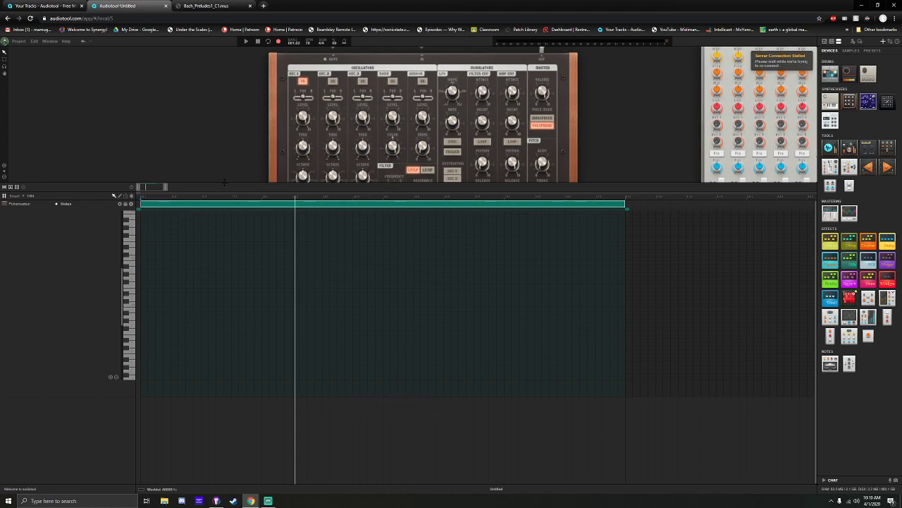
left_click_drag(224, 184, 265, 185)
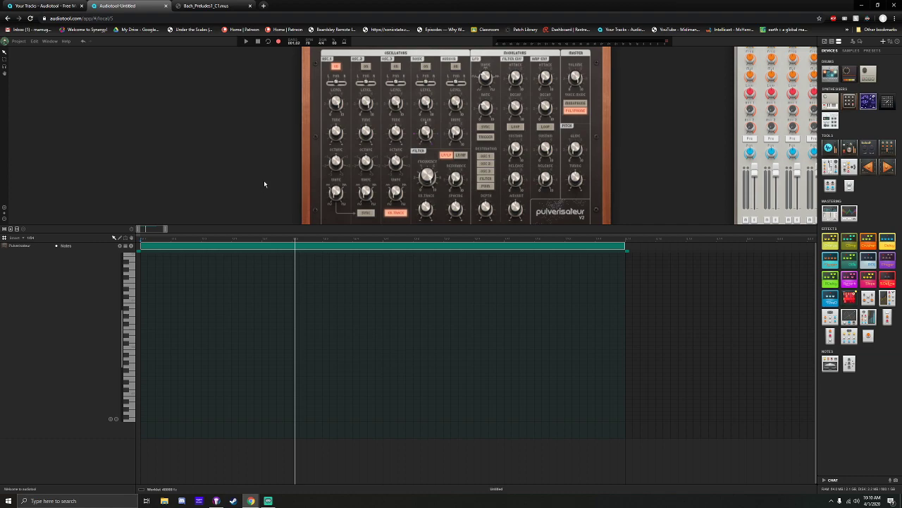
Enter the prelude's opening arpeggio C, E, G, C, E on consecutive grid steps from the region's start, correcting the last note's pitch
left_click(142, 358)
left_click(150, 343)
left_click(160, 331)
left_click(166, 311)
left_click(174, 301)
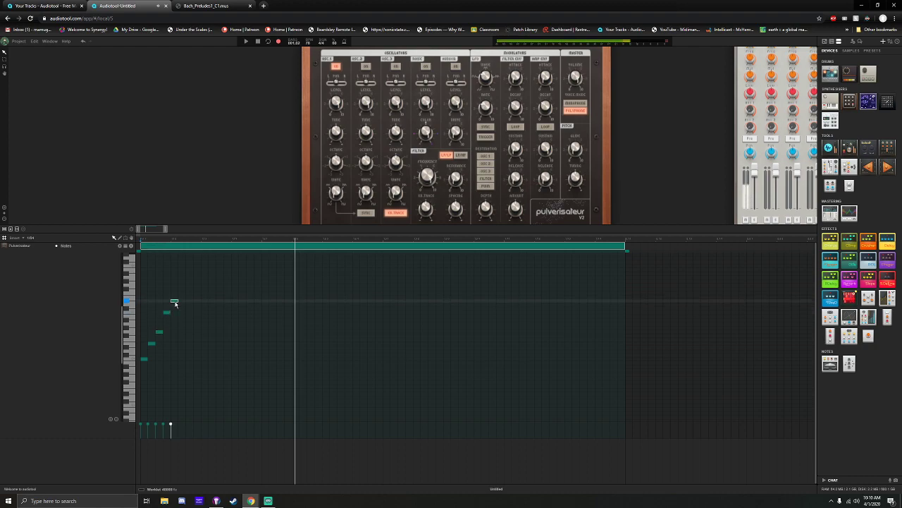
left_click_drag(174, 303, 175, 298)
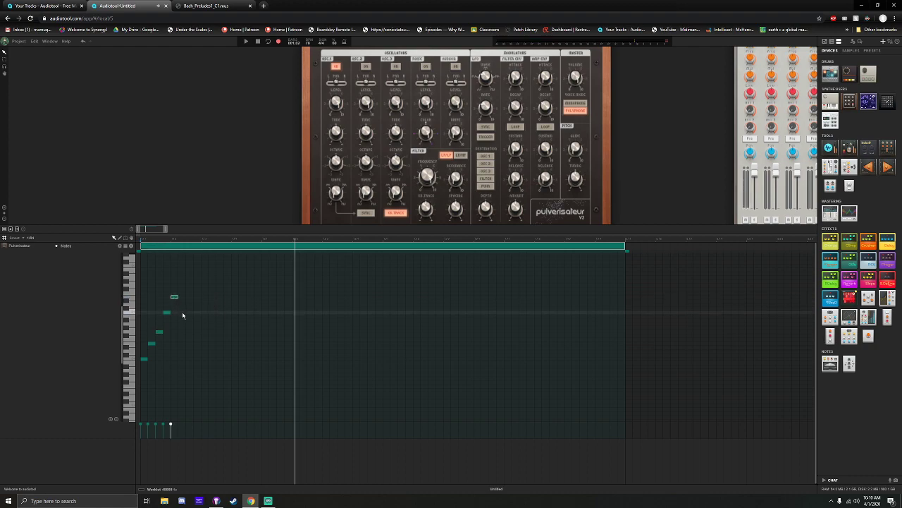
Duplicate the arpeggio's last three notes, G, C and E, directly after it and play the phrase back
left_click_drag(219, 333, 157, 293)
left_click_drag(159, 334, 181, 334)
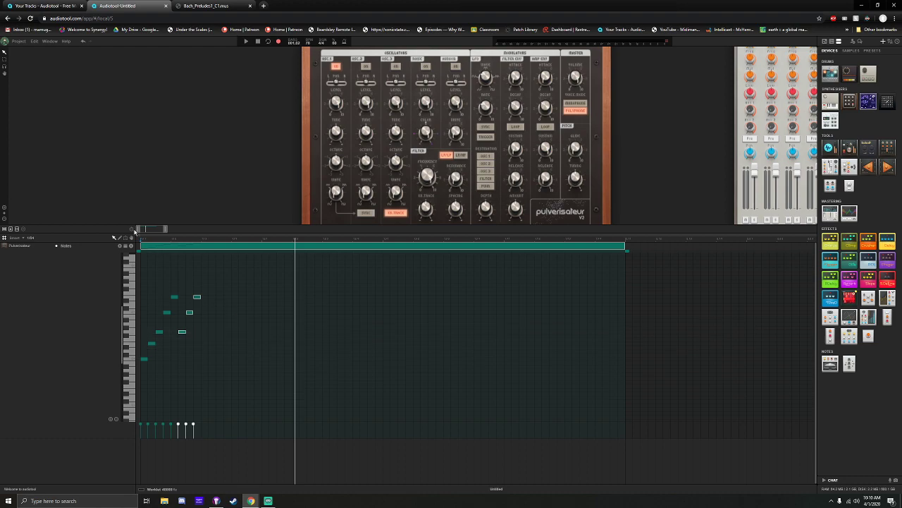
key("space")
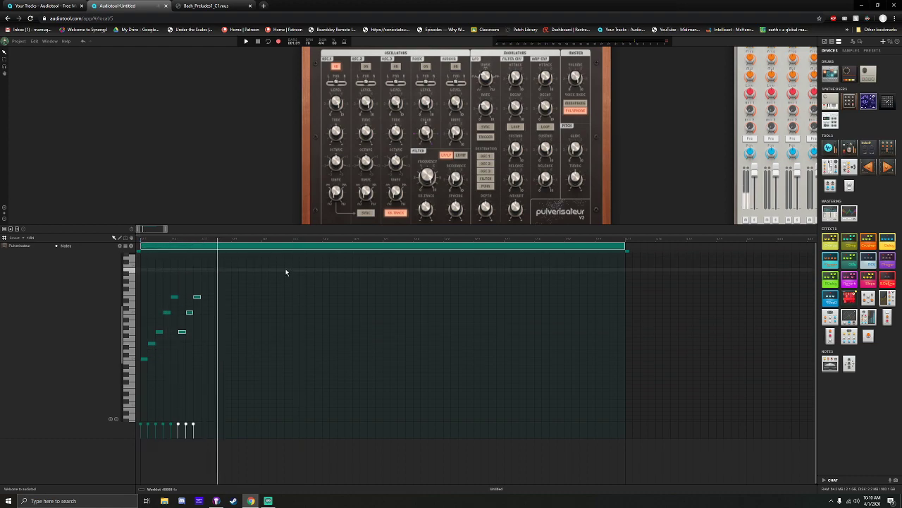
Delete all the notes in the green region
left_click_drag(248, 374, 141, 254)
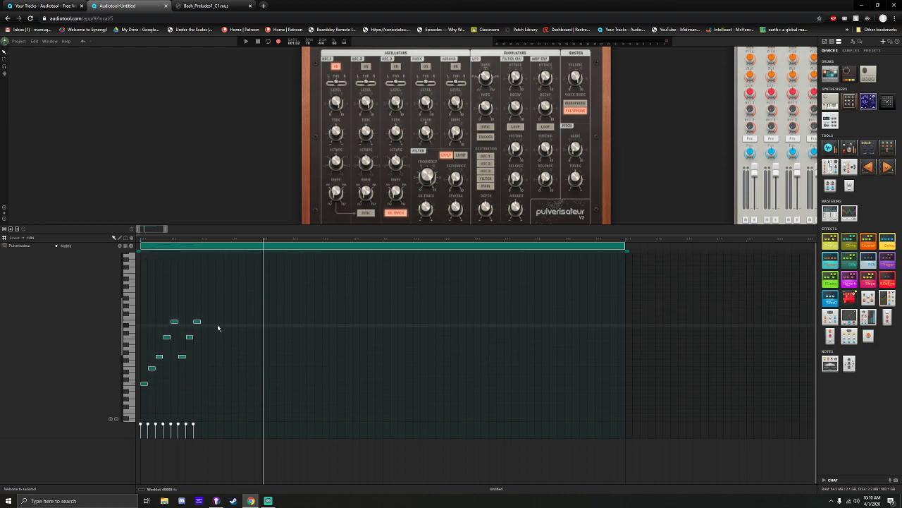
key("Delete")
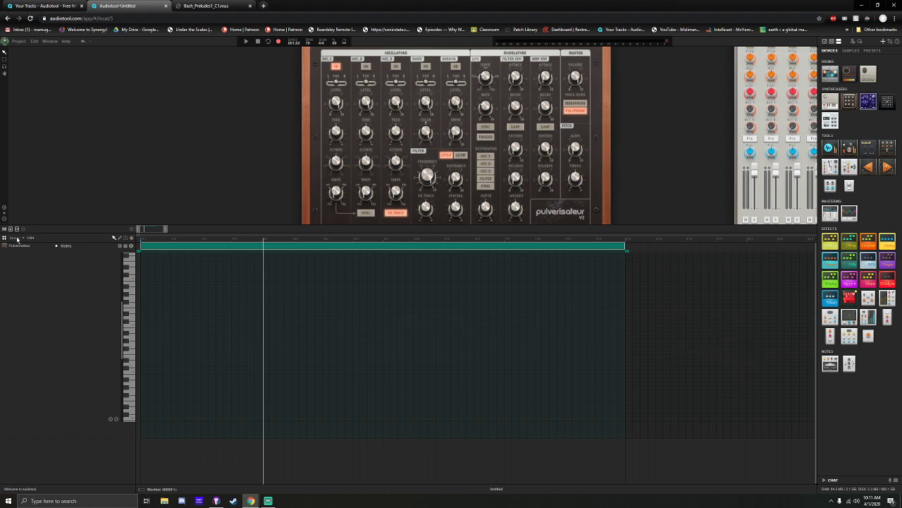
Try the 1/16 and 1/8 grid settings, restore Smart, and examine how its divisions adapt at different zoom levels
left_click(22, 240)
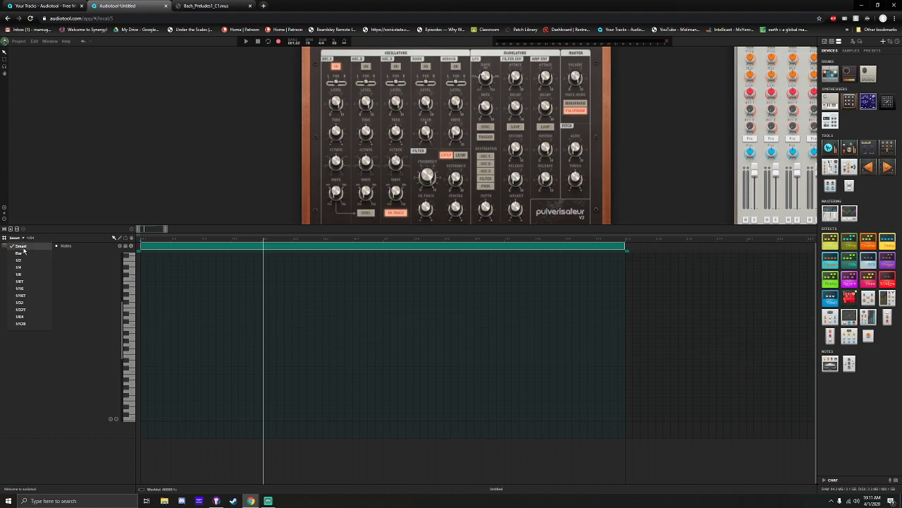
left_click(25, 289)
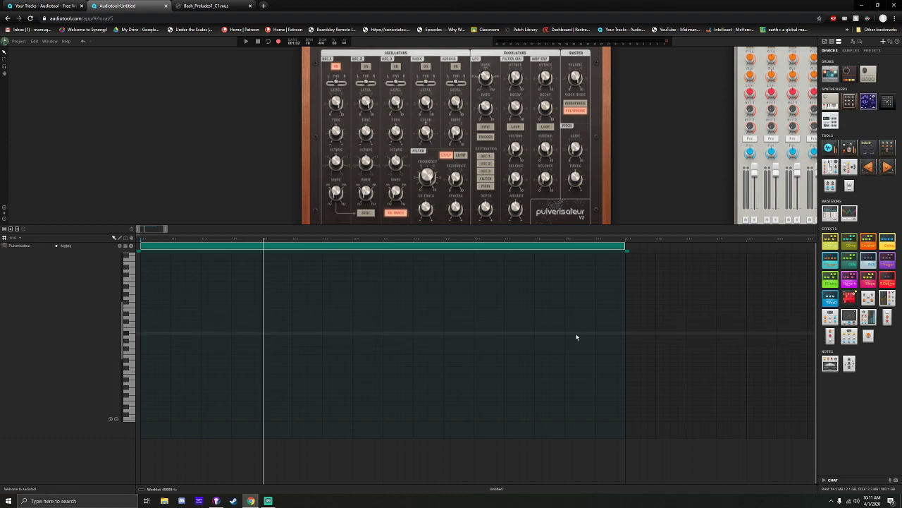
left_click(15, 238)
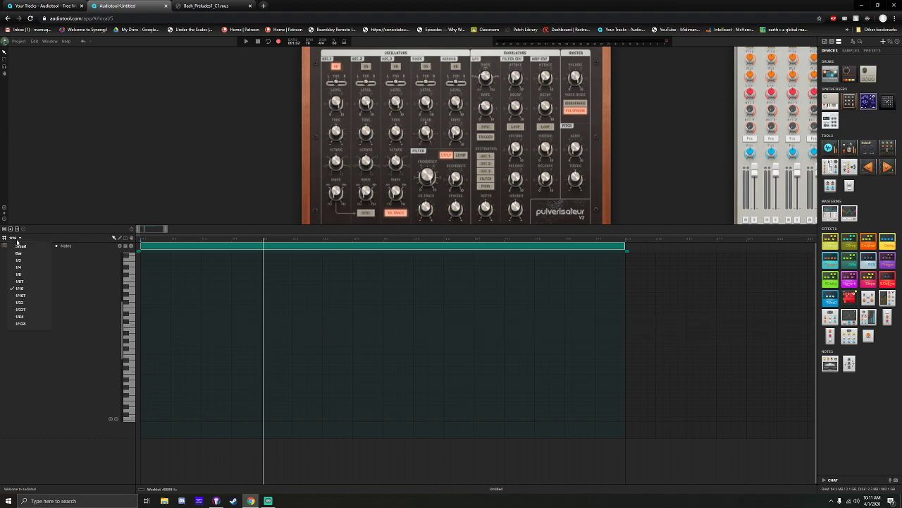
left_click(21, 275)
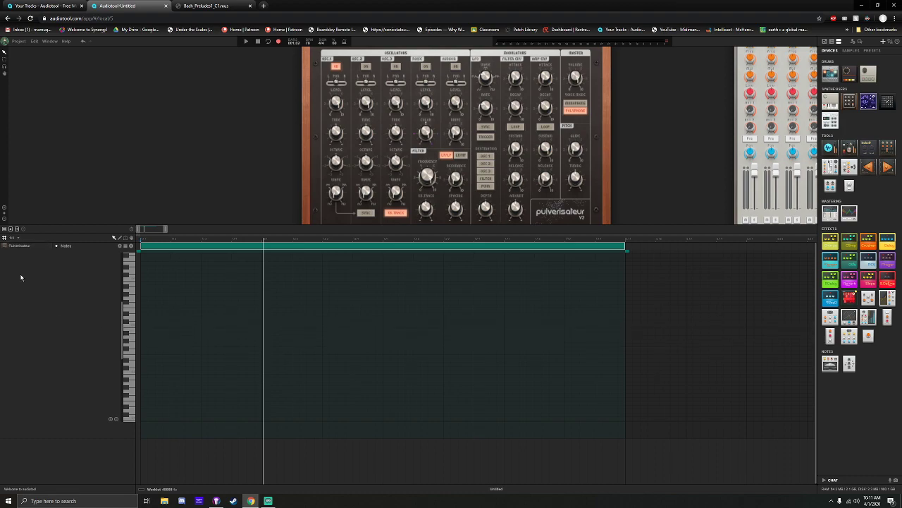
left_click(16, 238)
left_click(19, 247)
left_click_drag(169, 230, 149, 230)
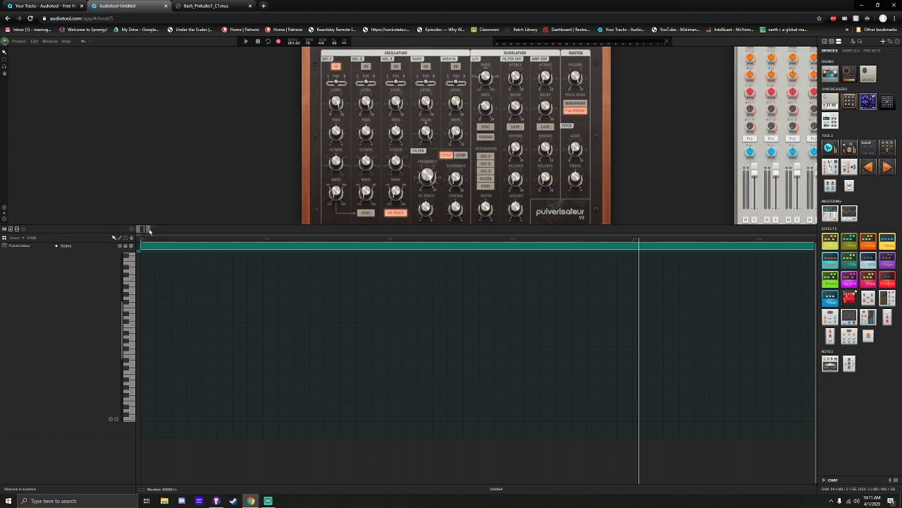
left_click_drag(149, 231, 187, 230)
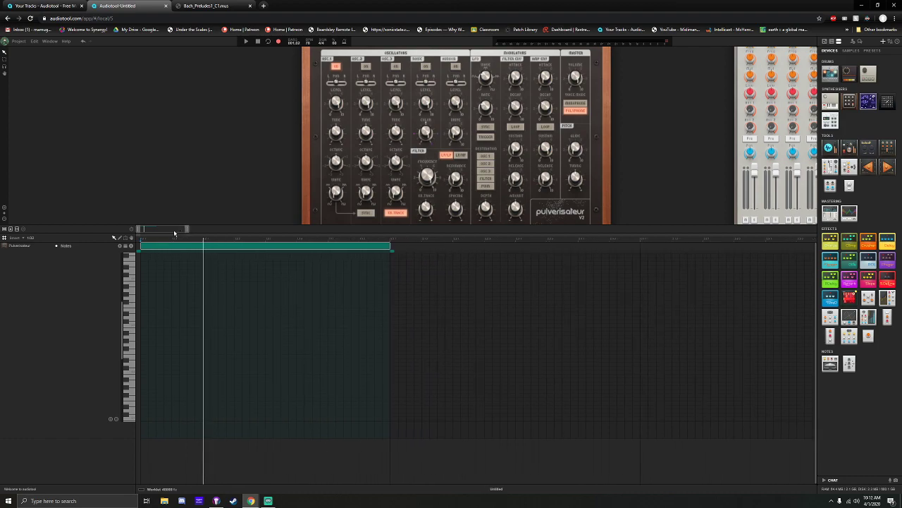
scroll(174, 231, "down", 5)
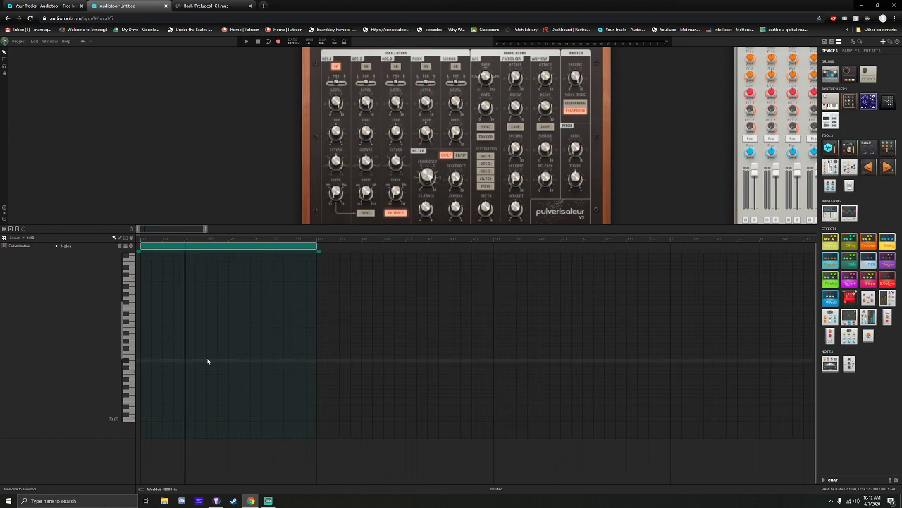
left_click_drag(205, 230, 163, 230)
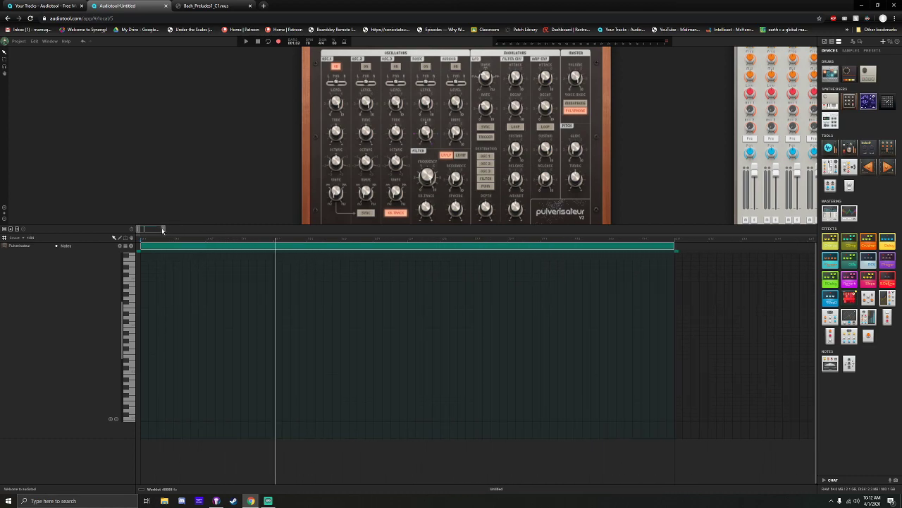
Set the note grid to 1/16 and enter C, E and G on consecutive sixteenths from the region's start
left_click(21, 239)
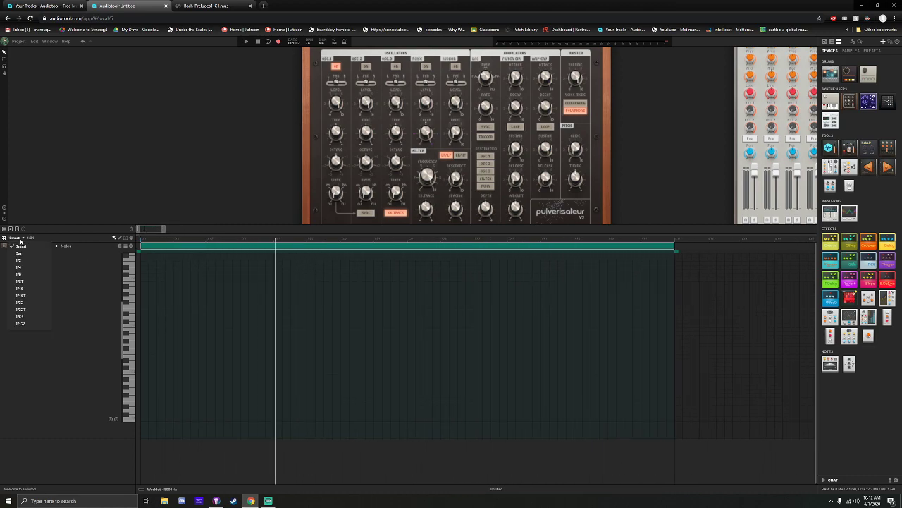
left_click(21, 288)
left_click(149, 371)
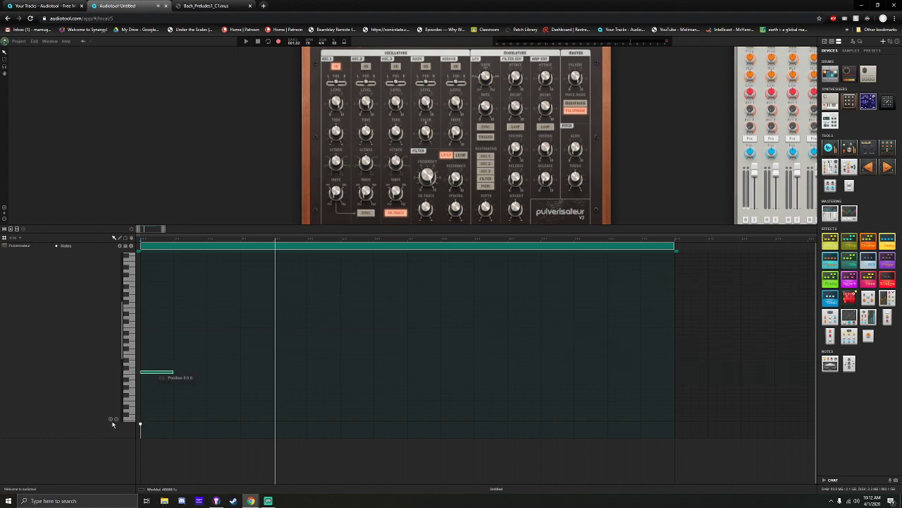
left_click_drag(156, 372, 157, 392)
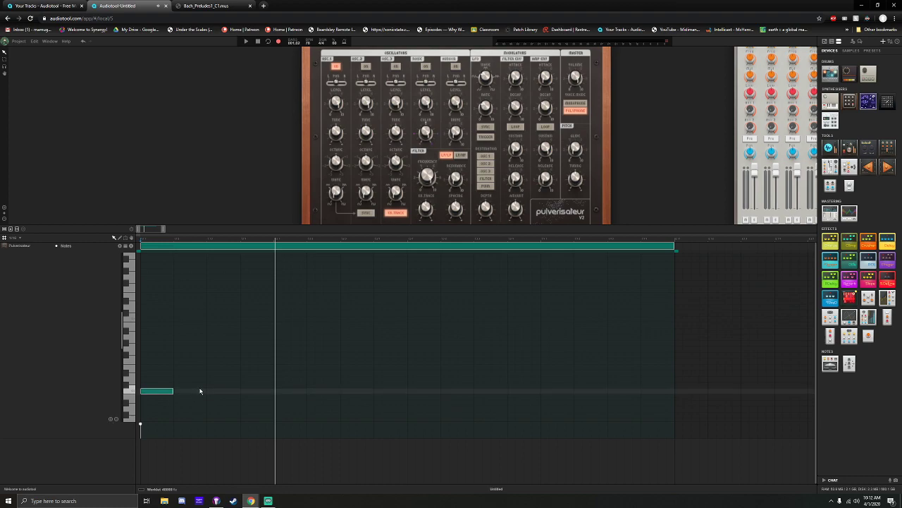
key("Down")
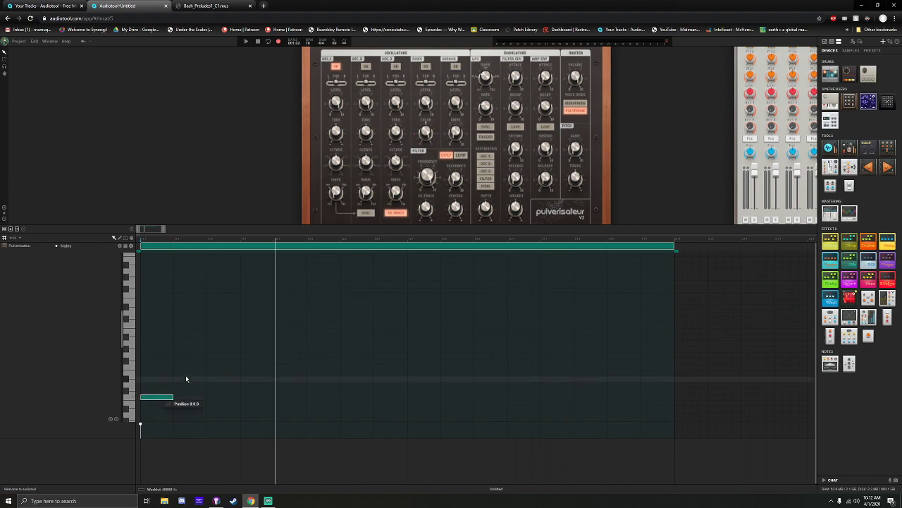
left_click(186, 372)
left_click(223, 356)
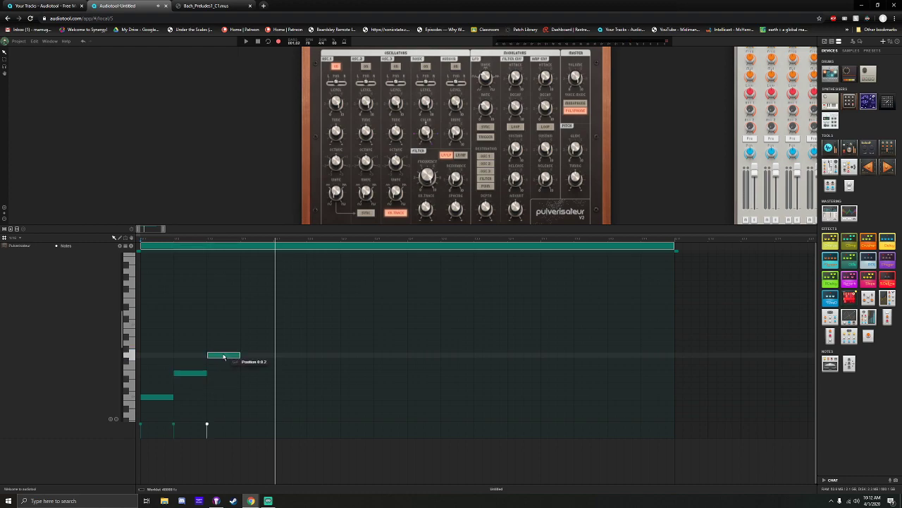
Consult the Bach prelude score in its browser tab, enlarging the page and marking the opening bass note of measure 1
left_click(210, 5)
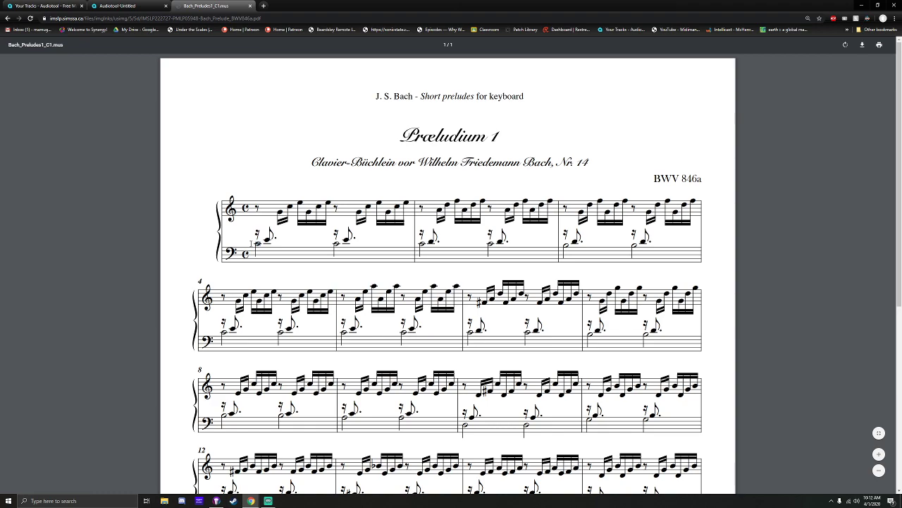
left_click(879, 455)
left_click(879, 454)
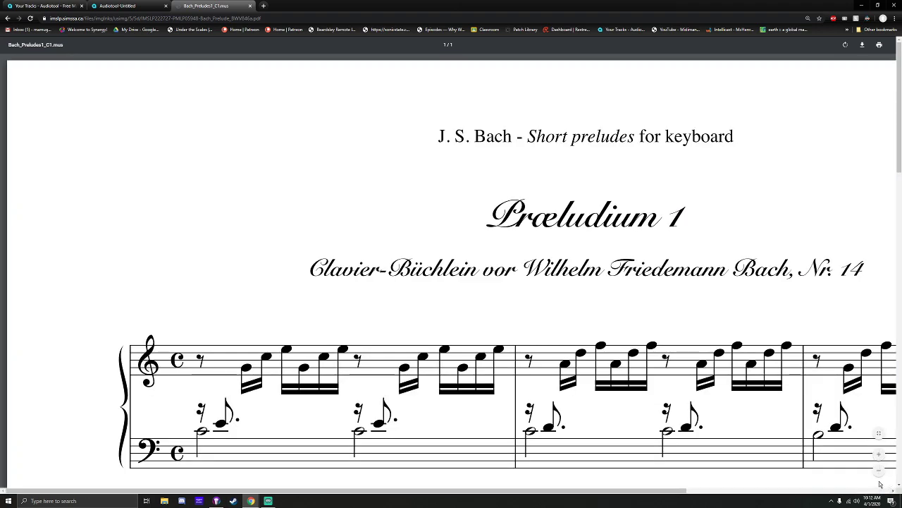
left_click(879, 470)
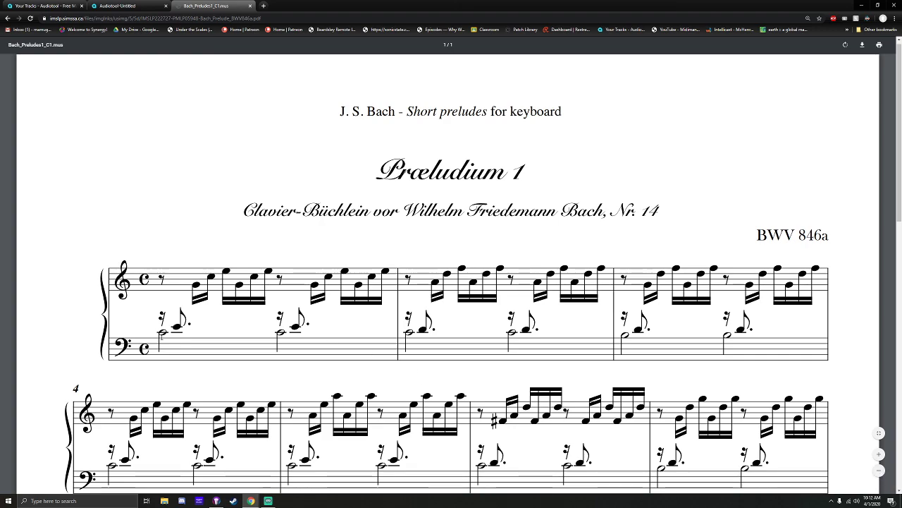
mouse_move(159, 335)
left_mouse_down()
mouse_move(172, 335)
mouse_move(159, 335)
left_mouse_up()
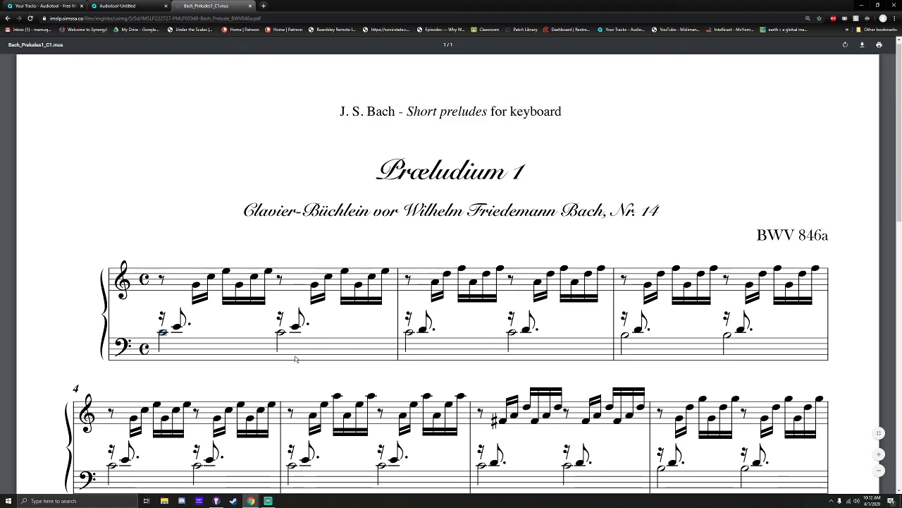
Return to Audiotool and continue the arpeggio with C and E on the fourth and fifth sixteenths, correcting the last pitch
key("ctrl+shift+Tab")
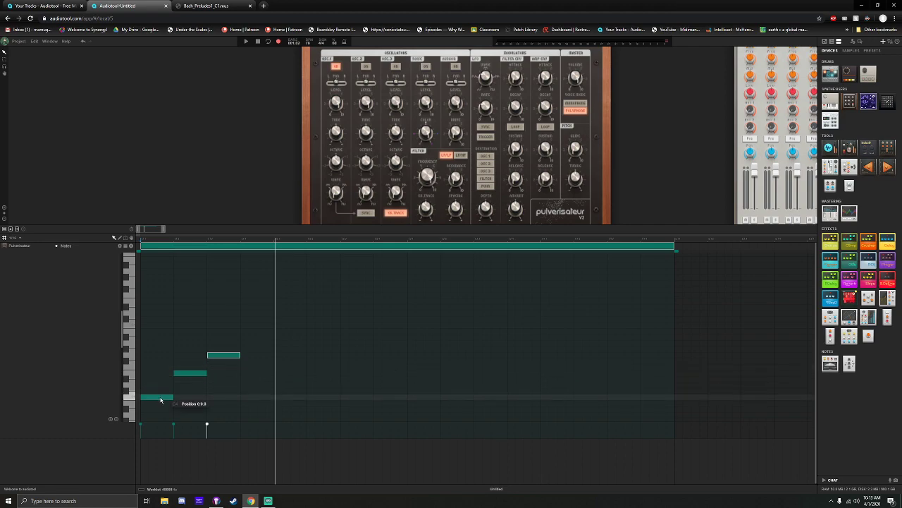
left_click(252, 327)
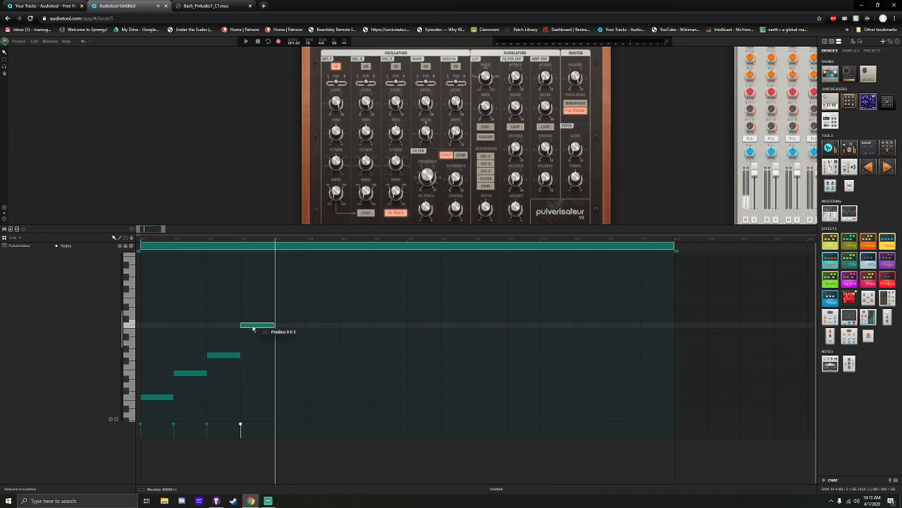
left_click(289, 310)
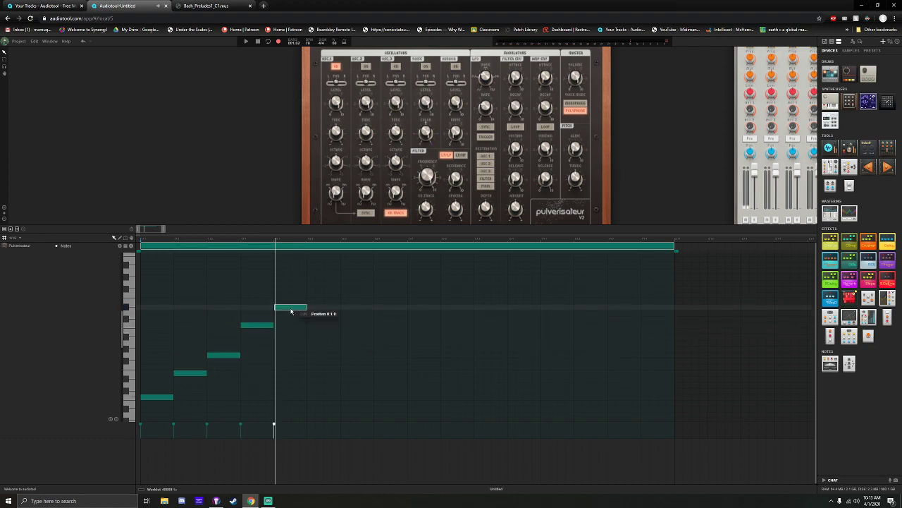
left_click_drag(291, 311, 291, 304)
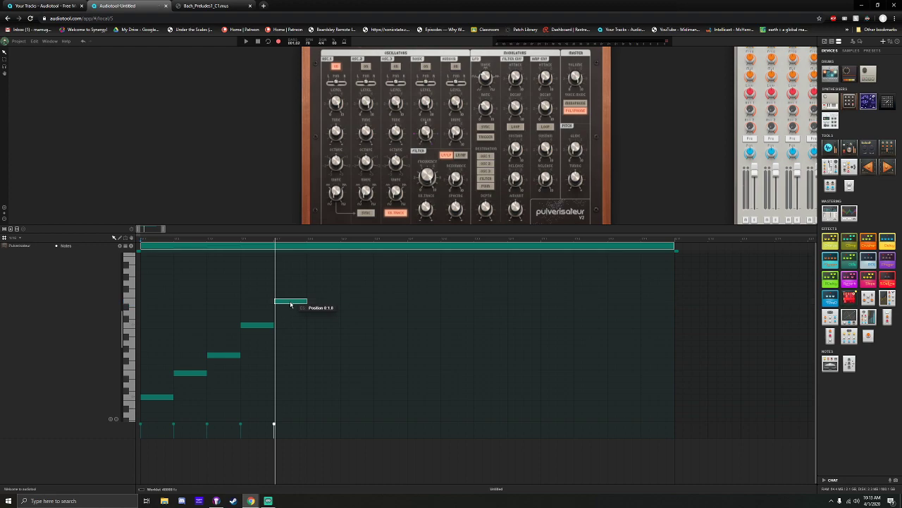
left_click(323, 356)
left_click(357, 325)
left_click(387, 300)
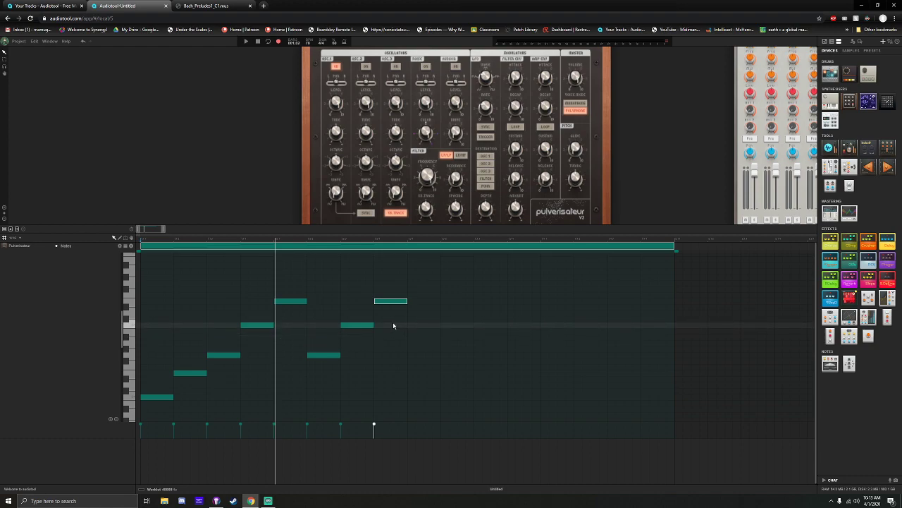
left_click_drag(460, 347, 334, 285)
left_click_drag(416, 382, 320, 279)
key("Delete")
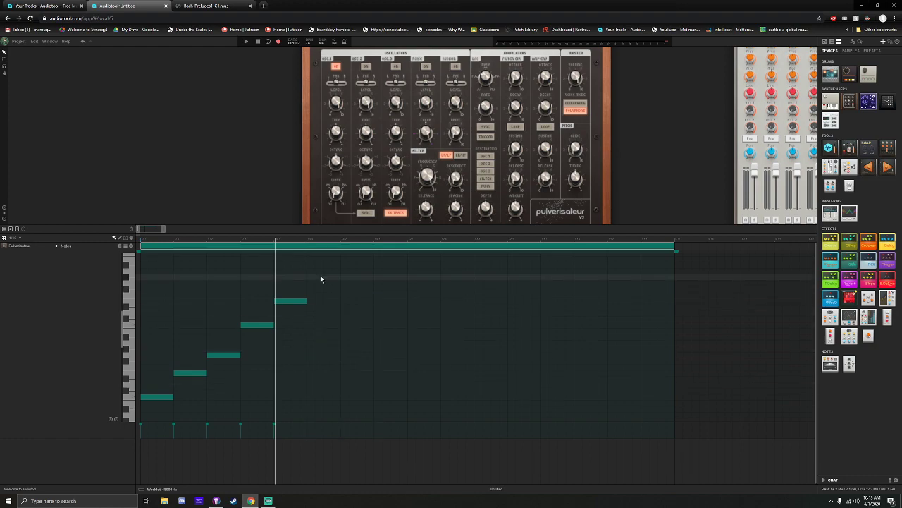
Duplicate the last three notes, G, C and E, onto the next three sixteenths, play the phrase back and clear the selection
left_click_drag(334, 374, 228, 289)
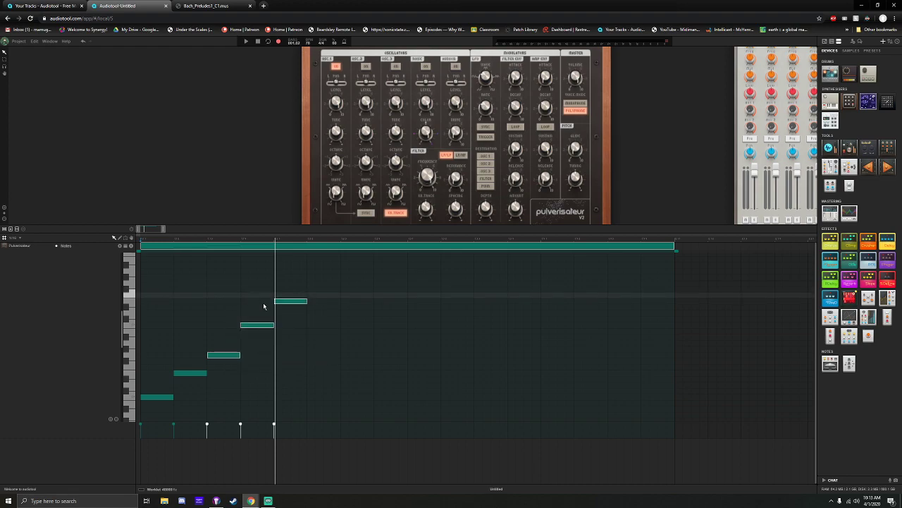
left_click_drag(327, 372, 226, 287)
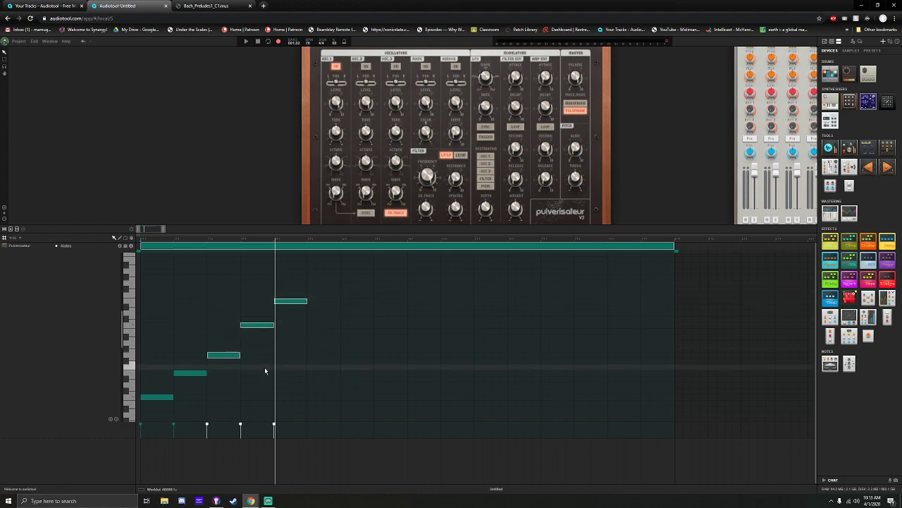
left_click_drag(218, 359, 326, 358)
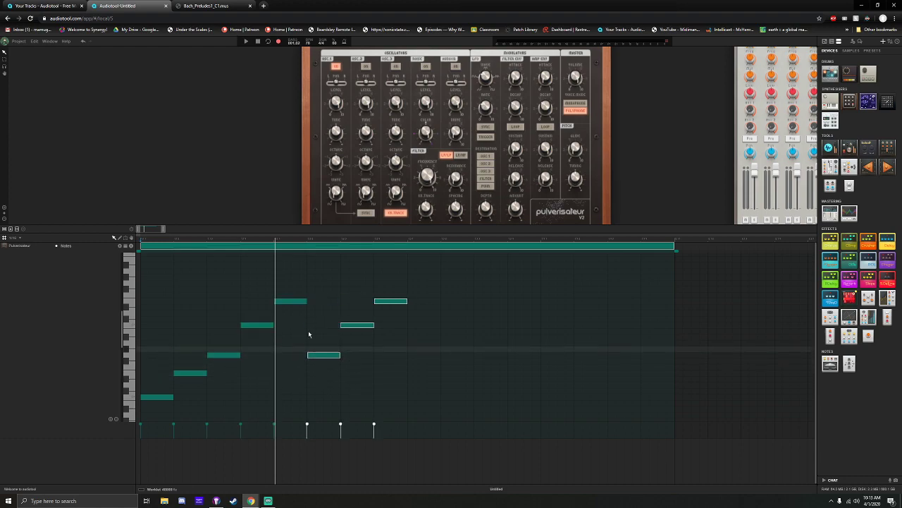
key("space")
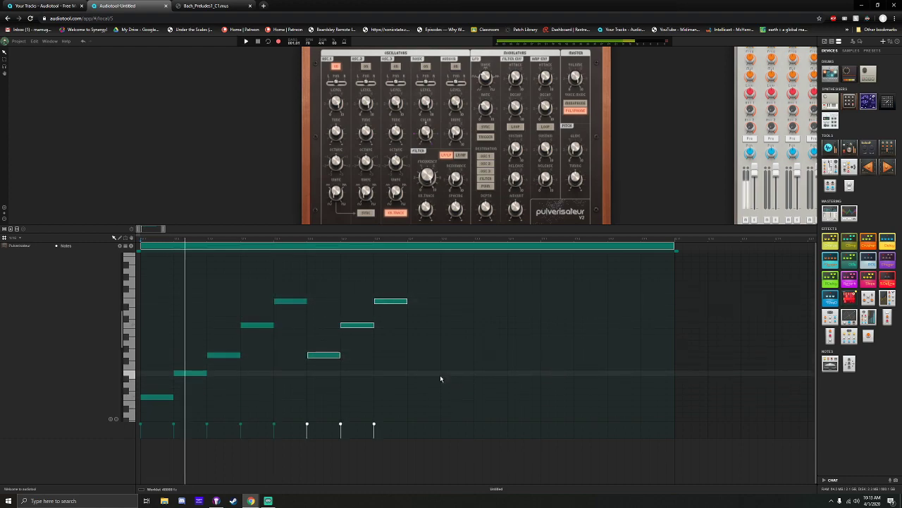
key("space")
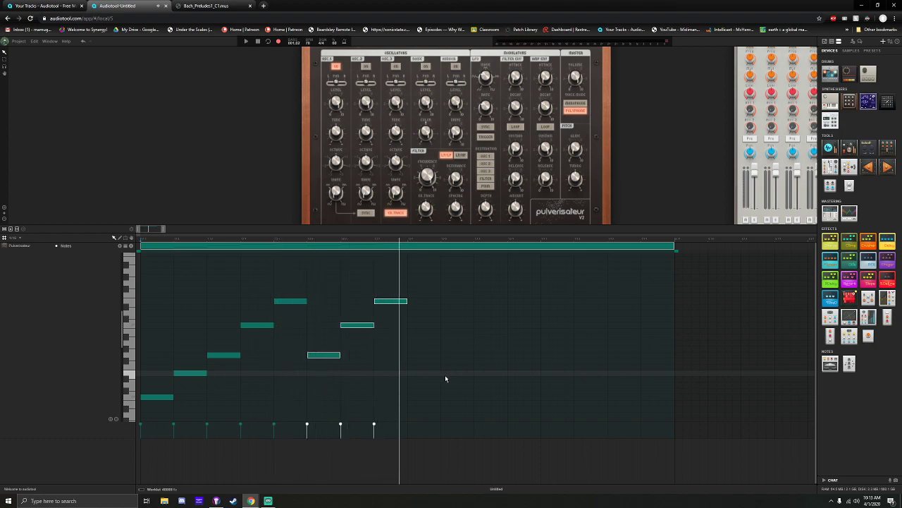
left_click(437, 410)
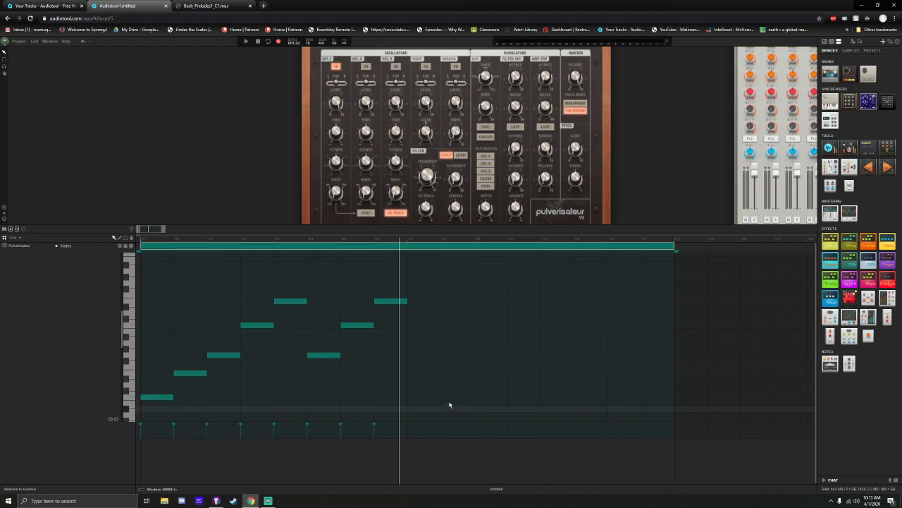
Open the Bach score's browser tab and, in Streamlabs OBS, switch to the Webcam only scene and back to Scene
left_click(214, 6)
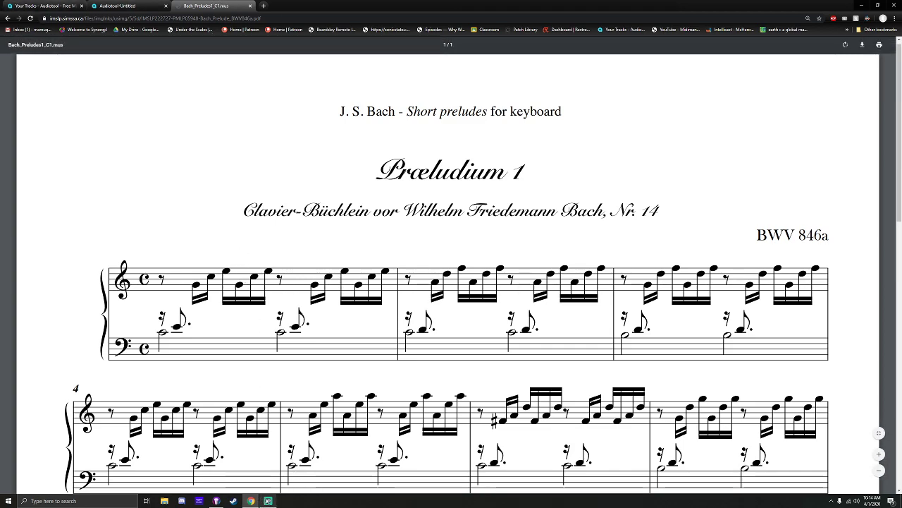
left_click(268, 500)
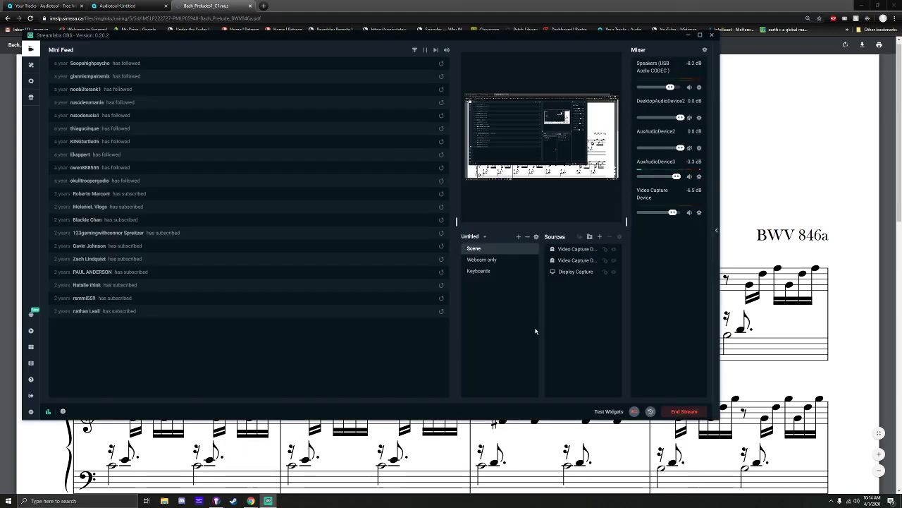
left_click(489, 261)
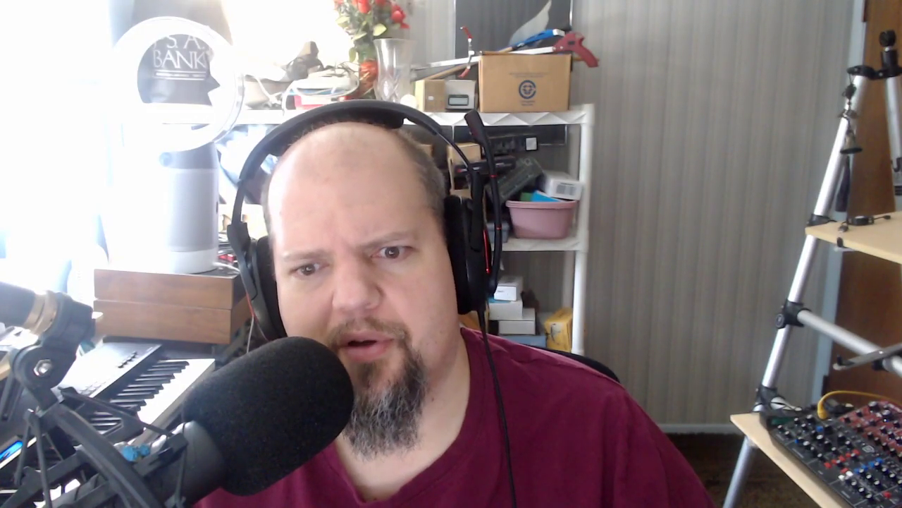
left_click(485, 250)
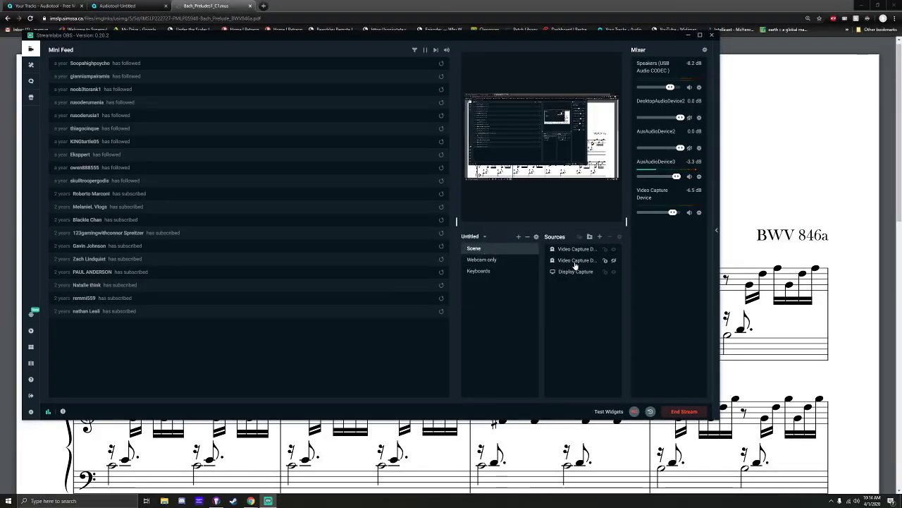
Remove the second Video Capture Device source from the scene named Scene in Streamlabs OBS
left_click(614, 261)
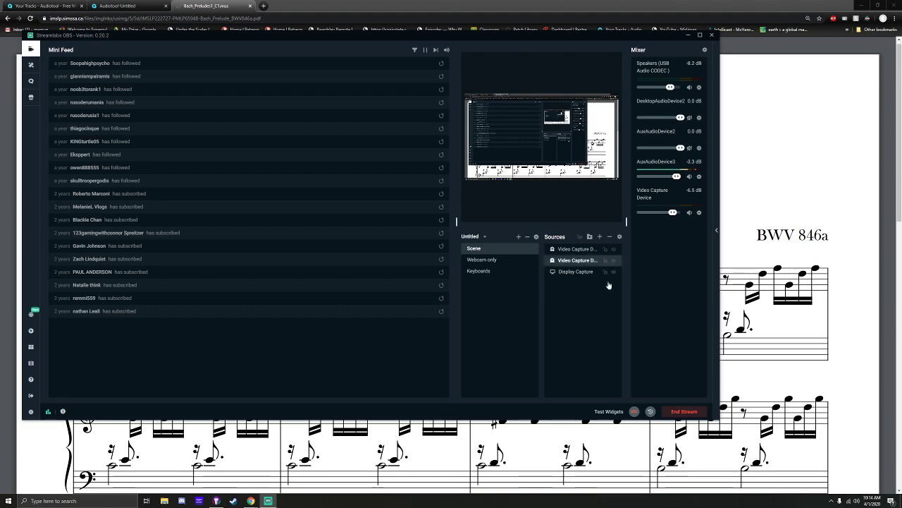
left_click(576, 260)
left_click(612, 237)
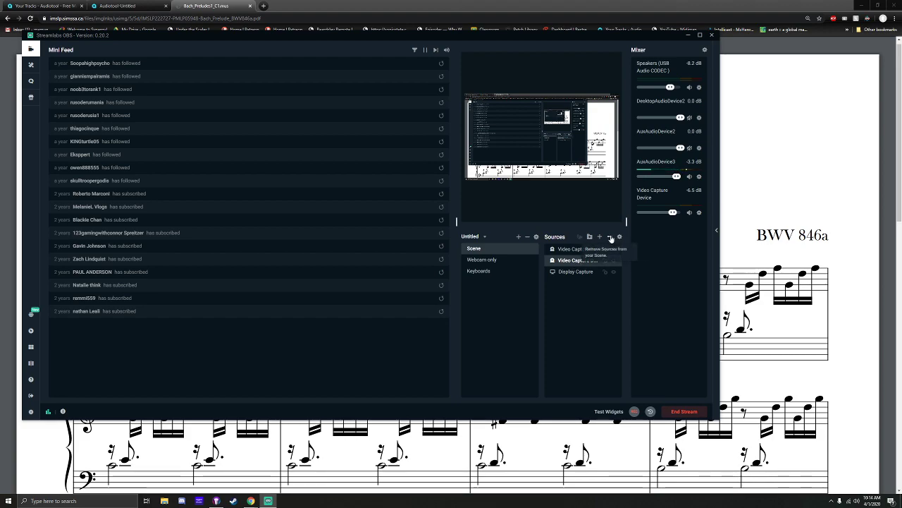
left_click(471, 251)
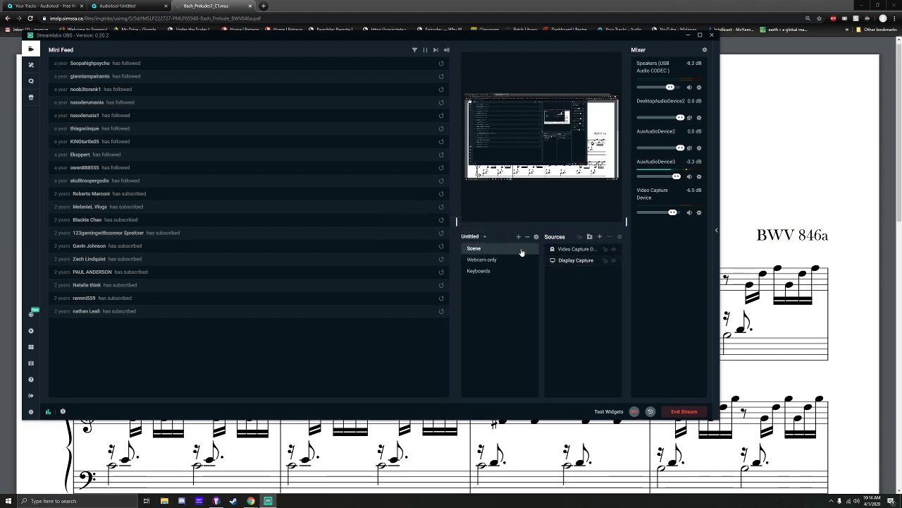
Inspect the remaining Video Capture Device's settings and close them without changing anything
left_click(577, 249)
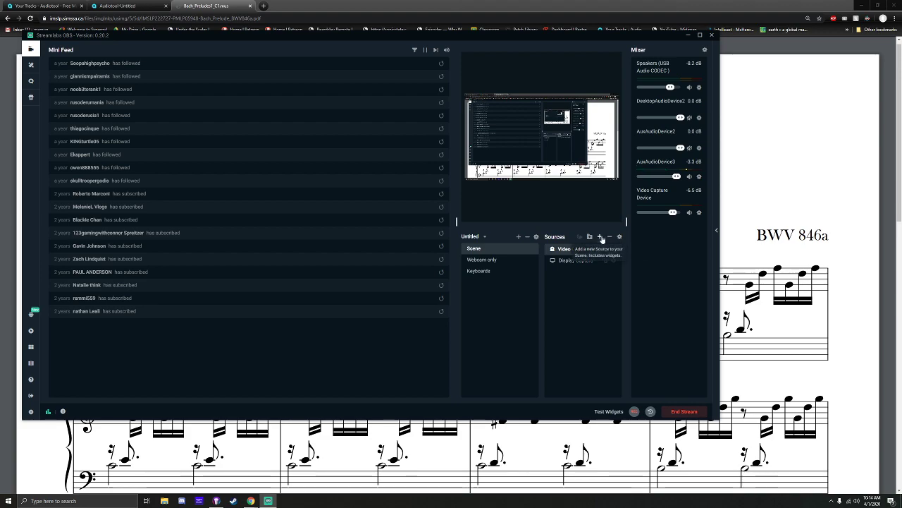
left_click(619, 237)
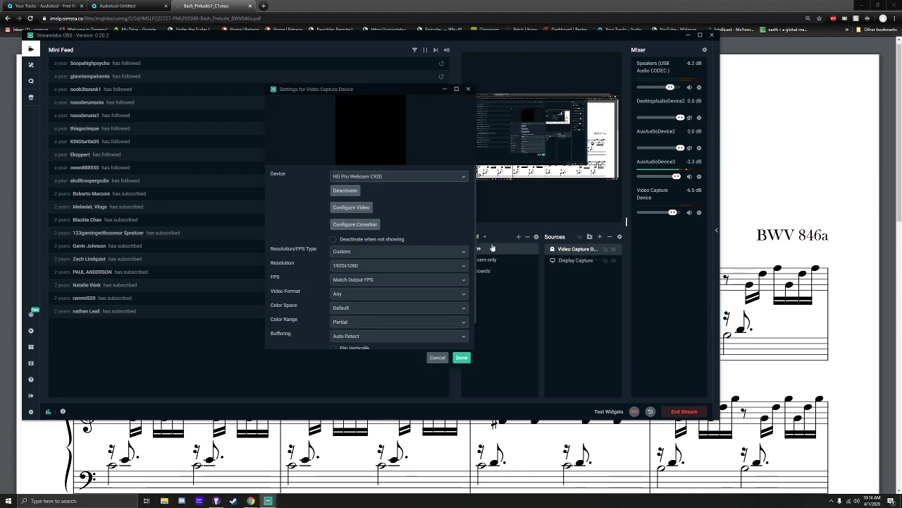
left_click(461, 358)
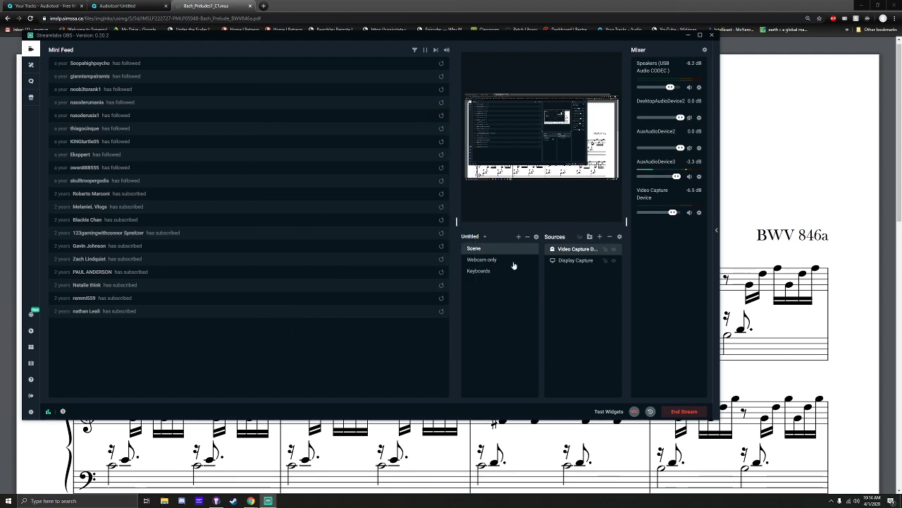
Return to the Bach score in the browser and examine the notes in the first half of measure 1
left_click(229, 4)
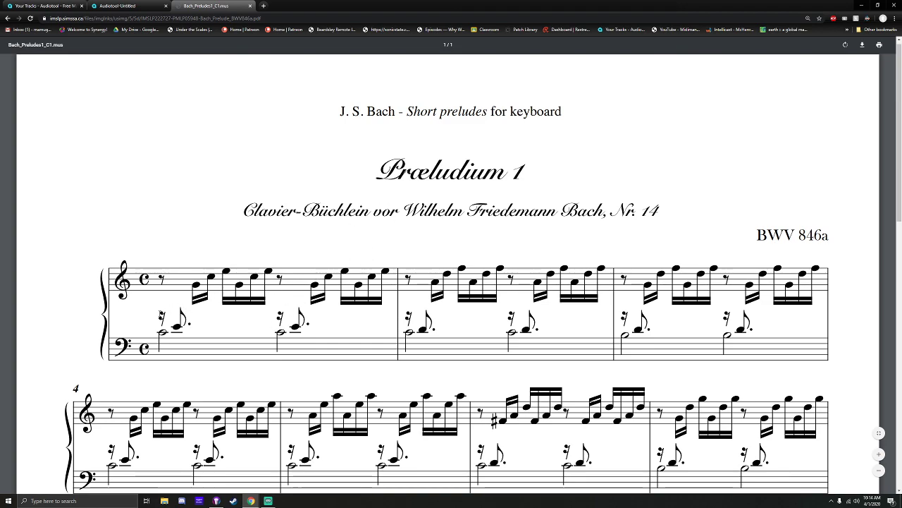
mouse_move(162, 331)
left_mouse_down()
mouse_move(212, 282)
mouse_move(255, 283)
mouse_move(269, 314)
left_mouse_up()
left_click(186, 275)
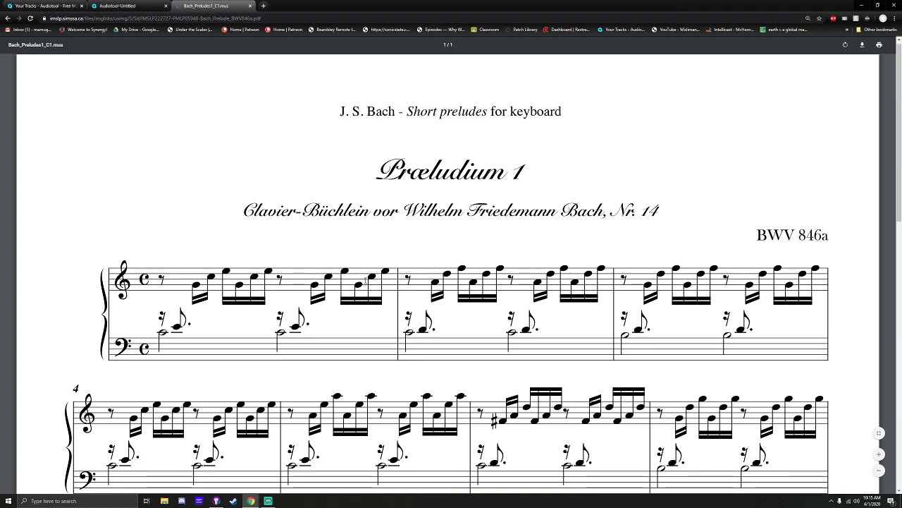
Look through the whole score down to its final measure and back to the title, marking "Short preludes" in the heading
scroll(366, 280, "down", 3)
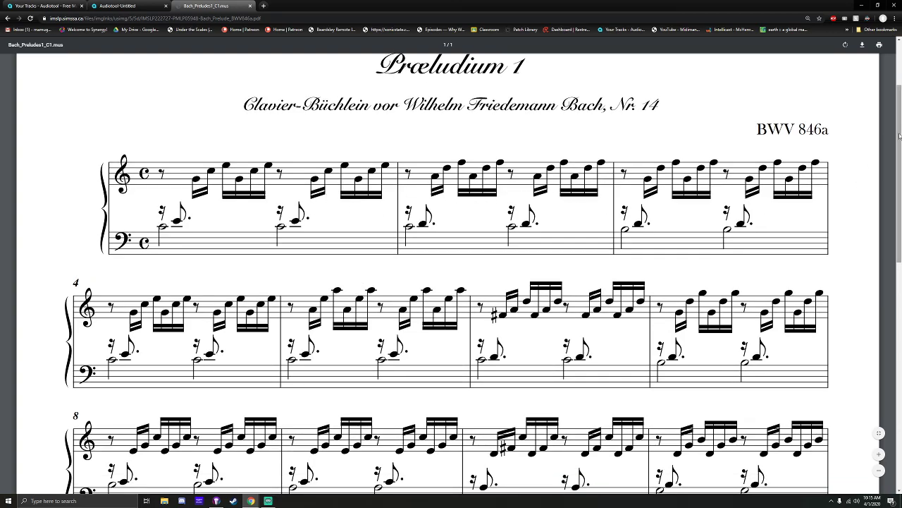
scroll(876, 262, "down", 5)
scroll(877, 262, "down", 5)
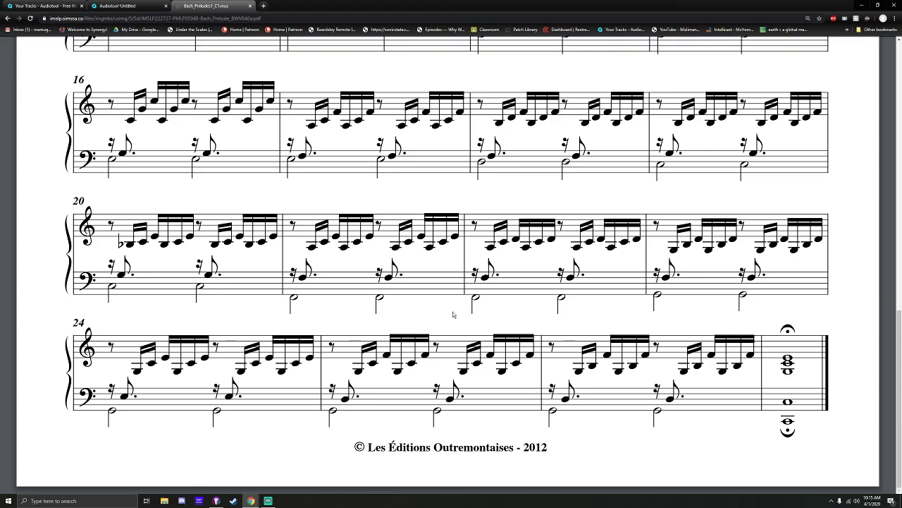
scroll(453, 310, "up", 10)
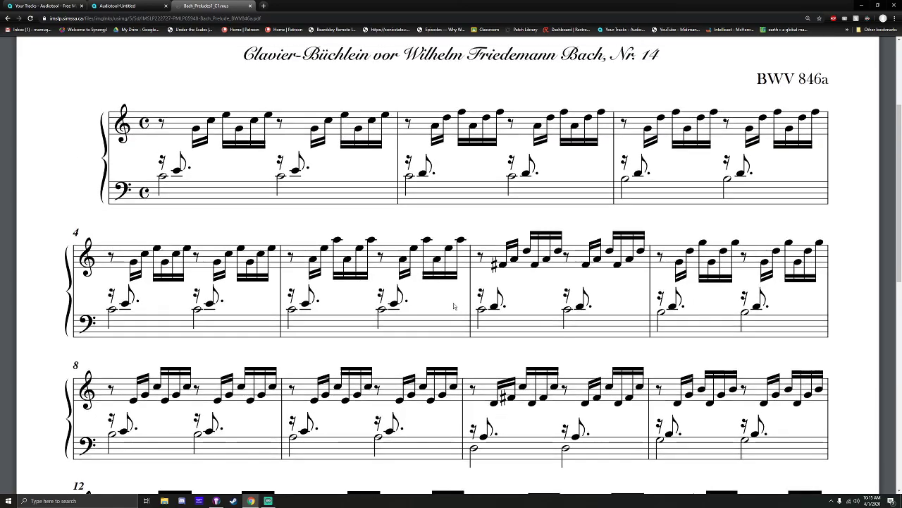
scroll(454, 305, "down", 1)
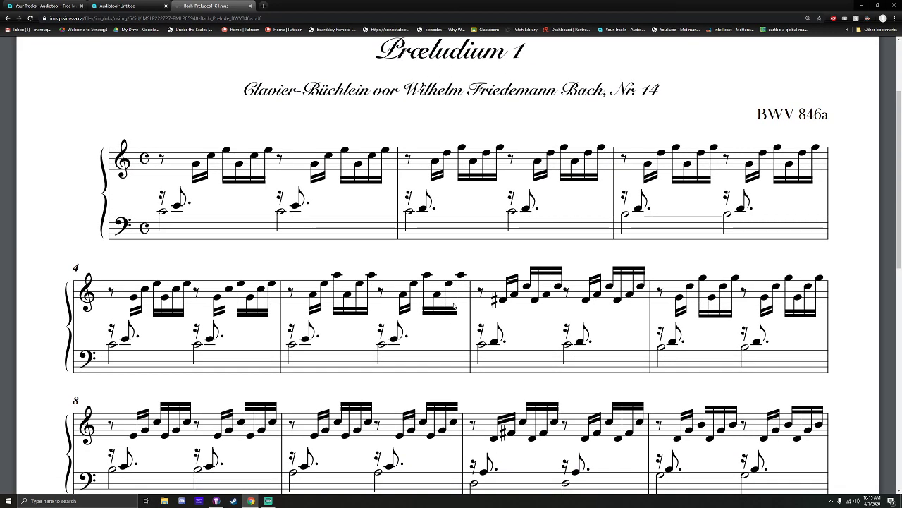
scroll(455, 307, "up", 3)
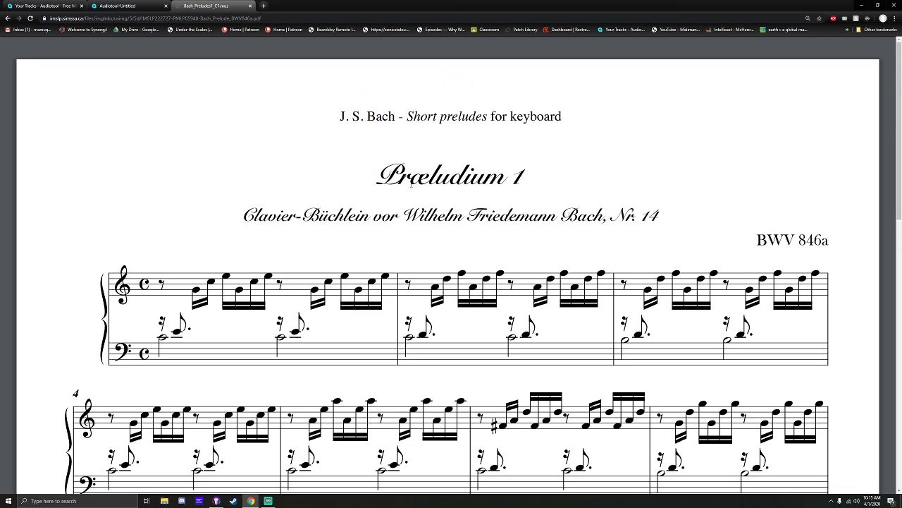
left_click_drag(405, 121, 488, 117)
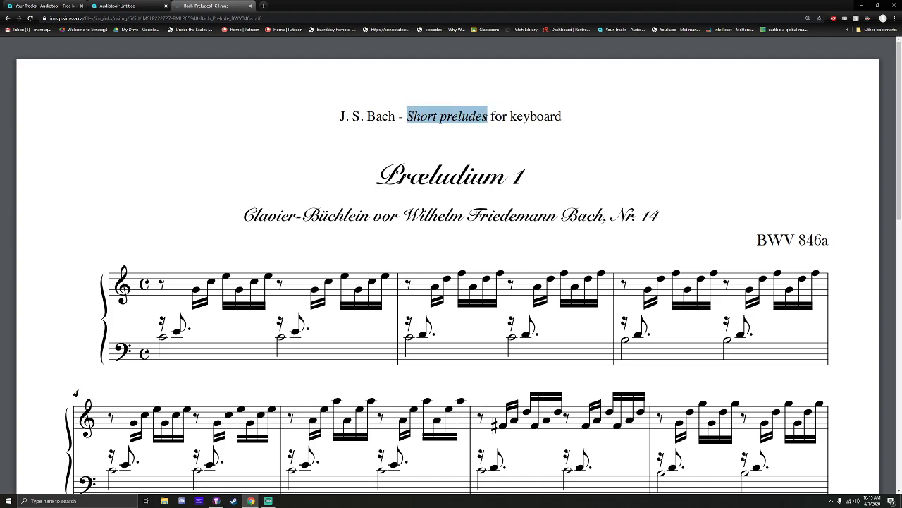
left_click(500, 175)
scroll(442, 236, "down", 5)
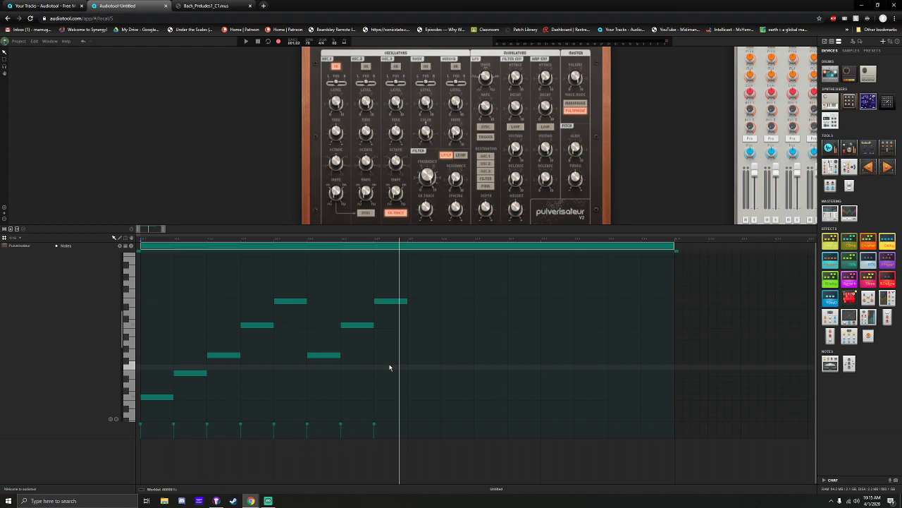
In Audiotool, duplicate all eight notes to position 0:2.0, play the result and clear the selection
left_click_drag(432, 406, 159, 284)
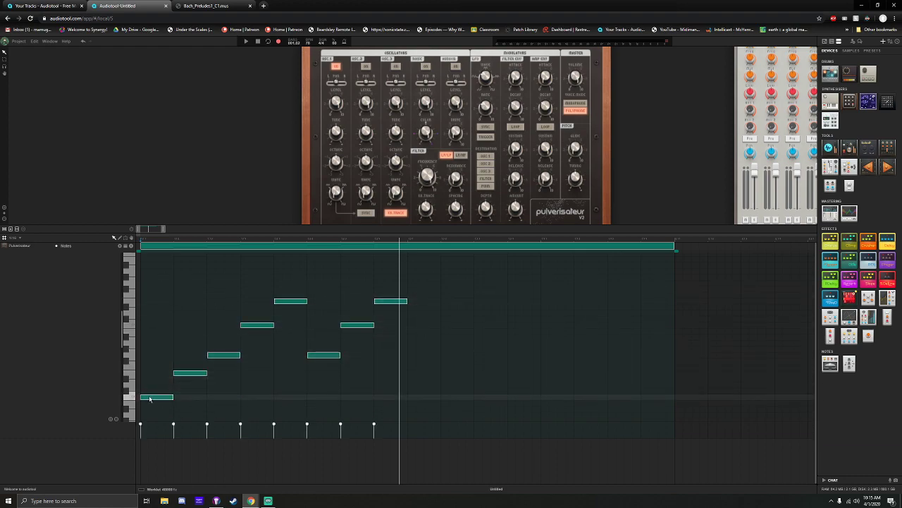
left_click_drag(157, 400, 421, 400)
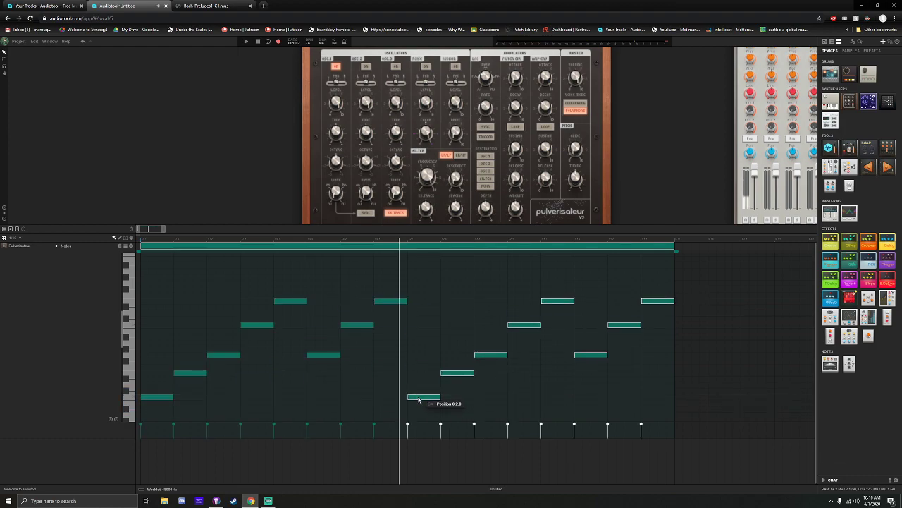
key("space")
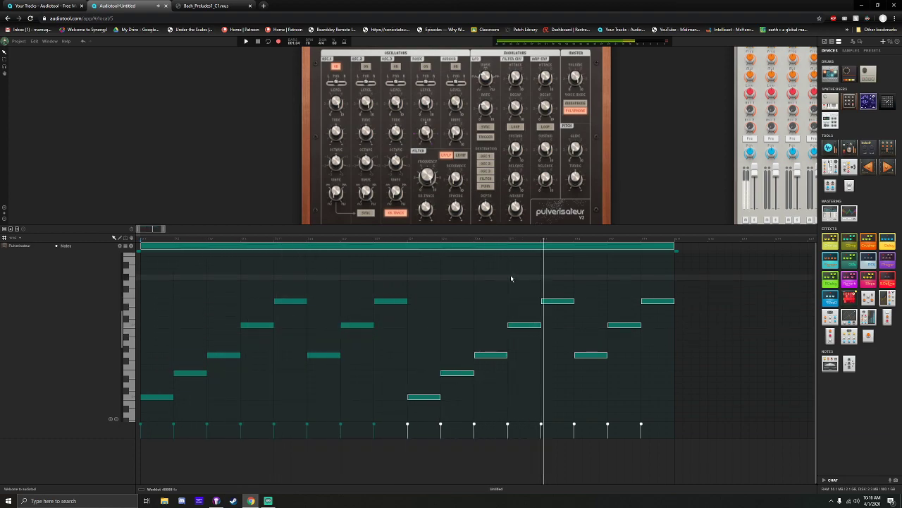
left_click(429, 365)
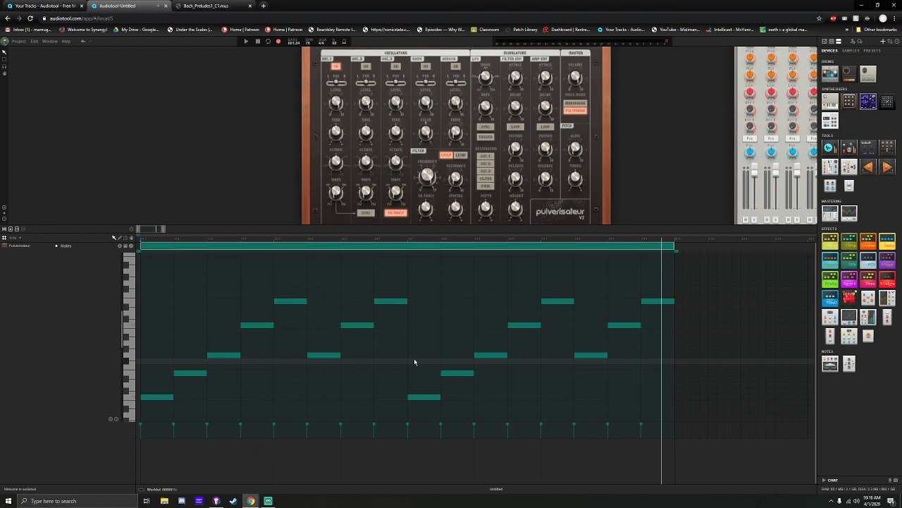
Lengthen the opening C and E so both end at the middle of the measure, and play the region
left_click_drag(219, 403, 168, 367)
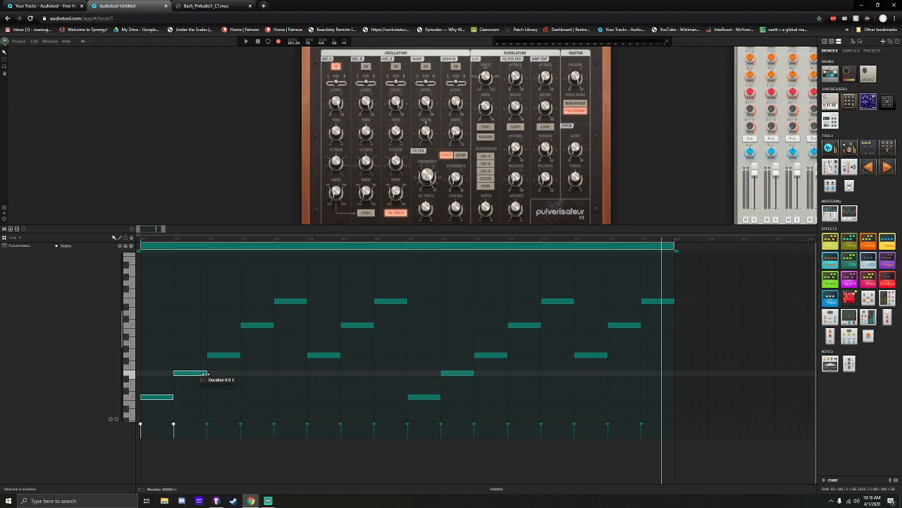
left_click_drag(205, 374, 397, 400)
left_click(385, 401)
key("space")
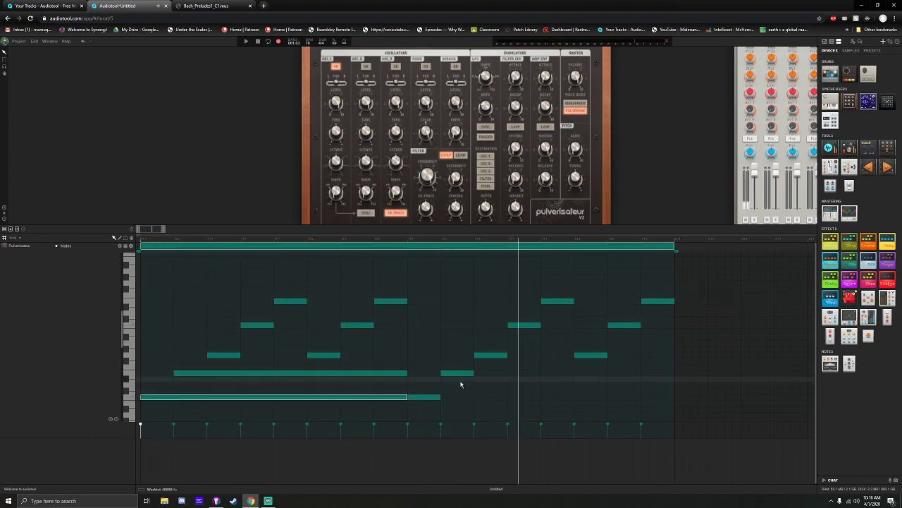
Make the opening C and E both end after the sixth sixteenth and play the region back
left_click_drag(382, 356, 386, 402)
left_click_drag(406, 373, 346, 370)
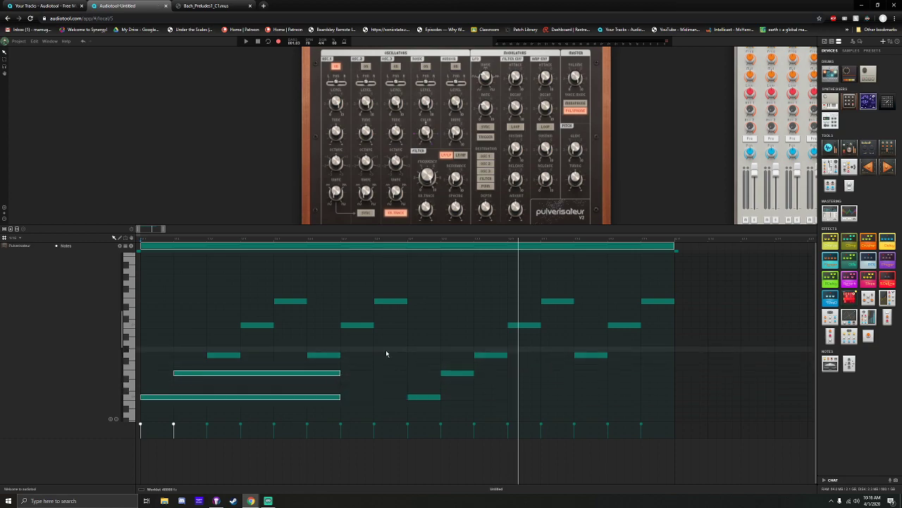
key("space")
key("space")
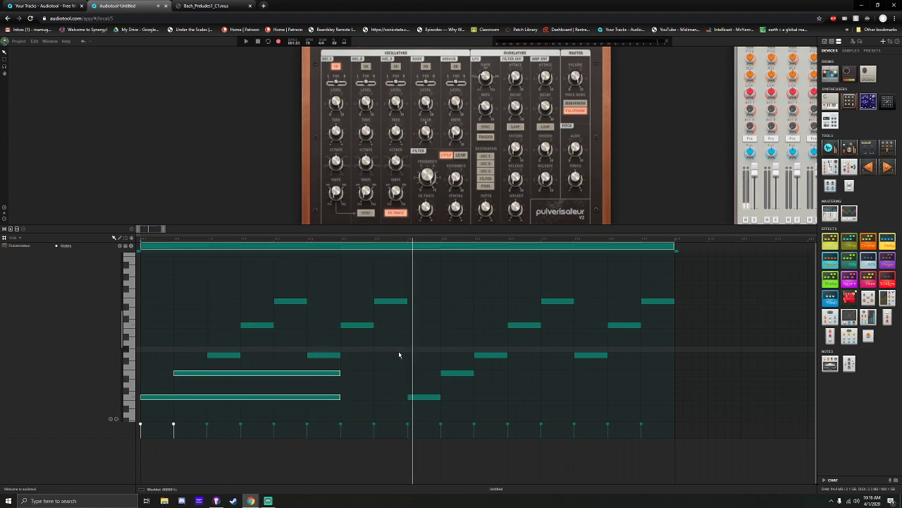
key("space")
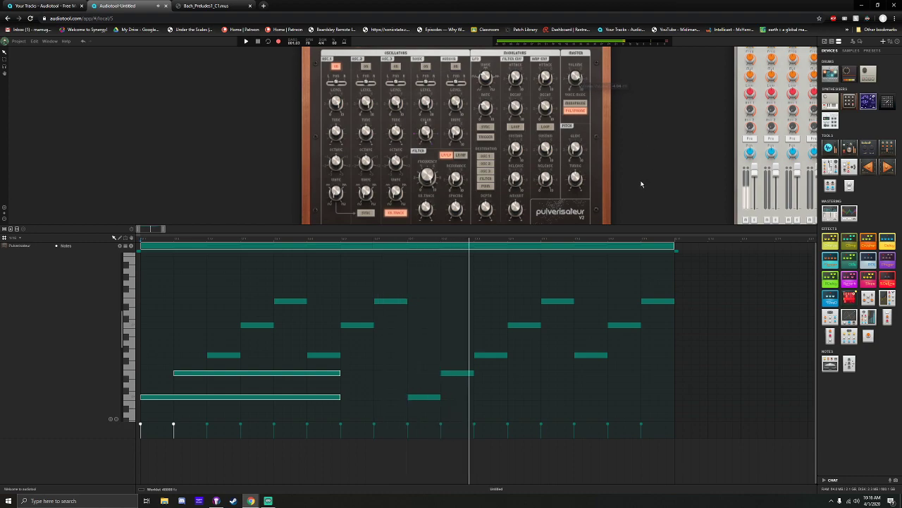
Extend the second half's C and E to end after the fourteenth sixteenth, play the result and return the playhead to the start
left_click(457, 408)
left_click(435, 396)
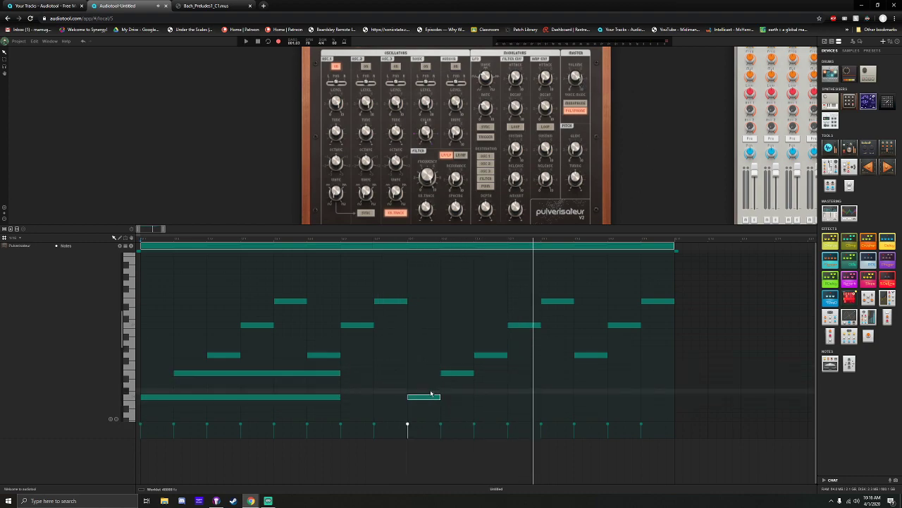
left_click_drag(439, 397, 589, 375)
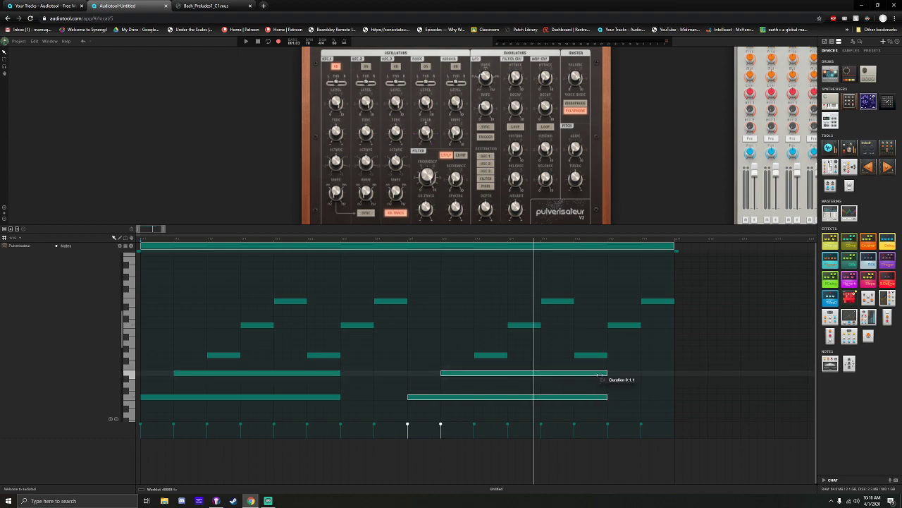
key("space")
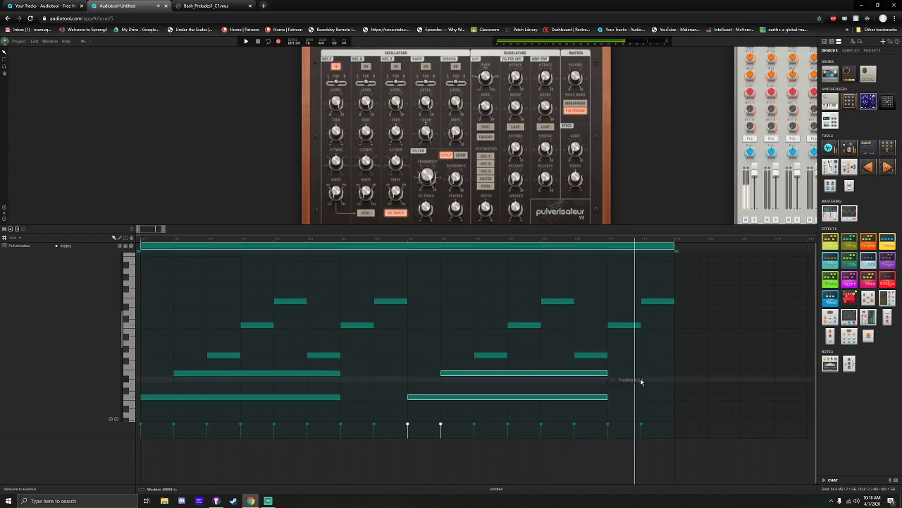
key("space")
left_click(141, 242)
left_click_drag(358, 408, 313, 373)
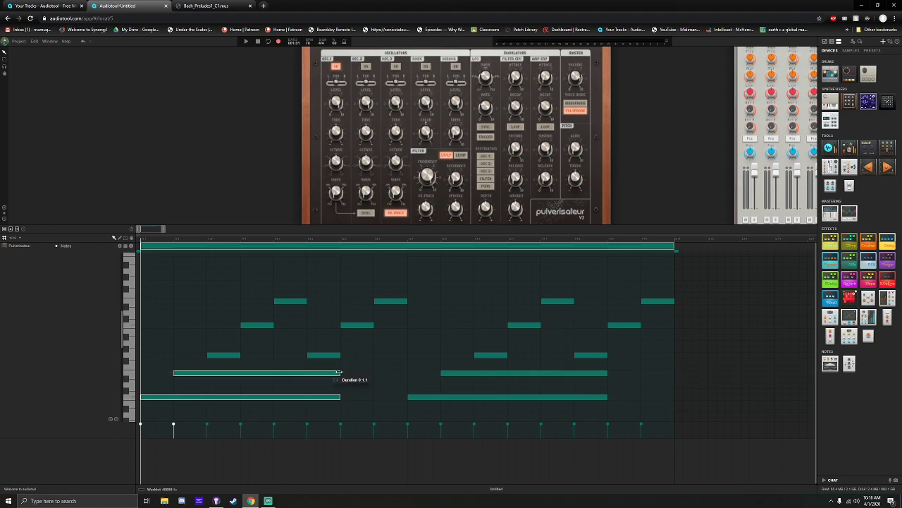
left_click(339, 371)
Reload the Audiotool project, dismissing the Tip of The Day, and enlarge the note editor around the one-measure region
key("ctrl+r")
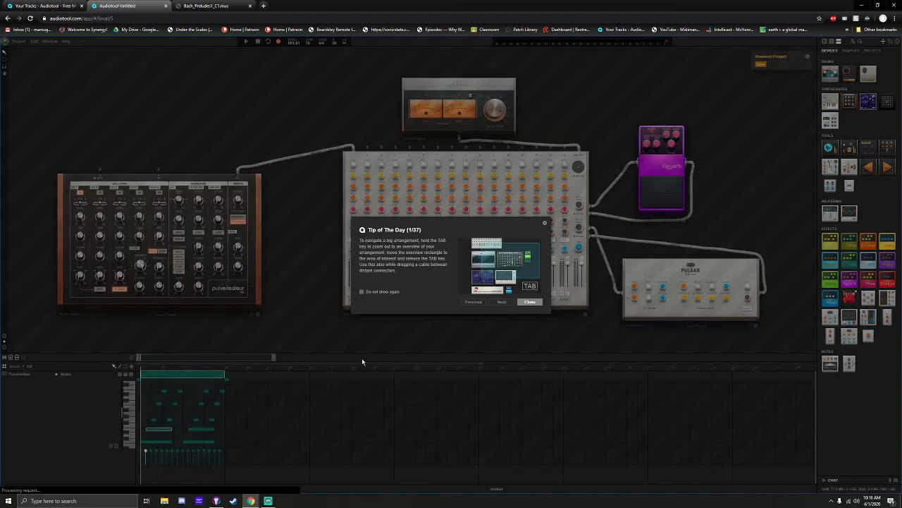
left_click(545, 224)
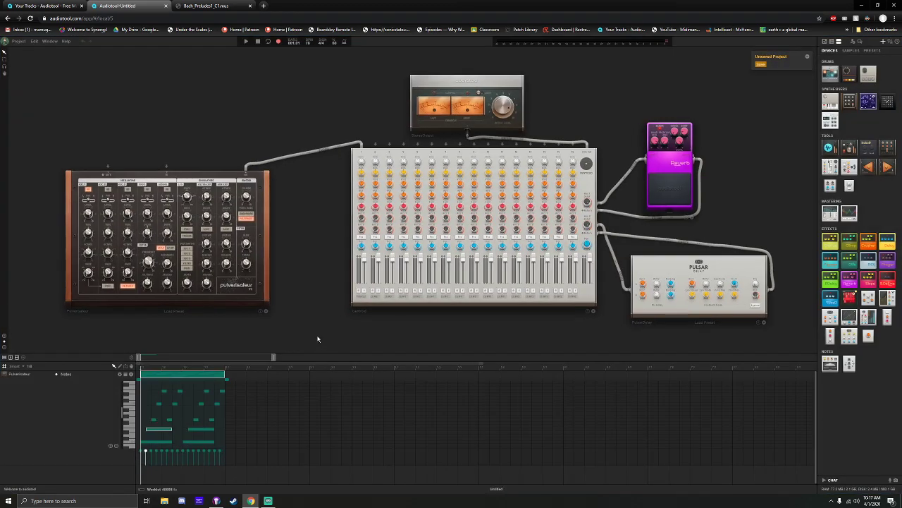
left_click_drag(273, 360, 163, 362)
left_click_drag(299, 357, 352, 145)
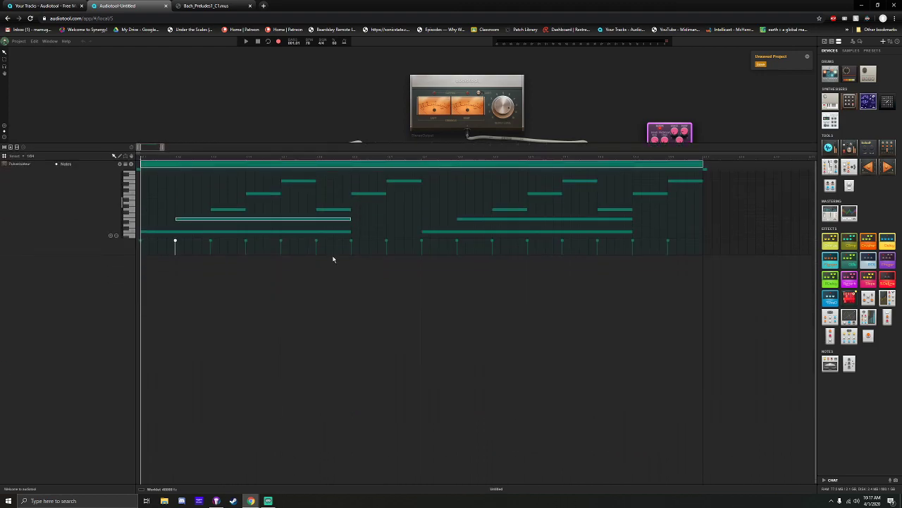
Set the grid snap to 1/16 and shorten the held C and E in both halves to one sixteenth each
left_click_drag(336, 256, 322, 427)
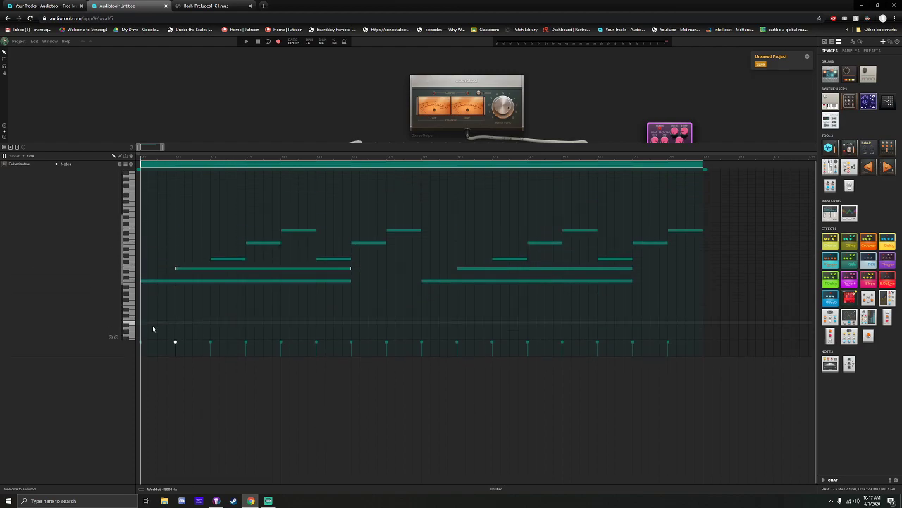
left_click(110, 337)
left_click(111, 337)
left_click(111, 337)
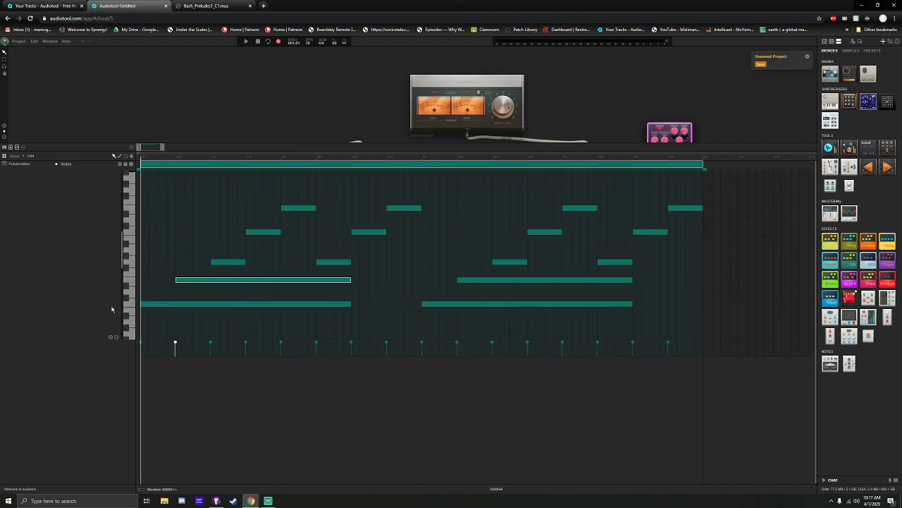
left_click(21, 156)
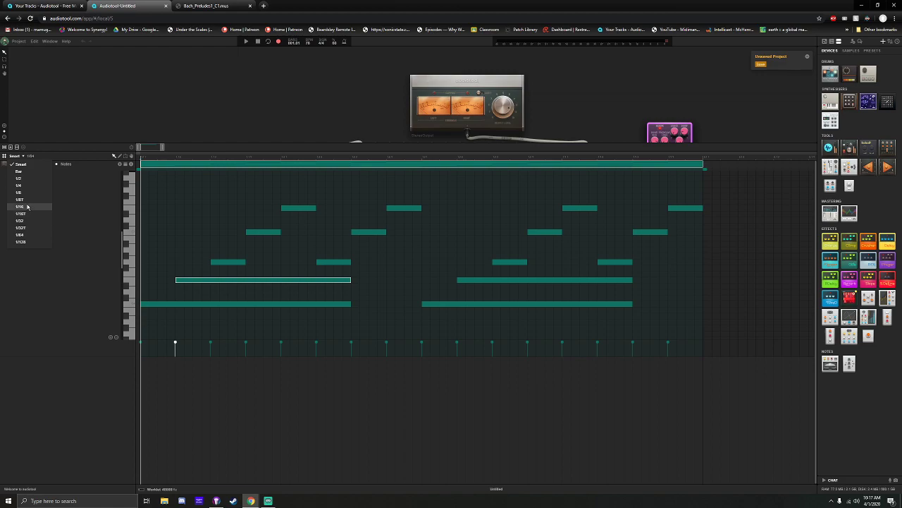
left_click_drag(369, 319, 176, 305)
left_click(439, 304)
left_click(586, 281, "shift")
left_click_drag(631, 281, 466, 306)
left_click(474, 309)
Copy the one-measure region into measure 2 and open the copy for note editing
left_click_drag(395, 147, 363, 258)
left_click_drag(305, 222, 510, 136)
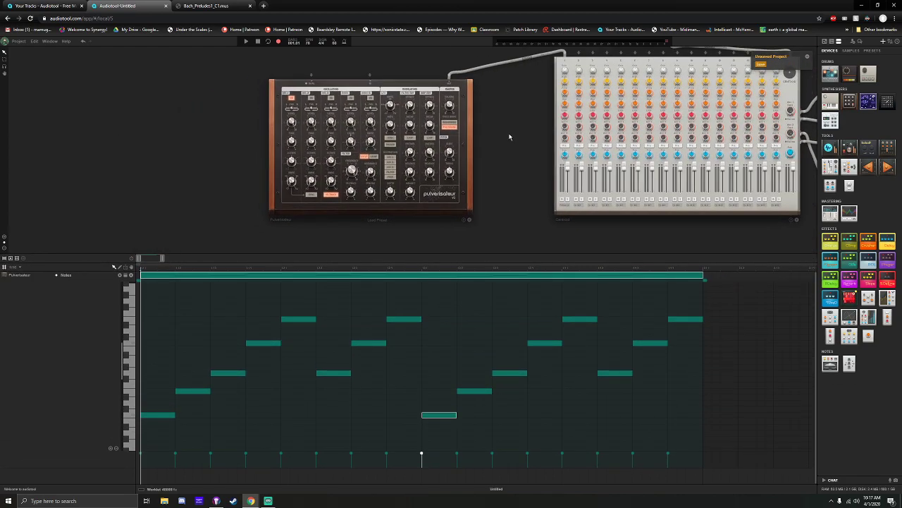
scroll(374, 147, "up", 2)
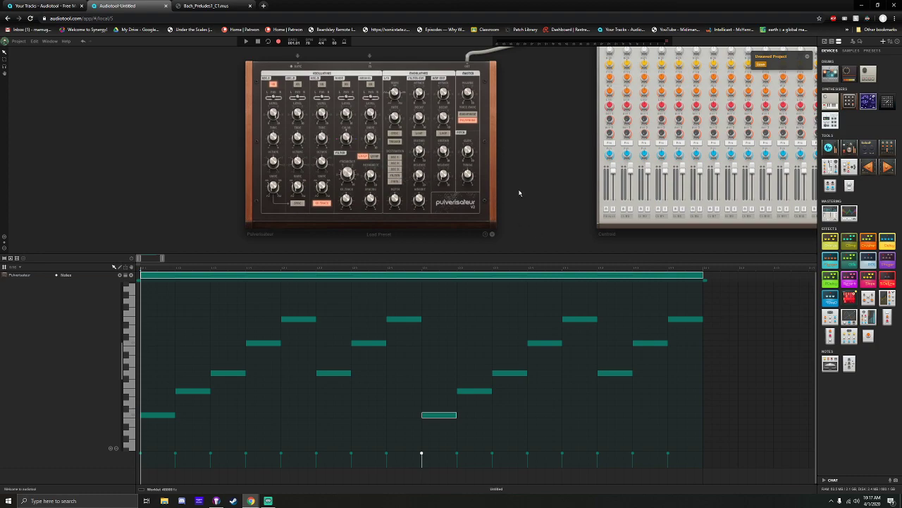
left_click_drag(532, 253, 535, 236)
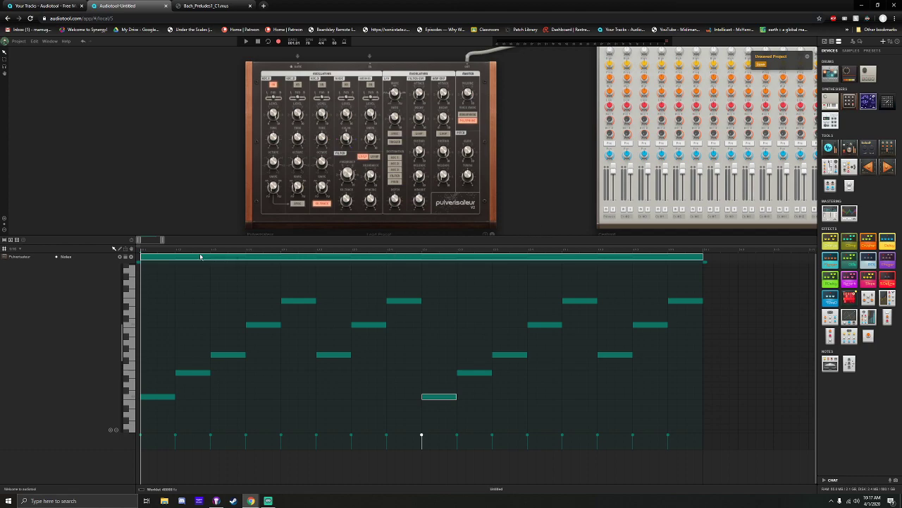
left_click_drag(162, 240, 183, 243)
left_click(447, 259)
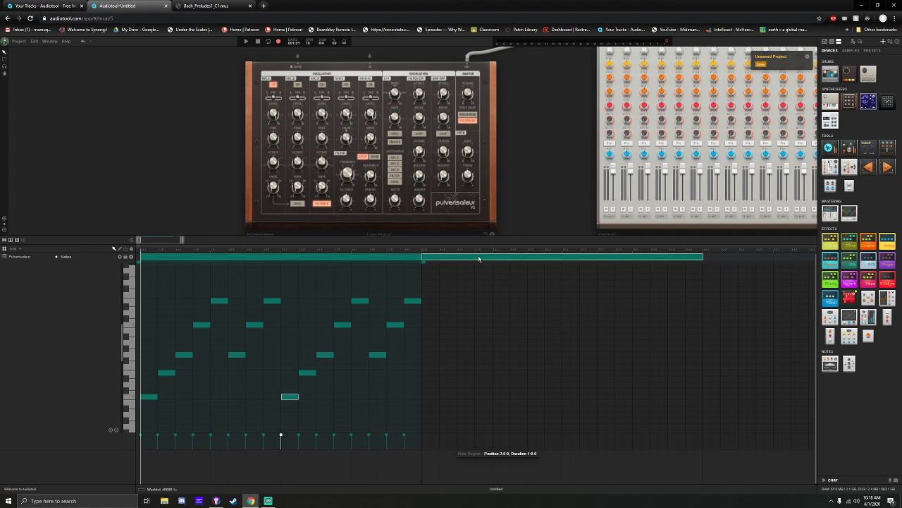
double_click(479, 258)
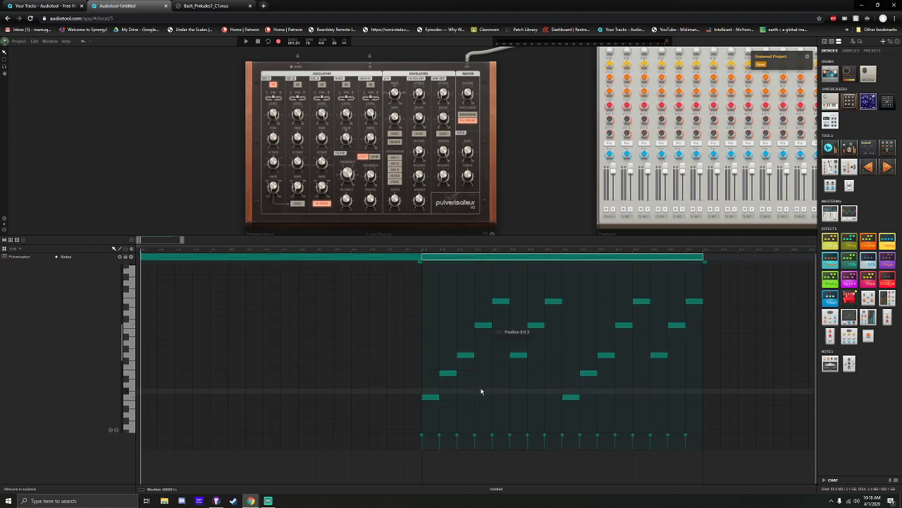
Rewrite both halves of measure 2 as C, D, A, D, F, A, D, F, duplicating the finished first half, and play it back
left_click_drag(446, 373, 501, 295)
left_click(464, 358)
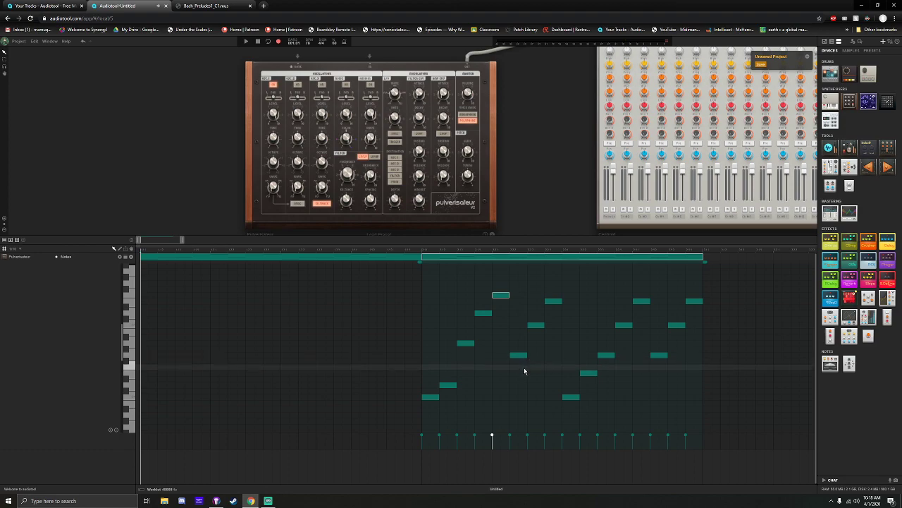
left_click_drag(519, 356, 690, 415)
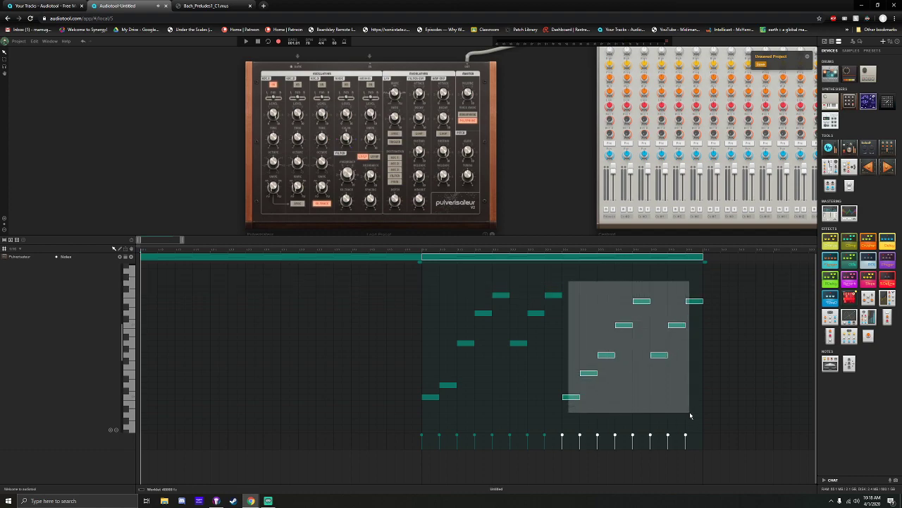
key("Delete")
left_click_drag(594, 410, 414, 281)
left_click(429, 398)
left_click_drag(428, 398, 563, 396)
key("space")
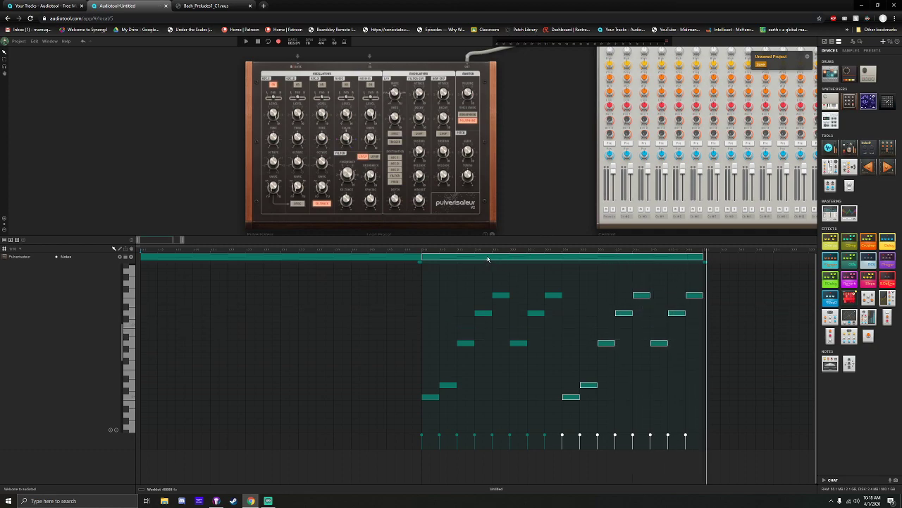
Copy the measure 2 region into measure 3
left_click(485, 283)
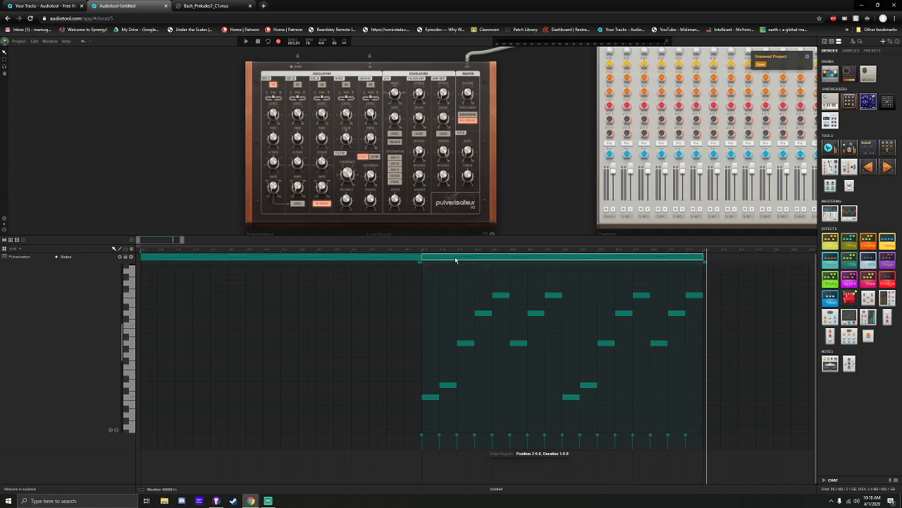
left_click_drag(456, 260, 734, 256)
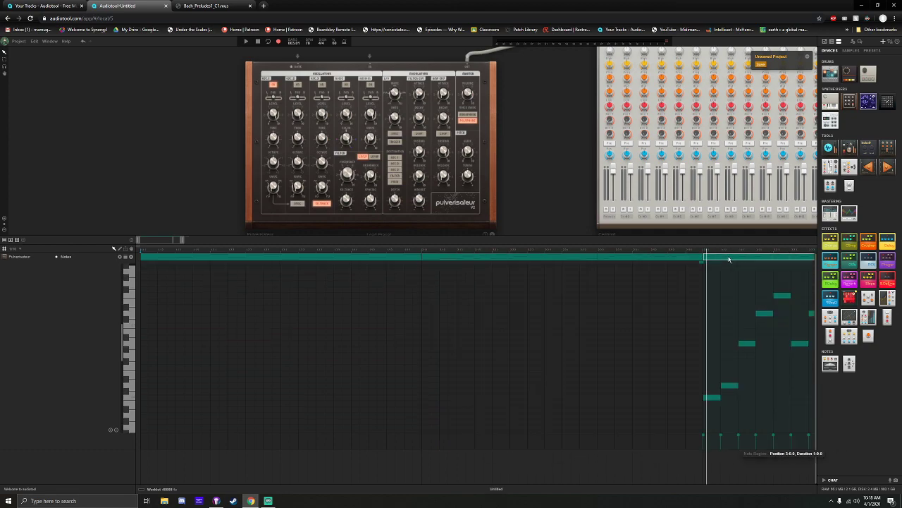
left_click_drag(158, 243, 180, 245)
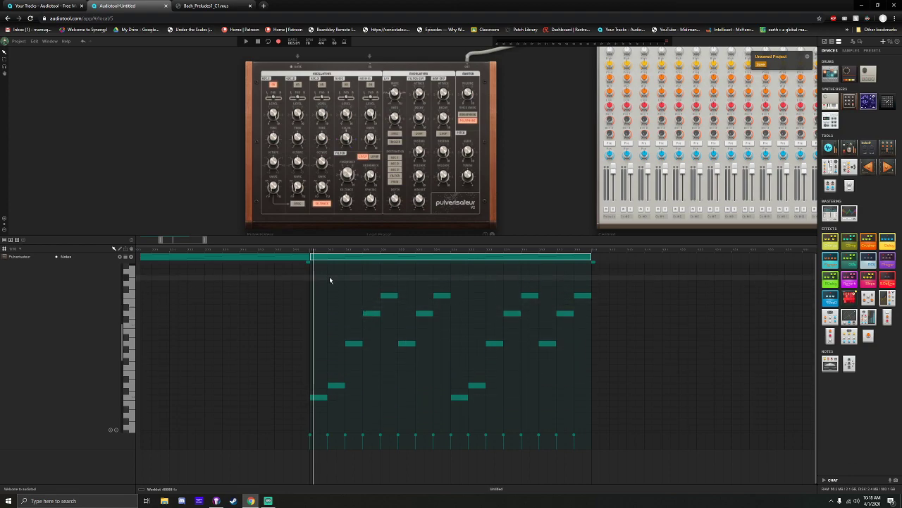
In measure 3, lower both C notes to B and all four A notes to G
left_click_drag(318, 285, 446, 428)
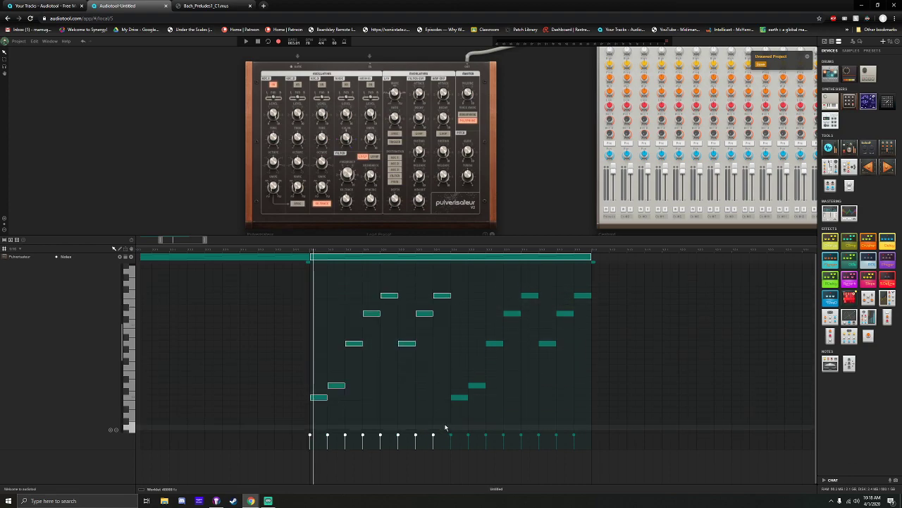
left_click_drag(457, 272, 597, 435)
left_click_drag(514, 399, 320, 403)
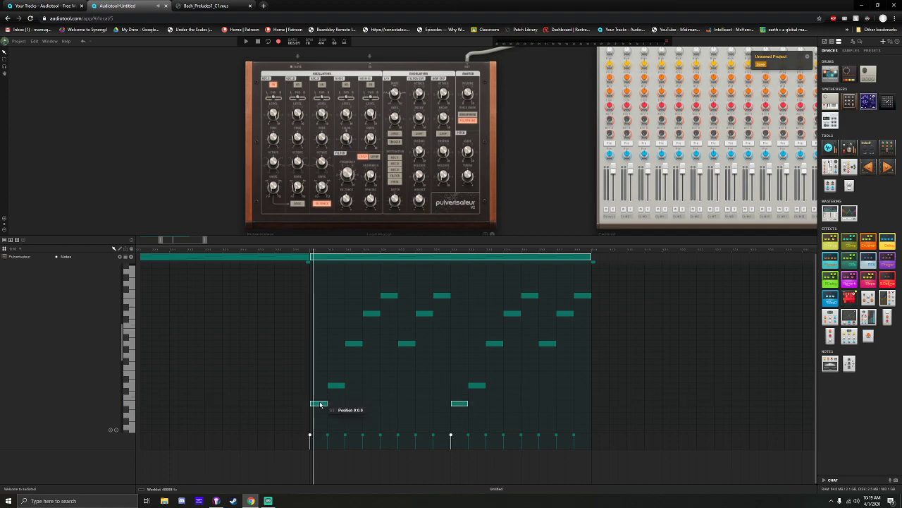
left_click(339, 386)
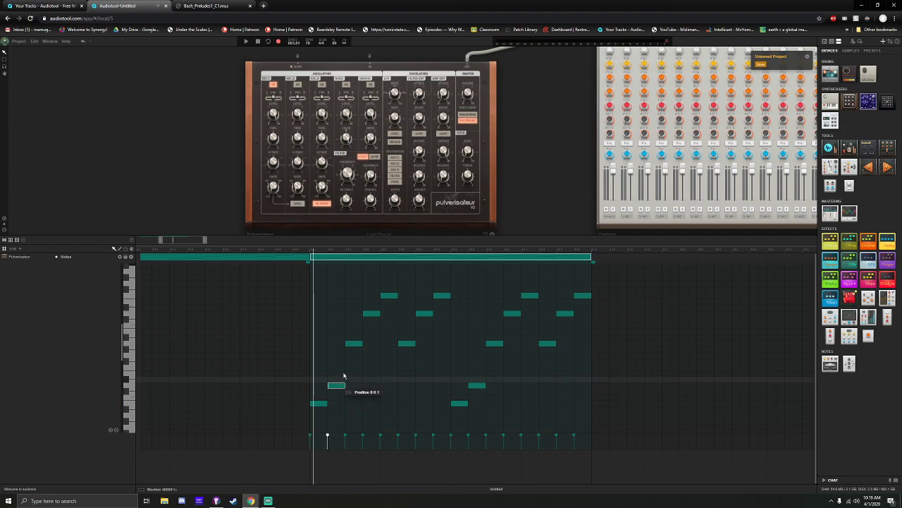
left_click_drag(328, 340, 561, 356)
left_click_drag(495, 344, 497, 356)
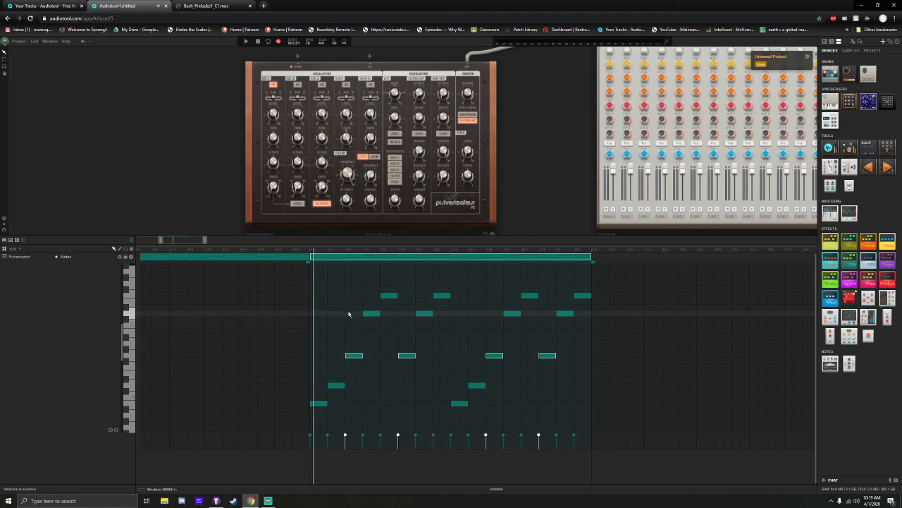
Play measure 3 from its start and check it against the score
key("space")
key("space")
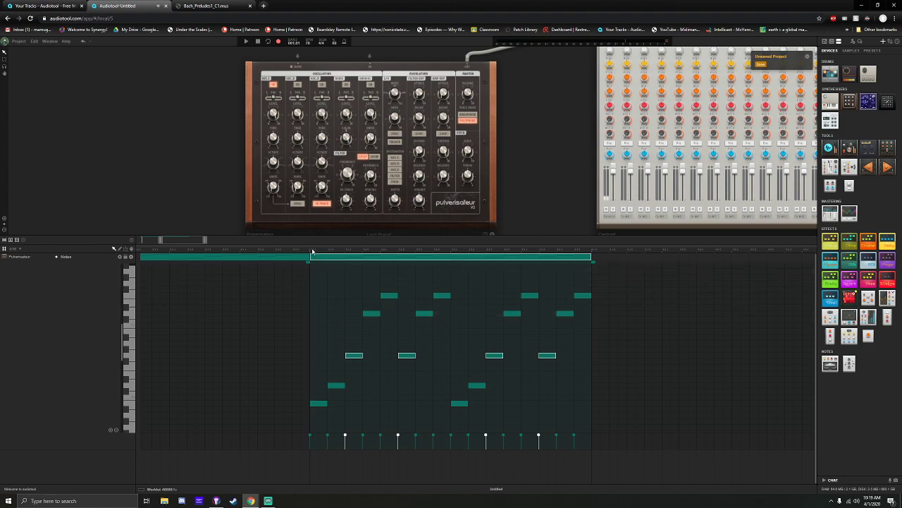
left_click(312, 251)
key("space")
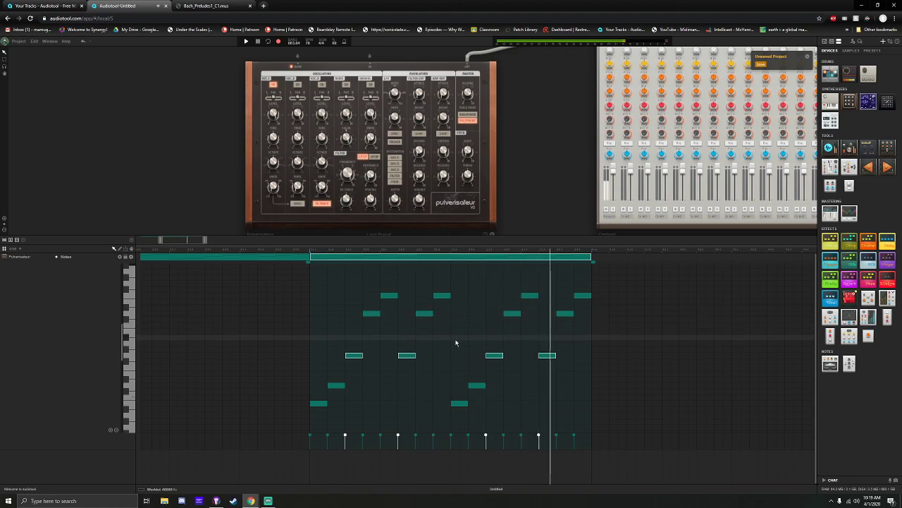
left_click(208, 6)
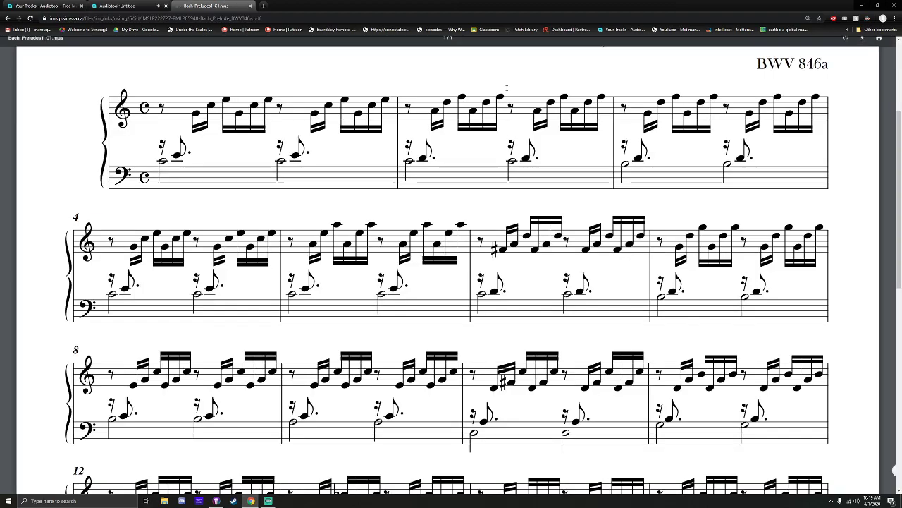
left_click(116, 7)
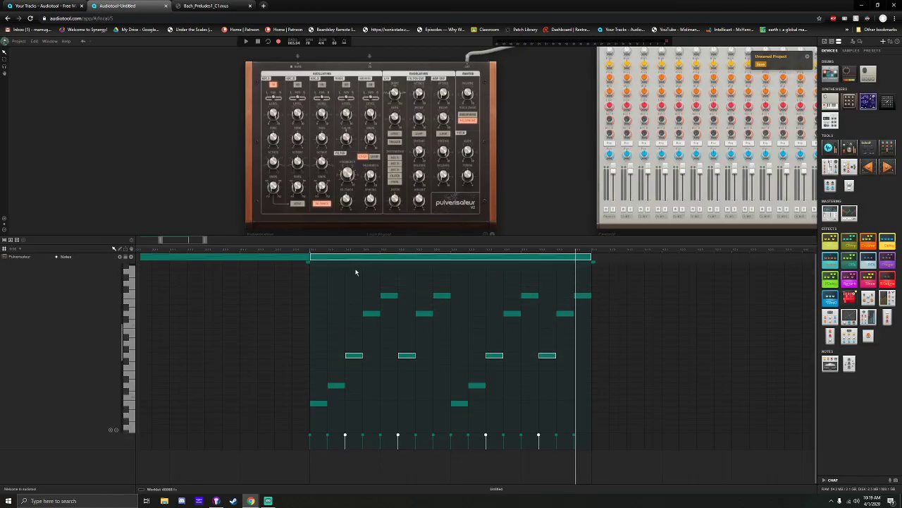
key("ctrl+minus")
key("ctrl+minus")
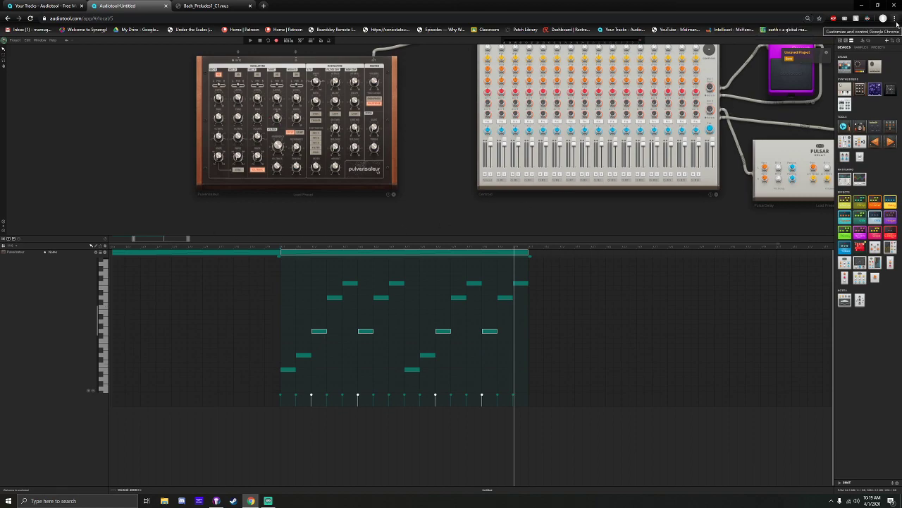
key("ctrl+plus")
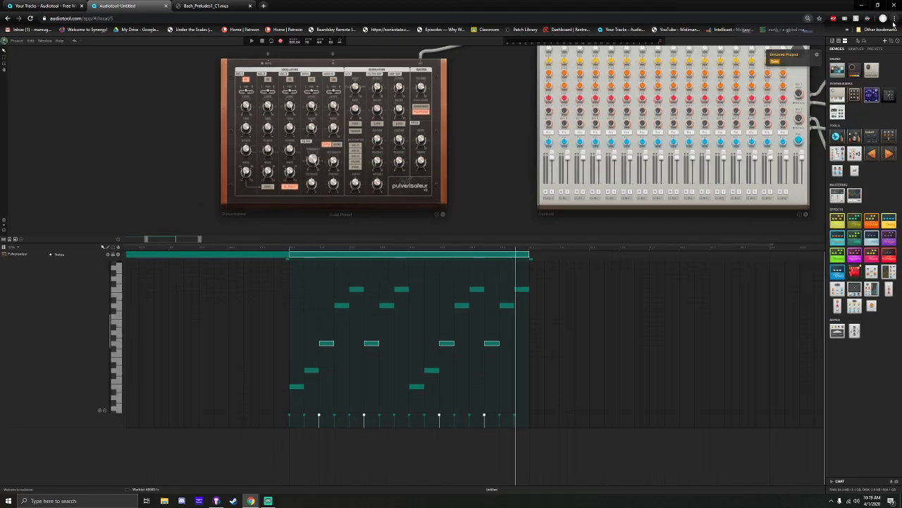
key("ctrl+plus")
Compare measures 1 and 4 in the score and copy the first measure's region into measure 4
left_click_drag(173, 241, 240, 241)
left_click(202, 258)
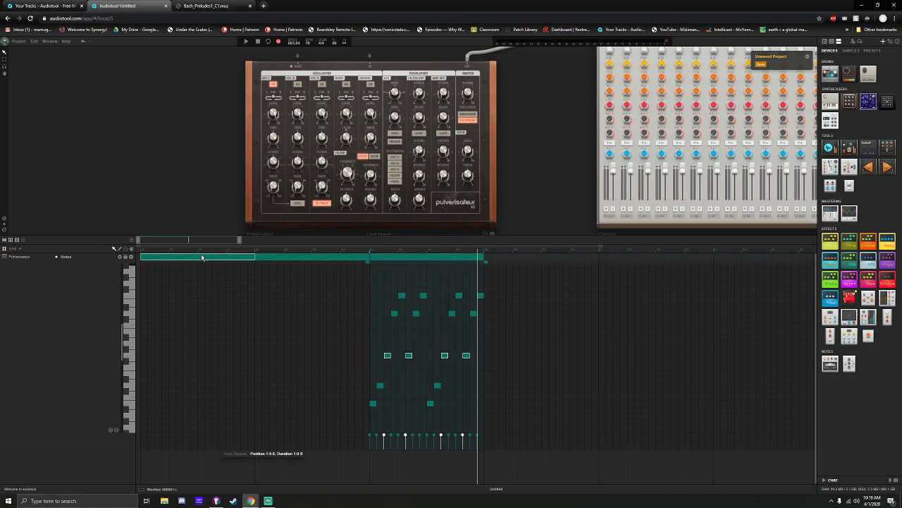
left_click(211, 5)
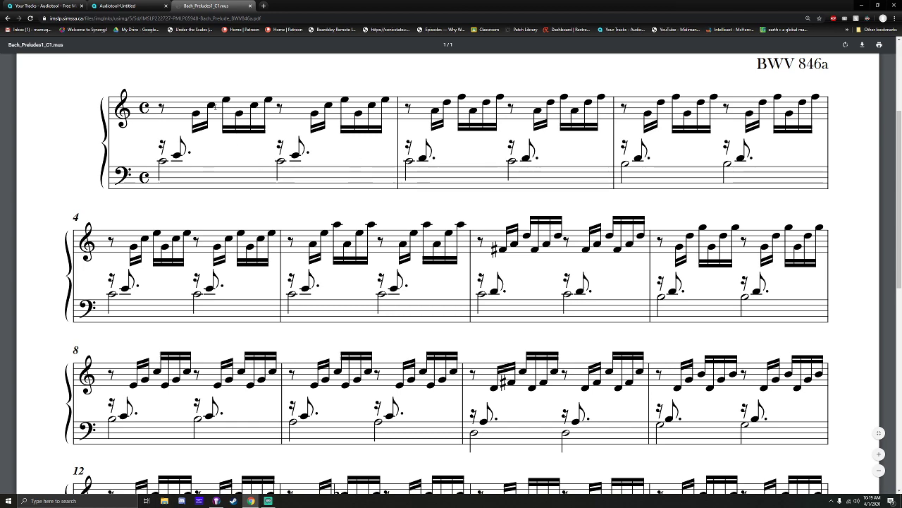
left_click_drag(170, 117, 276, 132)
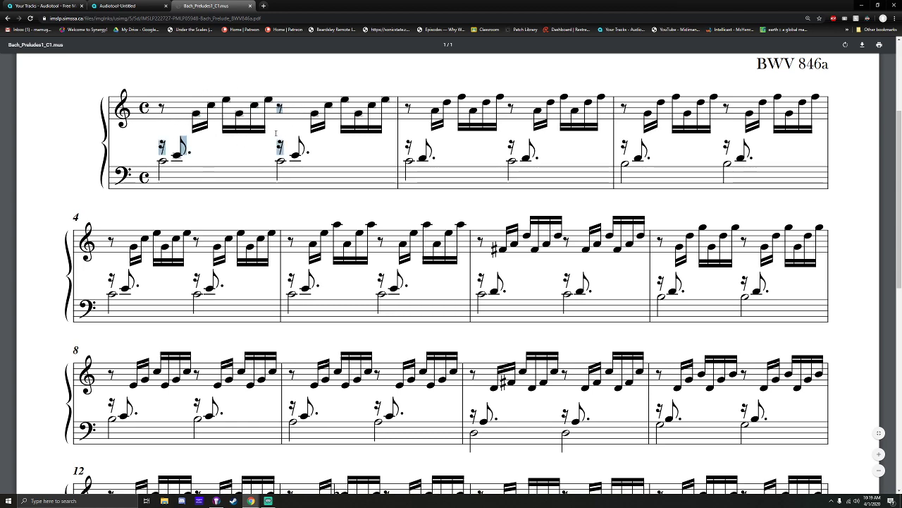
left_click(341, 181)
left_click_drag(124, 261, 248, 308)
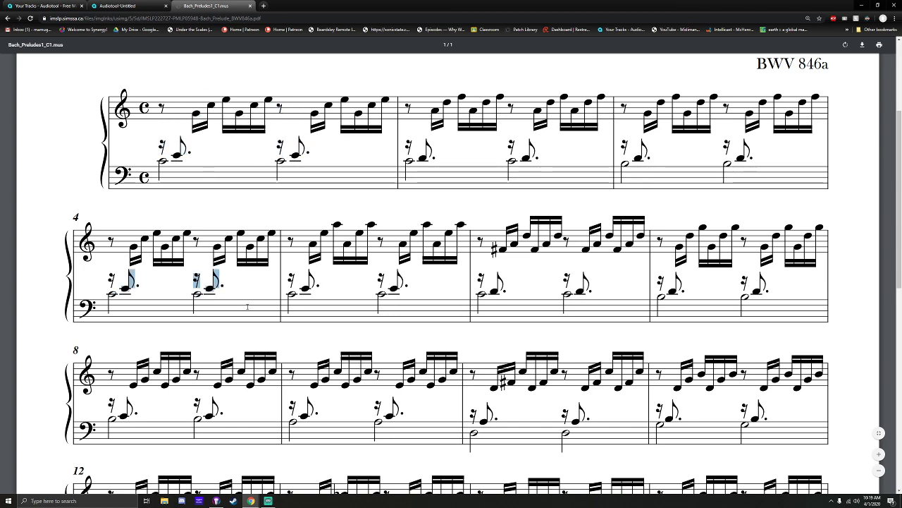
left_click(227, 213)
left_click(89, 5)
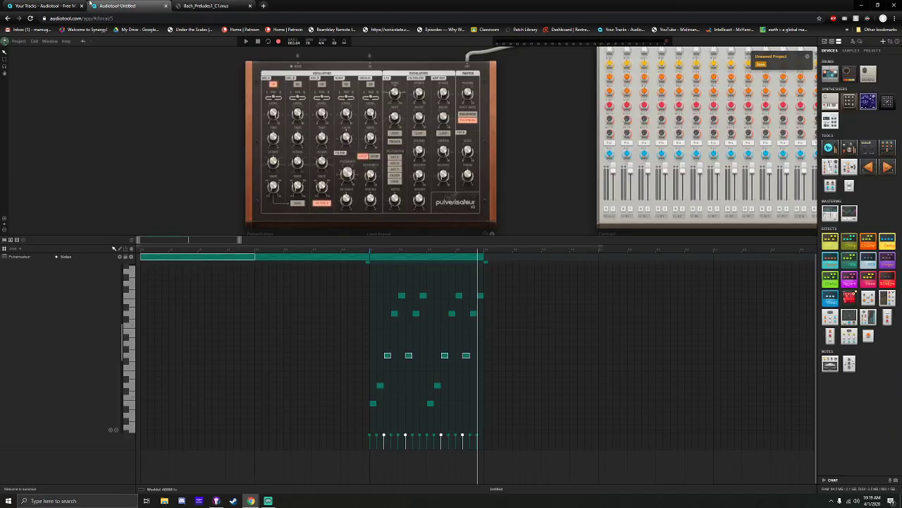
left_click(199, 258)
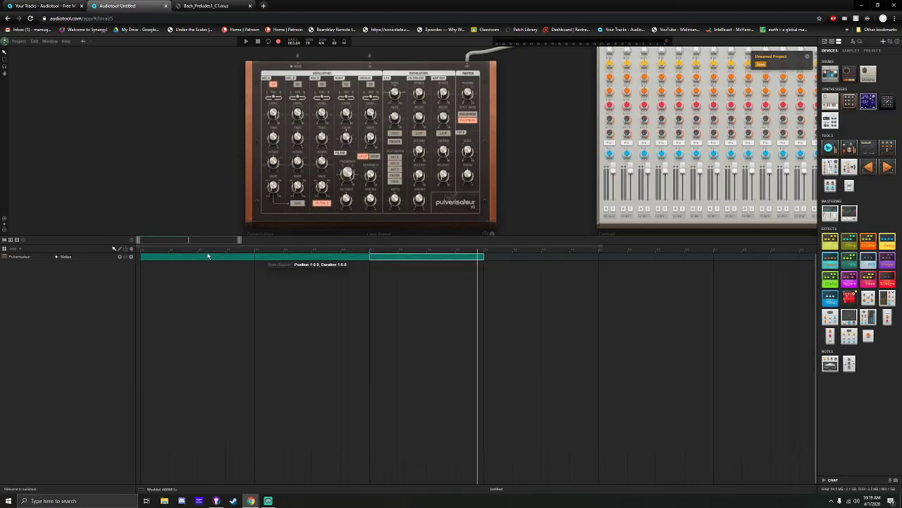
left_click_drag(196, 260, 542, 266)
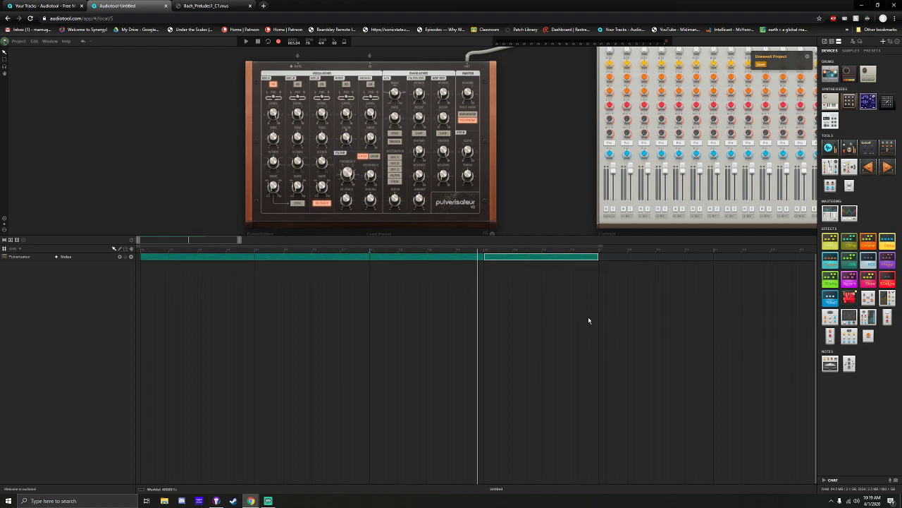
Play the track from the start, select all four note regions and loop them
key("space")
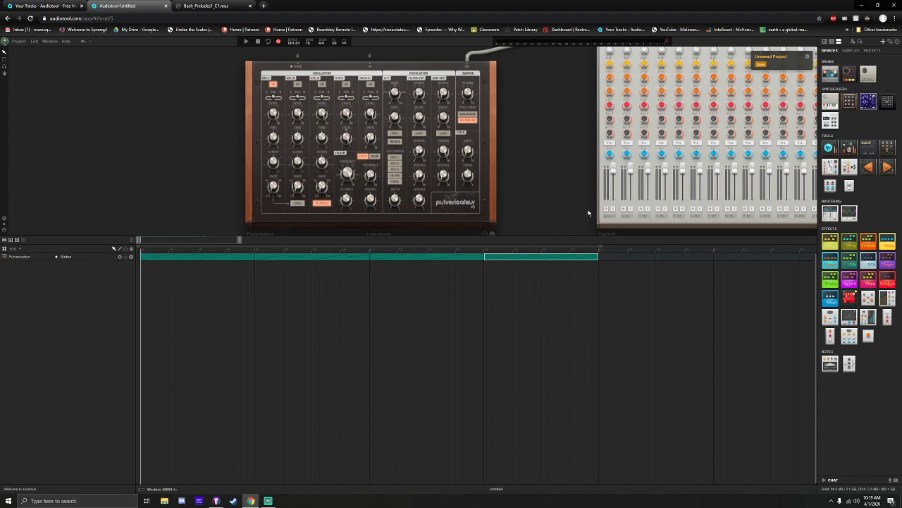
left_click_drag(540, 284, 195, 253)
right_click(304, 258)
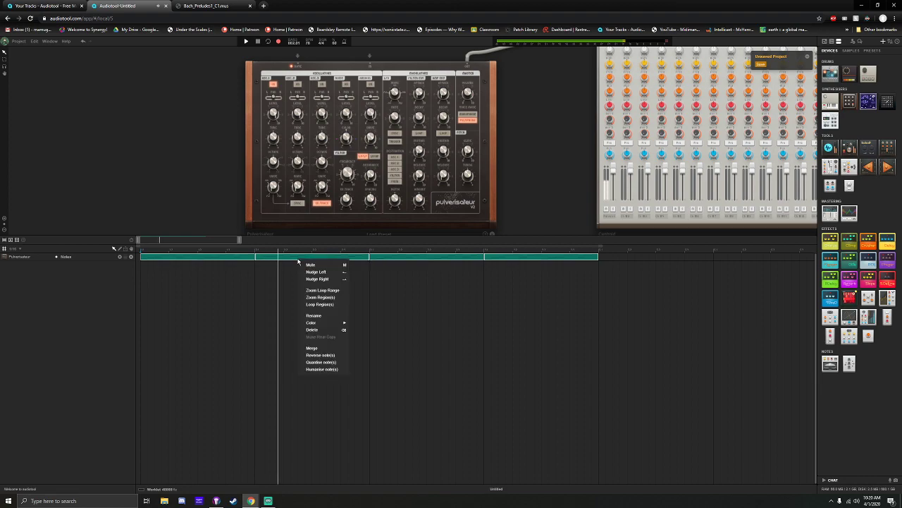
left_click(326, 304)
left_click(446, 322)
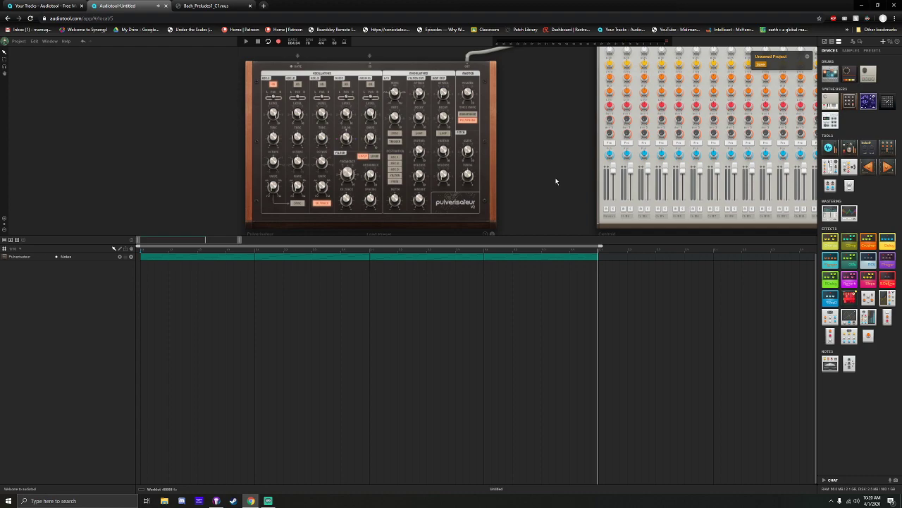
left_click_drag(529, 195, 588, 197)
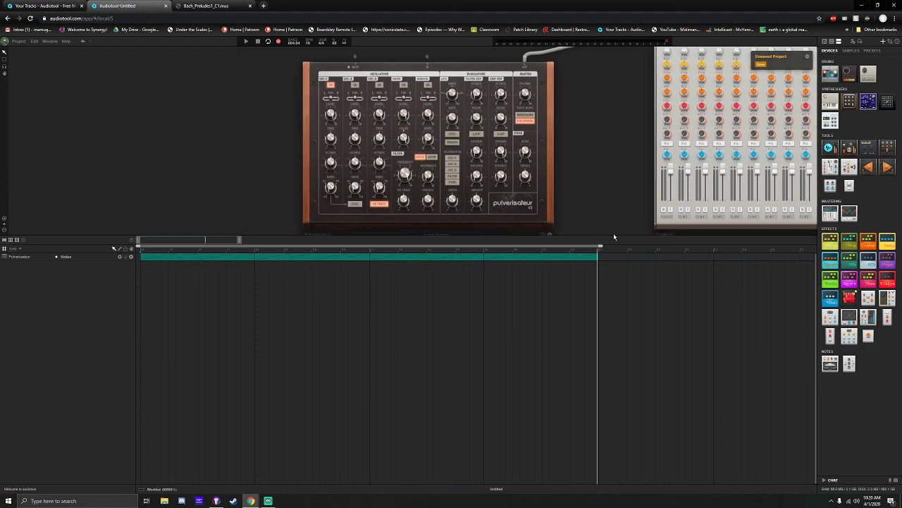
Enable oscillator 2 on the Pulverisateur and slightly detune it while playing the loop
left_click_drag(615, 237, 615, 286)
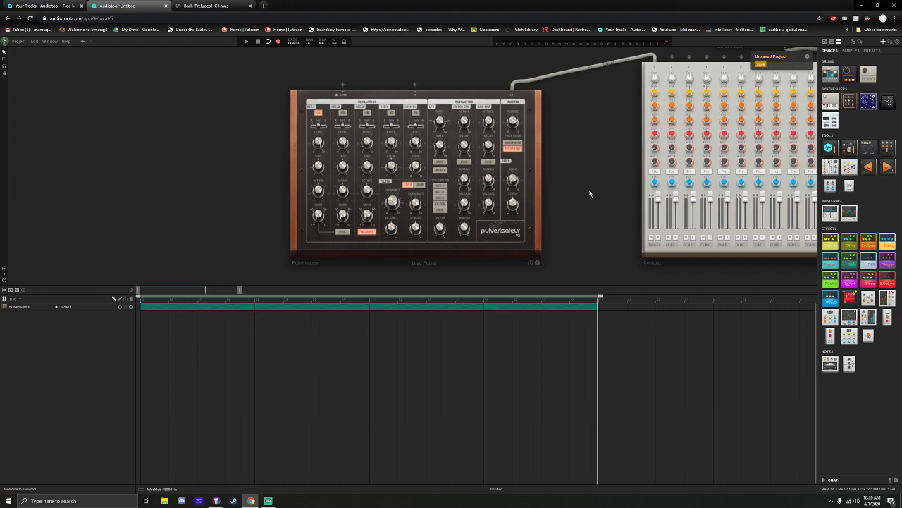
scroll(438, 199, "up", 3)
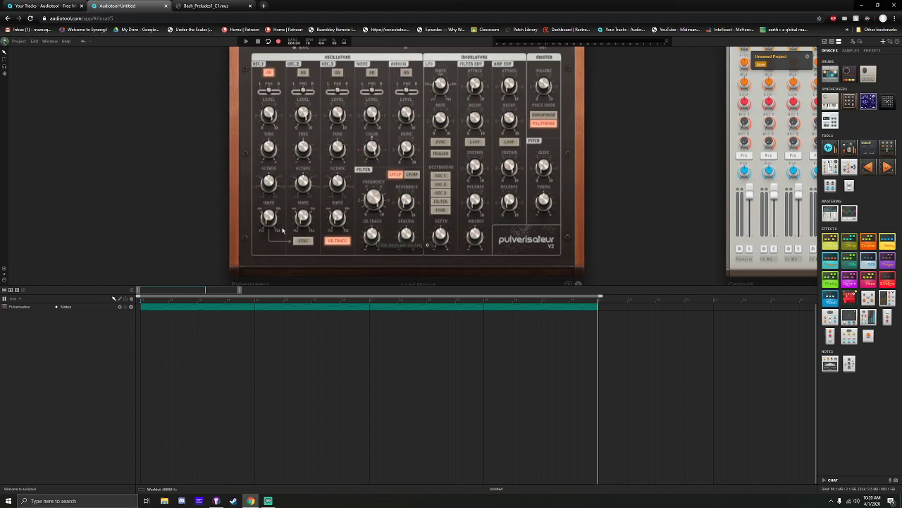
left_click_drag(197, 200, 184, 209)
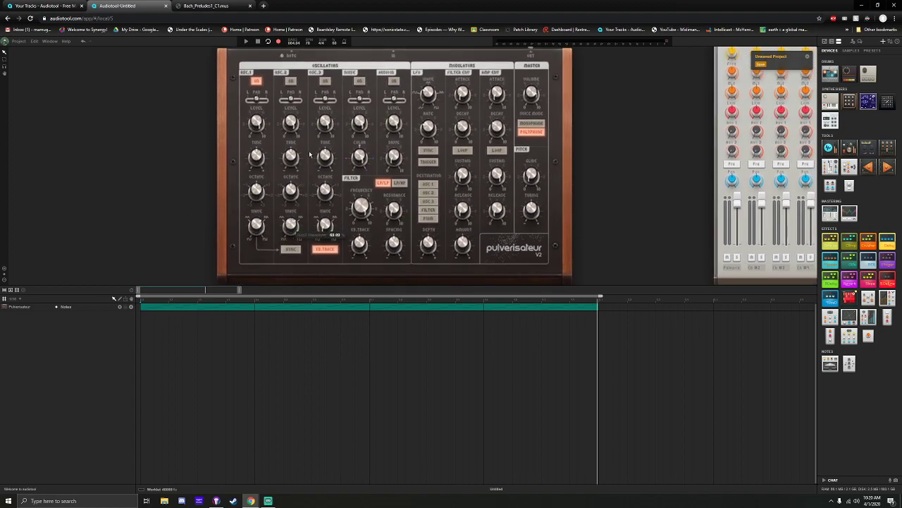
key("space")
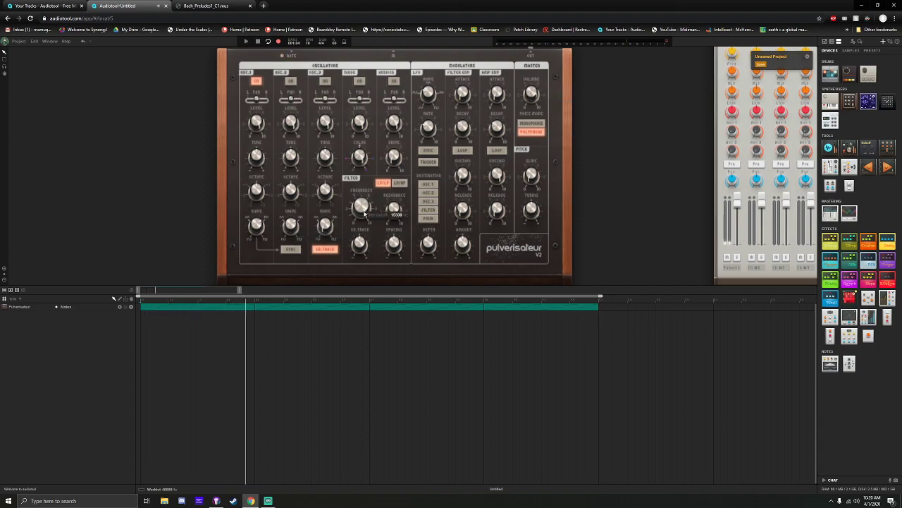
left_click(292, 83)
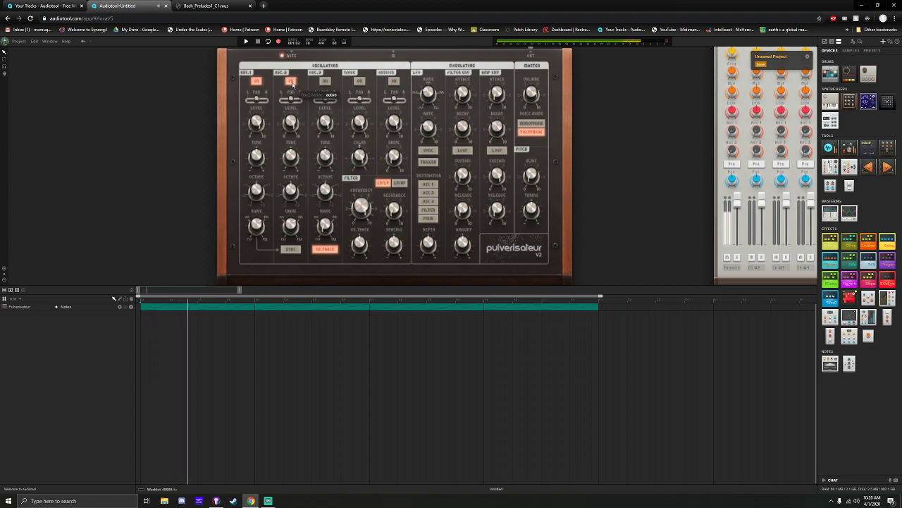
left_click_drag(293, 163, 291, 163)
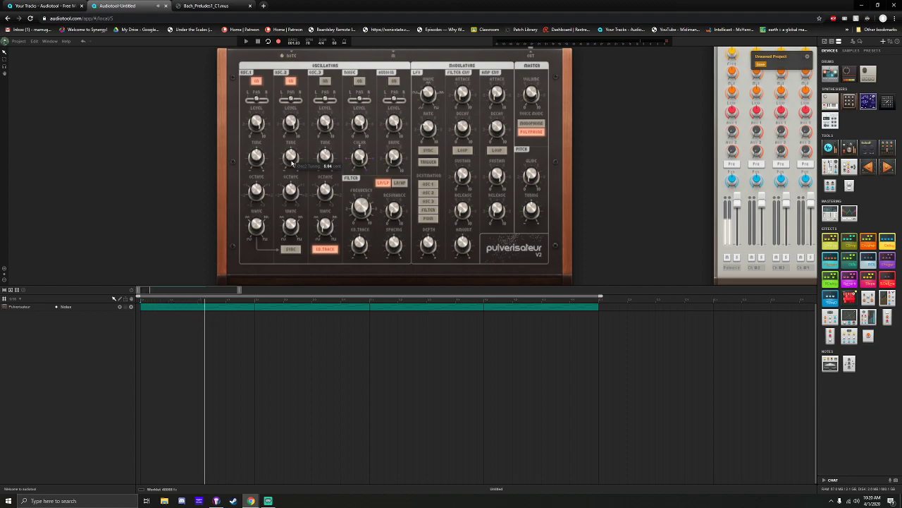
mouse_move(364, 207)
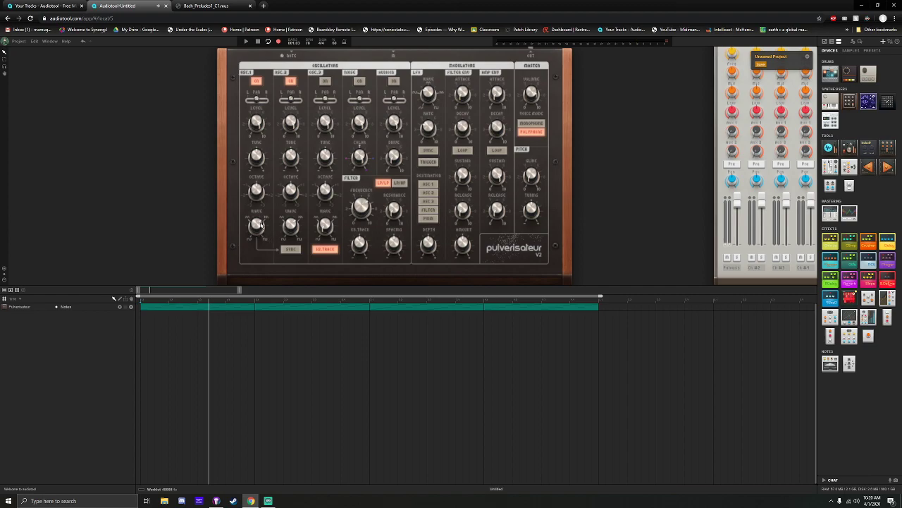
Enable oscillator 3, pan oscillator 1 fully left and oscillator 3 fully right, and audition the sound
left_click(329, 83)
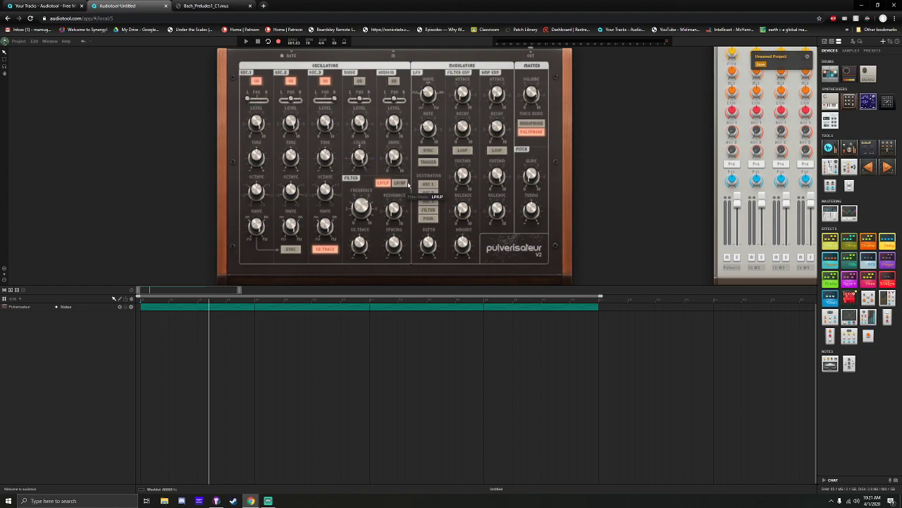
key("space")
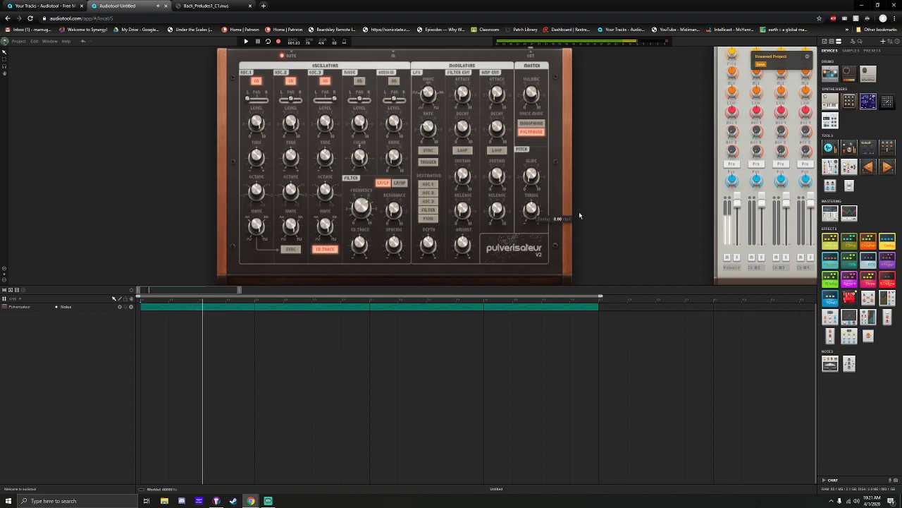
key("space")
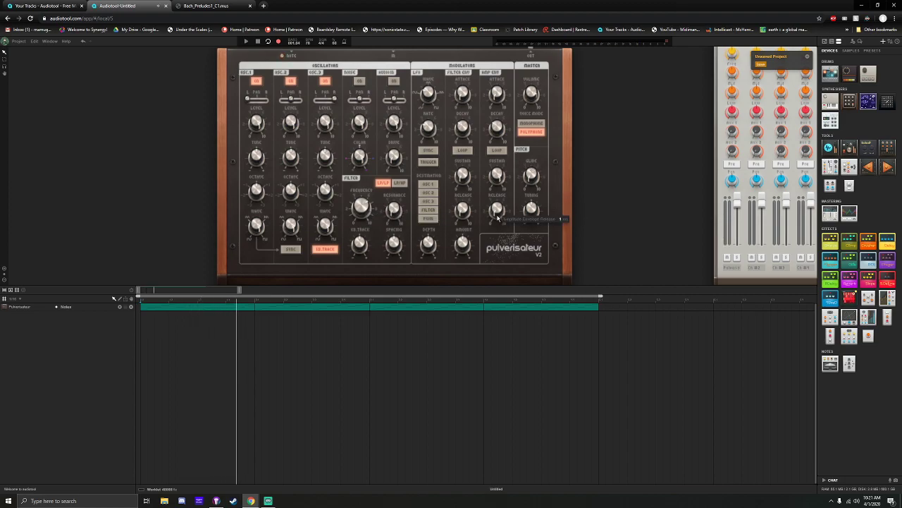
Set the amp envelope's release to 677 ms while auditioning the loop, and return the playhead to the start
left_click_drag(497, 213, 505, 185)
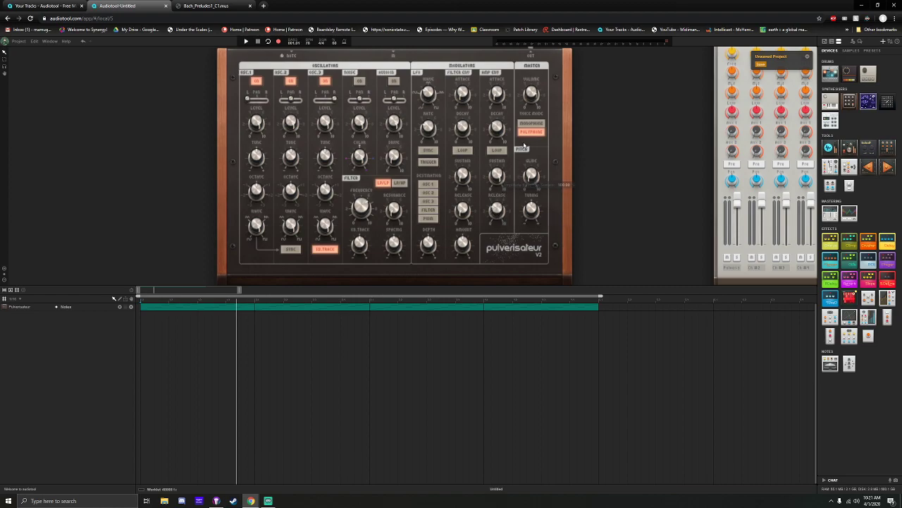
key("space")
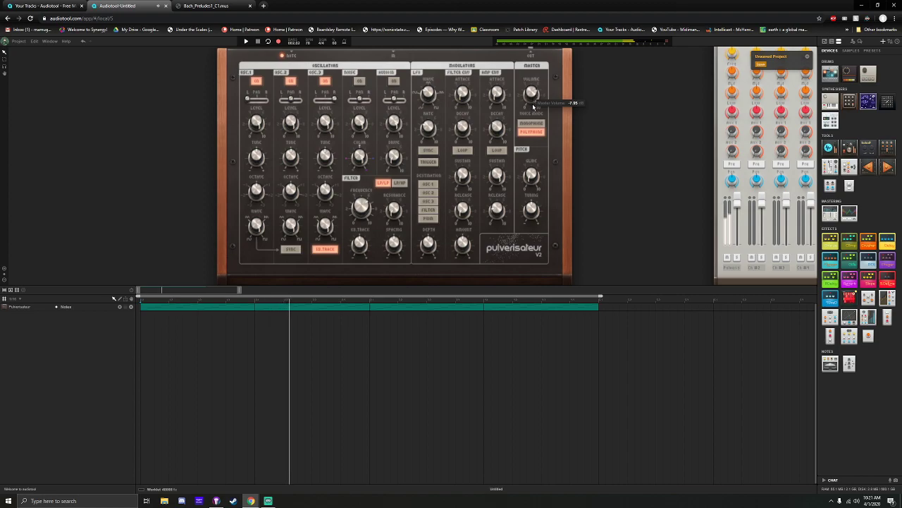
left_click_drag(497, 211, 497, 210)
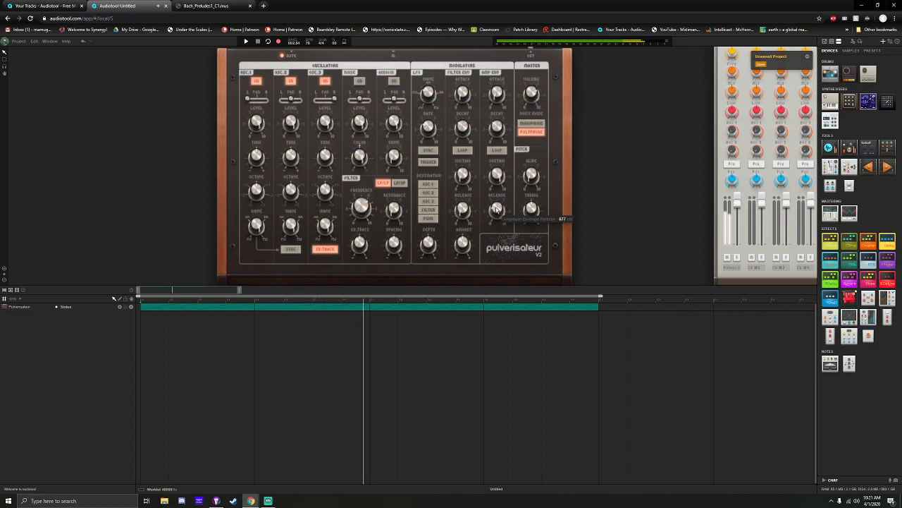
key("space")
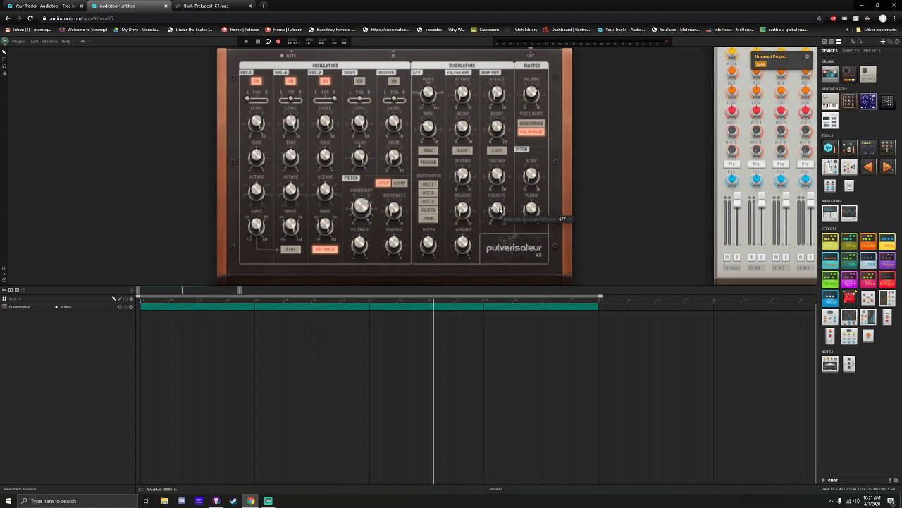
left_click(140, 302)
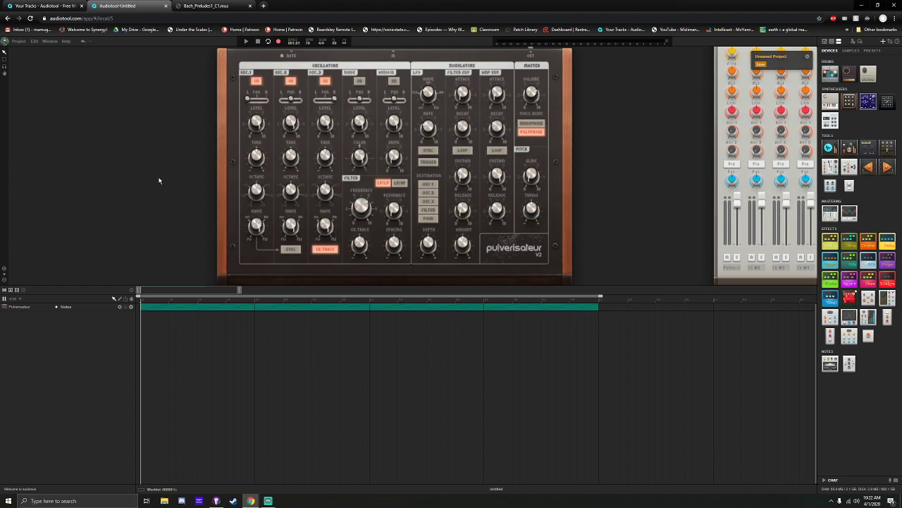
Switch to Streamlabs OBS, select the Webcam only scene, and return to the Audiotool project
left_click(268, 501)
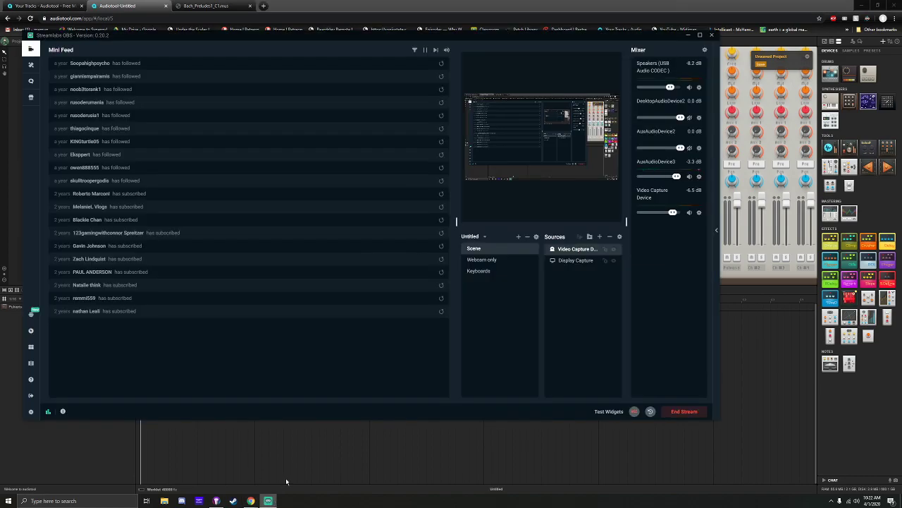
left_click(481, 261)
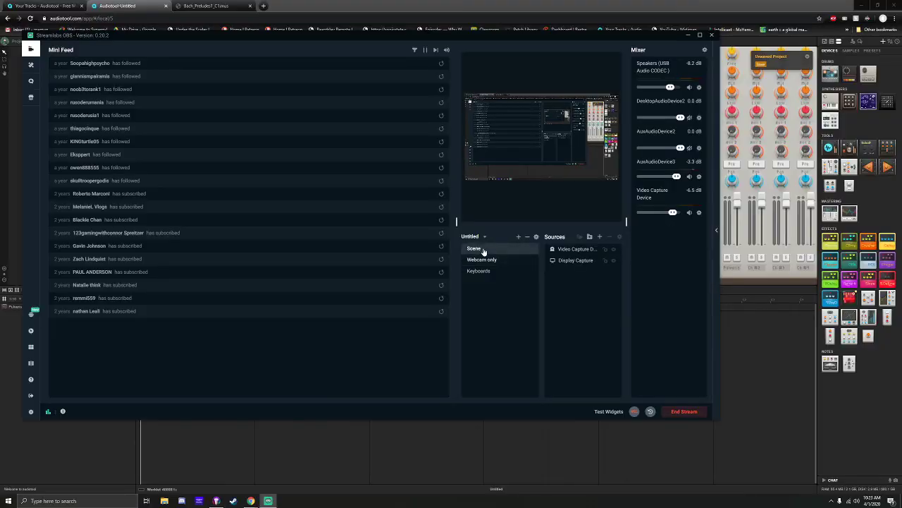
left_click(132, 5)
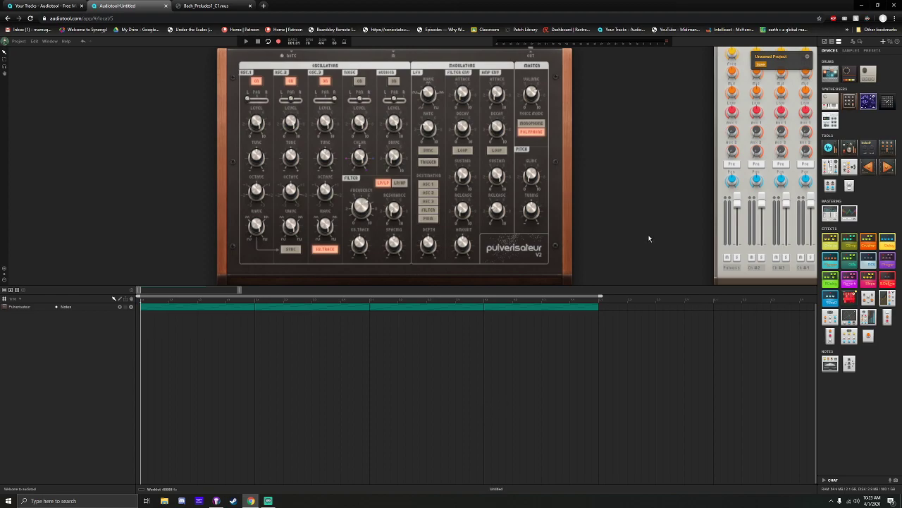
While the loop plays, lower the filter cutoff to about 507 Hz and lengthen the filter envelope's release and decay
key("space")
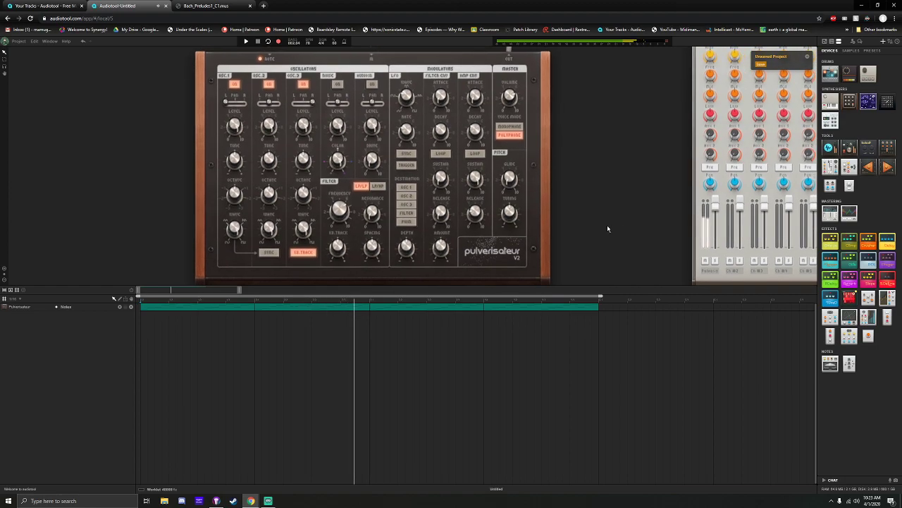
key("space")
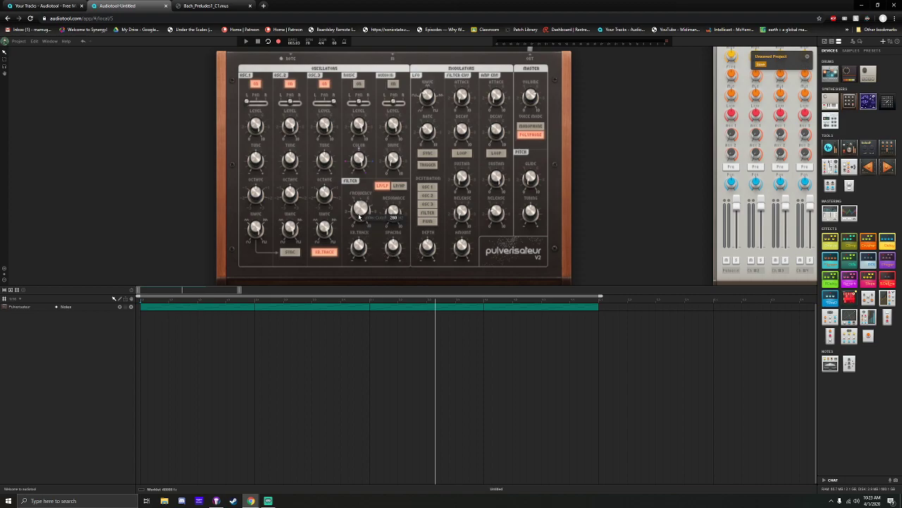
key("space")
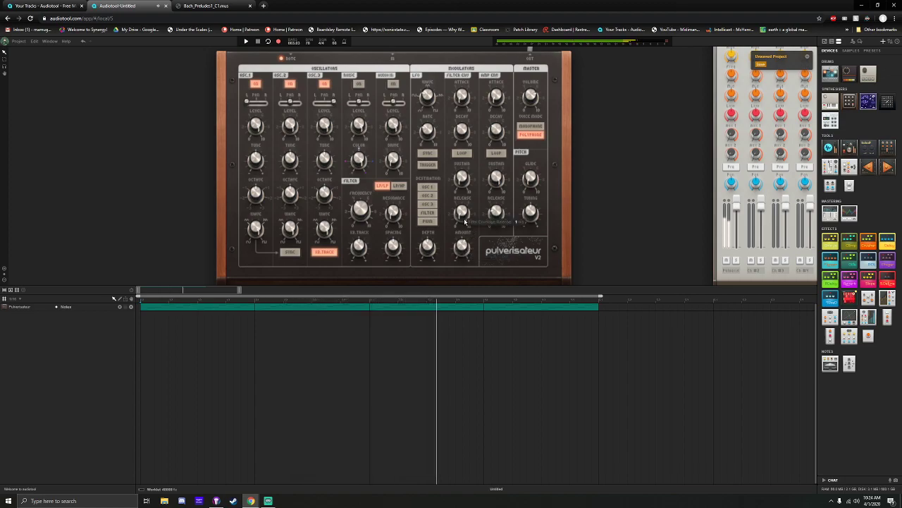
left_click_drag(465, 222, 464, 203)
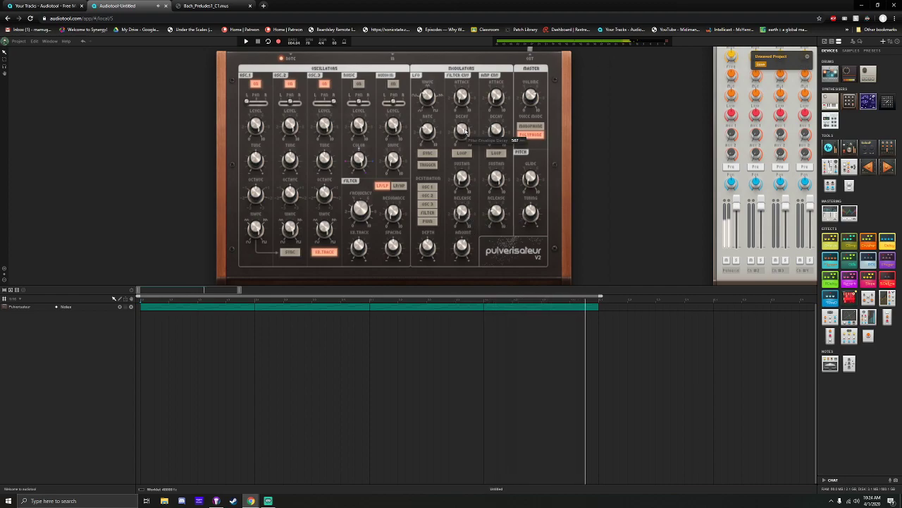
left_click_drag(465, 132, 467, 129)
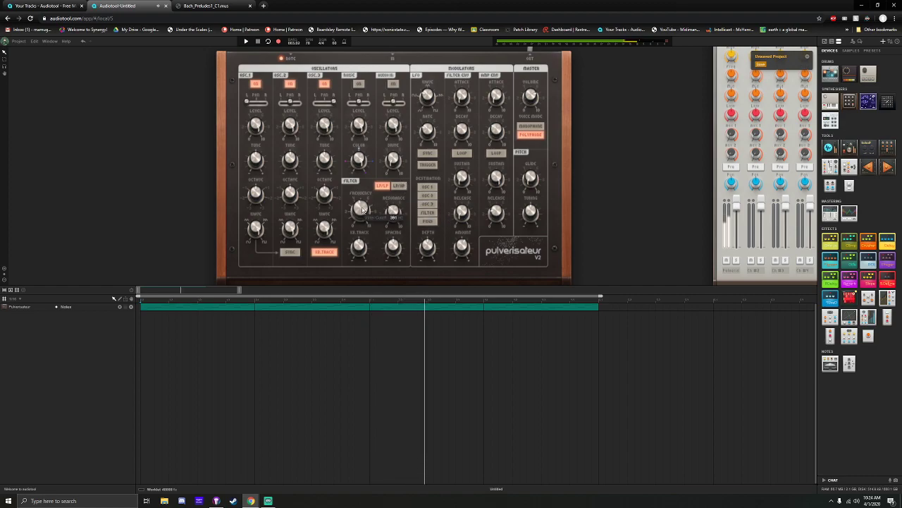
left_click_drag(363, 209, 365, 207)
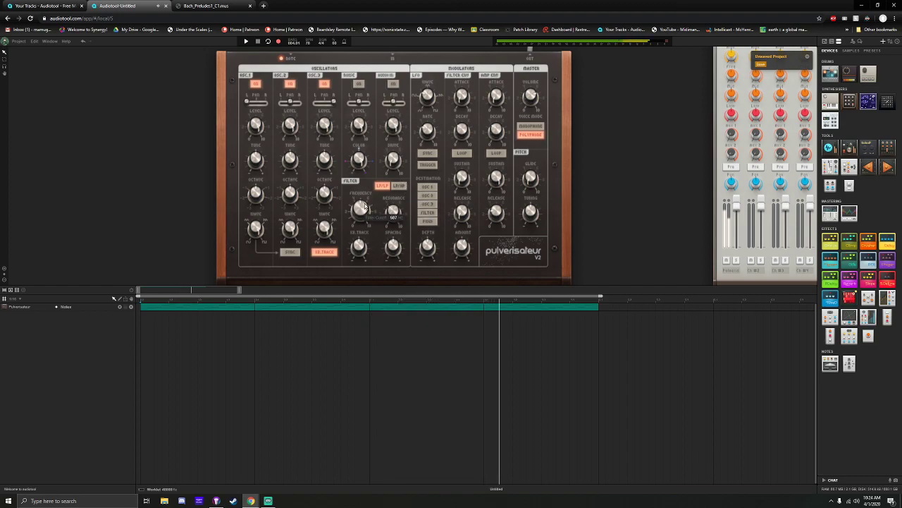
Examine the aux send and panning controls on the mixer's first channel
left_click_drag(629, 232, 442, 256)
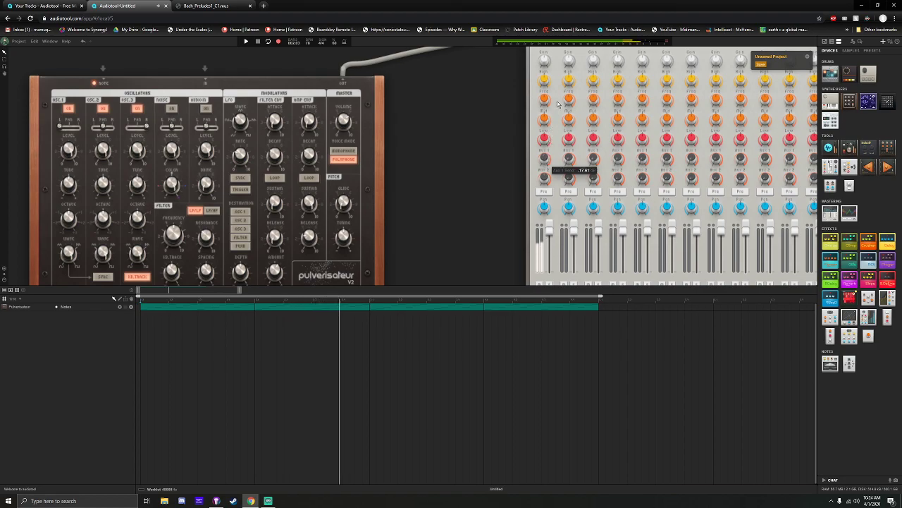
mouse_move(544, 178)
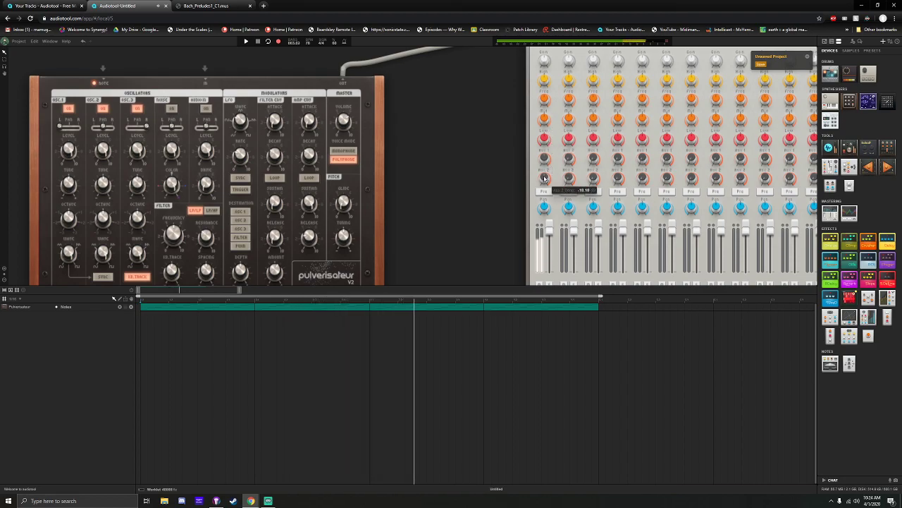
mouse_move(547, 215)
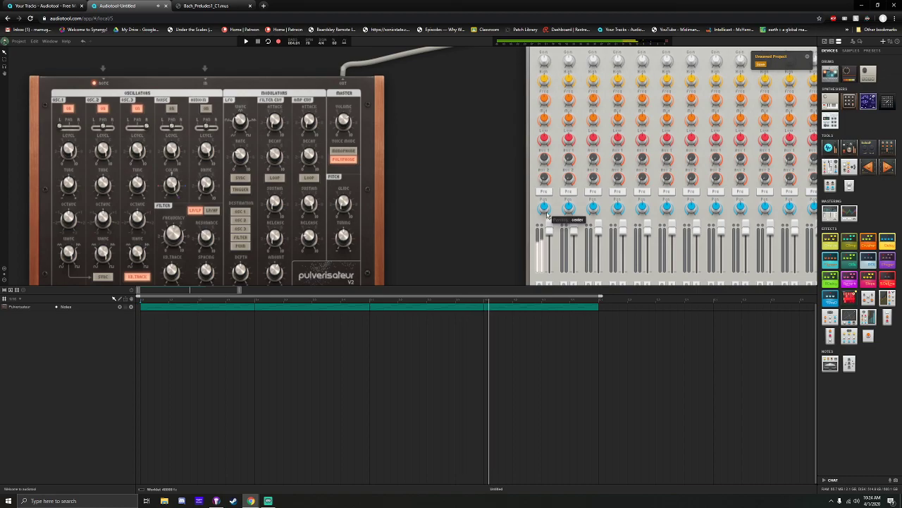
left_click_drag(477, 244, 500, 190)
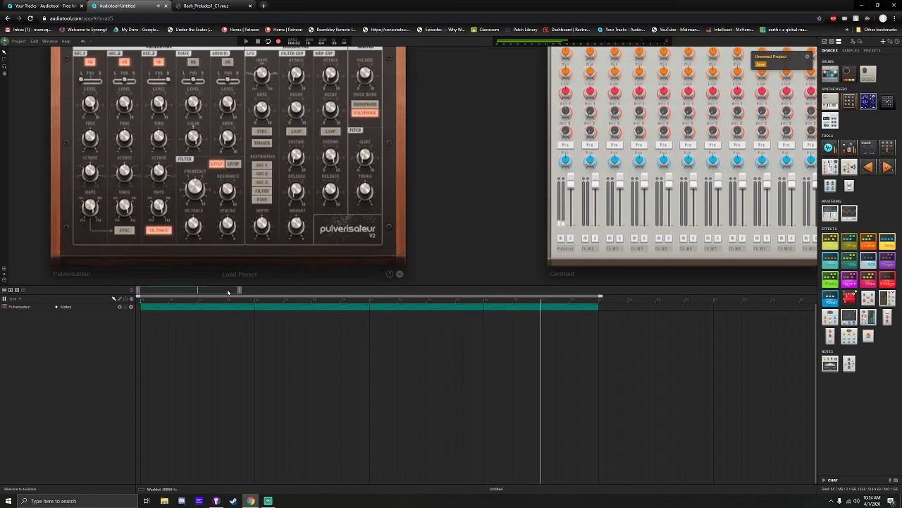
Copy the measure 4 region into measure 5 and open its notes in an enlarged note editor
left_click_drag(240, 290, 331, 300)
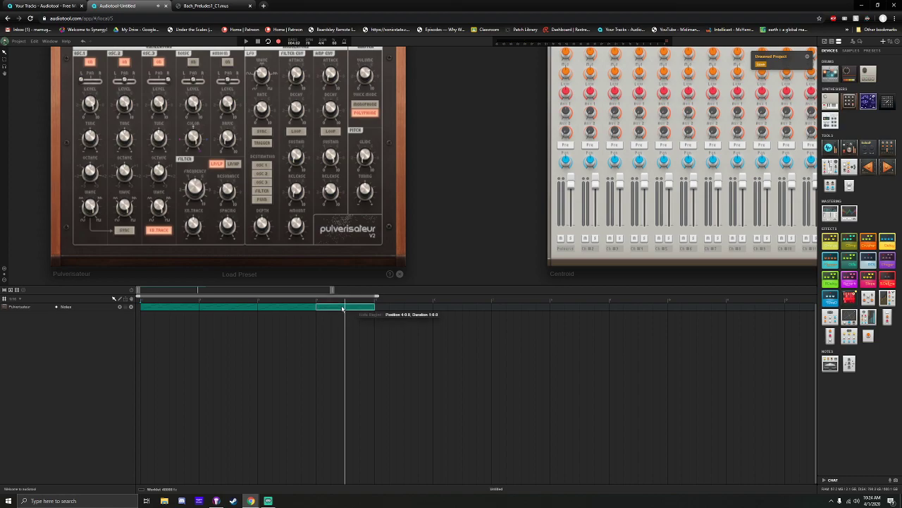
left_click_drag(342, 308, 399, 311)
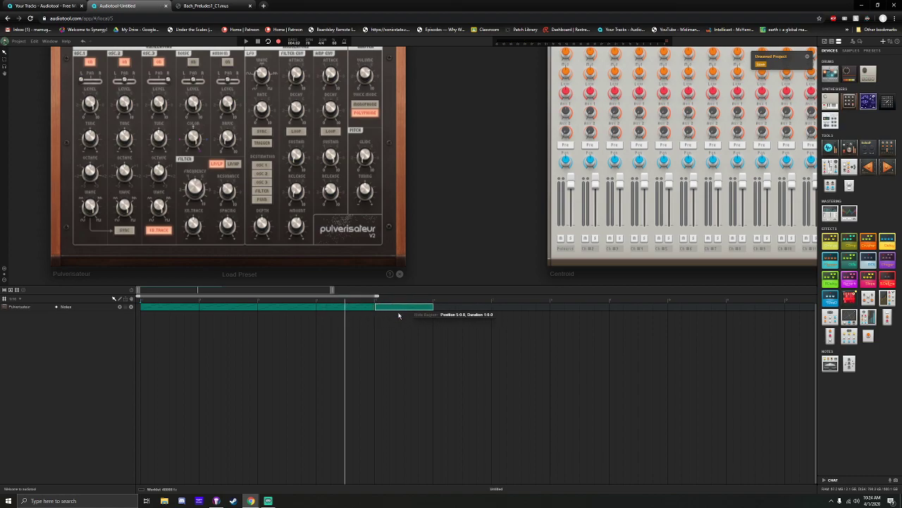
double_click(398, 308)
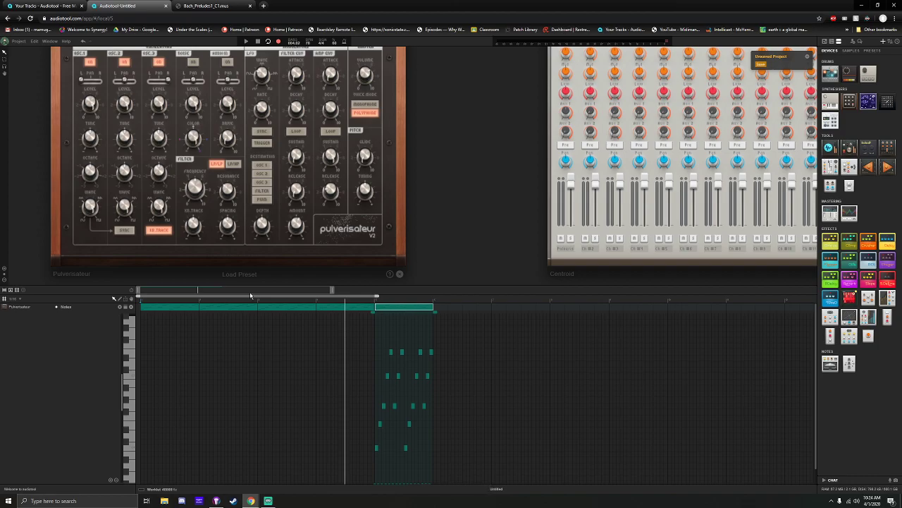
scroll(237, 290, "up", 6)
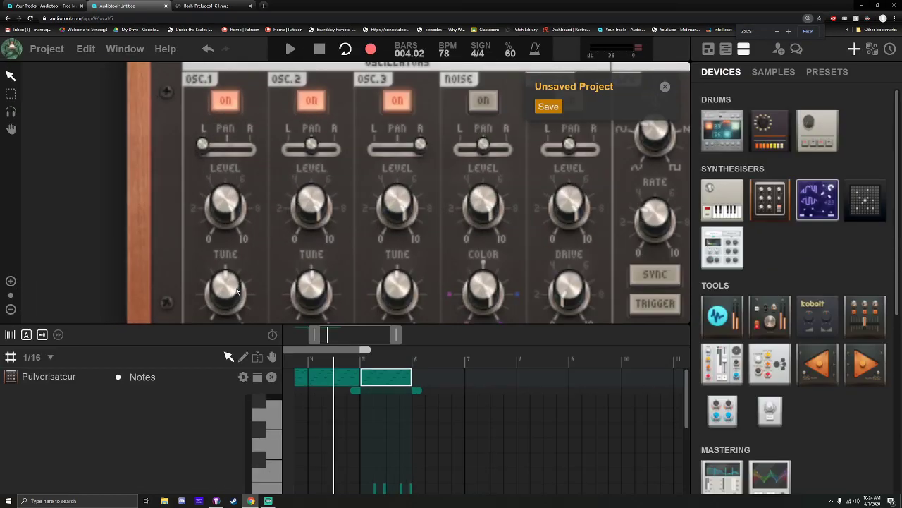
scroll(237, 290, "down", 5)
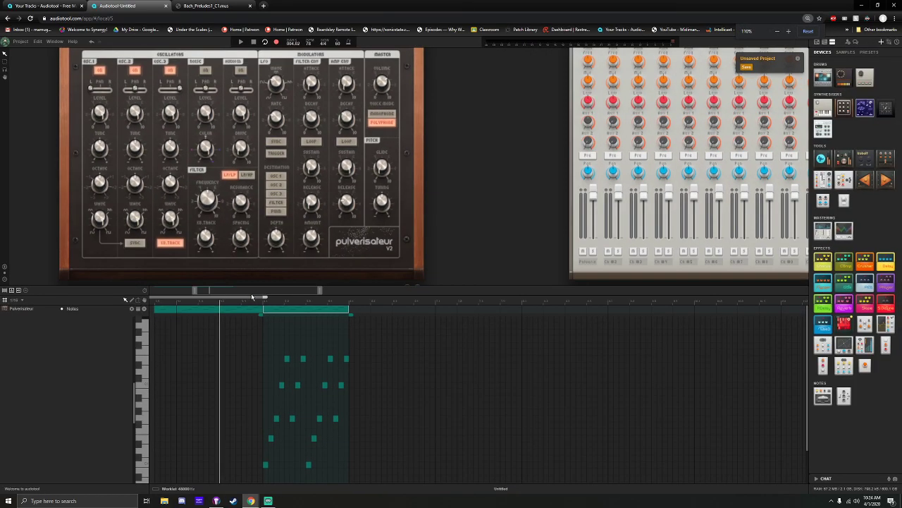
scroll(252, 296, "down", 1)
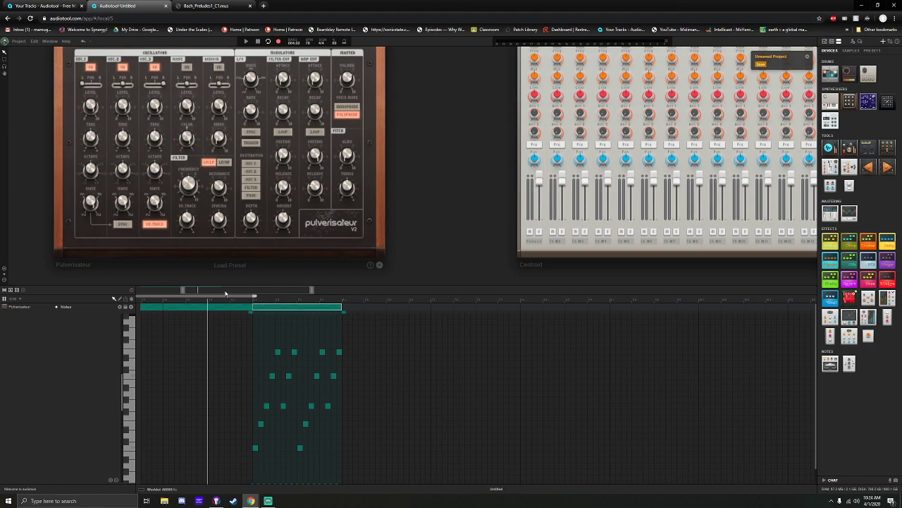
left_click_drag(279, 284, 289, 210)
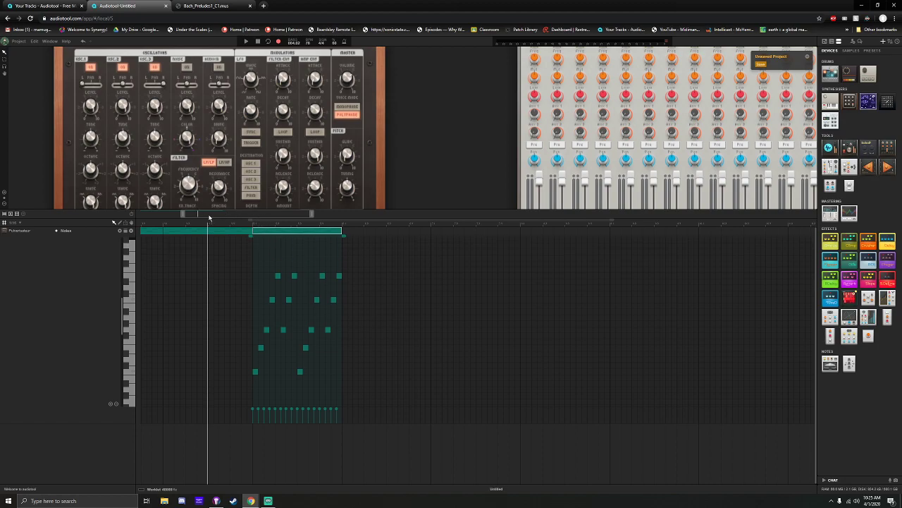
In measure 5, raise the four notes of the middle pitch by two semitones to A
scroll(209, 217, "up", 3)
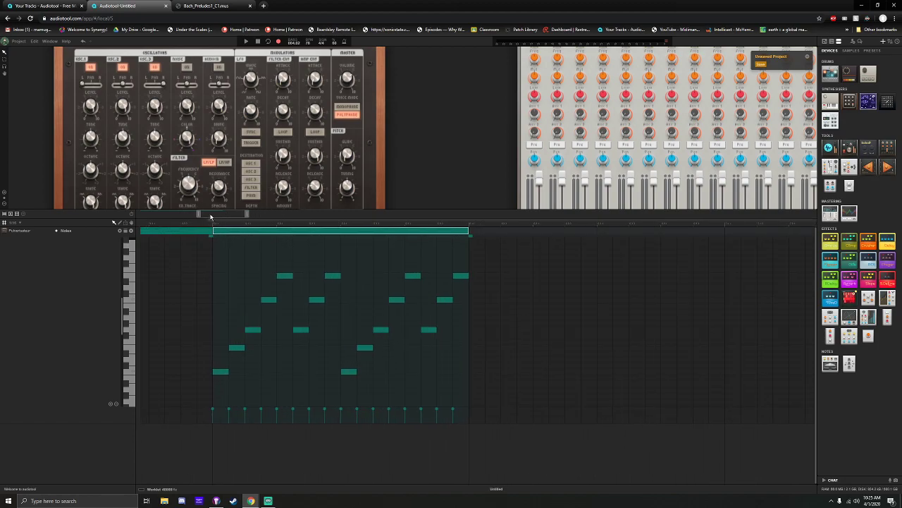
left_click_drag(210, 216, 206, 216)
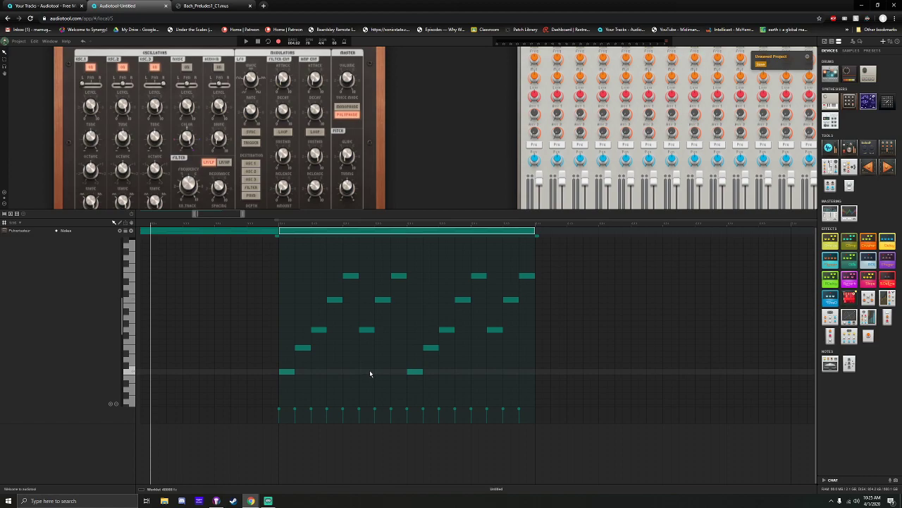
left_click(318, 329)
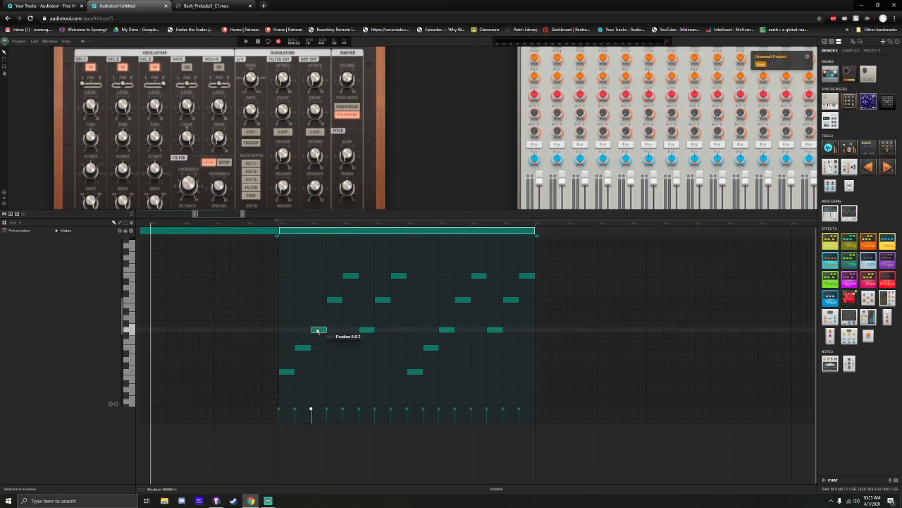
left_click_drag(294, 323, 318, 321)
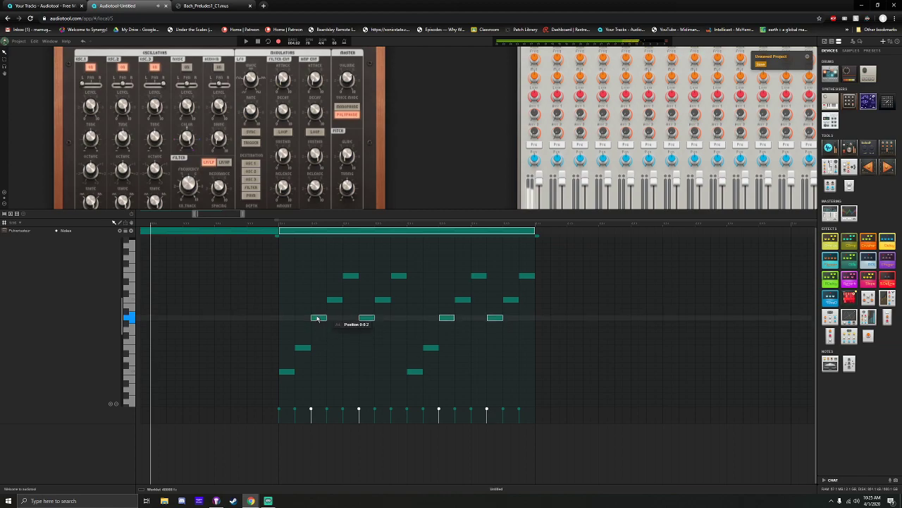
Raise measure 5's highest notes five semitones to A and its second-highest notes four semitones to E, and play the measure
left_click_drag(316, 288, 351, 277)
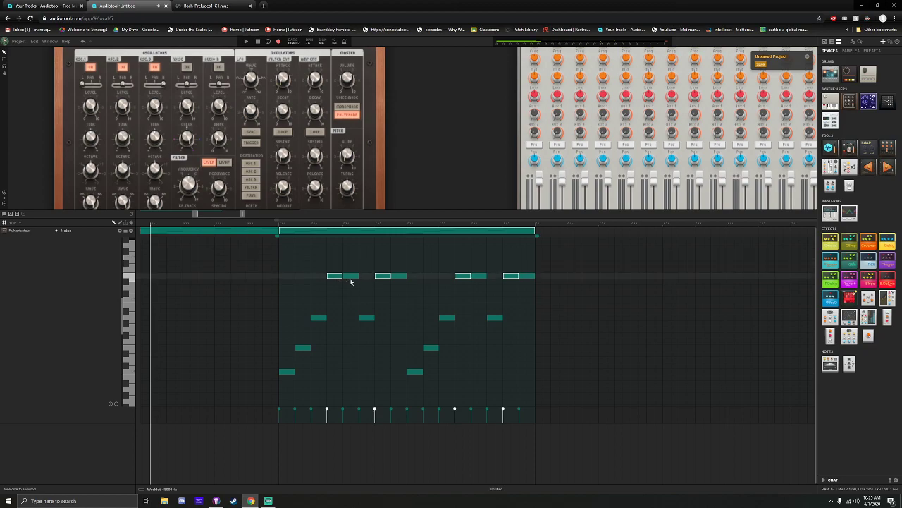
key("ctrl+z")
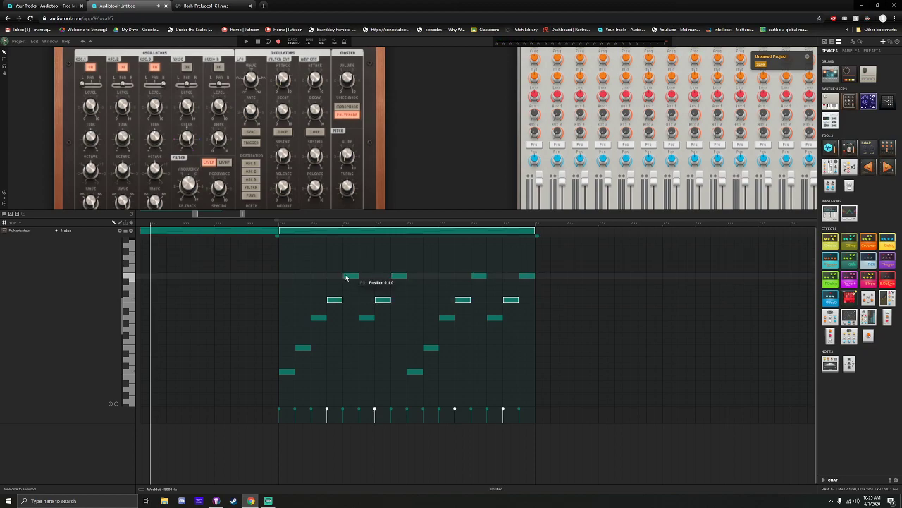
left_click_drag(317, 258, 532, 283)
left_click_drag(361, 282, 360, 252)
left_click_drag(317, 282, 523, 310)
left_click_drag(331, 302, 330, 276)
key("space")
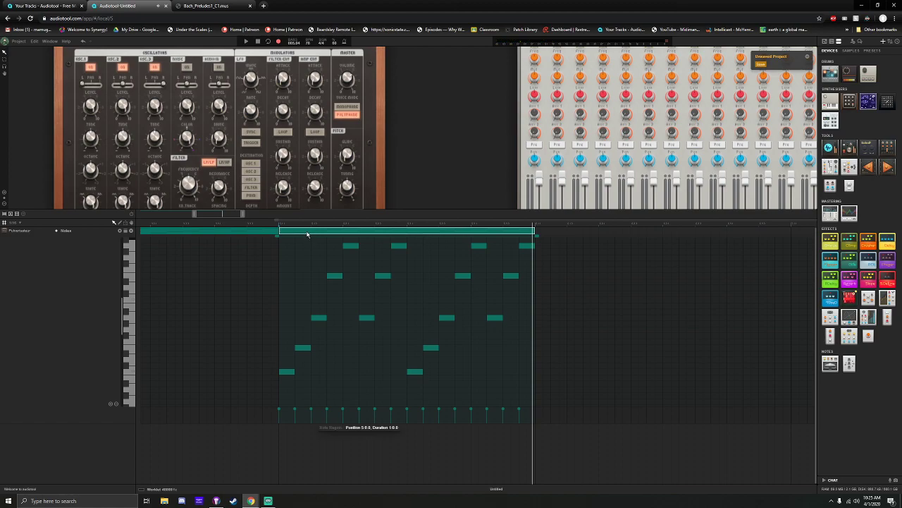
Copy the measure 5 region into measure 6 and show its notes enlarged in the note editor
left_click_drag(307, 234, 561, 234)
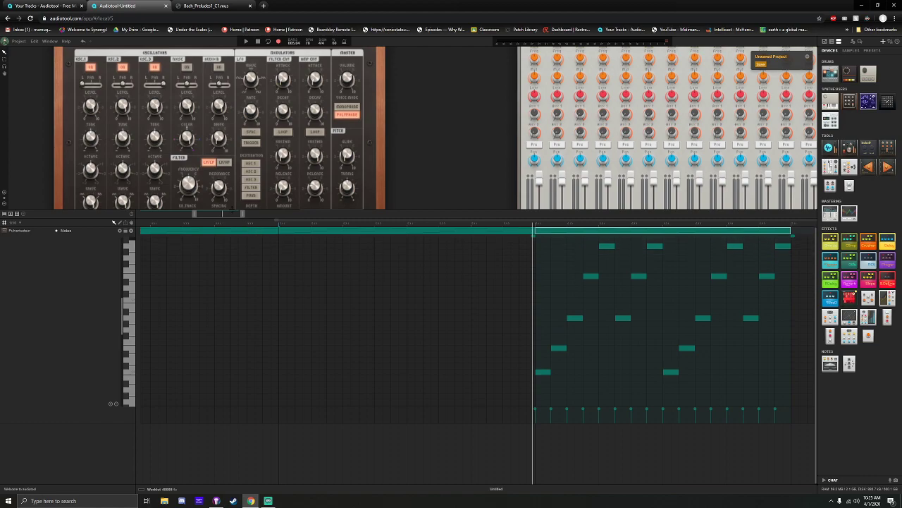
scroll(236, 215, "right", 3)
scroll(237, 216, "up", 3)
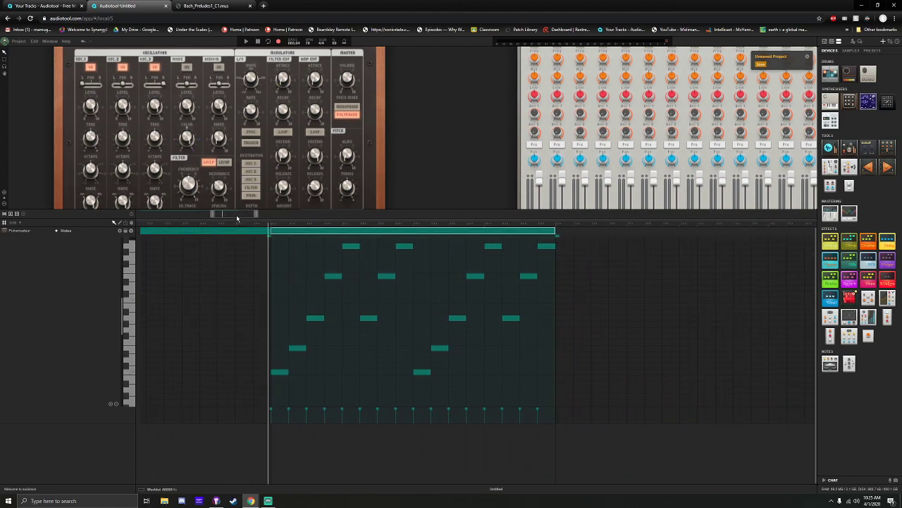
left_click_drag(235, 216, 232, 216)
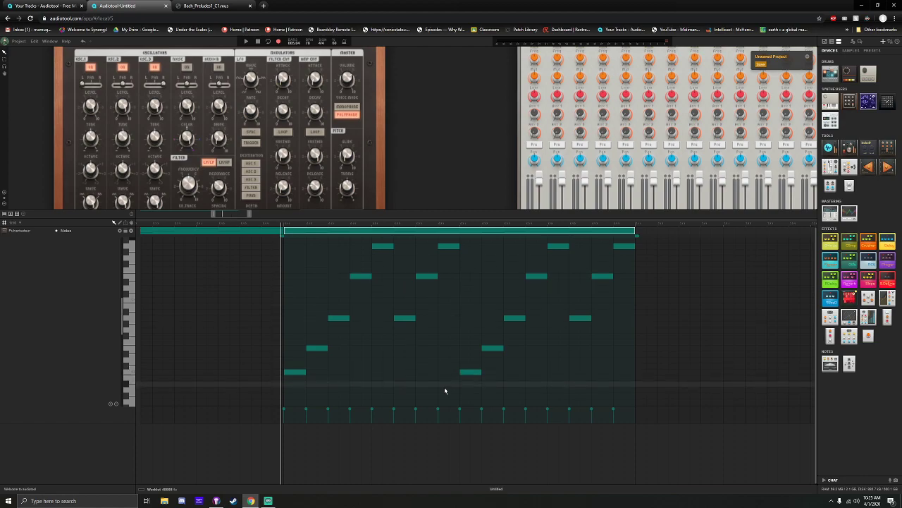
In measure 6, lower the second-lowest notes two semitones to D and the middle notes three semitones to F-sharp
left_click_drag(294, 342, 495, 360)
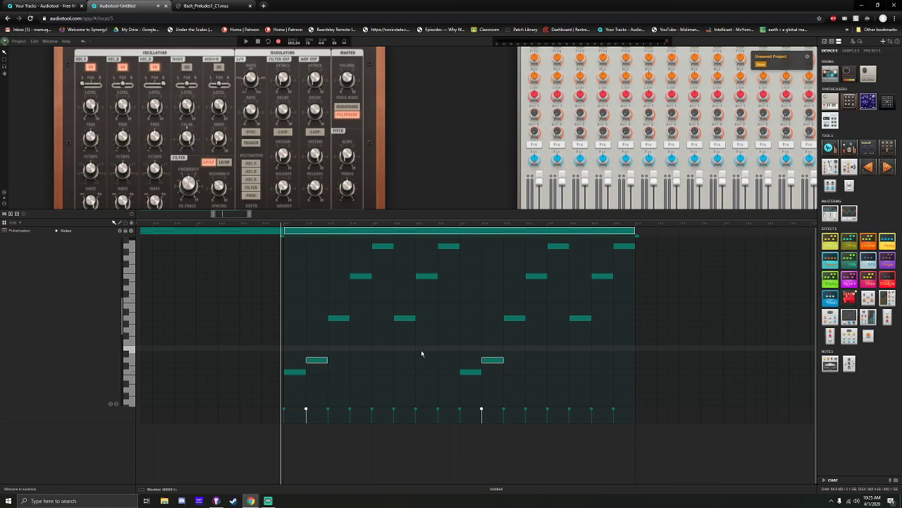
left_click_drag(312, 307, 602, 334)
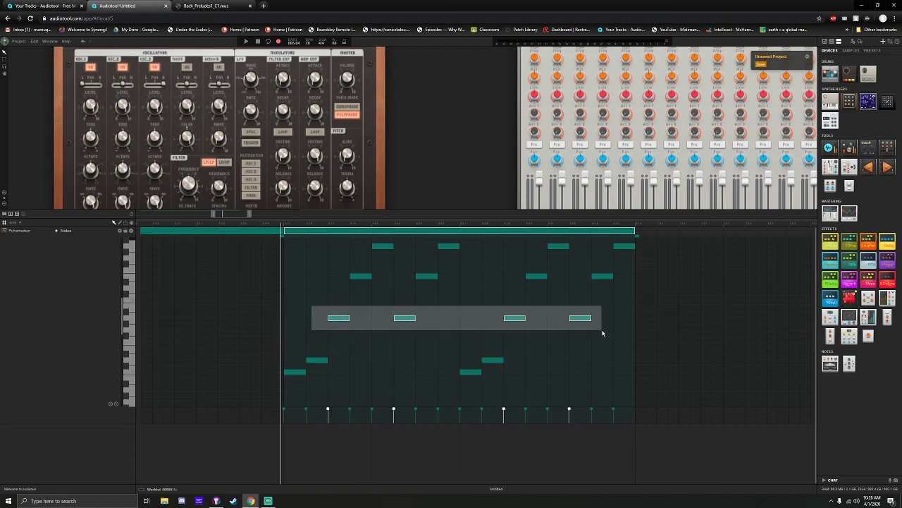
left_click_drag(517, 319, 517, 338)
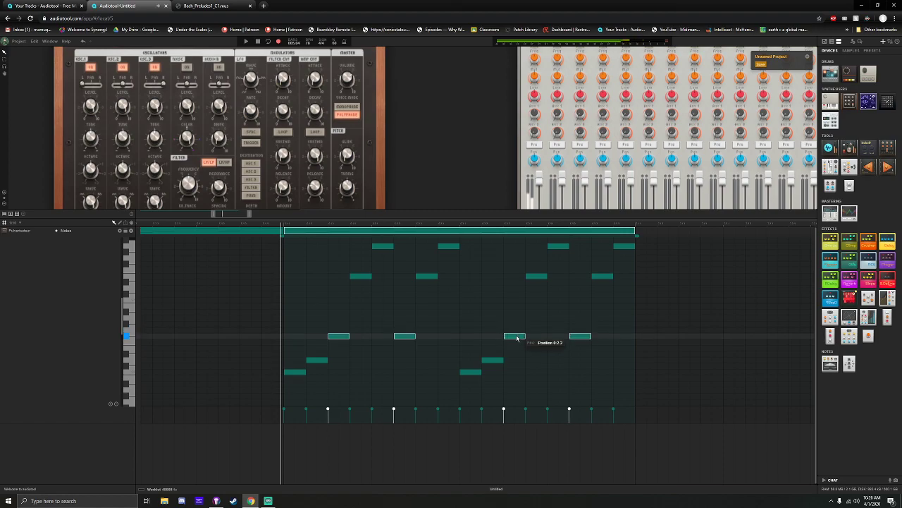
Lower measure 6's two upper note rows by seven semitones to A and D, and play the result
left_click_drag(332, 270, 600, 288)
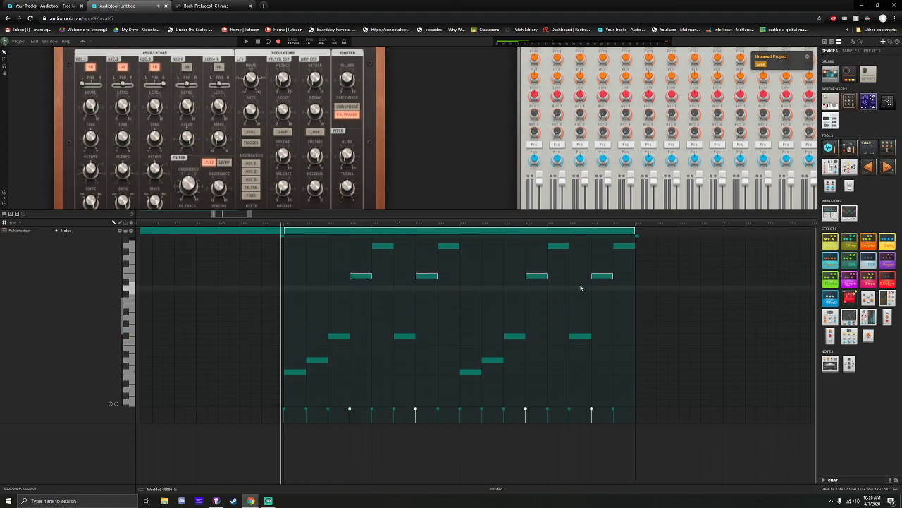
left_click_drag(536, 275, 533, 317)
left_click_drag(355, 247, 613, 259)
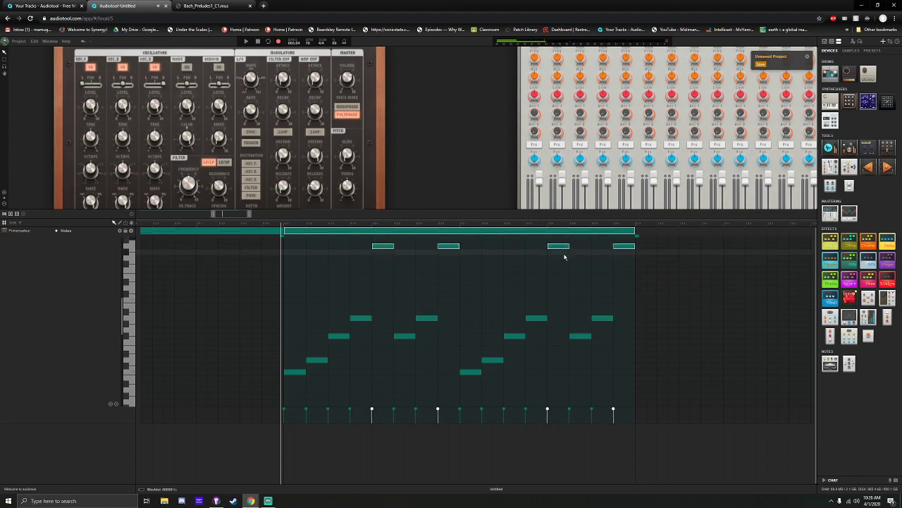
left_click_drag(557, 247, 553, 291)
key("space")
key("space")
Copy the measure 5 region into measure 7 and bring its notes into view in the note editor
left_click(231, 231)
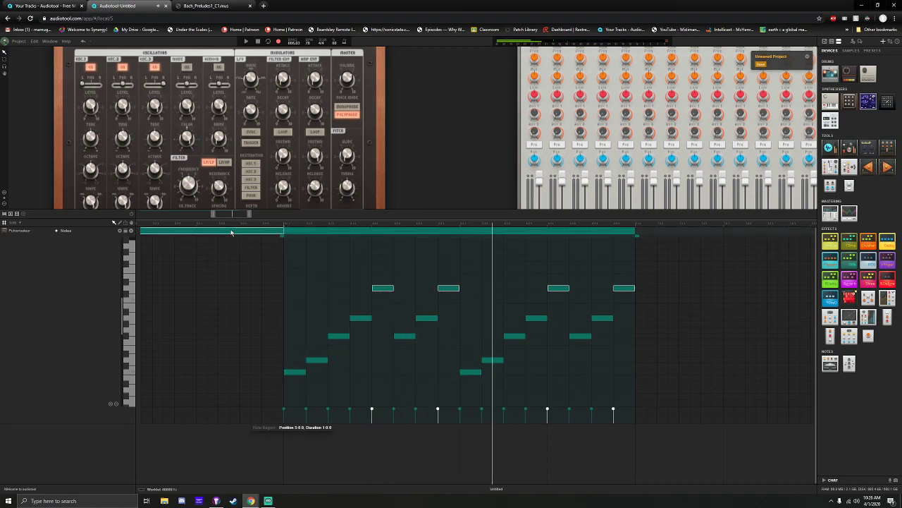
left_click_drag(195, 233, 742, 246)
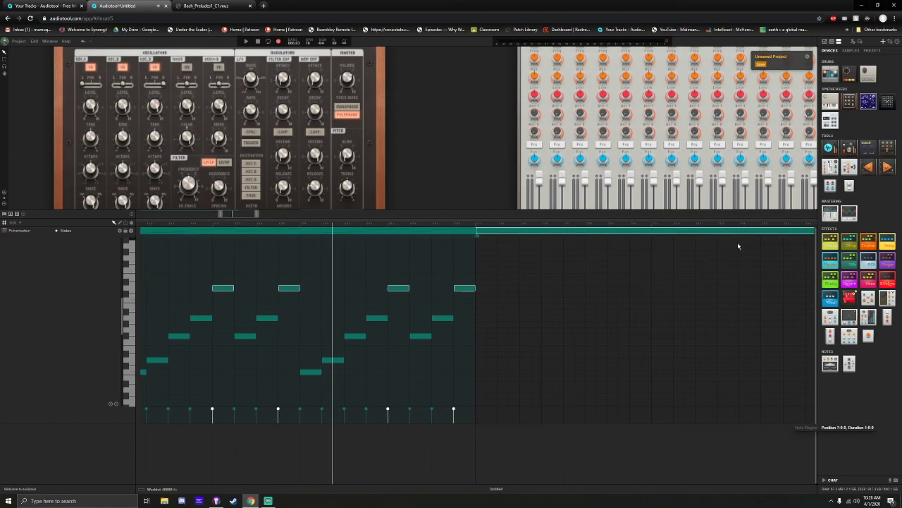
left_click(606, 235)
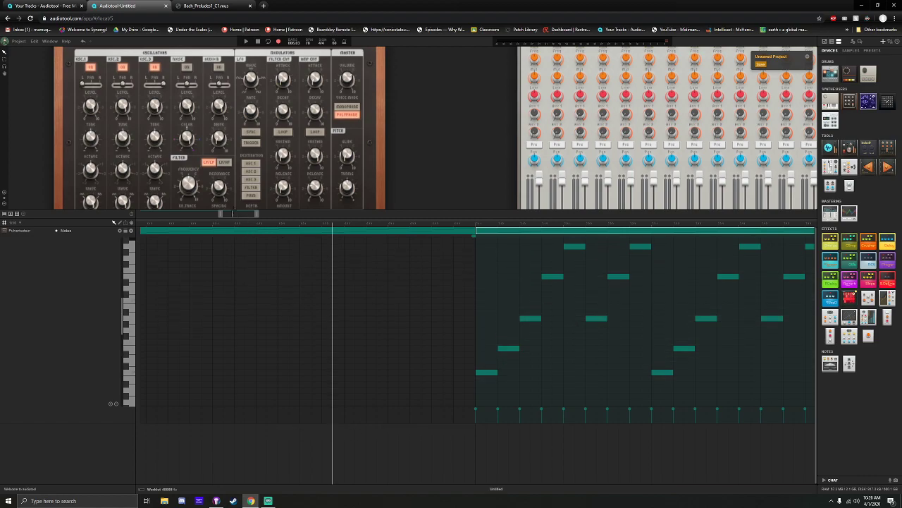
left_click_drag(236, 215, 244, 215)
In measure 7, lower the bass notes one semitone to B and the second-lowest notes two semitones to D
left_click_drag(546, 379, 305, 380)
left_click(328, 341)
left_click_drag(328, 341, 508, 360)
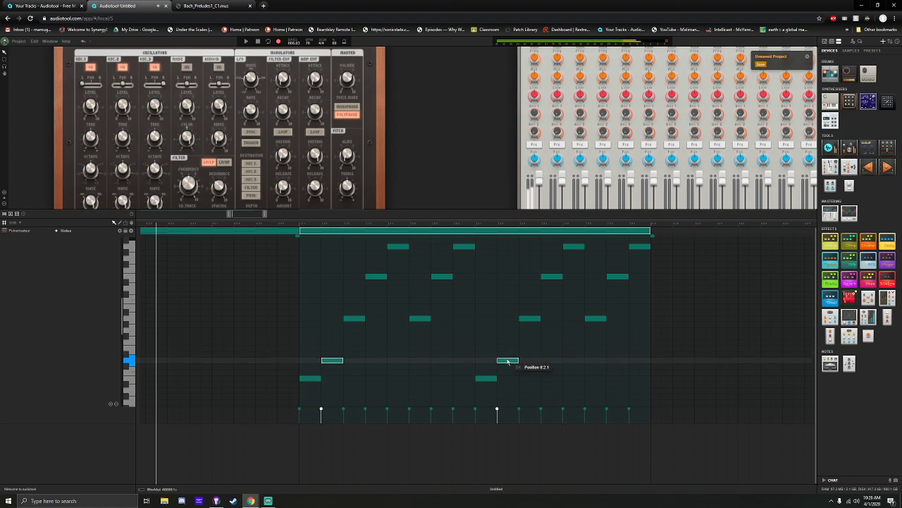
Lower all notes in measure 7's three upper rows together by two semitones
left_click_drag(343, 310, 645, 328)
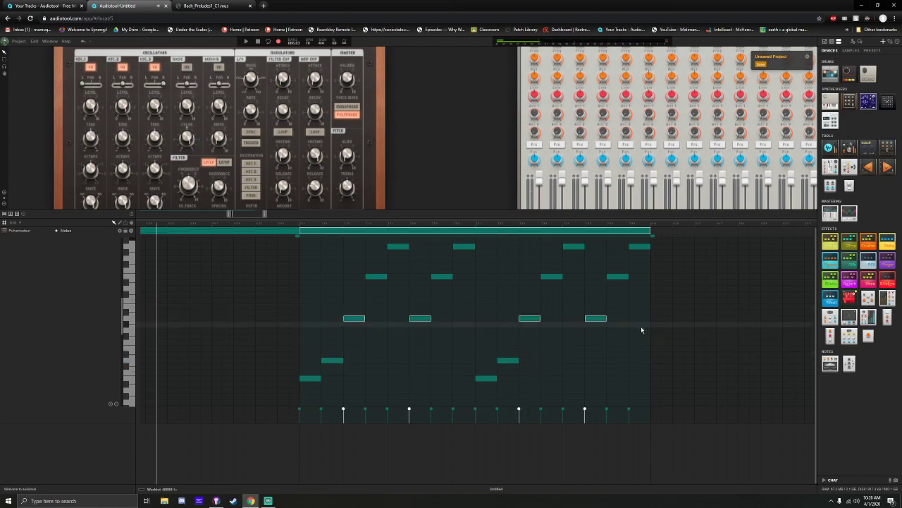
left_click_drag(338, 334, 652, 247)
left_click_drag(353, 339, 353, 351)
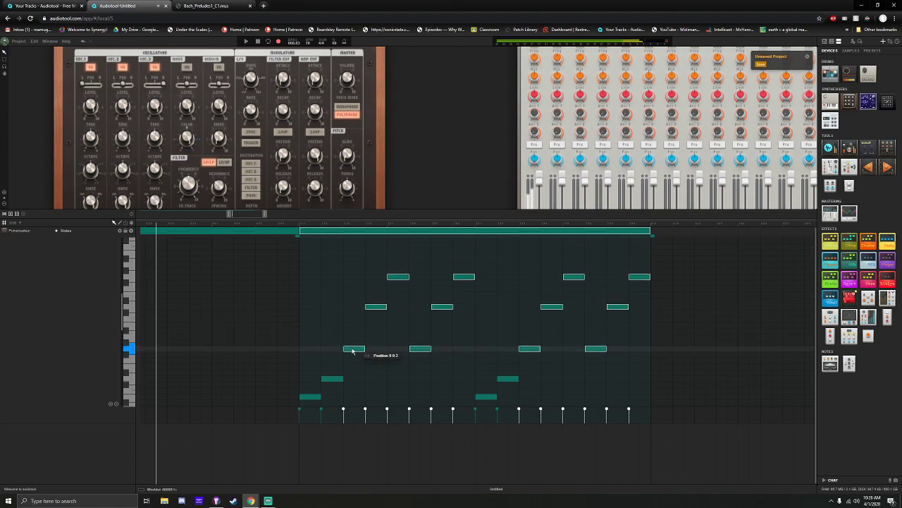
left_click(423, 325)
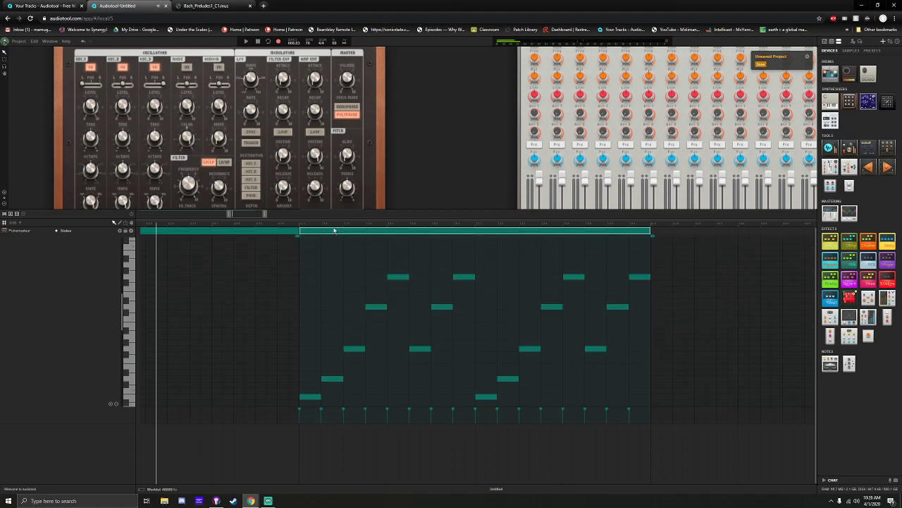
Play measure 7 and review the pattern of its upper notes
scroll(410, 315, "down", 1)
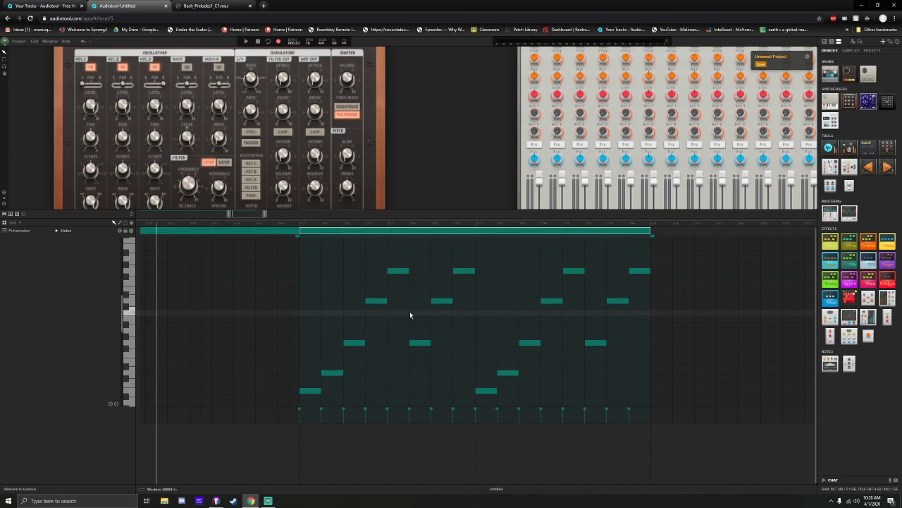
key("space")
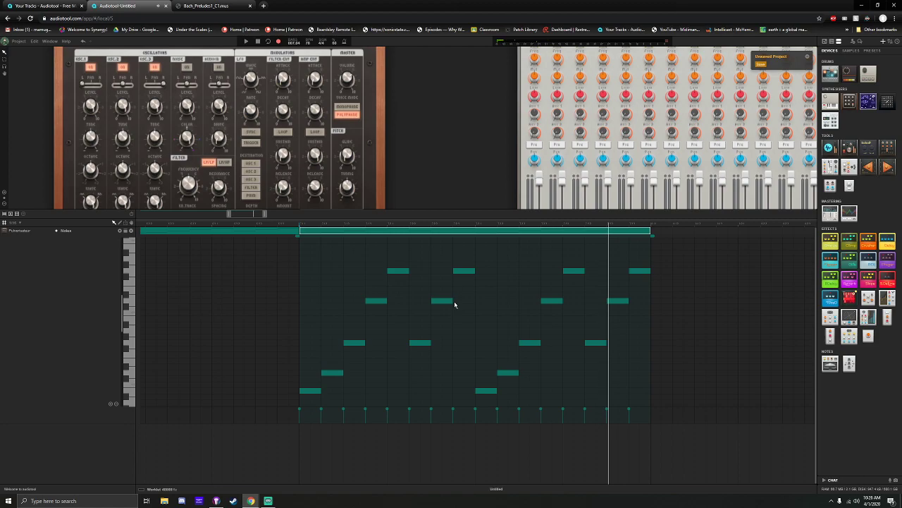
left_click_drag(340, 257, 593, 360)
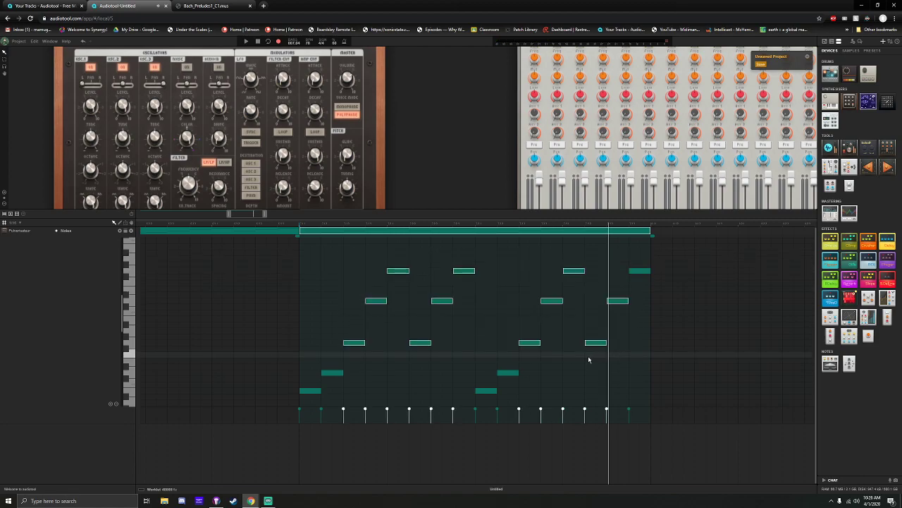
left_click(338, 296)
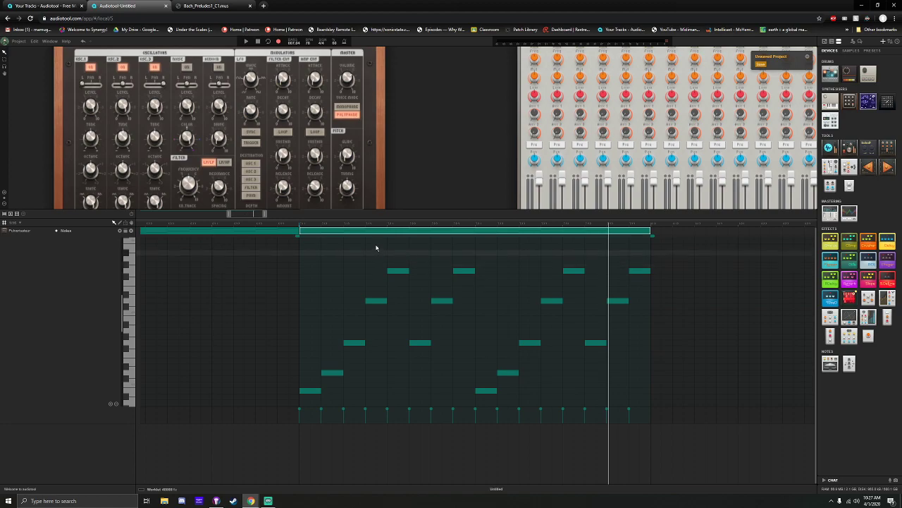
Copy the measure 7 region into measure 8 and open its notes in the note editor
left_click_drag(347, 234, 696, 235)
left_click_drag(254, 218, 271, 218)
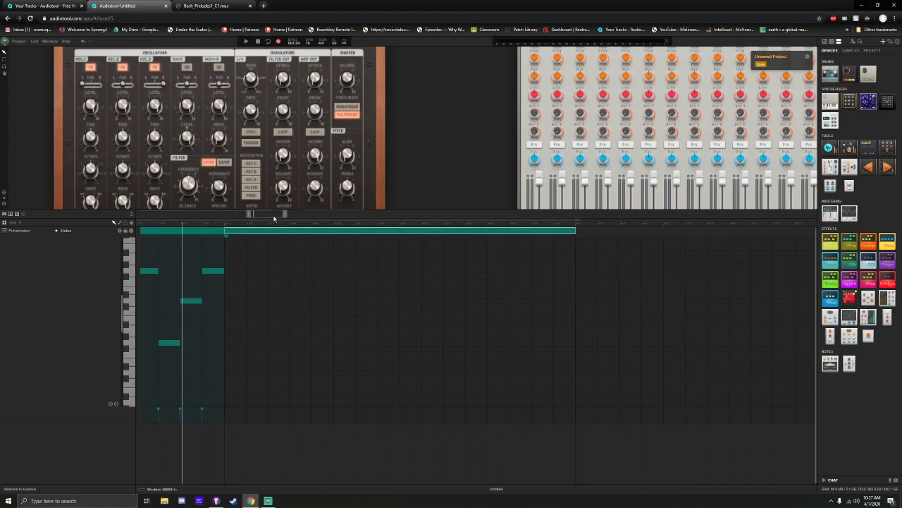
double_click(382, 234)
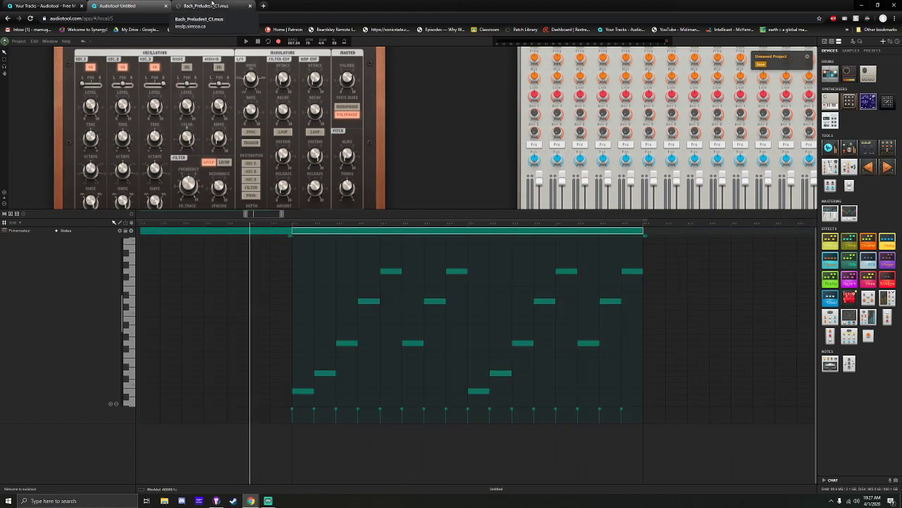
Switch to the Bach_Preludes1_C1 score and reduce its view to examine the measures from 8 onward on the full page
left_click(211, 5)
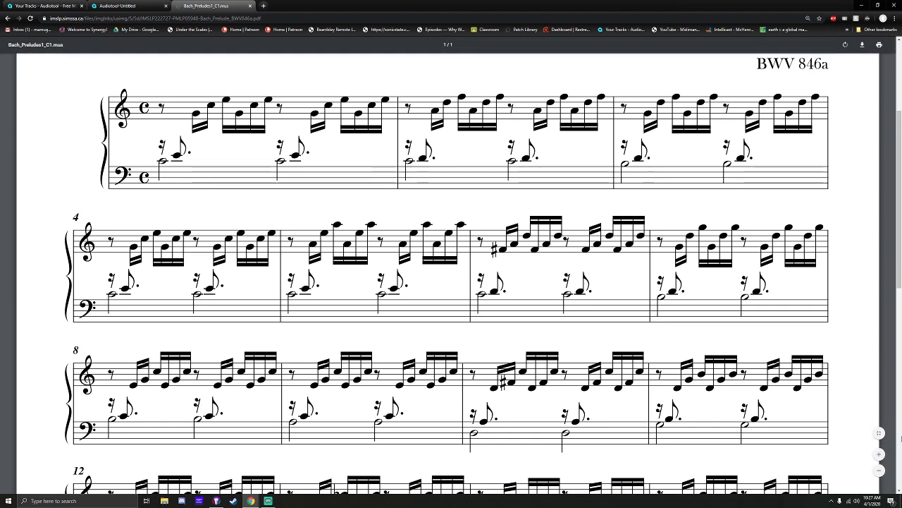
left_click(879, 471)
left_click(878, 470)
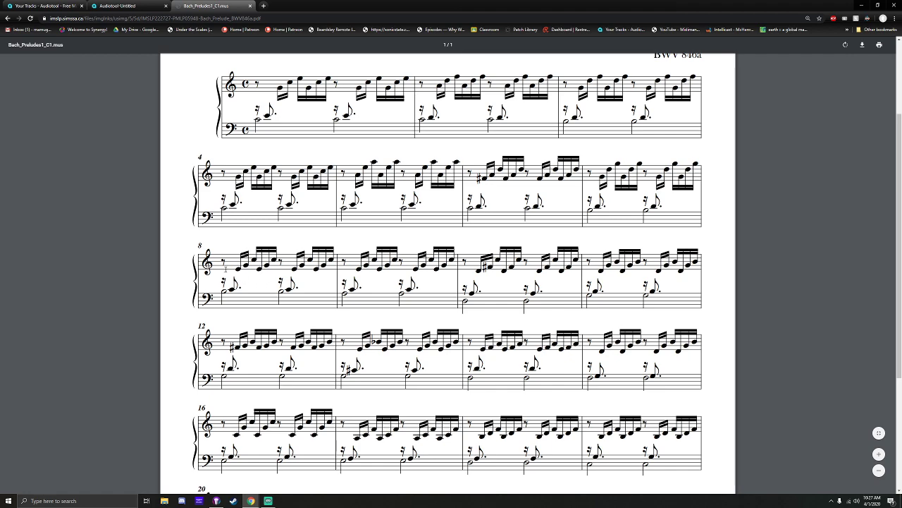
key("F5")
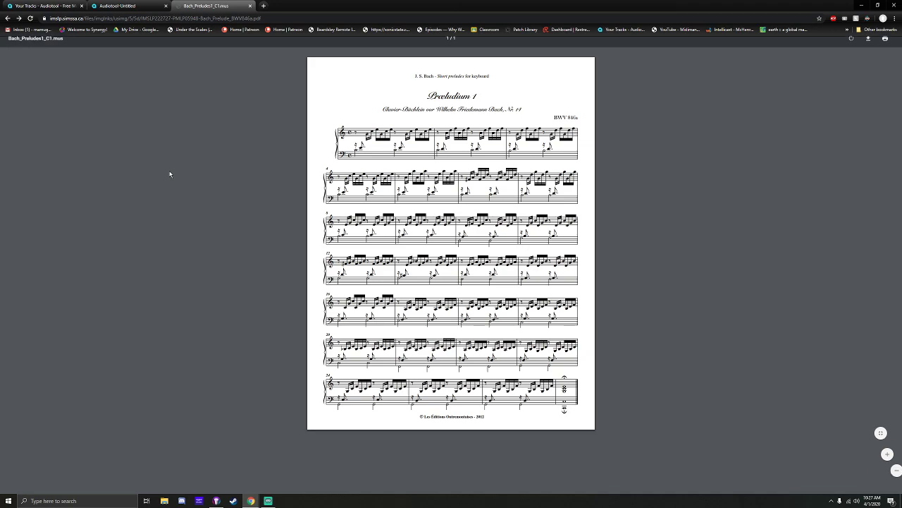
Return to the IMSLP work page, browse the other editions and open the 1964 PWM score of Preludes and Fugues Nos.1-12, BWV 846-857
key("alt+Left")
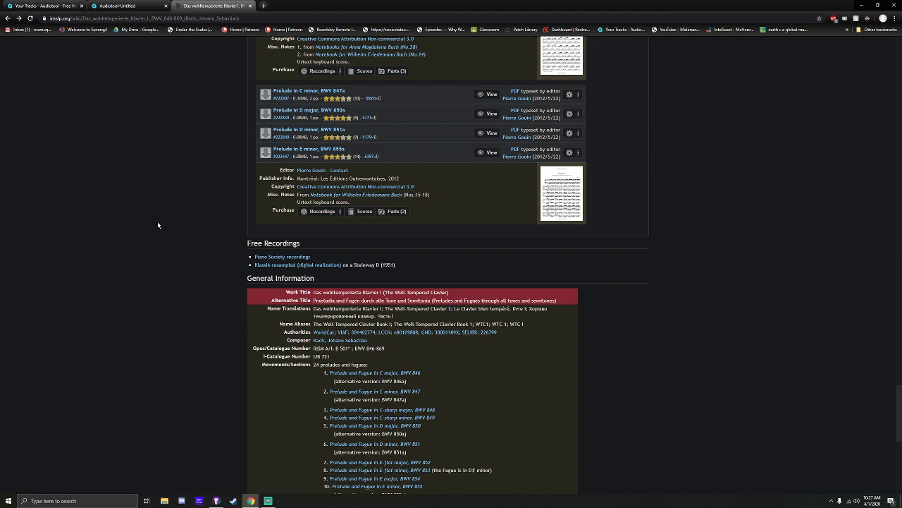
scroll(157, 221, "up", 3)
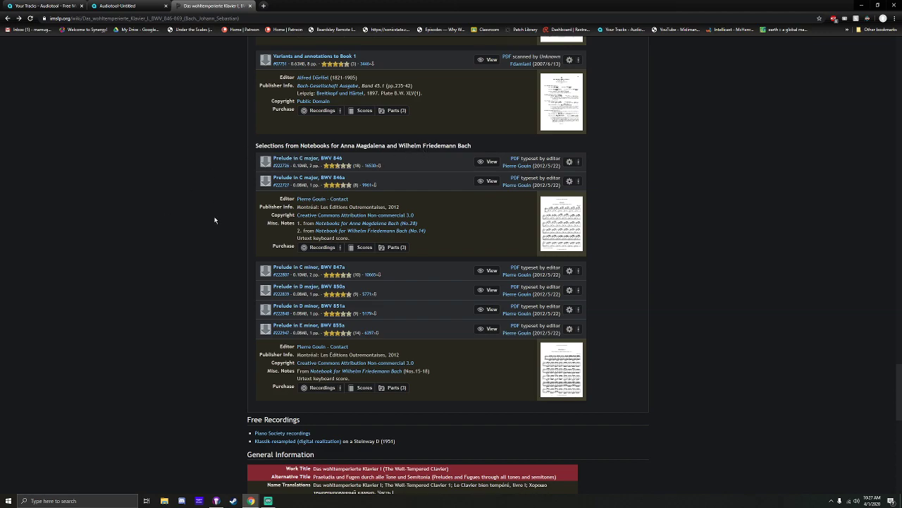
scroll(215, 220, "up", 3)
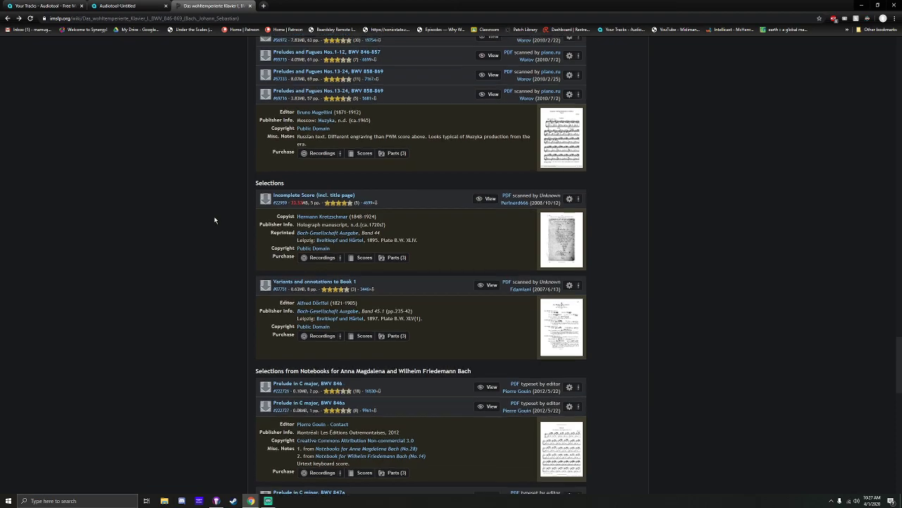
scroll(215, 220, "up", 3)
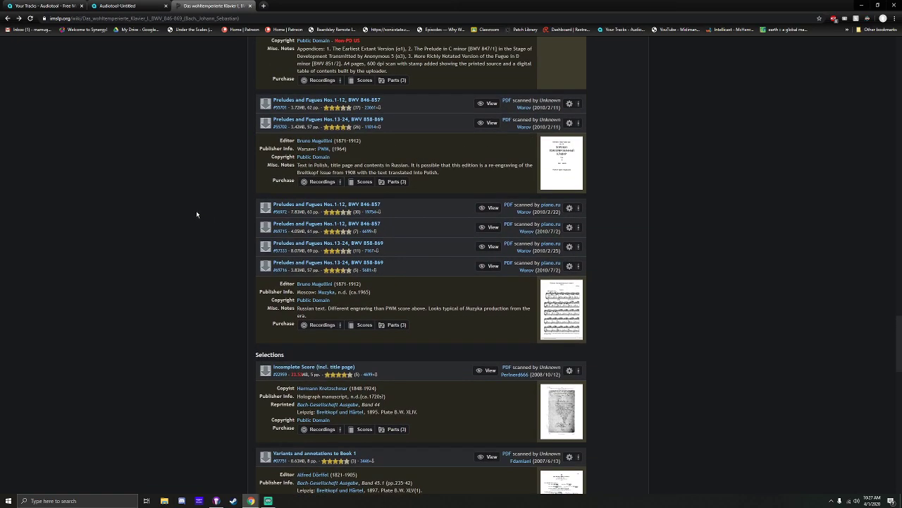
scroll(197, 213, "up", 3)
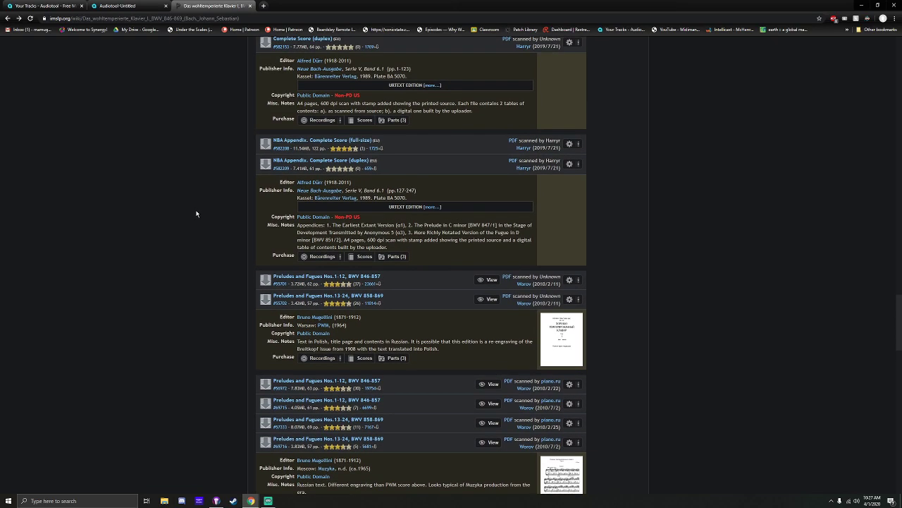
left_click(301, 277)
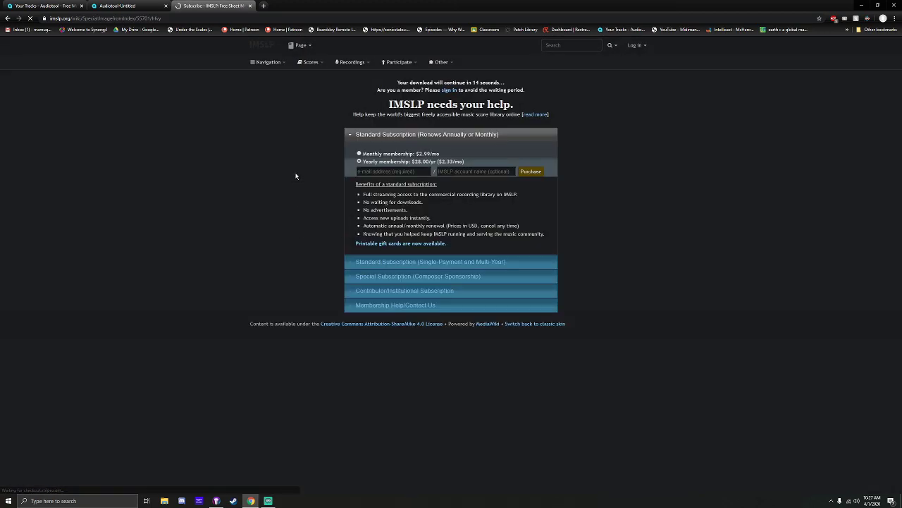
Switch to Audiotool and, in measure 8, lower the second-lowest row of notes by two semitones and the middle row by three
left_click(120, 6)
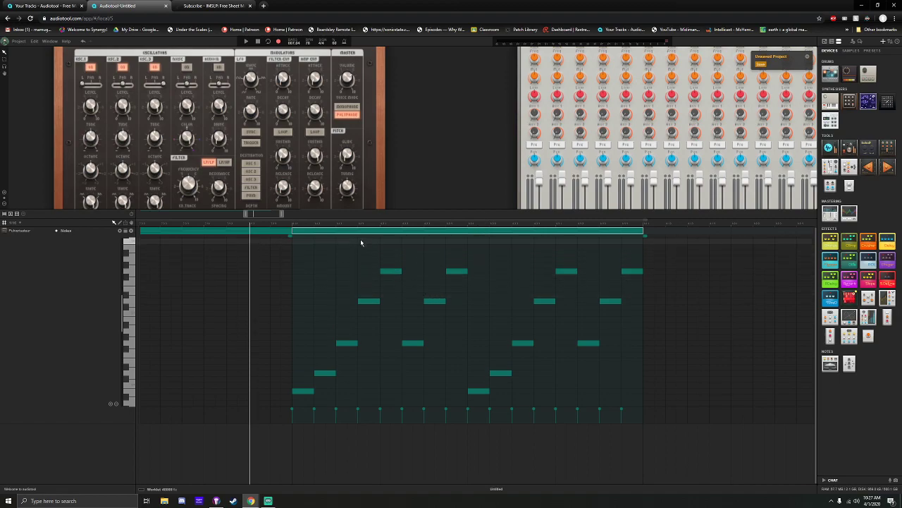
left_click(162, 227)
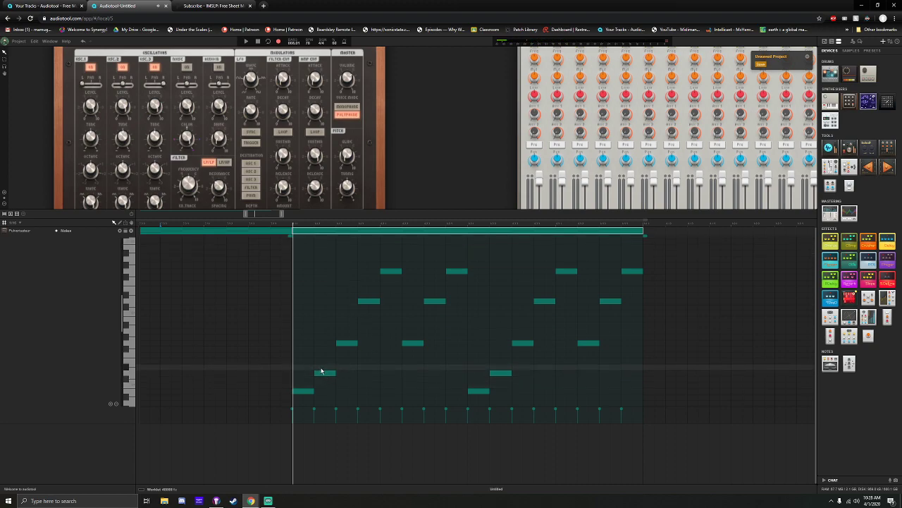
left_click_drag(318, 363, 585, 383)
left_click_drag(500, 375, 502, 388)
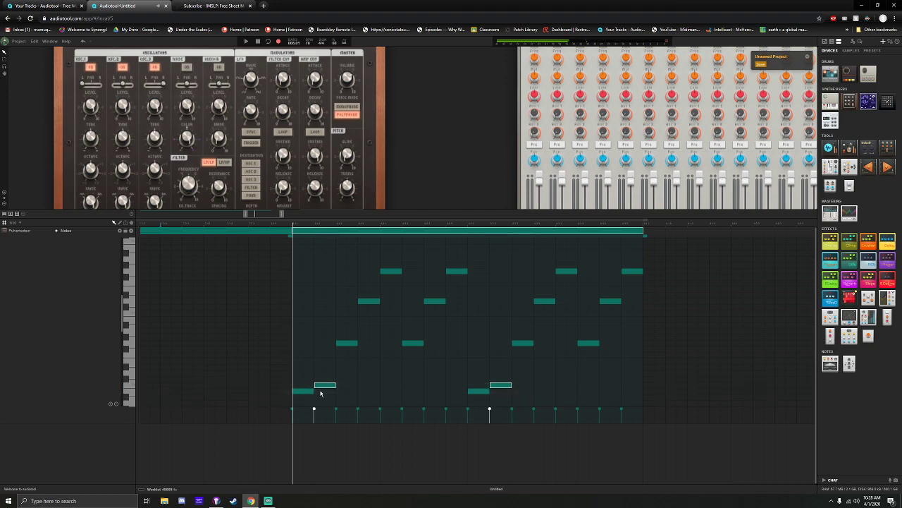
left_click_drag(334, 334, 606, 356)
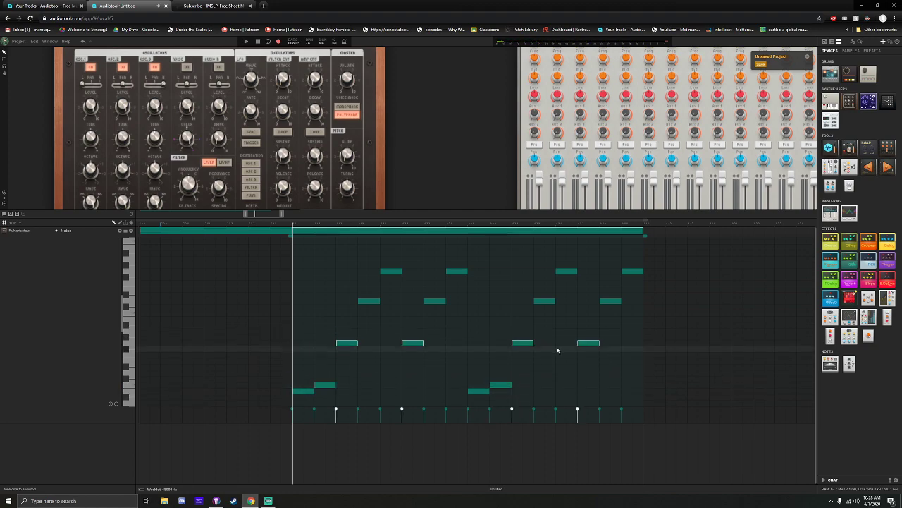
left_click_drag(520, 343, 522, 361)
Lower each of measure 8's two highest rows of notes by seven semitones and play the measure
left_click_drag(353, 295, 628, 333)
left_click_drag(544, 304, 544, 345)
left_click_drag(357, 240, 651, 292)
left_click_drag(570, 272, 570, 313)
left_click(385, 252)
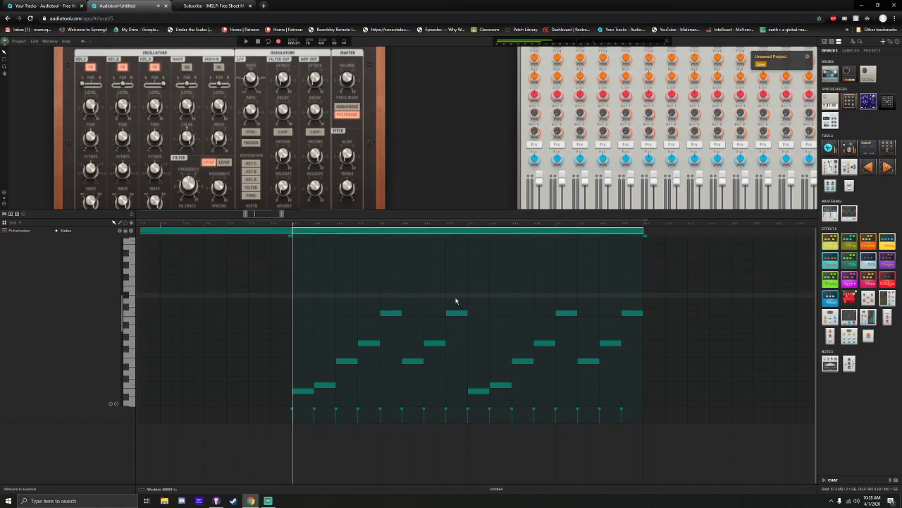
scroll(455, 301, "down", 3)
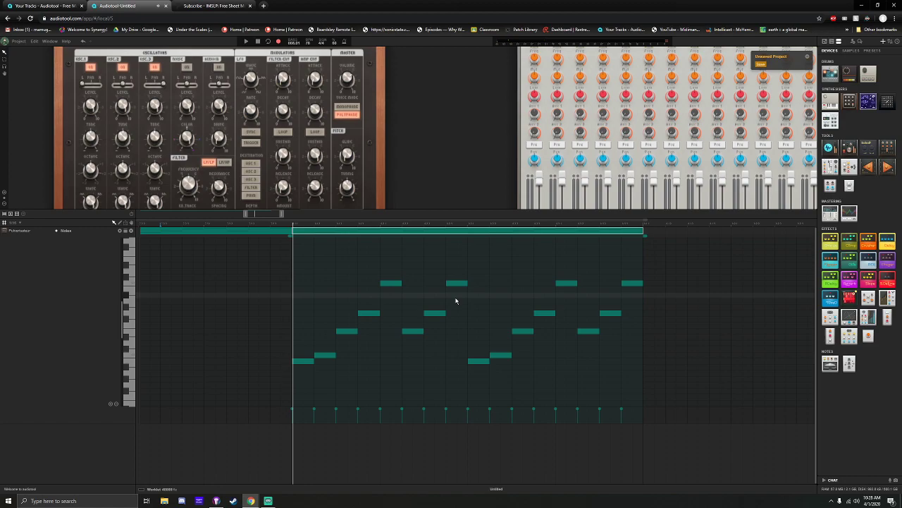
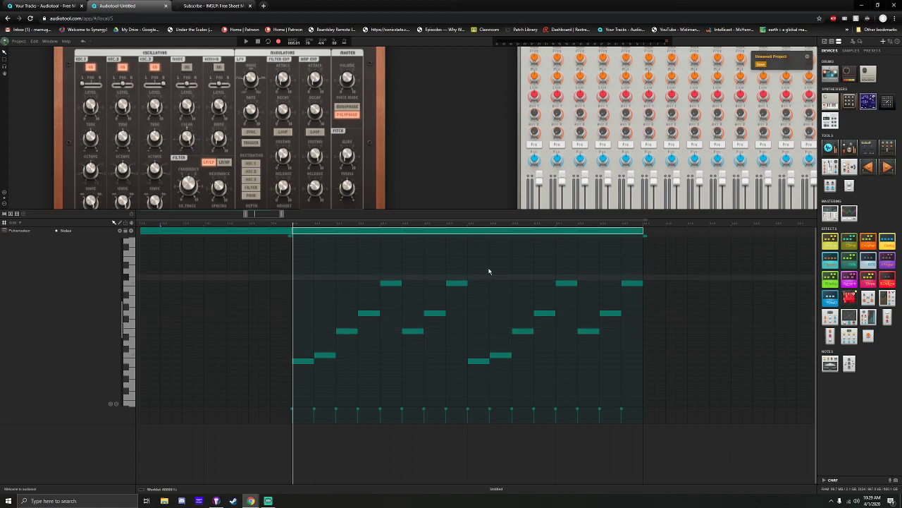
key("space")
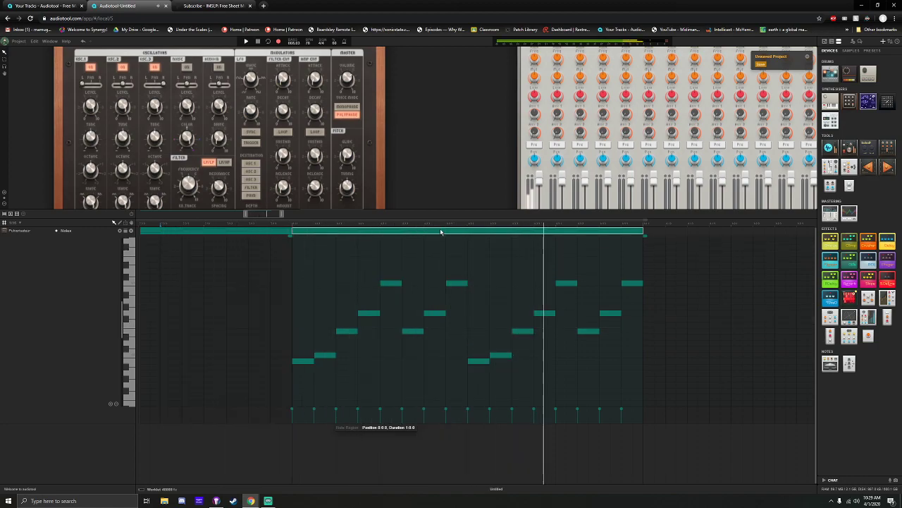
Copy the measure 8 region into measure 9 and open the copy's notes in the note editor
left_click_drag(282, 215, 287, 214)
left_click_drag(278, 215, 283, 217)
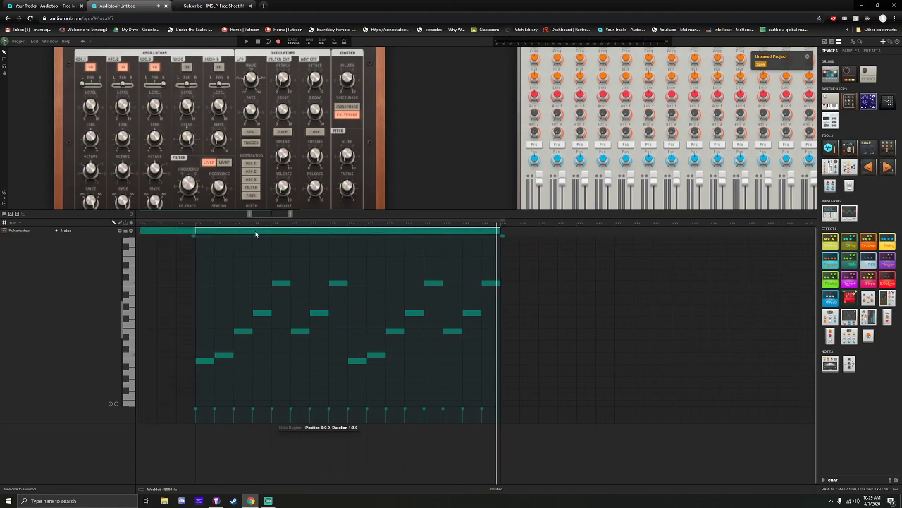
key("super")
key("super")
left_click_drag(248, 233, 554, 242)
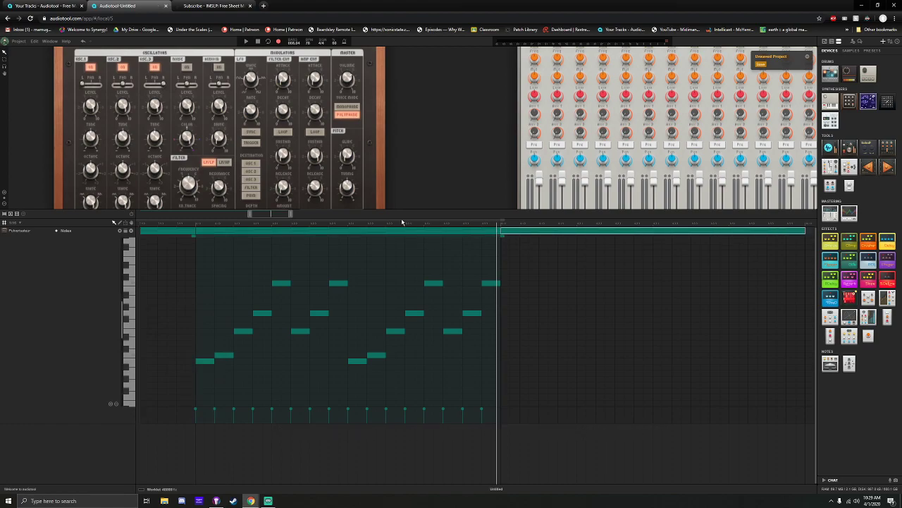
double_click(540, 232)
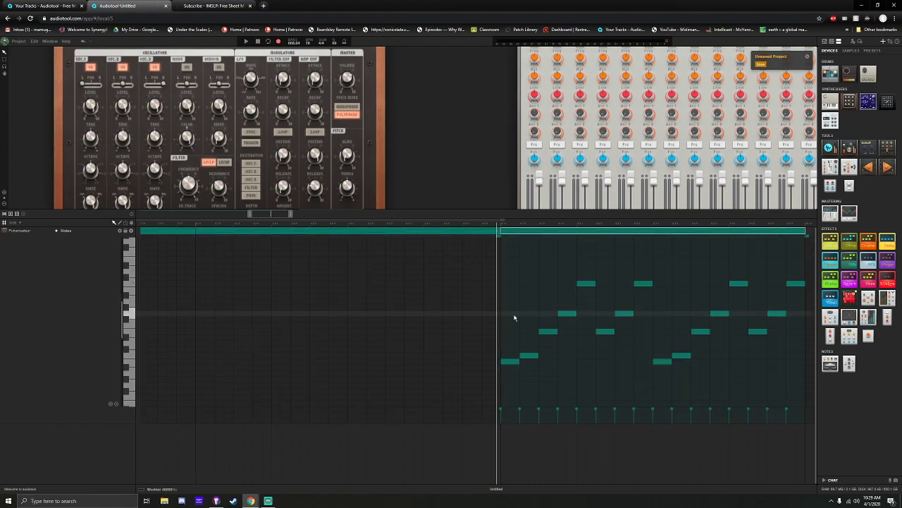
Lower the two lowest notes in measure 9 by two semitones and play the measure
scroll(436, 324, "right", 5)
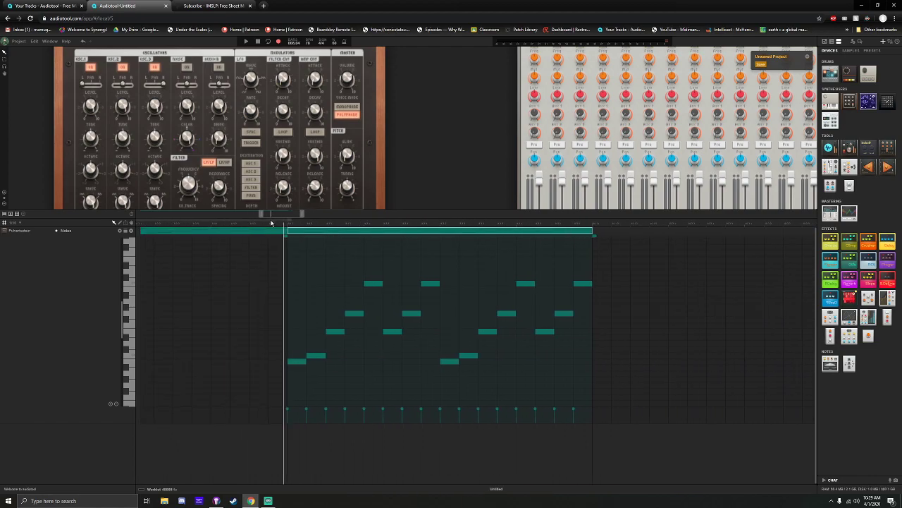
left_click_drag(474, 395, 288, 358)
left_click_drag(450, 364, 451, 372)
key("space")
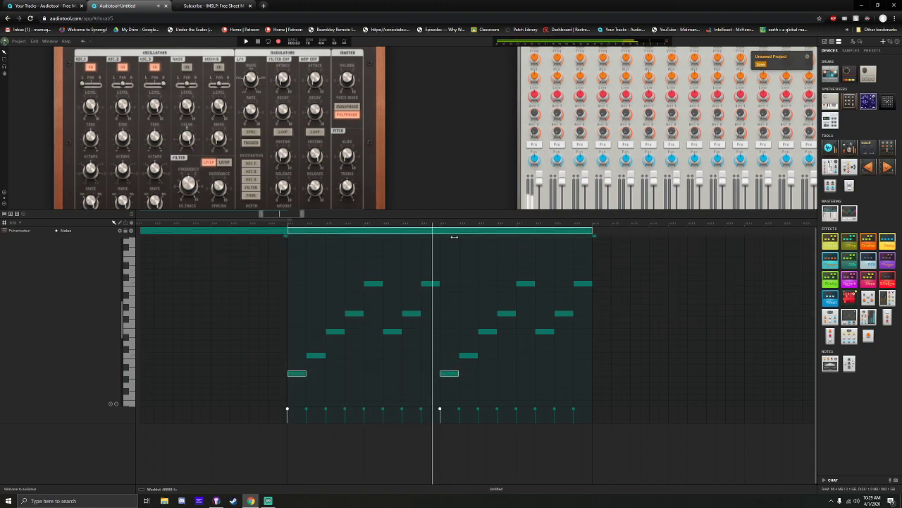
key("space")
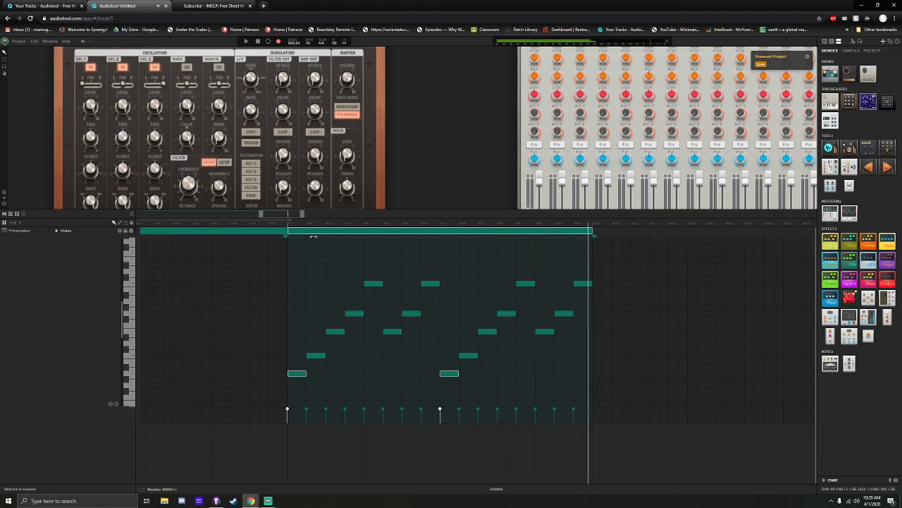
Copy the measure 9 region into measure 10 and bring the copy's notes up for editing
left_click_drag(313, 232, 621, 234)
left_click_drag(270, 215, 279, 216)
scroll(550, 318, "down", 1)
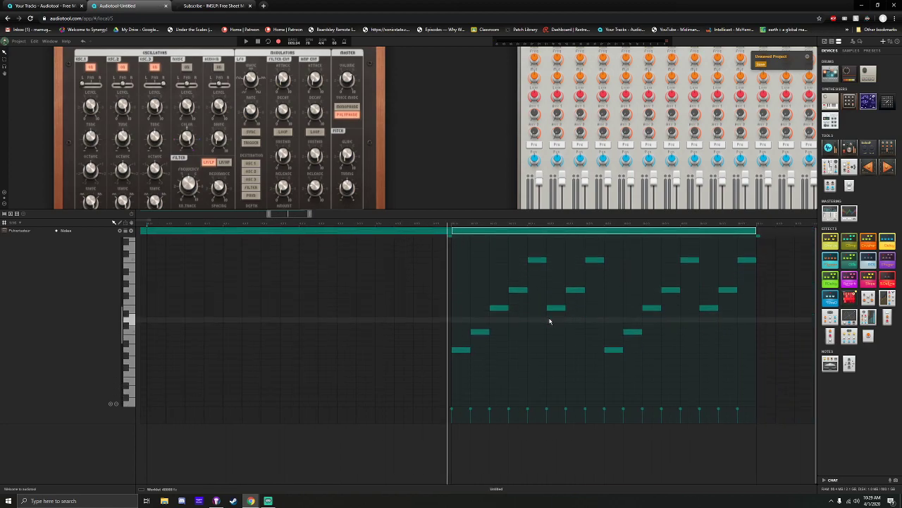
Lower measure 10's four lower rows of notes, from the bottom up, by seven, three, two and one semitones, and play the measure
left_click_drag(664, 382, 460, 392)
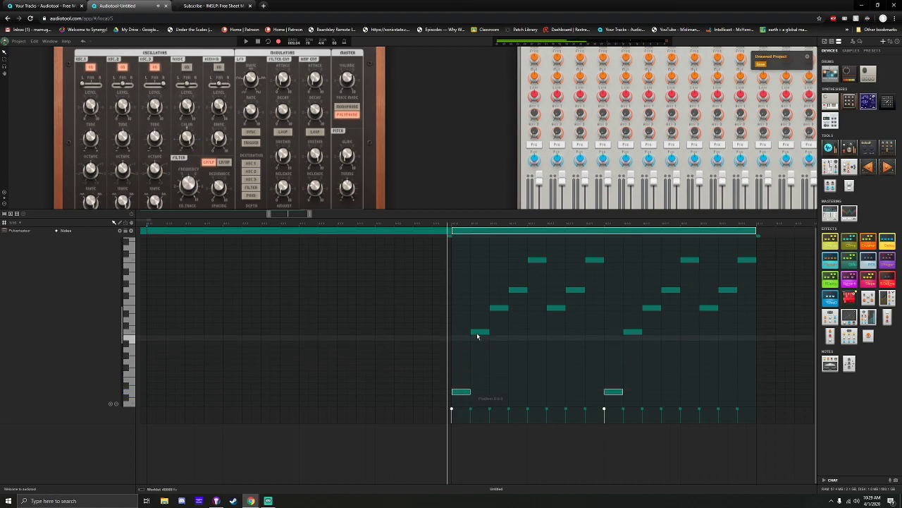
left_click_drag(477, 325, 638, 350)
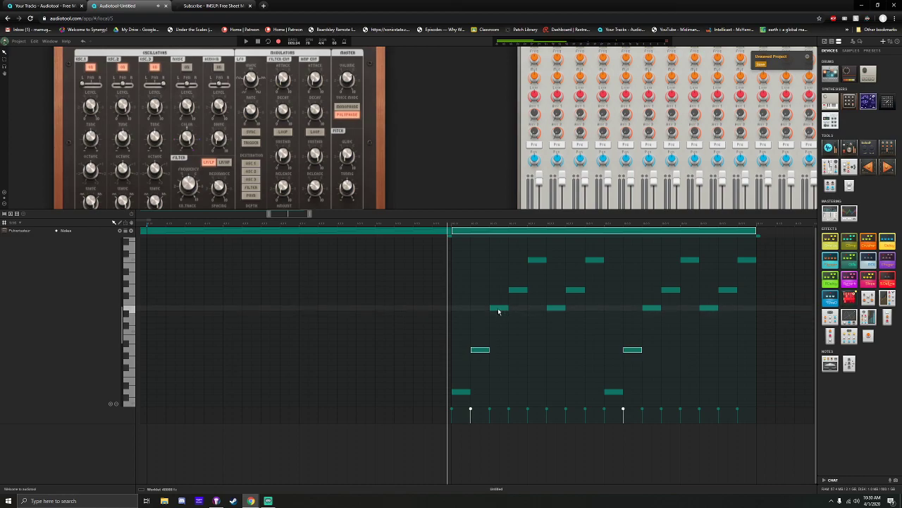
left_click_drag(476, 304, 728, 322)
left_click_drag(654, 308, 654, 319)
left_click_drag(498, 278, 725, 297)
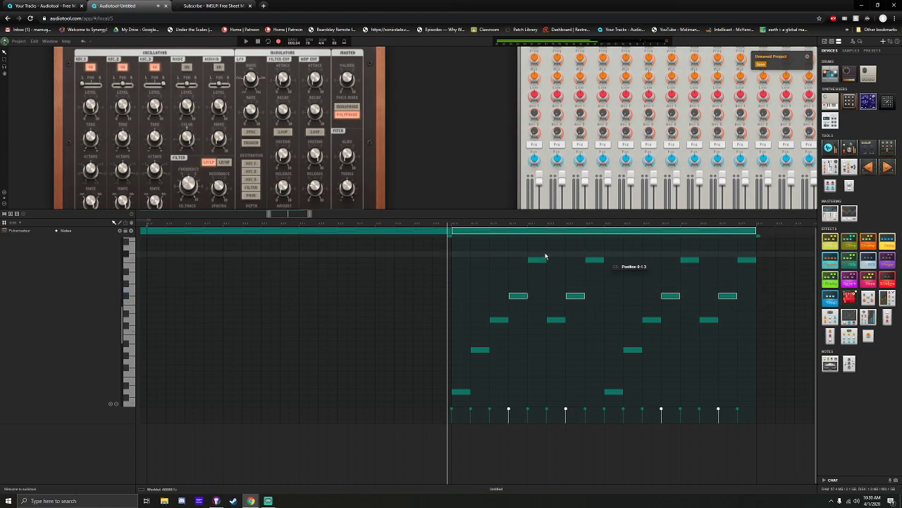
key("space")
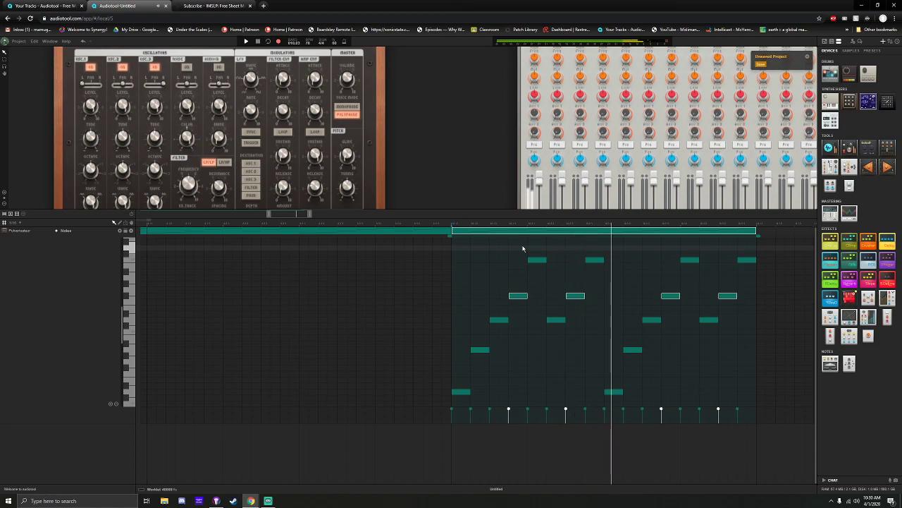
key("space")
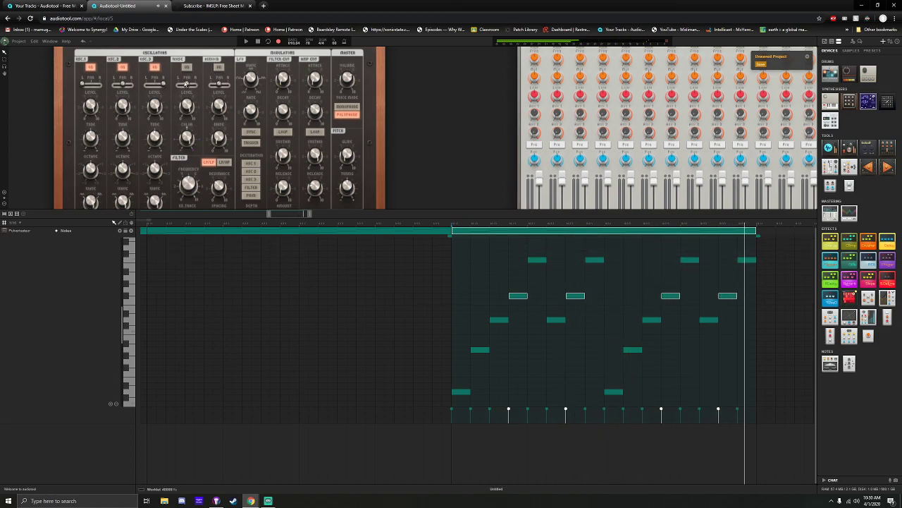
Play the piece from the beginning with the timeline zoomed out to show all ten measures
left_click(258, 42)
left_click(246, 43)
scroll(288, 214, "down", 8)
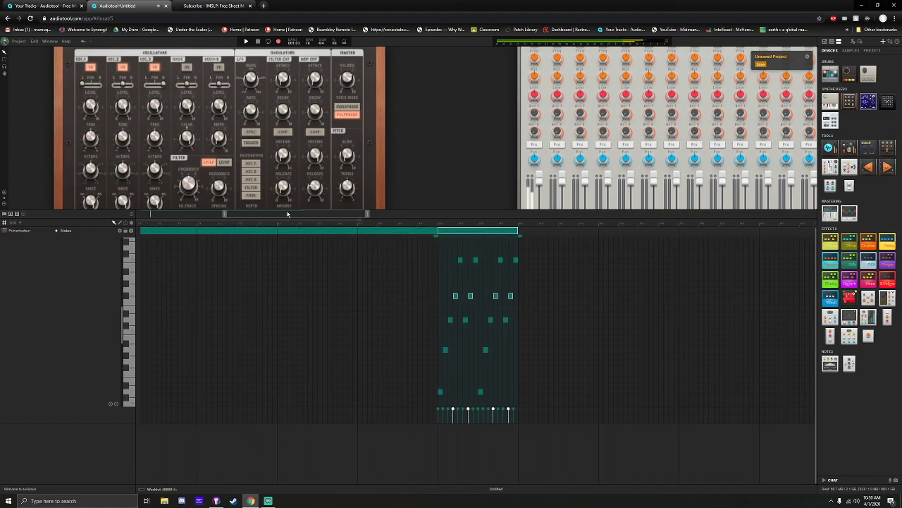
left_click_drag(294, 213, 246, 209)
scroll(249, 209, "down", 1)
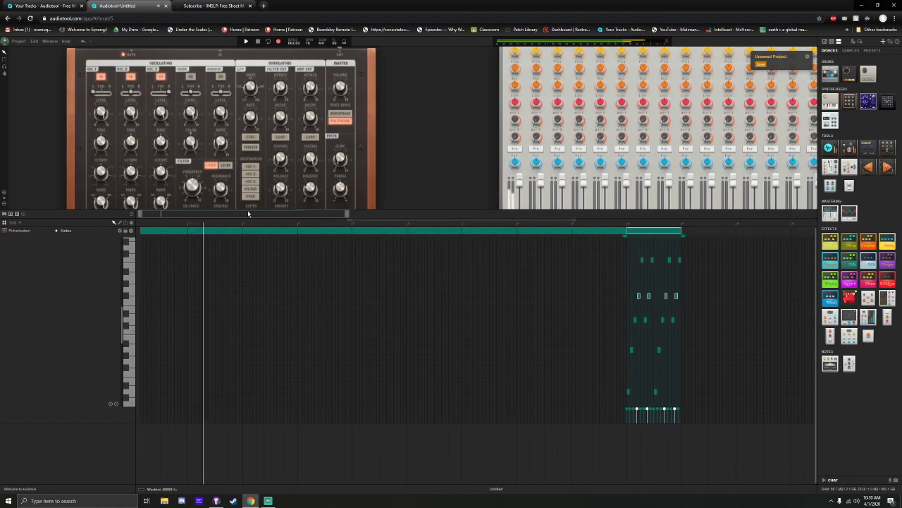
scroll(250, 214, "down", 4)
scroll(552, 174, "up", 4)
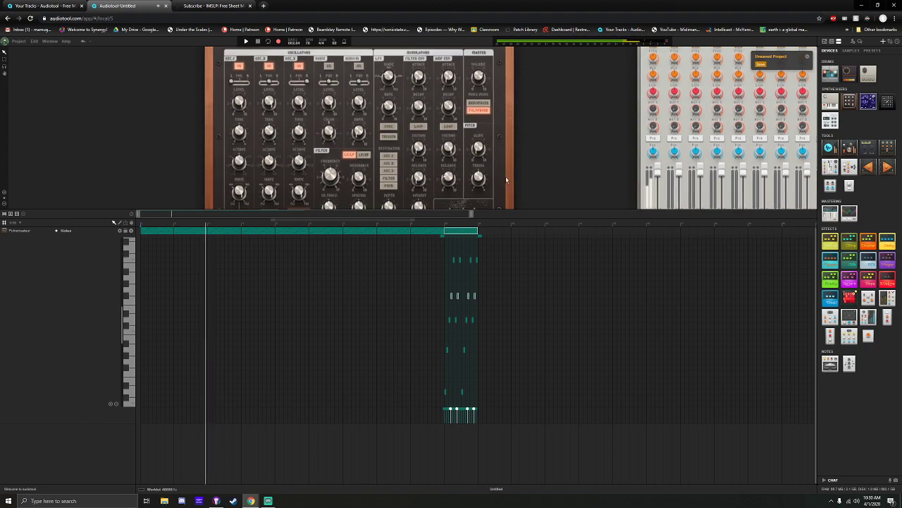
Route the Pulverisateur's LFO to the filter and adjust the LFO while the piece plays
left_click_drag(574, 146, 579, 158)
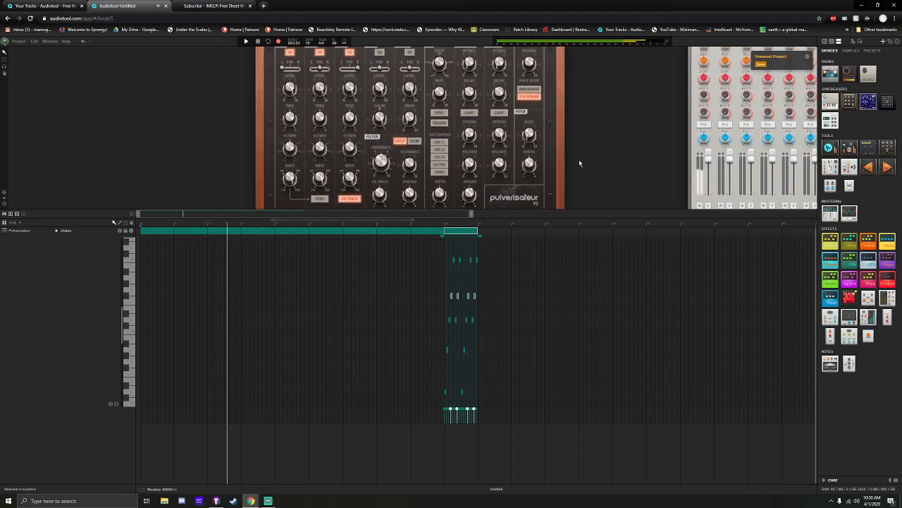
left_click(439, 165)
left_click_drag(445, 76, 445, 103)
Examine the mixer and Reverb pedal during playback, return to the Pulverisateur and stop at the end of measure 10
left_click_drag(623, 167, 557, 180)
left_click_drag(541, 133, 173, 155)
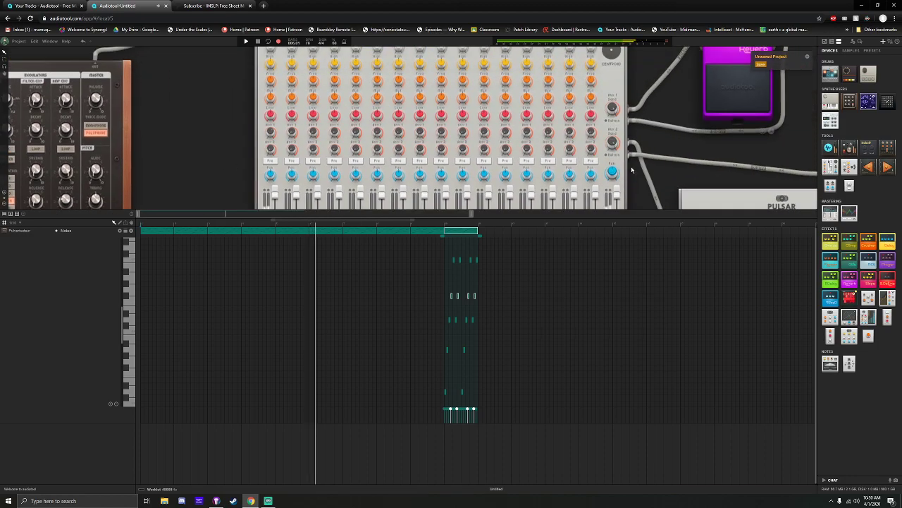
scroll(633, 169, "down", 2)
left_click_drag(657, 76, 620, 140)
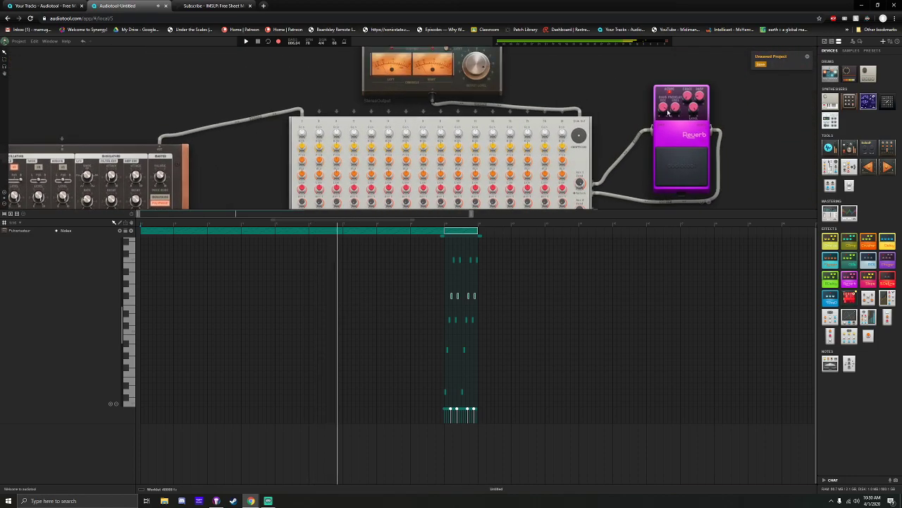
left_click_drag(237, 180, 556, 134)
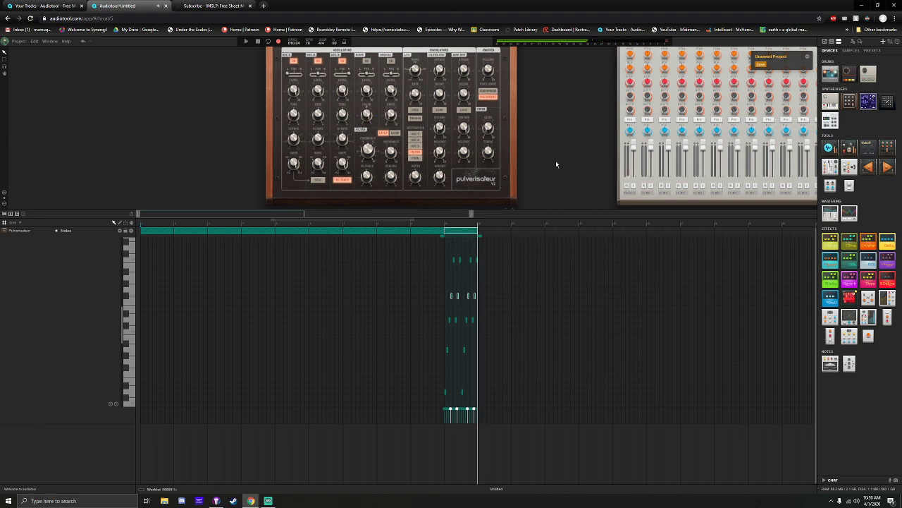
left_click(258, 42)
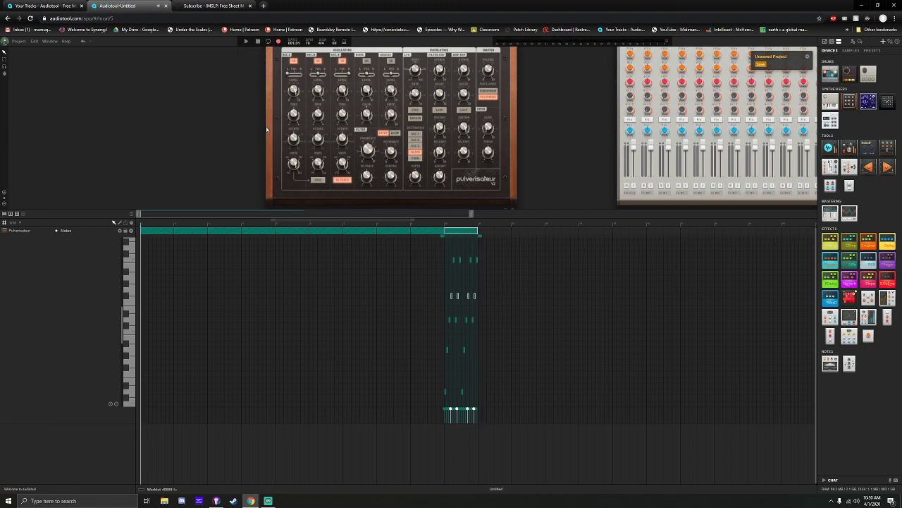
Enlarge the device area above the timeline and show the Pulverisateur's controls close up
scroll(406, 125, "up", 2)
left_click_drag(656, 210, 652, 286)
scroll(645, 221, "up", 3)
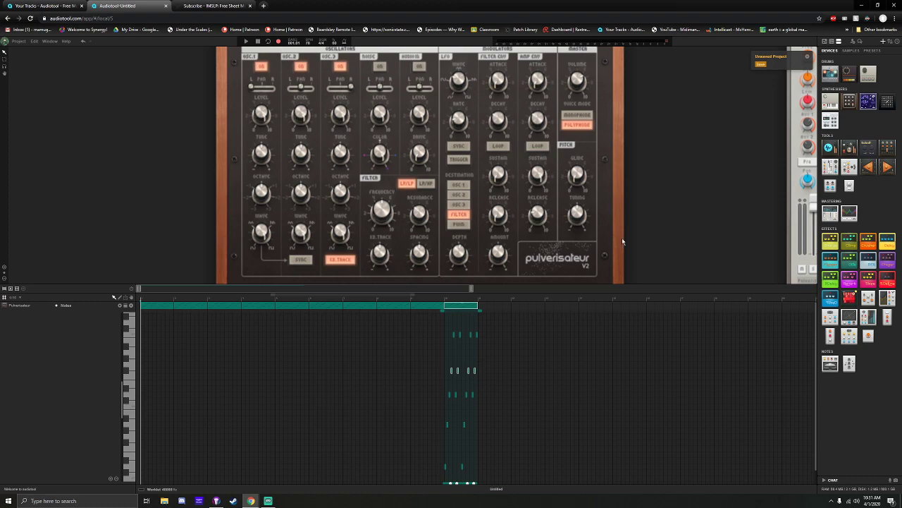
Audition several pitches on the note editor's keyboard with the Pulverisateur sound
mouse_move(461, 122)
left_click(129, 364)
left_click(128, 354)
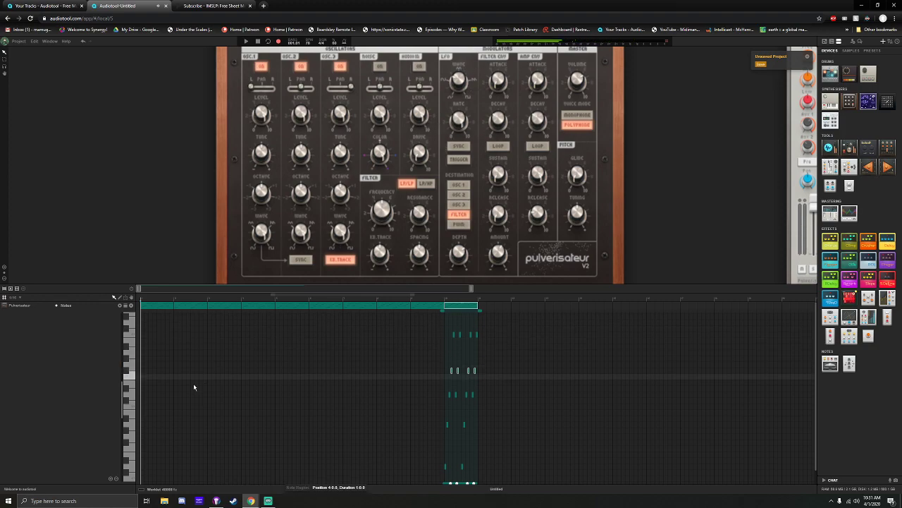
left_click(130, 366)
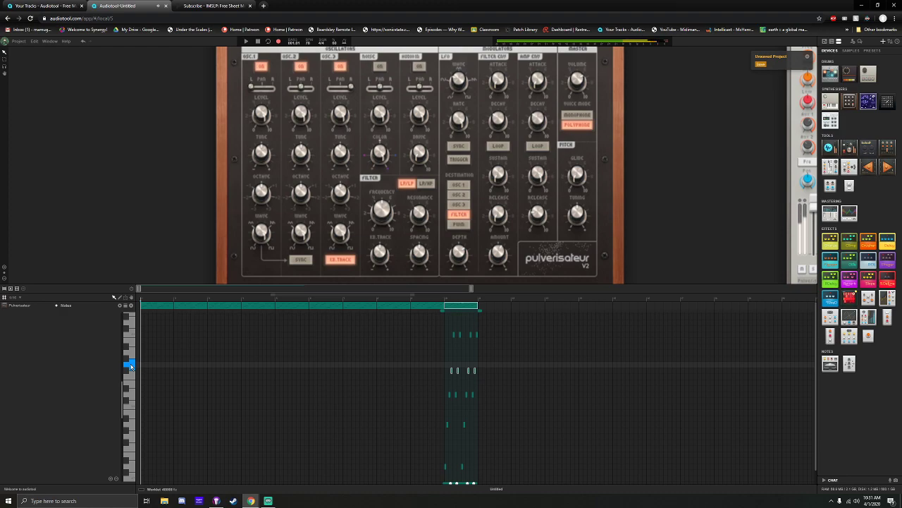
Play the piece and try different LFO rates on the Pulverisateur, both free-running and tempo-synced at 1/8 and 1/16
key("space")
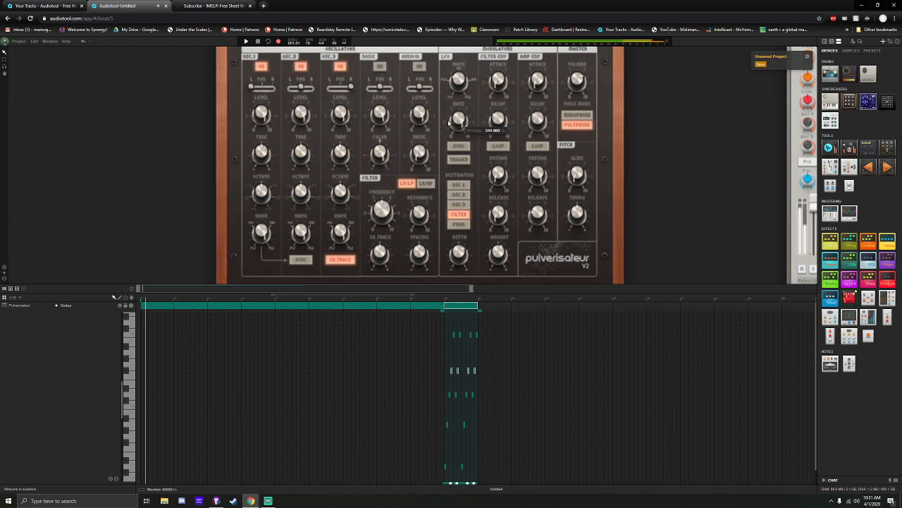
left_click_drag(460, 122, 458, 152)
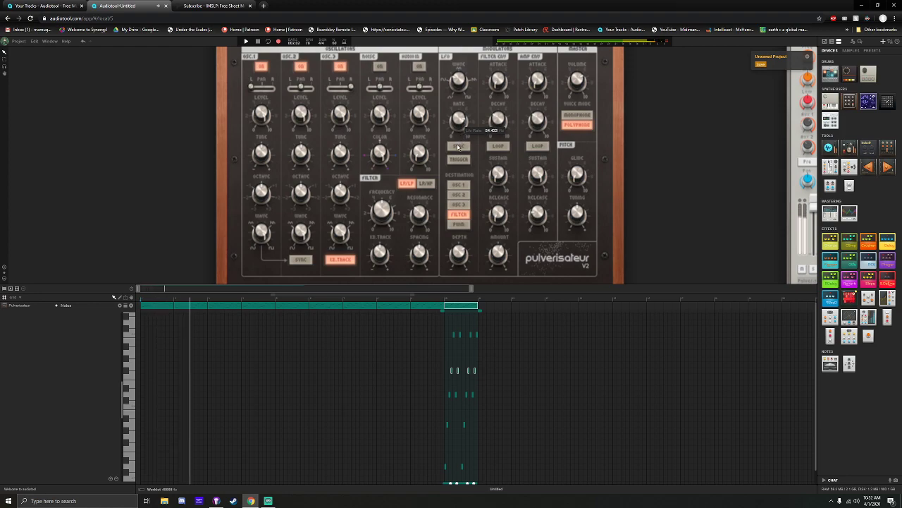
left_click_drag(457, 151, 467, 183)
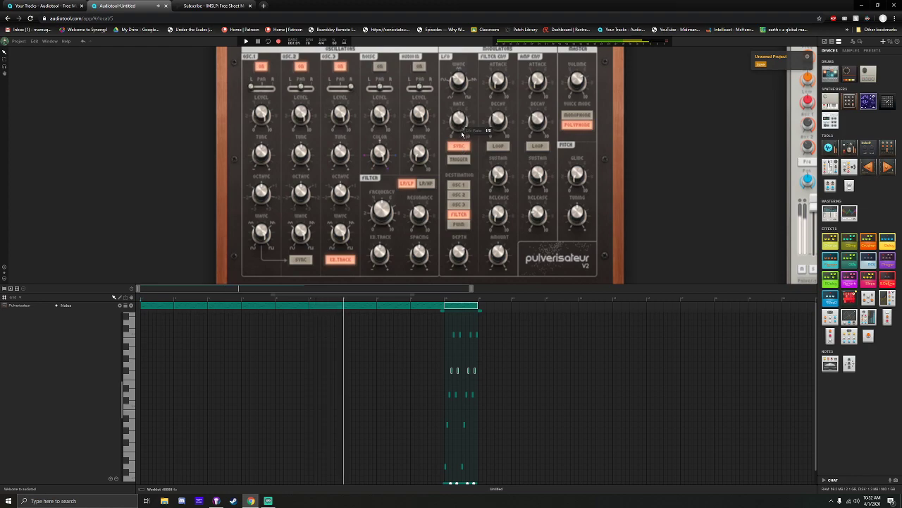
left_click_drag(462, 132, 460, 113)
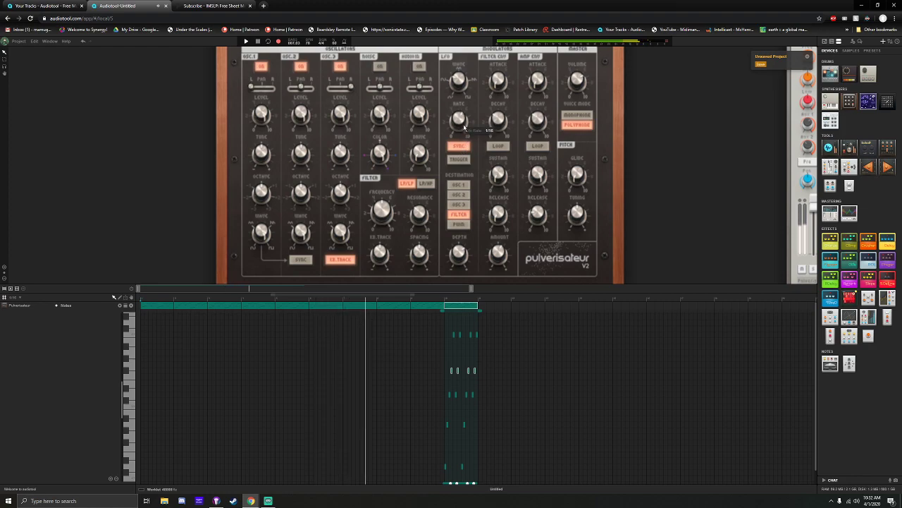
left_click_drag(461, 90, 551, 186)
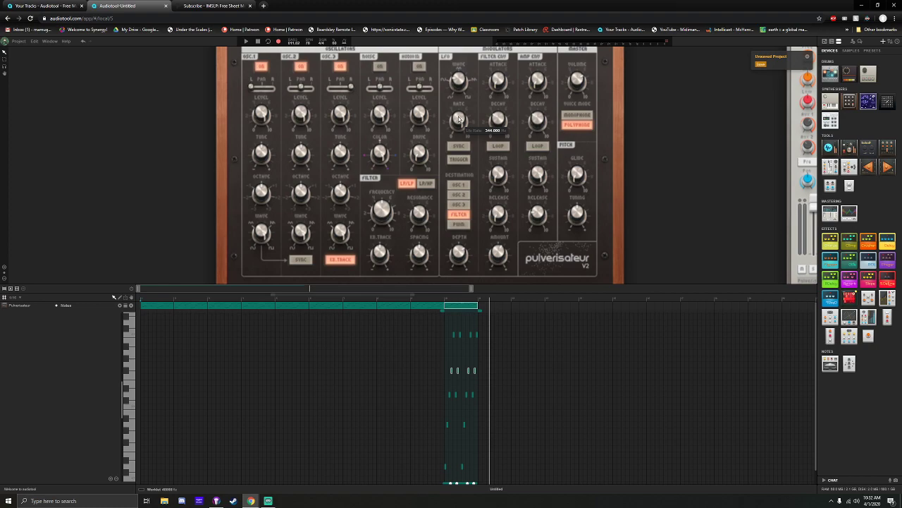
Set the Pulverisateur's LFO rate to 0.003 and adjust the LFO depth while the piece plays
key("space")
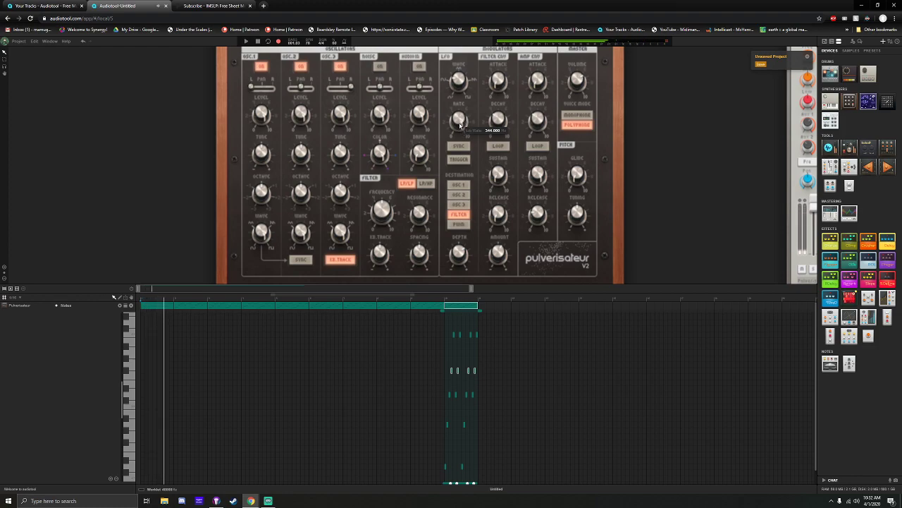
left_click_drag(175, 167, 192, 159)
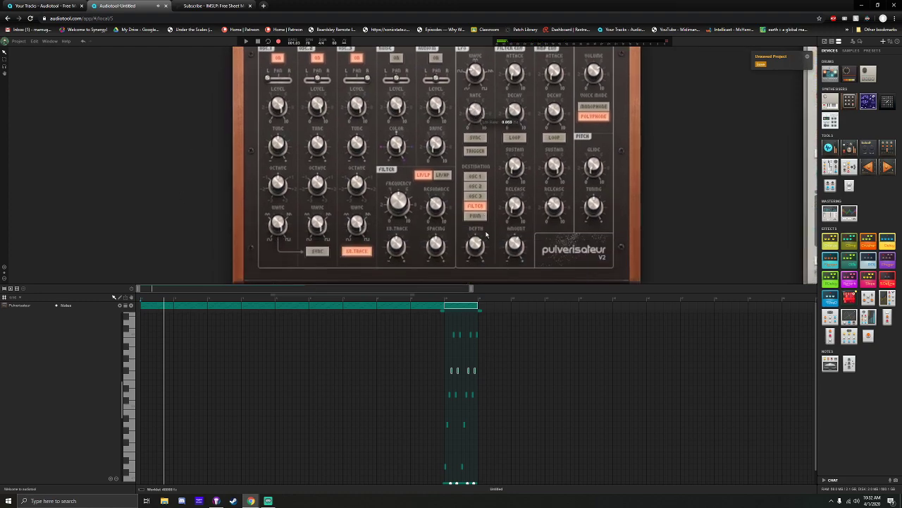
key("space")
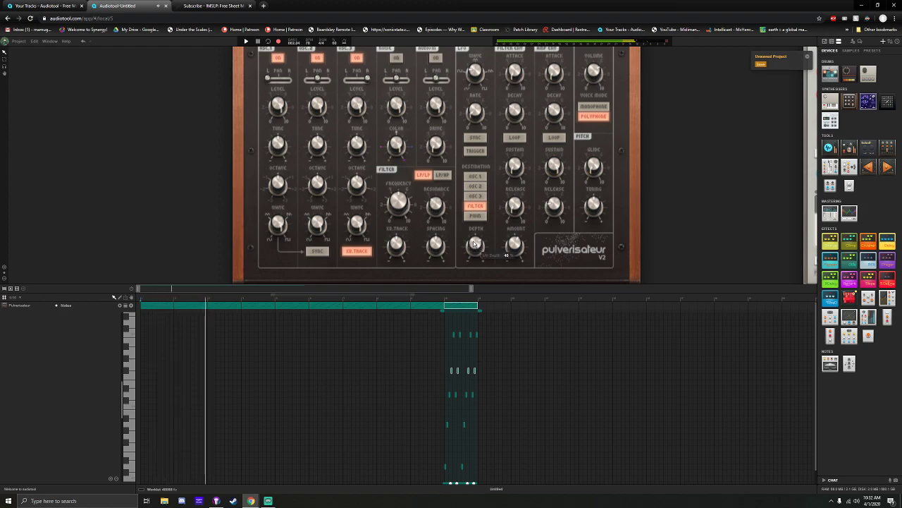
left_click_drag(474, 244, 418, 228)
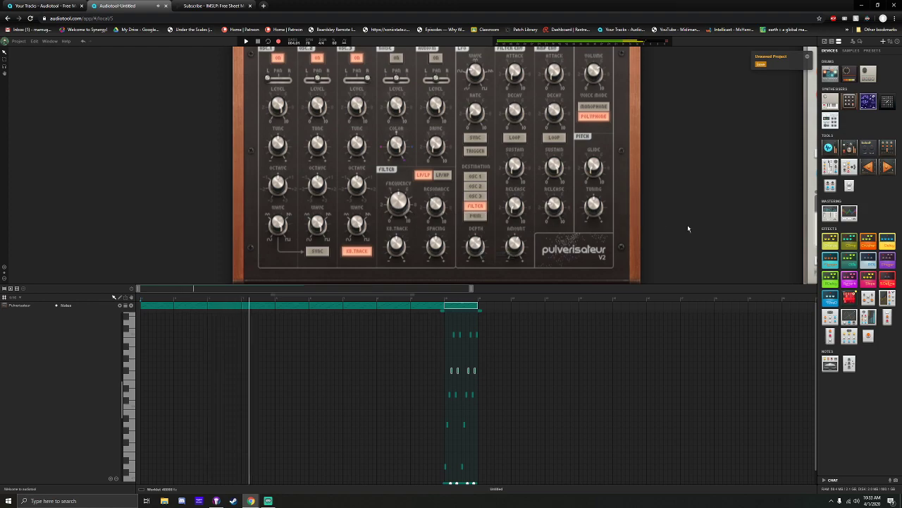
View the Pulverisateur together with the mixer during playback, and stop playback
scroll(687, 224, "down", 2)
left_click_drag(714, 235, 545, 226)
scroll(545, 225, "down", 2)
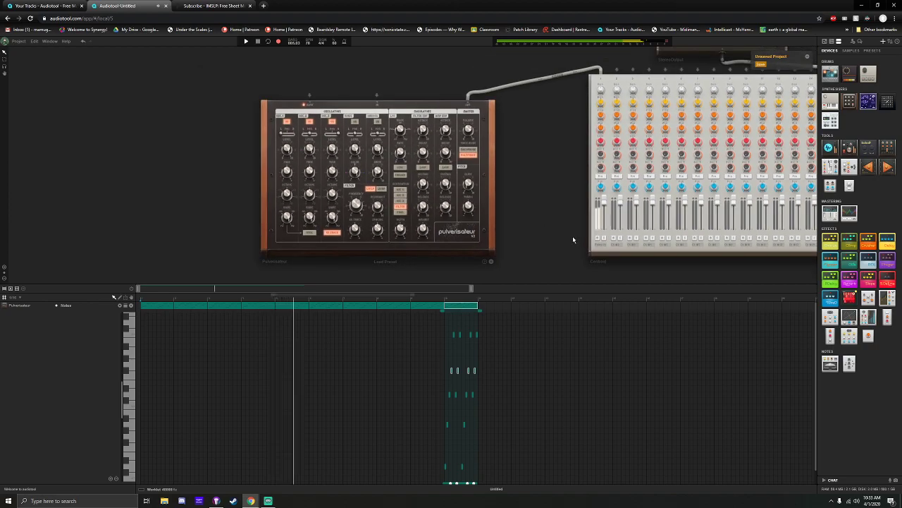
left_click(476, 154)
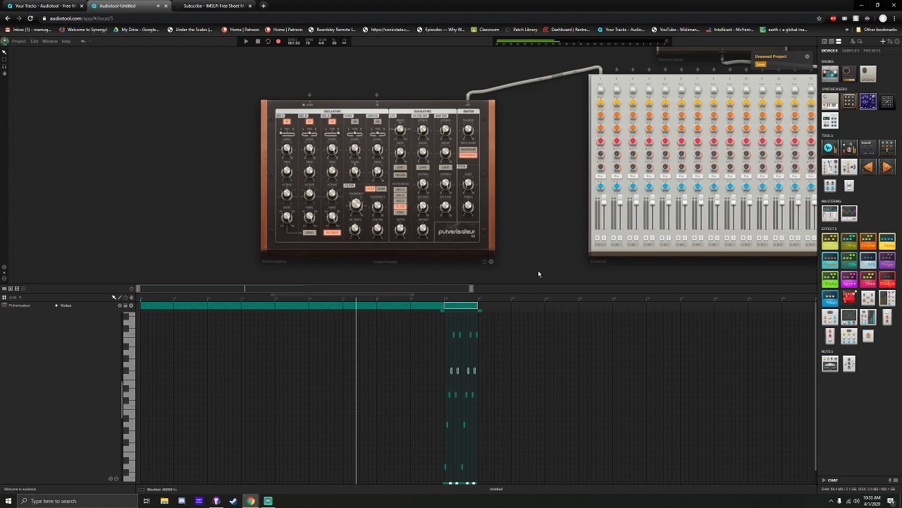
key("space")
Copy the measure 10 note region into measure 11 and enlarge the note editor to show its notes
left_click(378, 302)
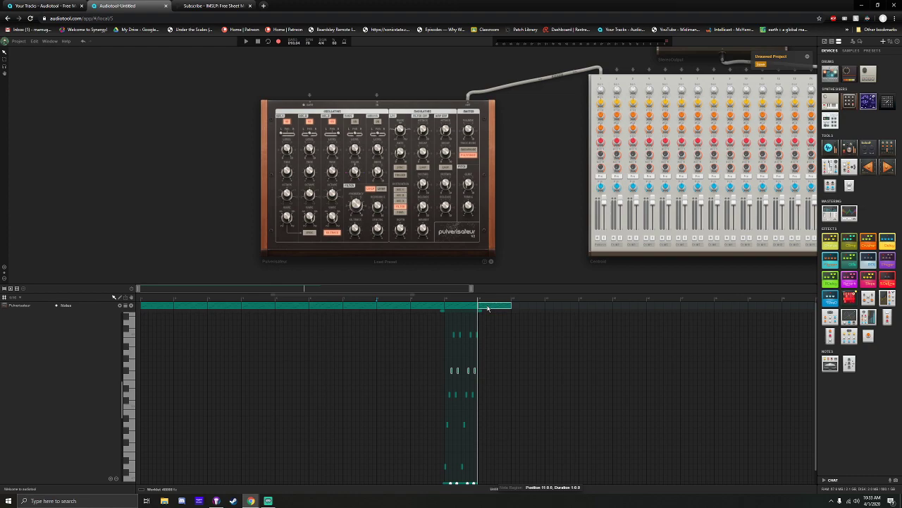
scroll(315, 291, "up", 10)
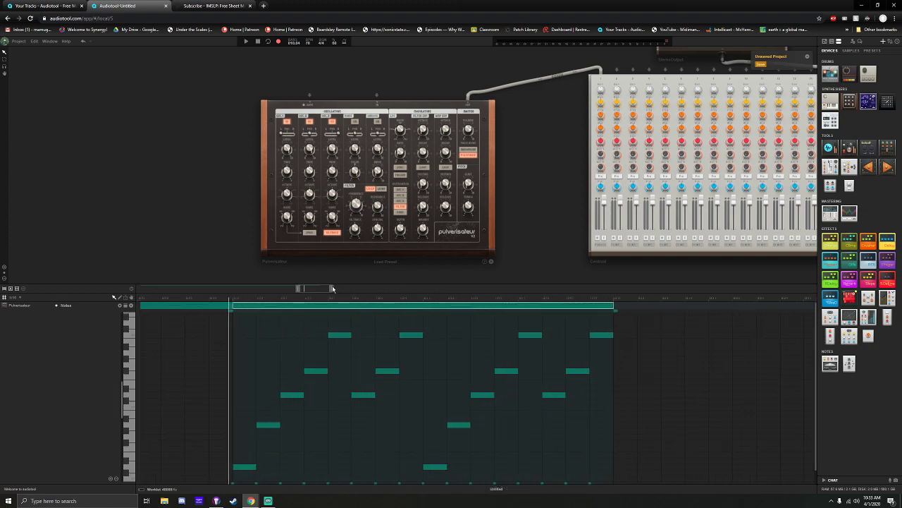
left_click_drag(340, 284, 341, 196)
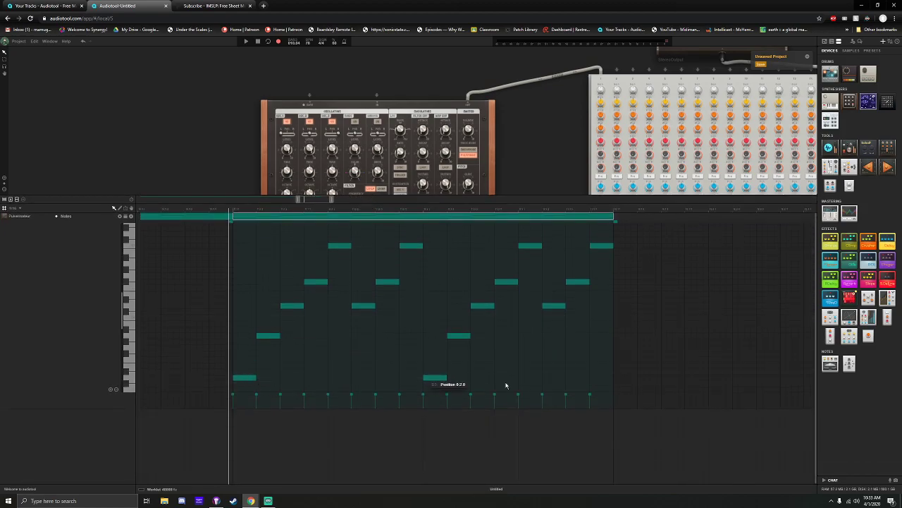
In measure 11, raise the lowest notes five semitones, the second pitch two and the fourth one, lower the top pitch one, and play the measure
mouse_move(462, 378)
left_mouse_down()
mouse_move(243, 371)
mouse_move(243, 345)
mouse_move(469, 345)
mouse_move(465, 326)
left_mouse_up()
left_click_drag(283, 301, 331, 307)
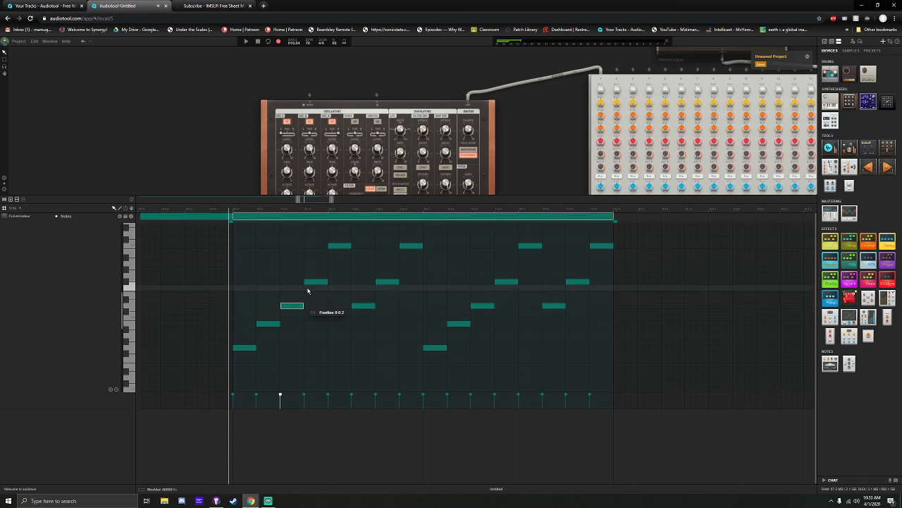
left_click_drag(306, 272, 607, 295)
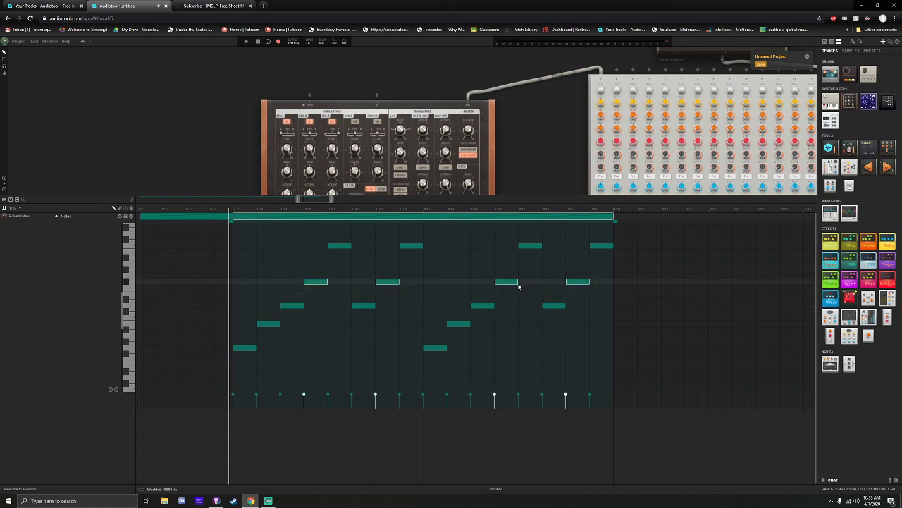
left_click_drag(507, 283, 509, 275)
left_click_drag(328, 235, 615, 259)
left_click_drag(532, 248, 532, 254)
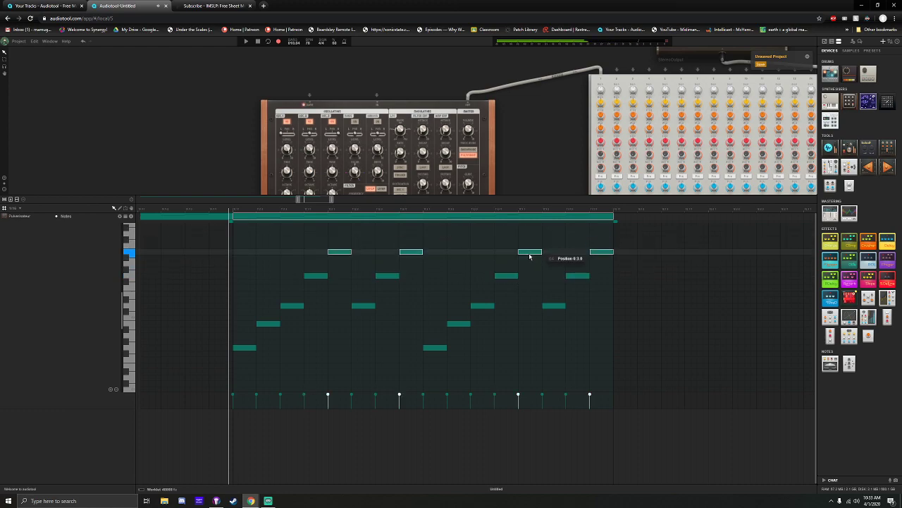
left_click(234, 211)
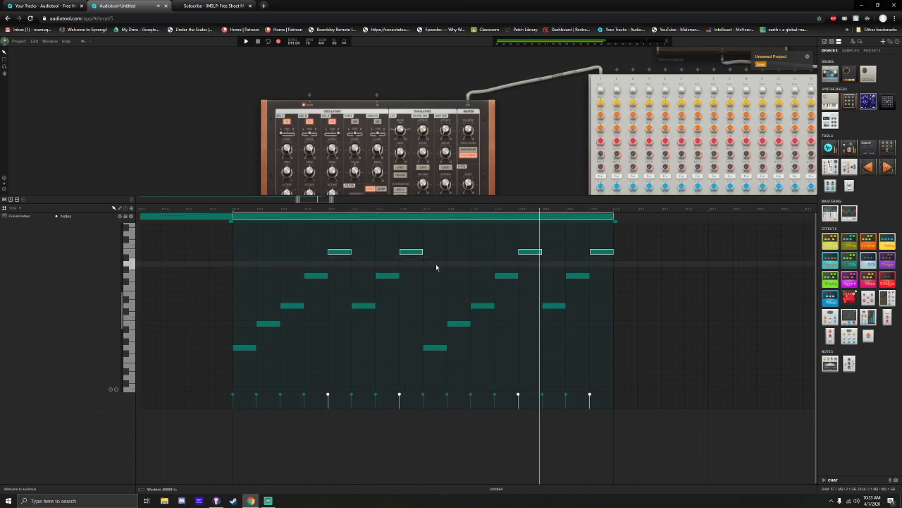
key("space")
Copy the measure 11 note region into measure 12 and briefly play into the new measure
left_click(253, 221)
left_click_drag(253, 221, 645, 217)
double_click(645, 217)
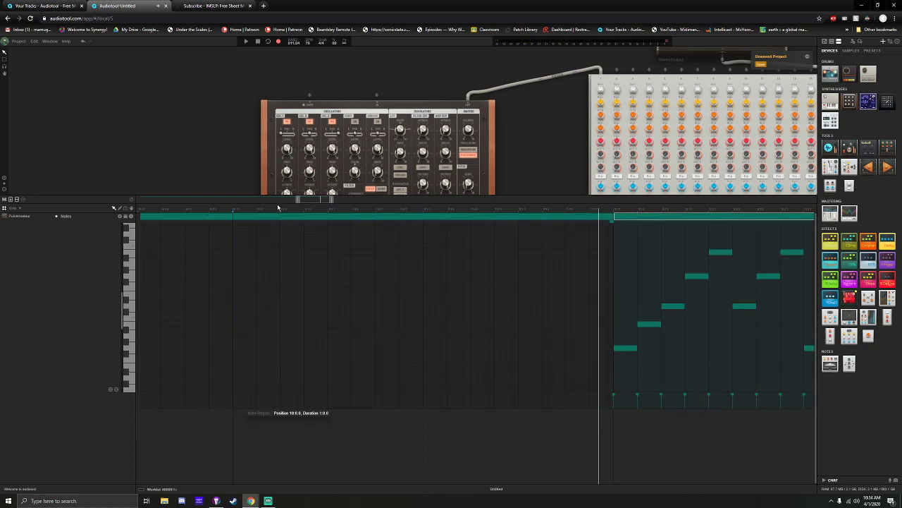
left_click_drag(299, 199, 341, 203)
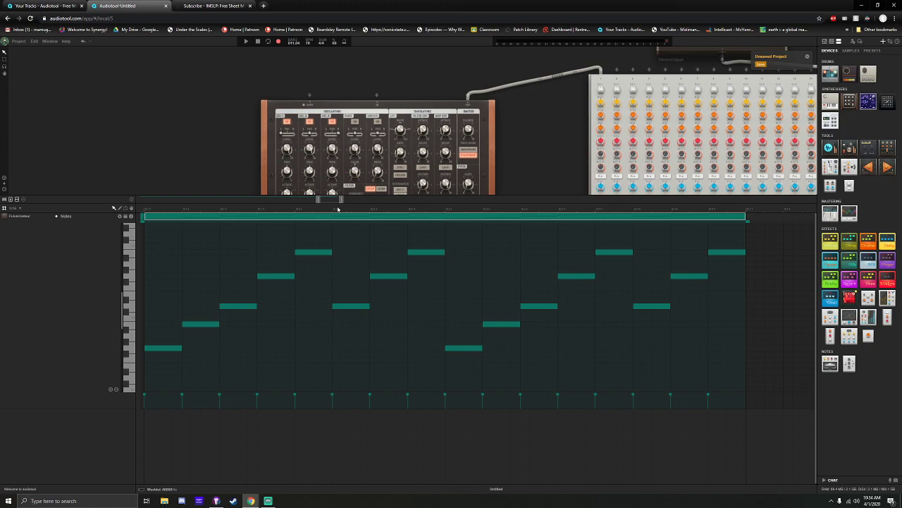
left_click_drag(334, 201, 320, 198)
left_click(180, 211)
key("space")
key("space")
left_click_drag(323, 201, 328, 202)
In measure 12, lower the second pitch one semitone, raise the third and top pitches two semitones each, and play the measure
left_click_drag(218, 318, 549, 332)
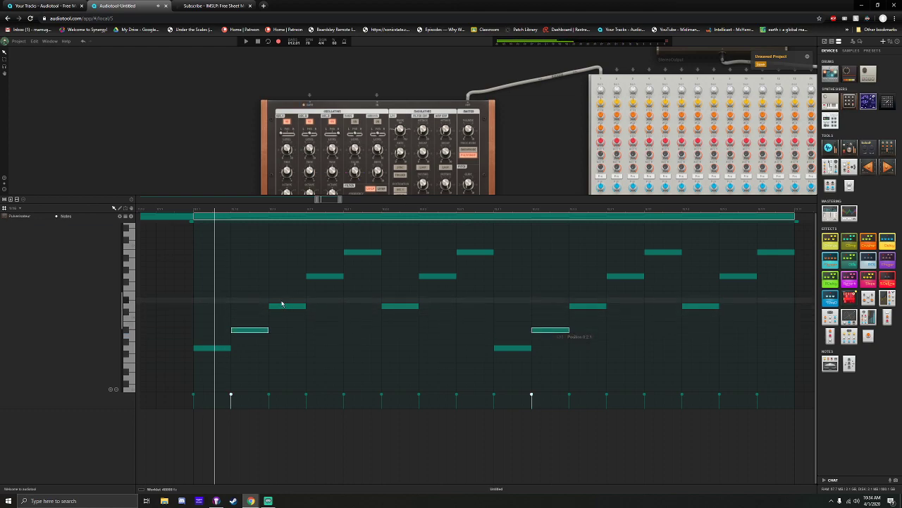
left_click(282, 308)
left_click_drag(280, 295, 718, 315)
left_click_drag(578, 308, 579, 294)
left_click(338, 275)
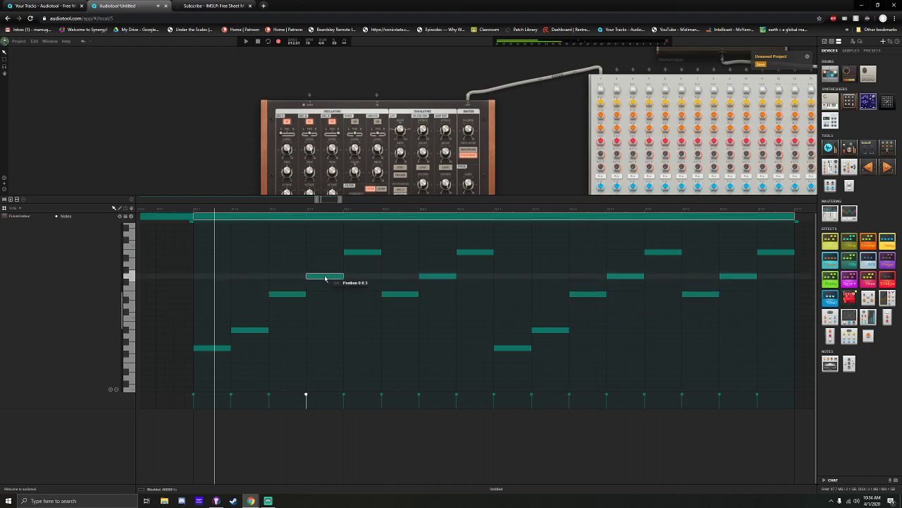
left_click_drag(343, 242, 769, 258)
left_click_drag(665, 257, 665, 244)
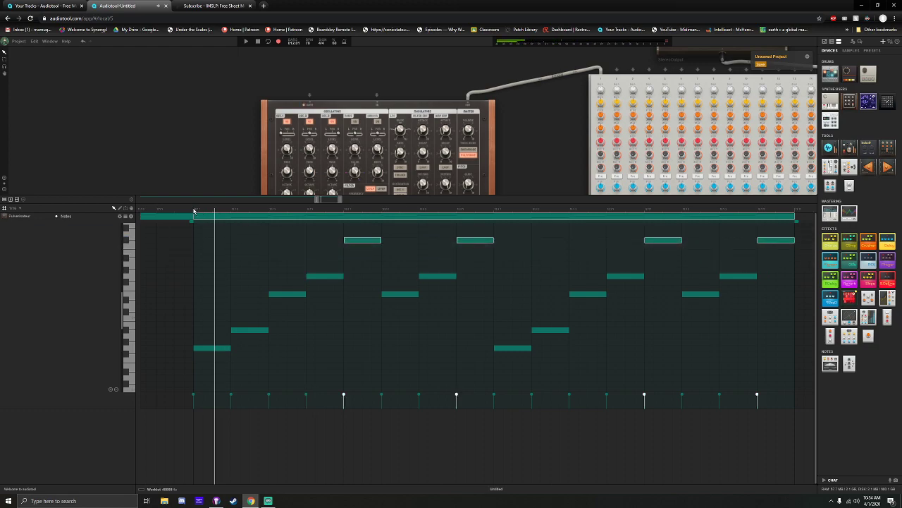
key("space")
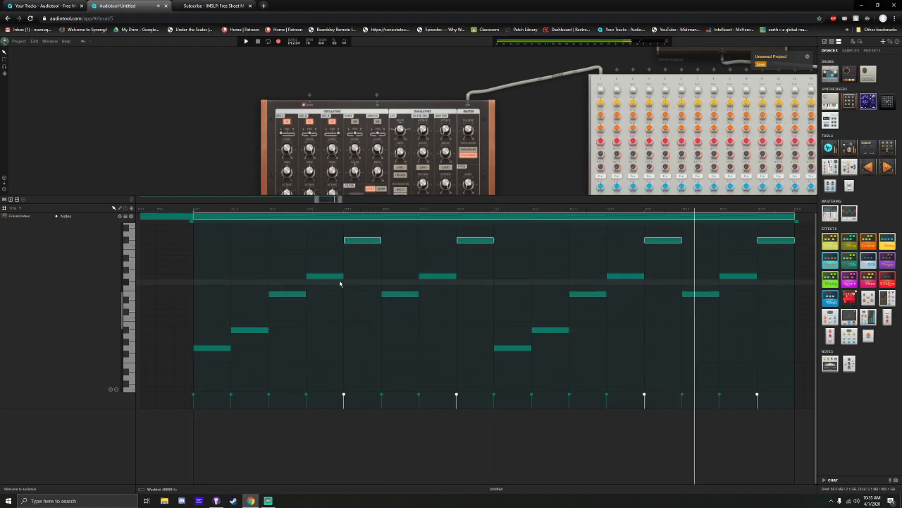
Copy the measure 12 note region into measure 13 and open the copy for note editing
left_click_drag(340, 200, 349, 200)
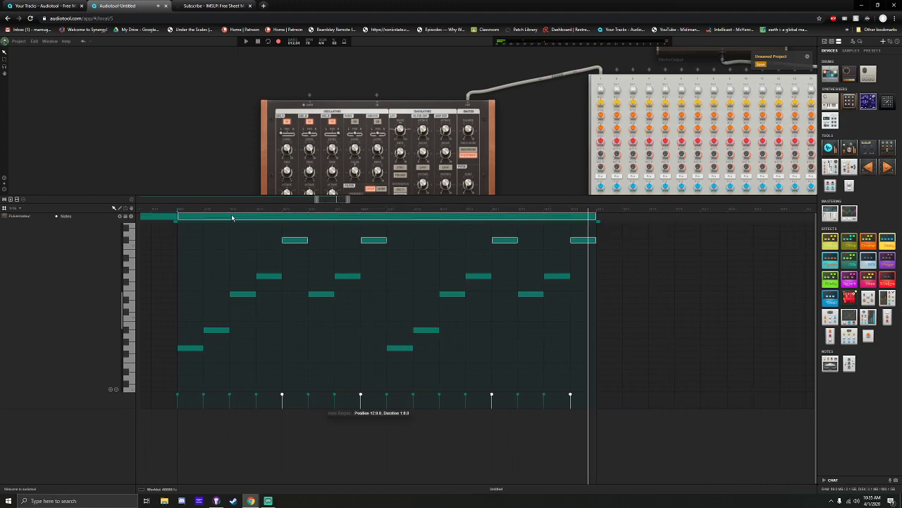
left_click_drag(215, 220, 666, 225)
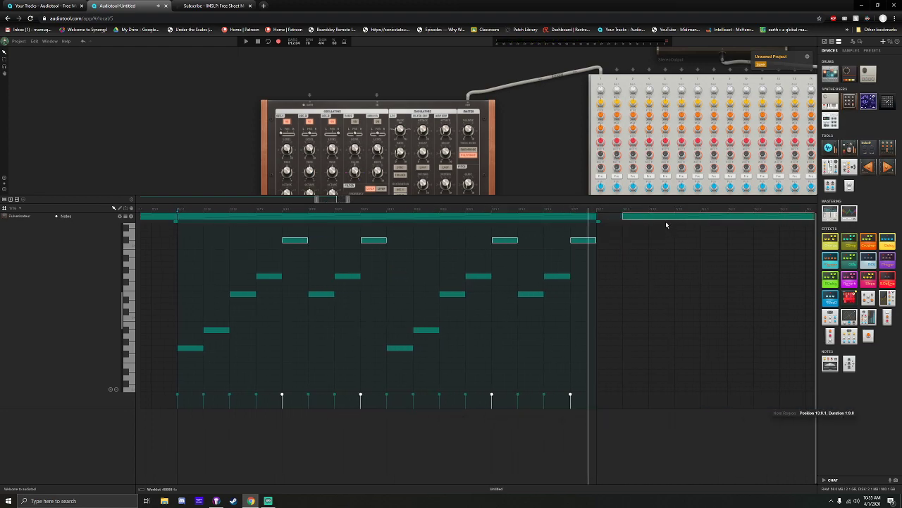
left_click_drag(331, 199, 345, 202)
left_click(377, 220)
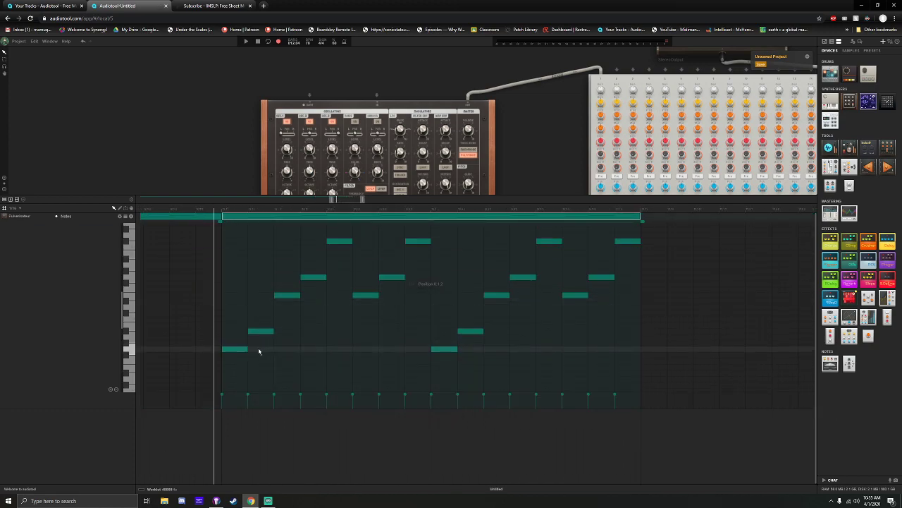
In measure 13, lower the lowest notes by two semitones and the second-lowest notes by one semitone
left_click(235, 349)
left_click_drag(439, 354, 437, 367)
left_click_drag(261, 322, 539, 339)
left_click_drag(471, 330, 471, 336)
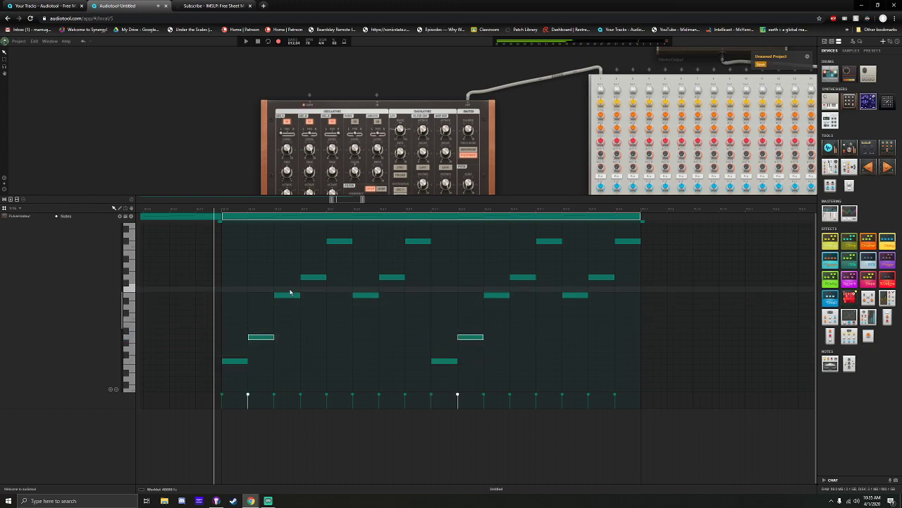
Lower measure 13's middle pitch two semitones, raise the fourth pitch two and the top pitch one, and play the measure
left_click_drag(279, 289, 576, 306)
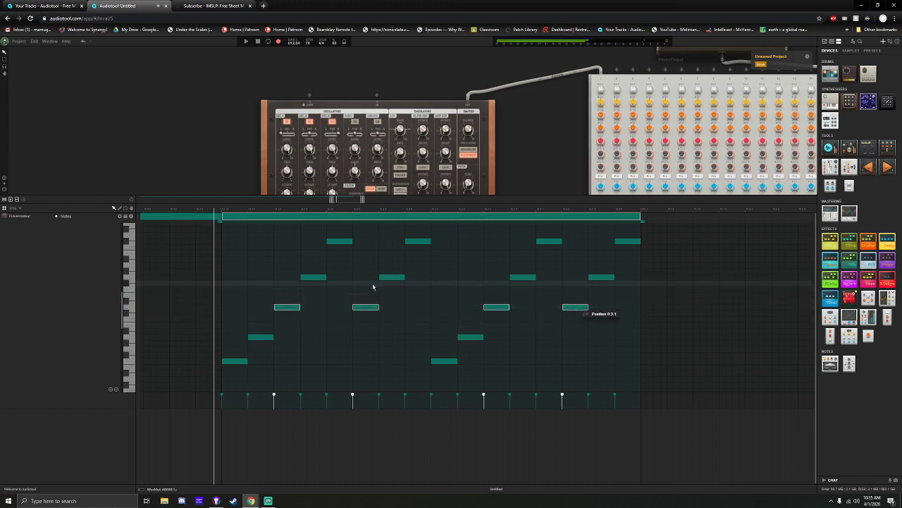
left_click_drag(303, 267, 598, 264)
left_click(354, 234)
left_click_drag(354, 234, 626, 237)
key("space")
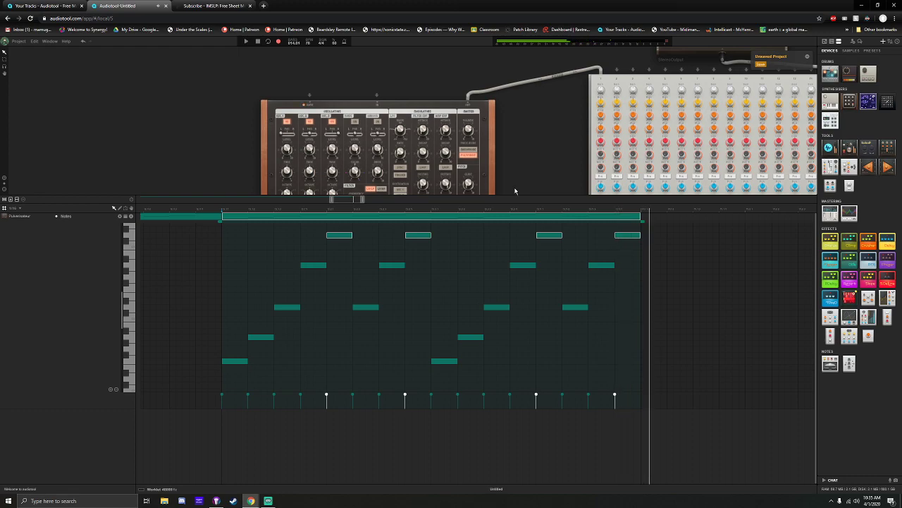
Copy the measure 13 note region into measure 14
scroll(529, 179, "up", 5)
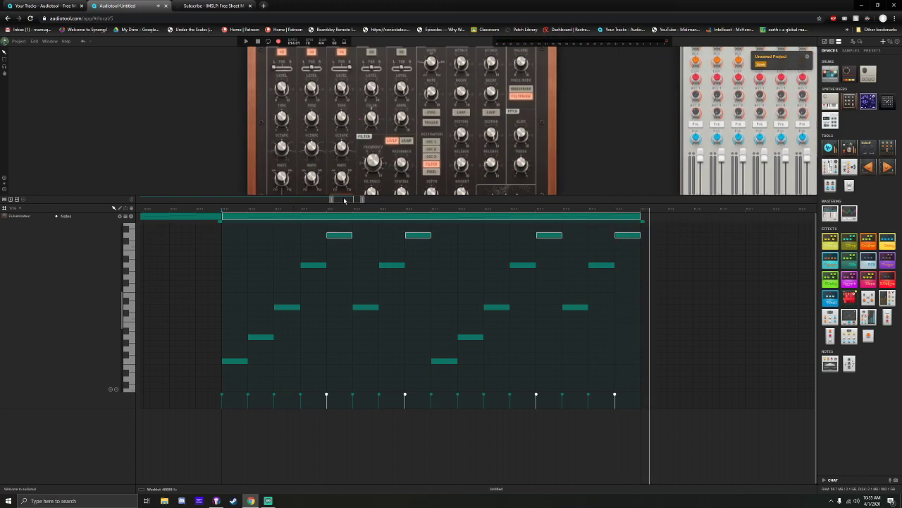
scroll(363, 202, "down", 3)
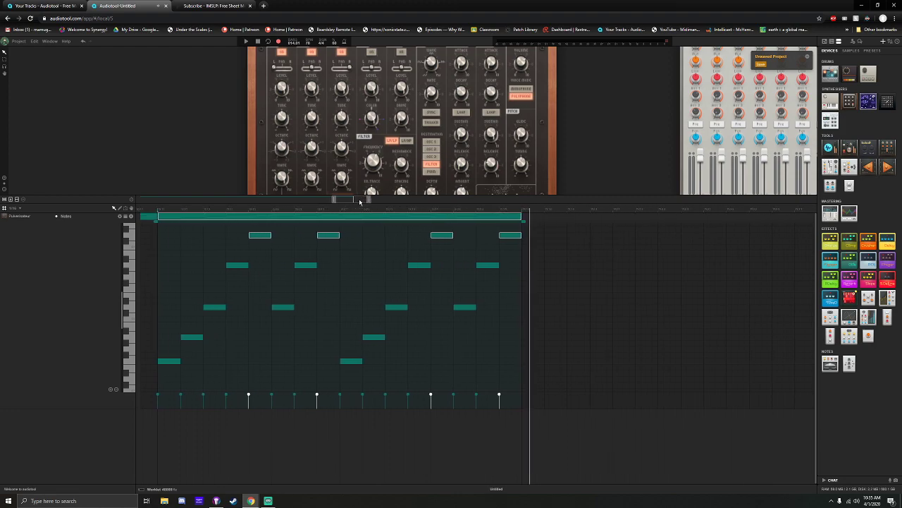
left_click_drag(196, 217, 528, 216)
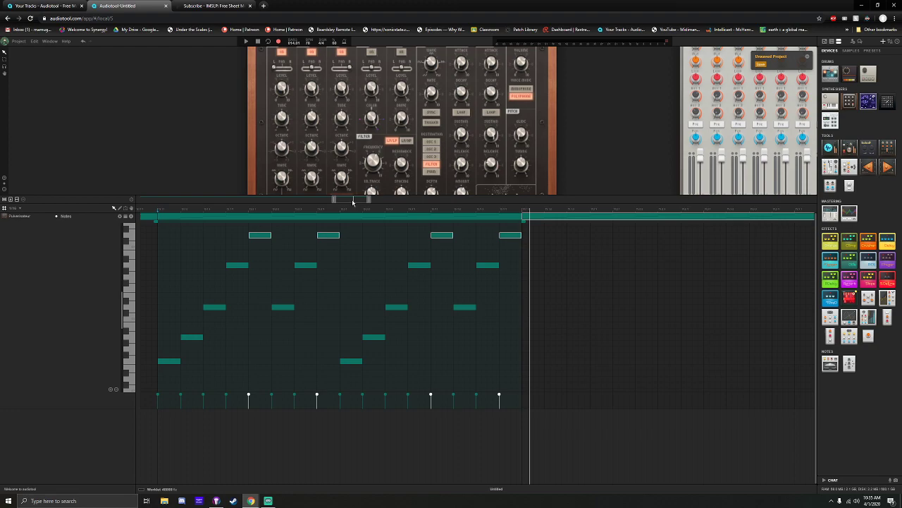
Replace the note region in measure 14 with a copy of measure 12's region and open it for note editing
key("Delete")
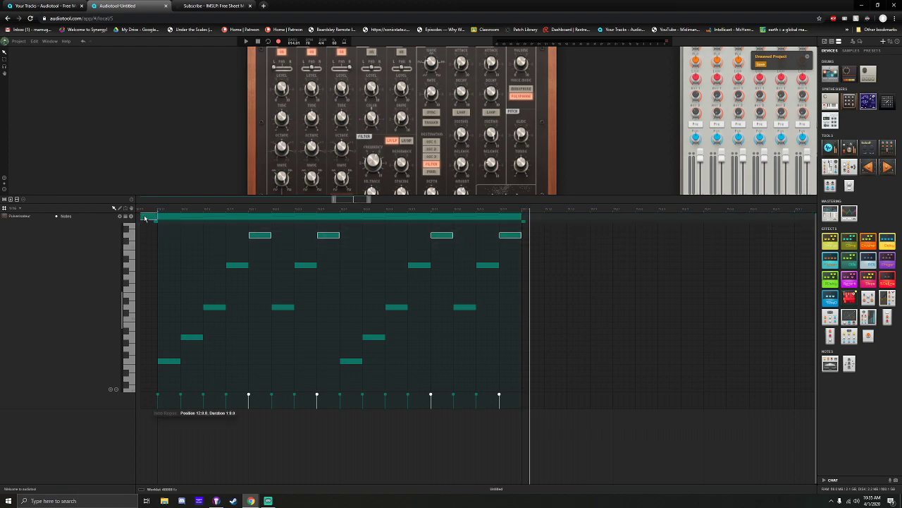
left_click_drag(145, 219, 594, 246)
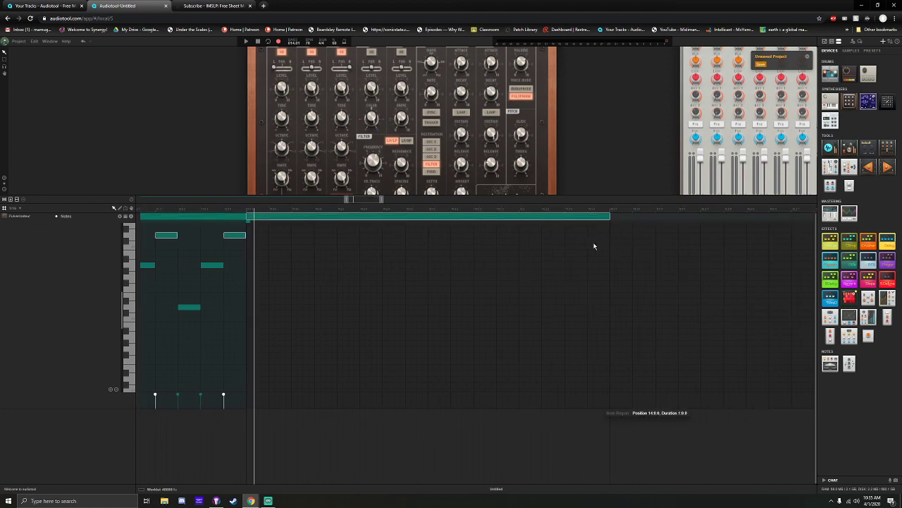
left_click(450, 218)
Lower all notes in measure 14 by two semitones and play the measure
left_click_drag(255, 367, 599, 232)
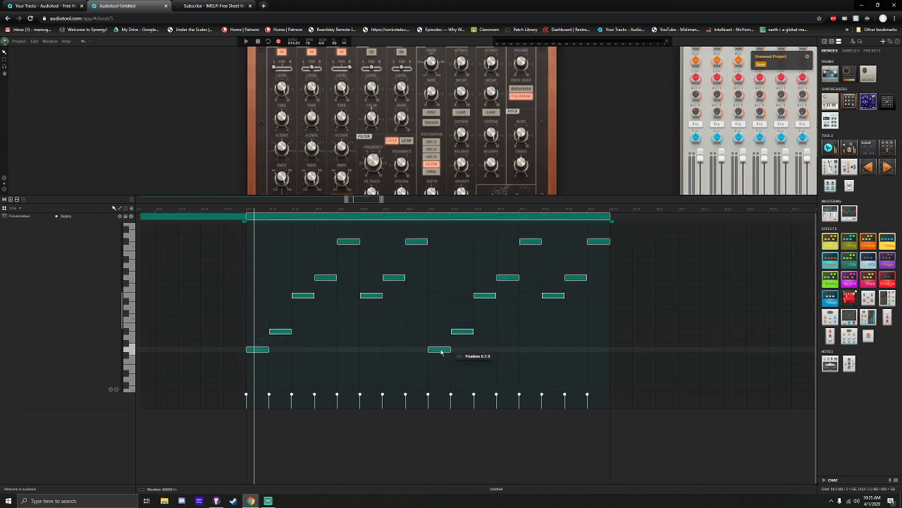
left_click_drag(440, 350, 441, 363)
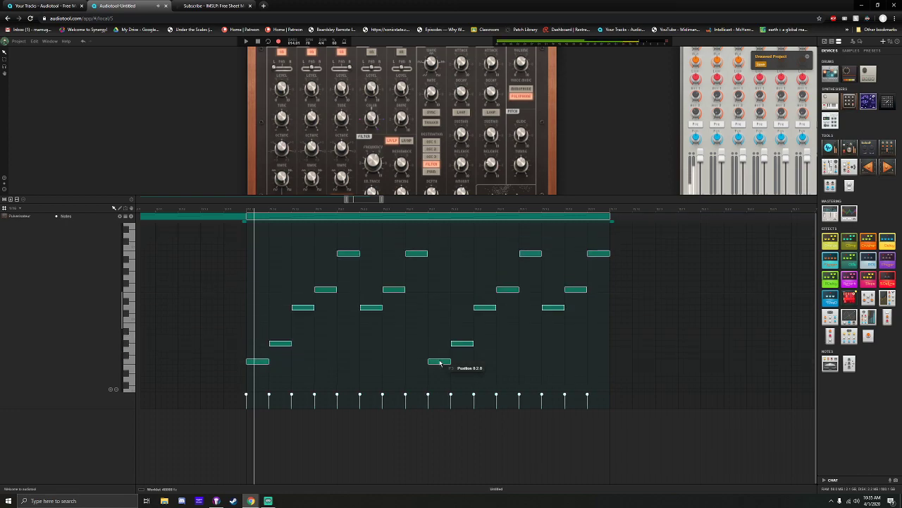
key("space")
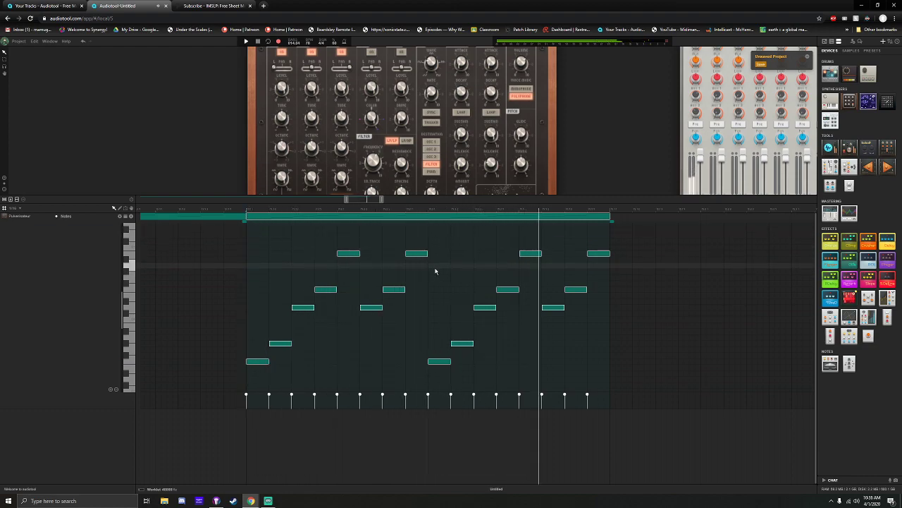
Play back measures 12 through 14 to check how the passage sounds
left_click_drag(346, 201, 333, 202)
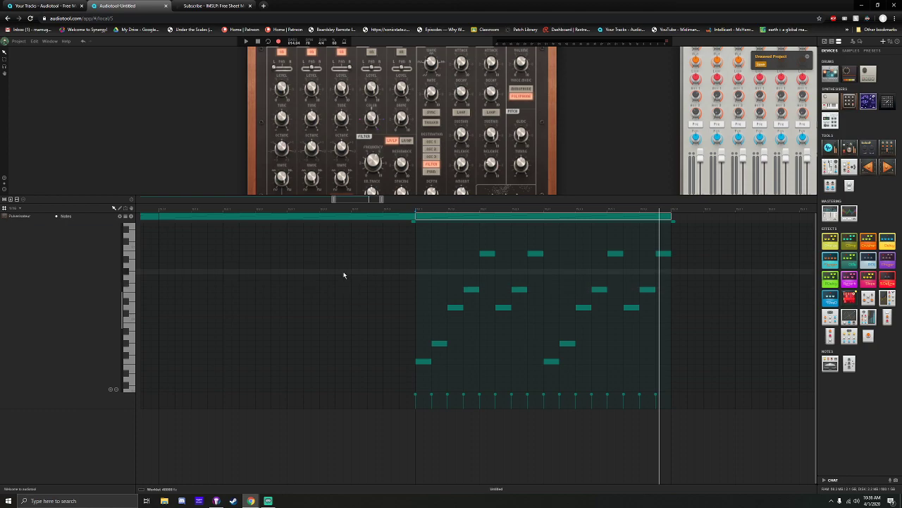
left_click_drag(334, 203, 315, 203)
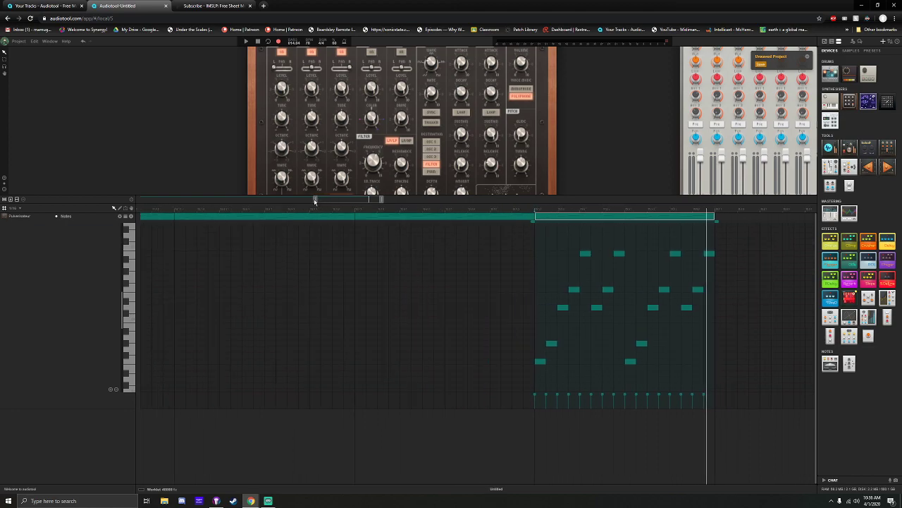
left_click(174, 209)
key("space")
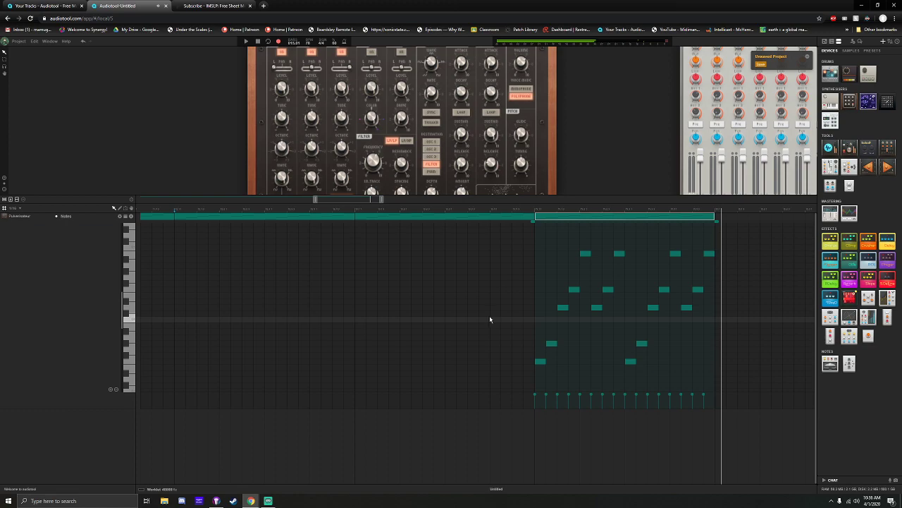
Copy the measure 13 note region into measure 15 and open the copy for note editing
left_click(378, 218)
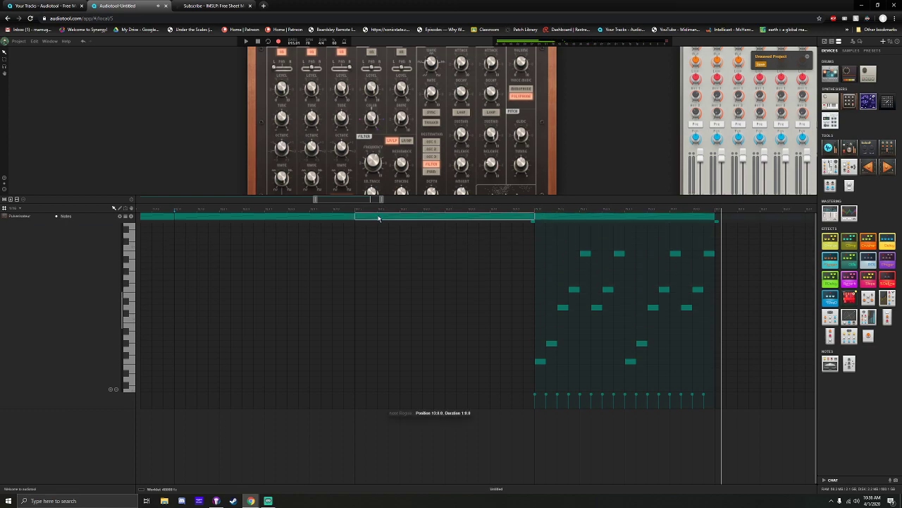
left_click_drag(387, 218, 737, 233)
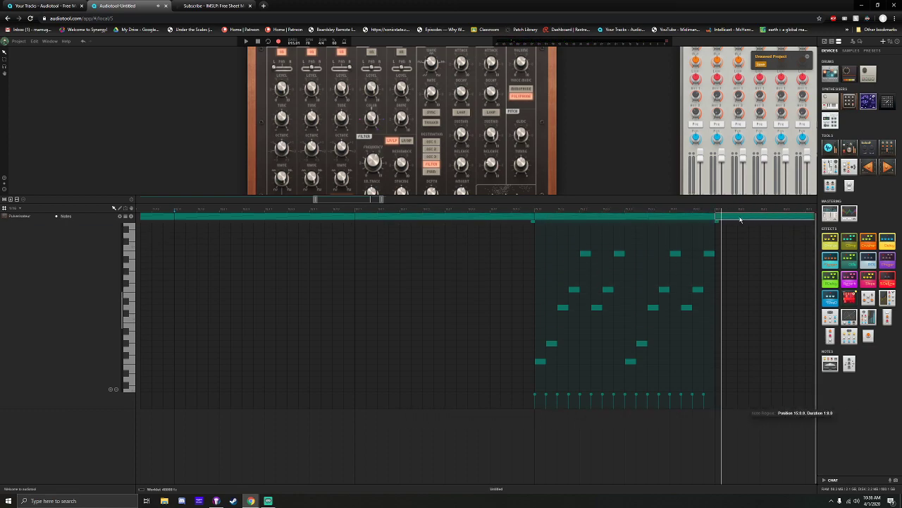
left_click_drag(337, 202, 369, 200)
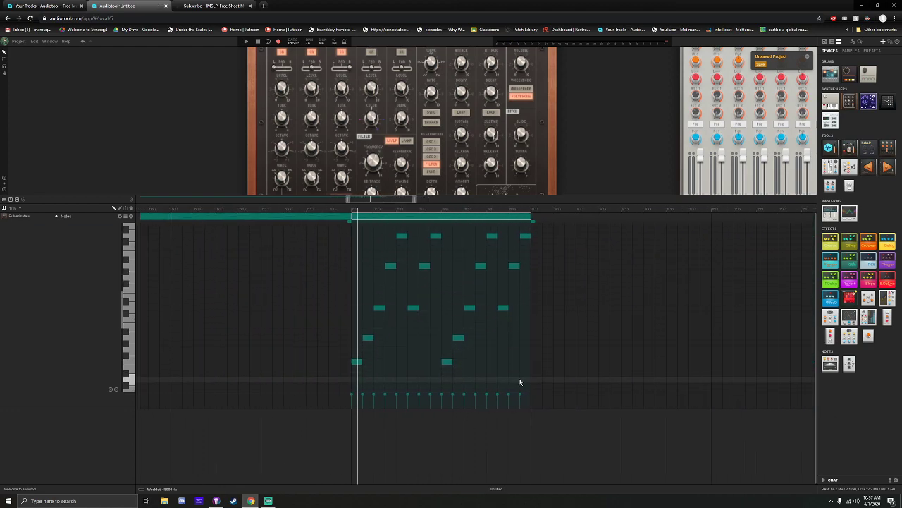
Lower all notes in measure 15 by one semitone and start playback of the measure
left_click_drag(526, 380, 358, 231)
left_click_drag(356, 363, 356, 369)
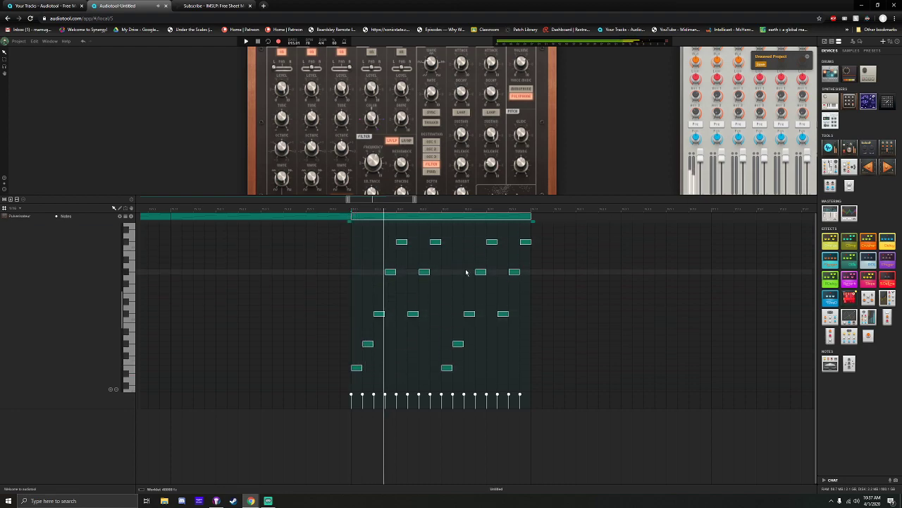
key("space")
In measure 15, lower every pitch except the lowest by one more semitone
left_click_drag(481, 349, 367, 350)
left_click_drag(364, 310, 503, 320)
left_click_drag(364, 263, 515, 278)
left_click_drag(401, 238, 526, 249)
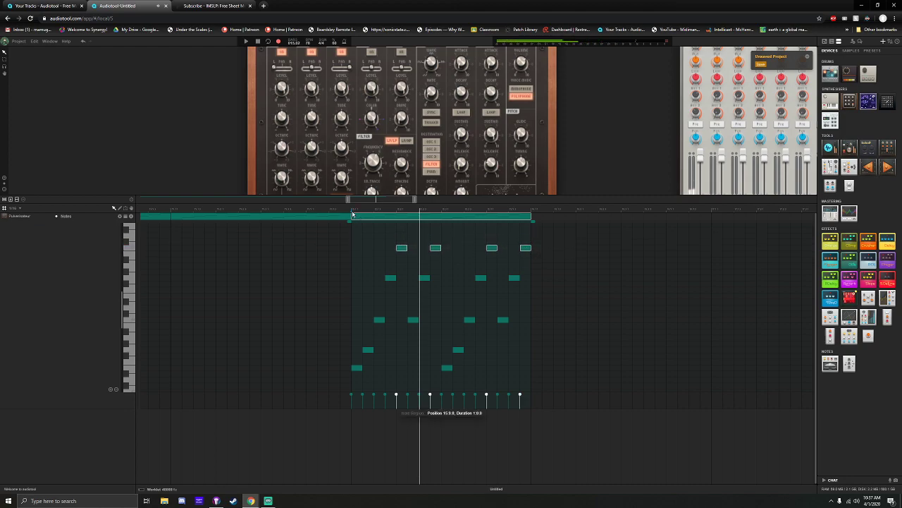
Play measure 15 on its own and replay the passage from measure 12
left_click(351, 212)
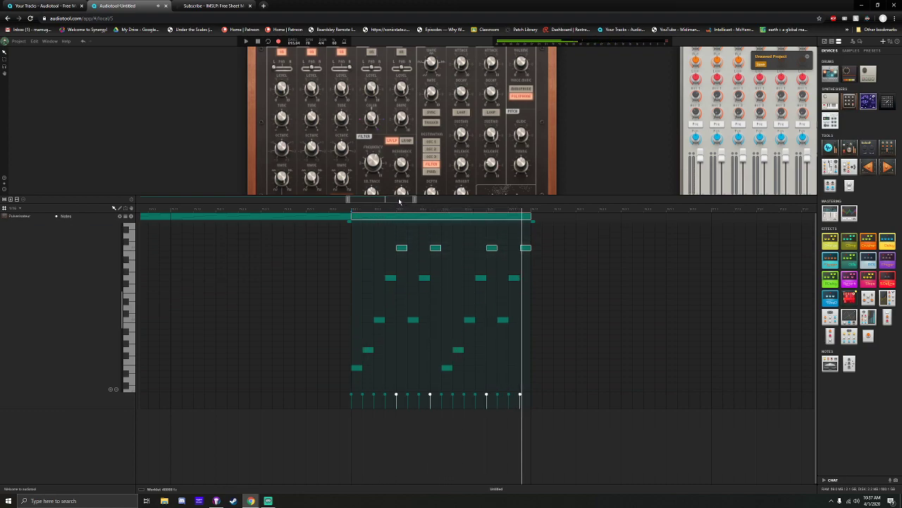
left_click_drag(342, 203, 317, 201)
left_click(154, 214)
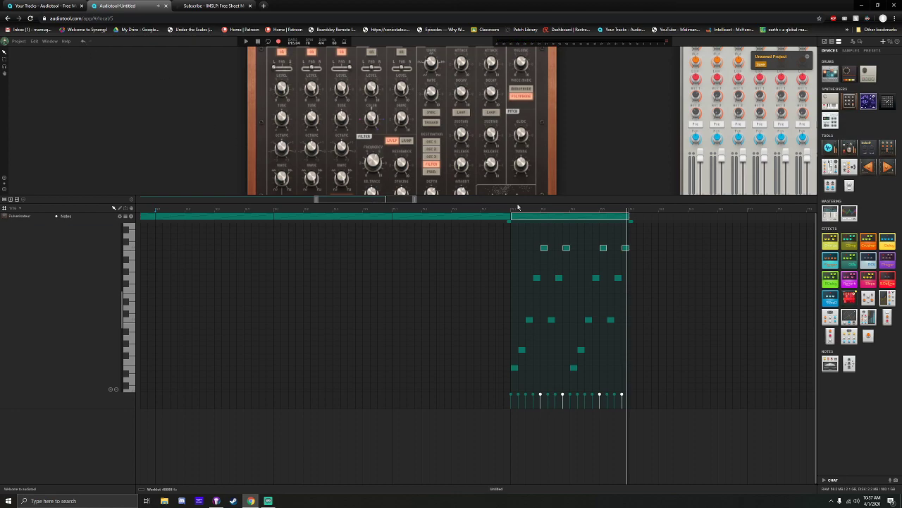
Copy the measure 15 note region into measure 16 and open the copy for note editing
left_click_drag(524, 220, 646, 221)
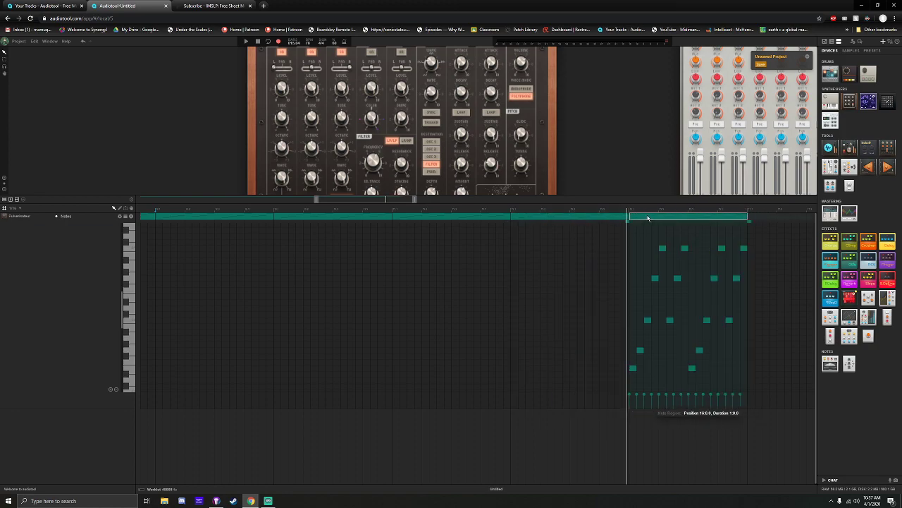
mouse_move(366, 205)
left_mouse_down()
mouse_move(393, 208)
mouse_move(397, 200)
left_mouse_up()
scroll(391, 203, "up", 6)
In measure 16, lower the second pitch two semitones, the third three, and the fourth and top pitches seven, and play it
mouse_move(461, 376)
left_mouse_down()
mouse_move(303, 363)
mouse_move(446, 356)
mouse_move(433, 364)
left_mouse_up()
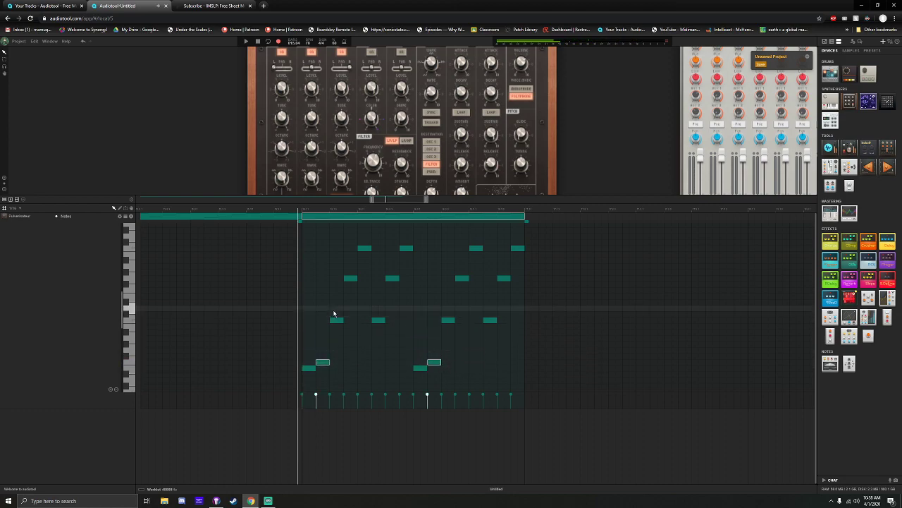
left_click_drag(334, 313, 490, 338)
left_click_drag(346, 274, 506, 322)
left_click_drag(361, 238, 519, 294)
left_click(305, 213)
key("space")
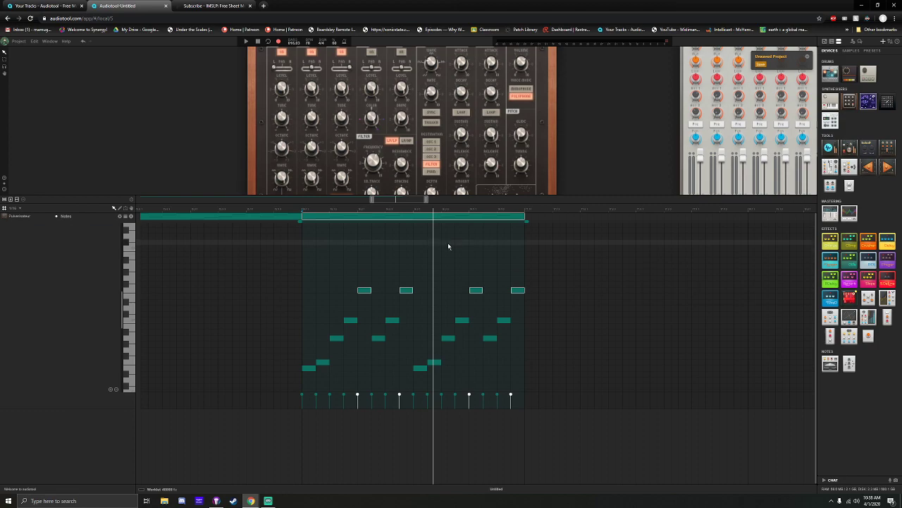
Copy the measure 16 note region into measure 17 and open the copy for note editing
left_click(384, 246)
left_click_drag(339, 219, 571, 222)
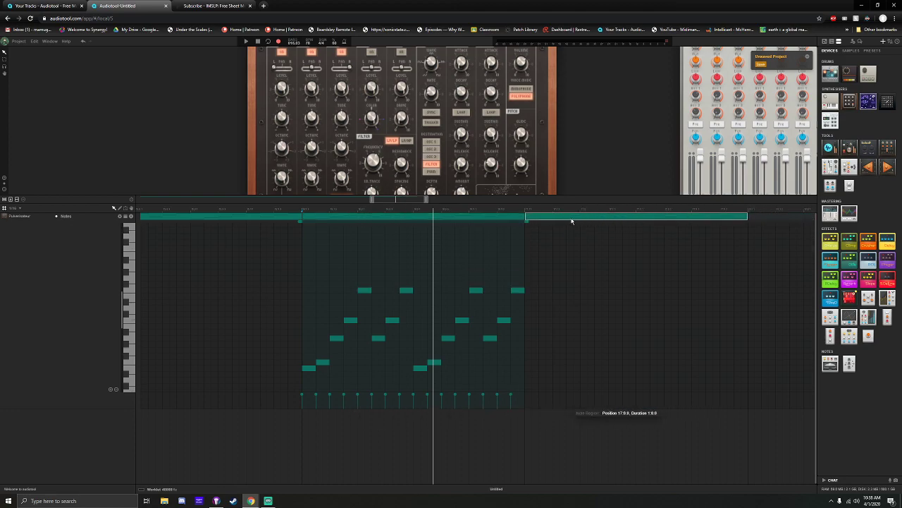
double_click(573, 220)
Lower the lowest notes in measure 17 by two semitones and play from the start of measure 16
left_click_drag(676, 378, 532, 382)
left_click(303, 213)
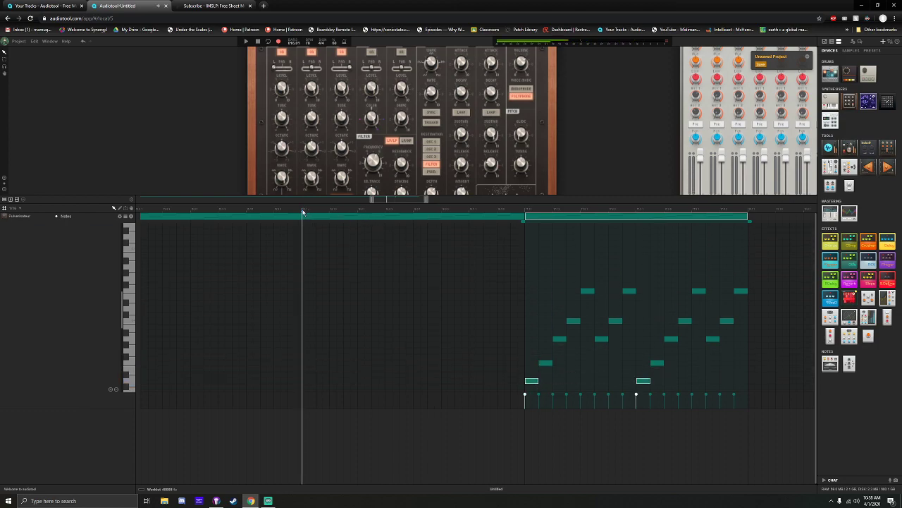
key("space")
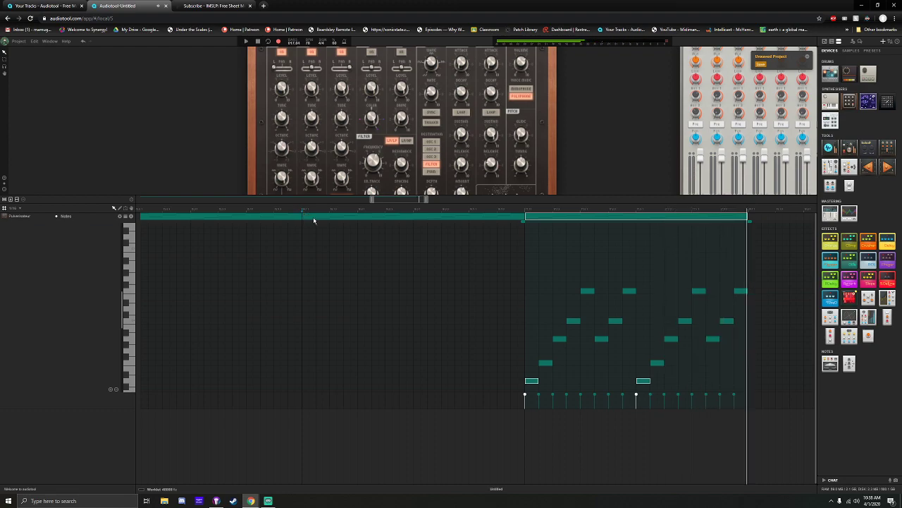
Copy the measure 17 note region into measure 18 and open the copy for note editing
left_click_drag(396, 200, 418, 202)
left_click_drag(242, 216, 469, 224)
scroll(494, 271, "down", 1)
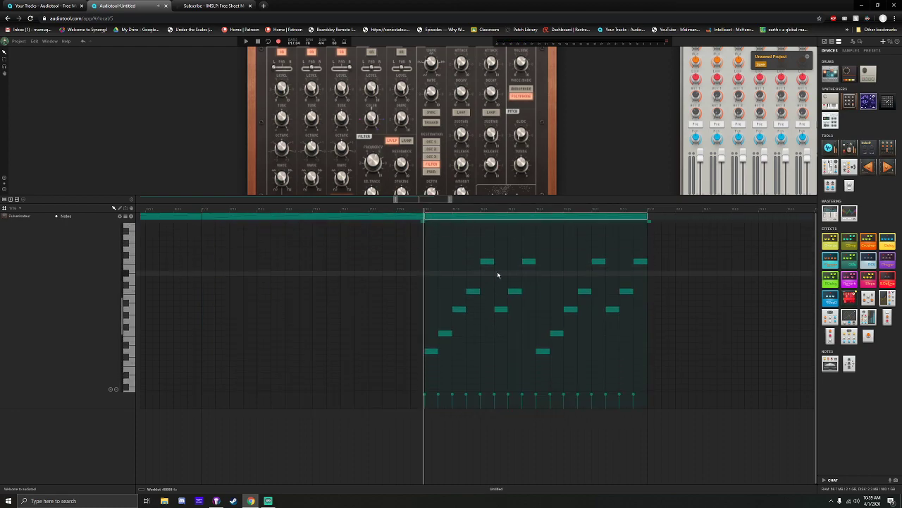
In measure 18, lower the four lowest pitches, from the bottom up, by seven, three, two and one semitones, and play the measure
mouse_move(569, 359)
left_mouse_down()
mouse_move(420, 344)
mouse_move(433, 398)
mouse_move(449, 344)
mouse_move(556, 332)
mouse_move(558, 351)
left_mouse_up()
left_click_drag(450, 304, 623, 322)
left_click_drag(467, 284, 626, 302)
left_click(485, 262)
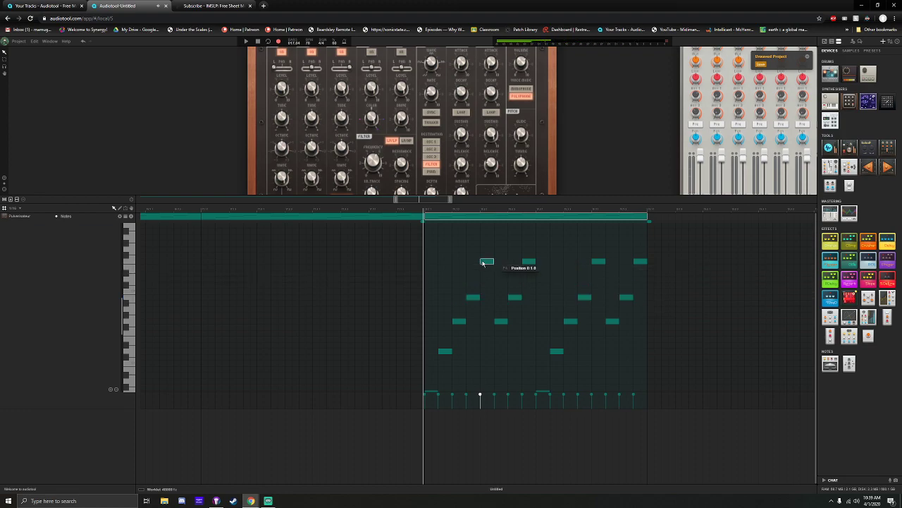
key("space")
left_click(426, 210)
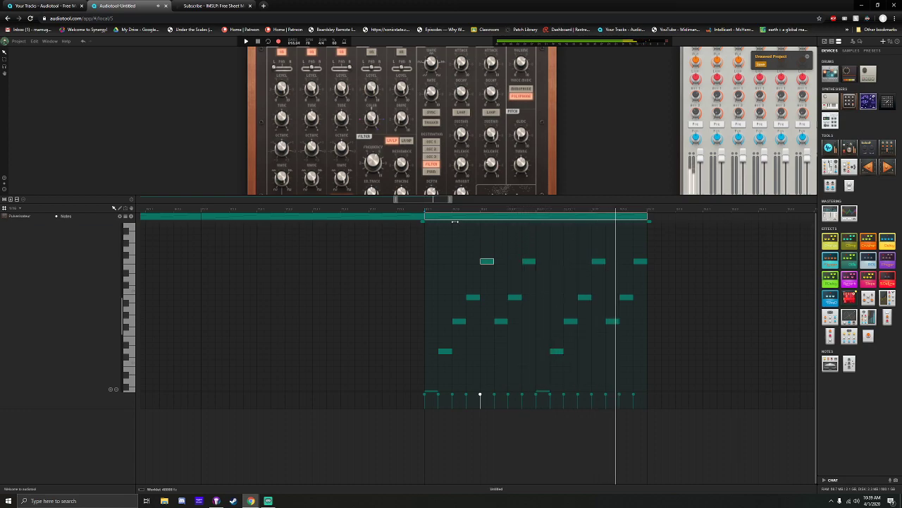
Copy the measure 18 note region into measure 19 and open the copy for note editing
left_click_drag(449, 201, 655, 226)
left_click_drag(429, 201, 453, 204)
left_click(420, 218)
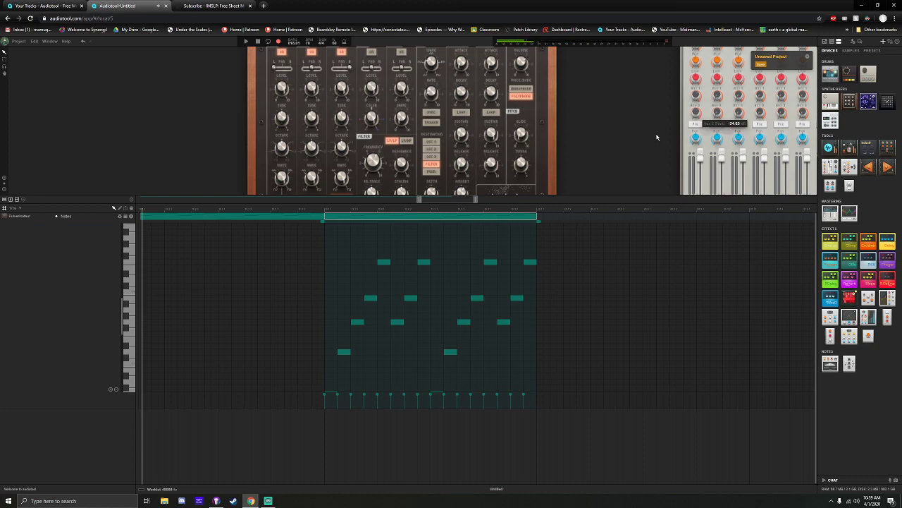
left_click_drag(656, 138, 654, 138)
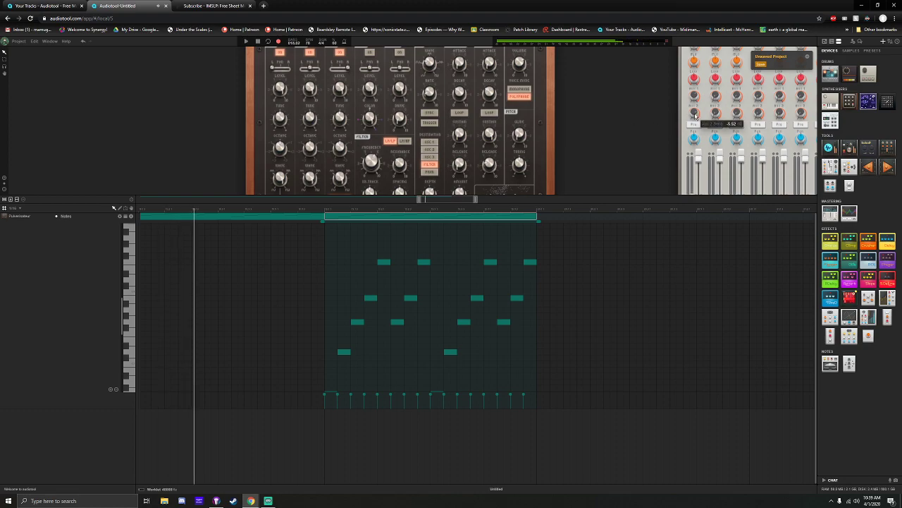
left_click_drag(695, 115, 698, 158)
mouse_move(698, 163)
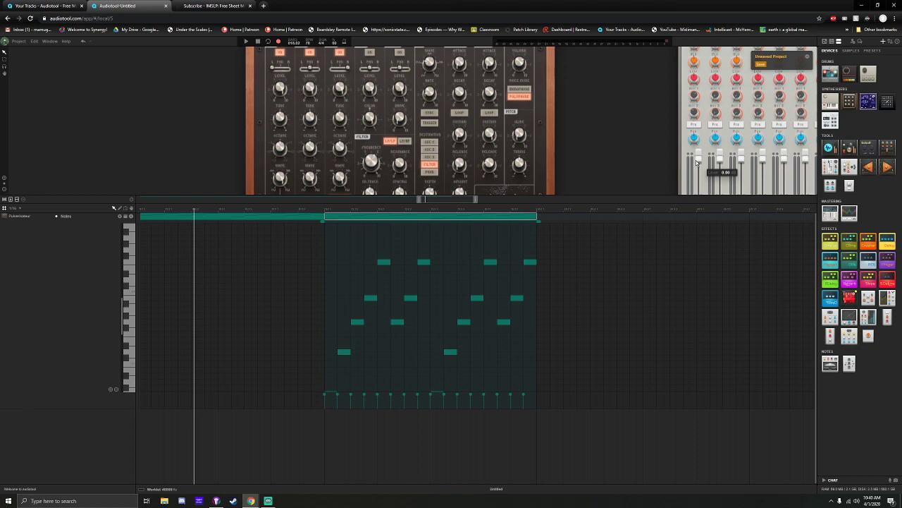
Play the passage from the start of measure 18 into measure 19
scroll(457, 329, "down", 2)
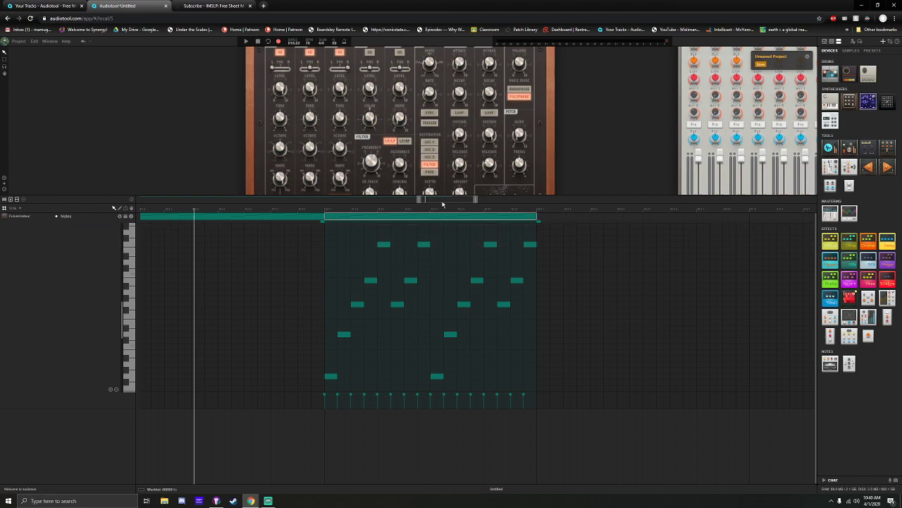
scroll(442, 204, "left", 3)
left_click(187, 211)
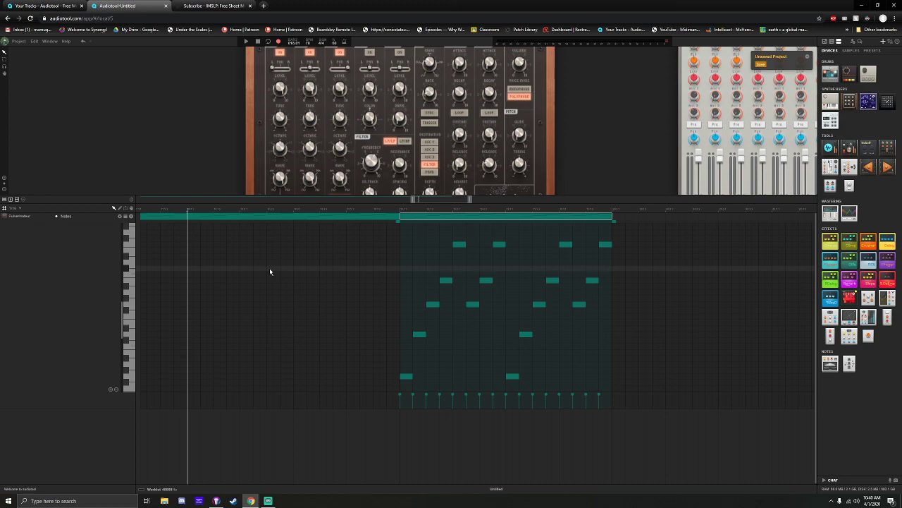
key("space")
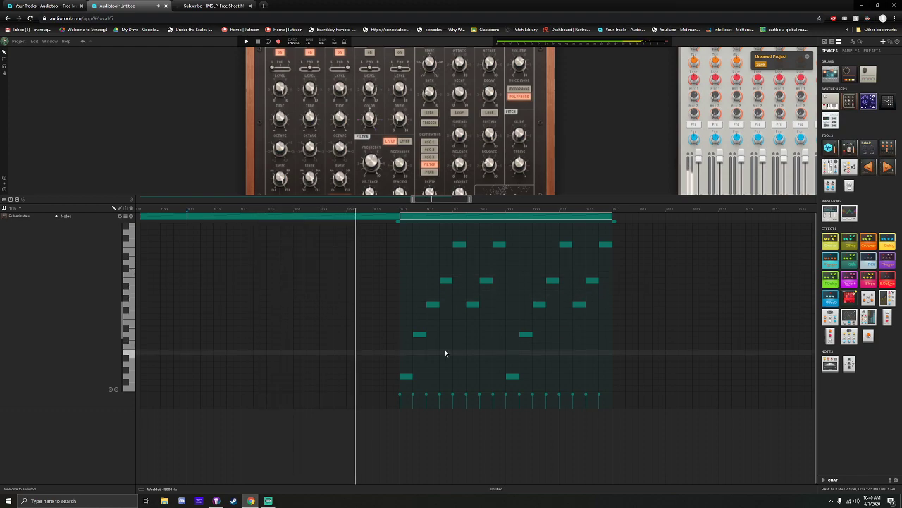
In measure 19, raise the lowest pitch five semitones, the second two and the fourth one, lower the top pitch one, and play it
left_click_drag(399, 385, 514, 346)
left_click_drag(409, 309, 529, 326)
left_click(432, 303)
left_click_drag(429, 299, 593, 277)
left_click_drag(453, 238, 604, 252)
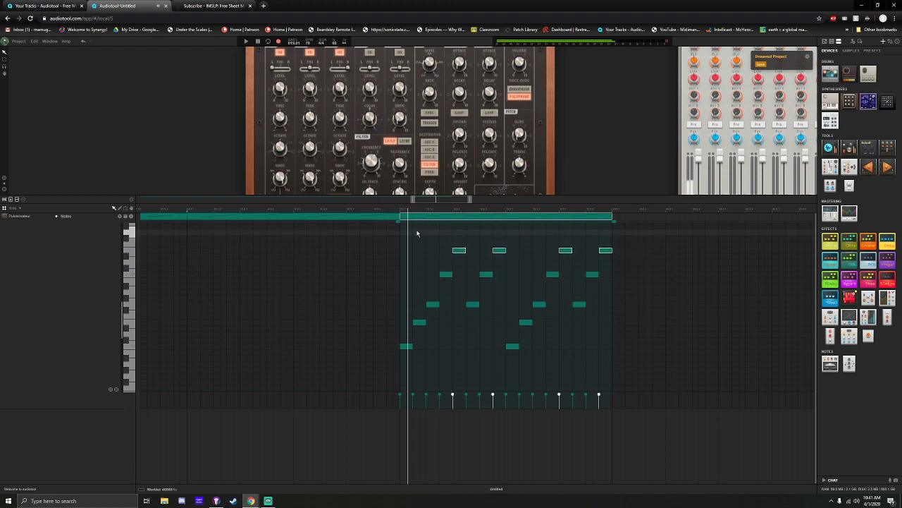
left_click(413, 210)
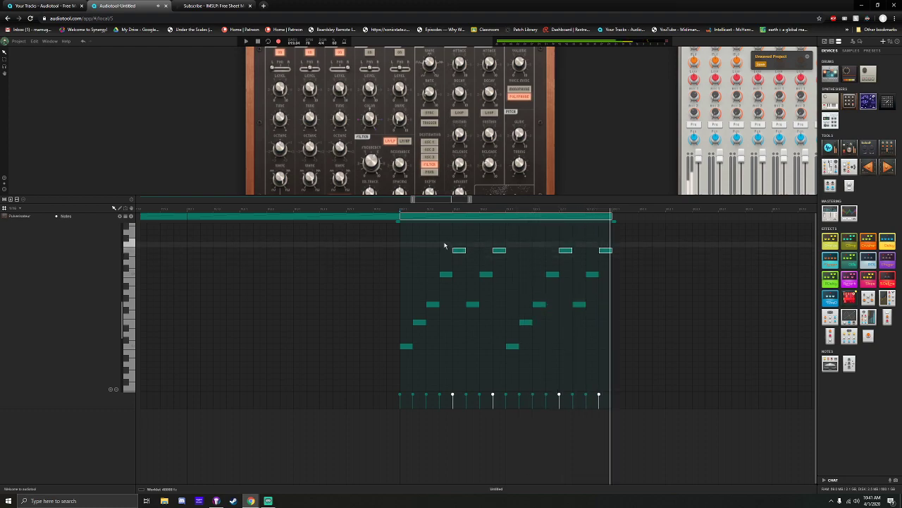
Copy the measure 19 note region into measure 20 and open the copy for note editing
left_click(413, 237)
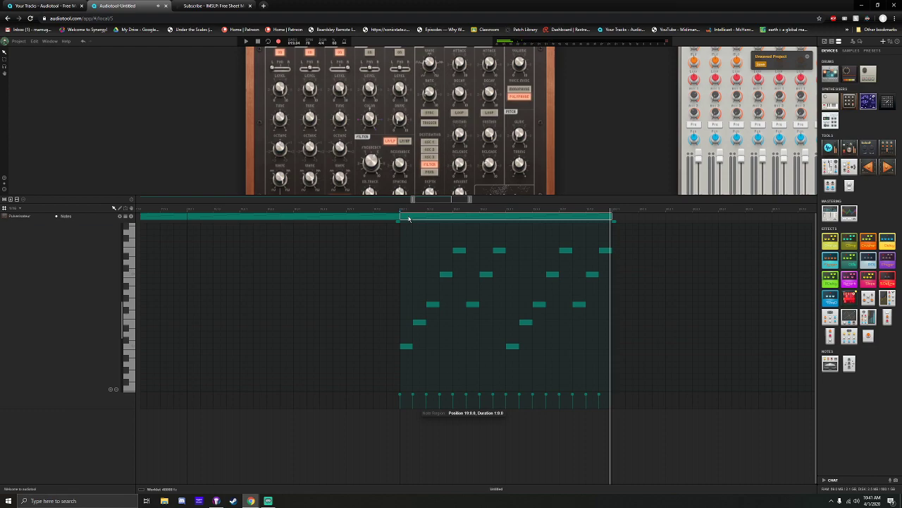
left_click_drag(408, 219, 634, 218)
left_click_drag(413, 198, 443, 204)
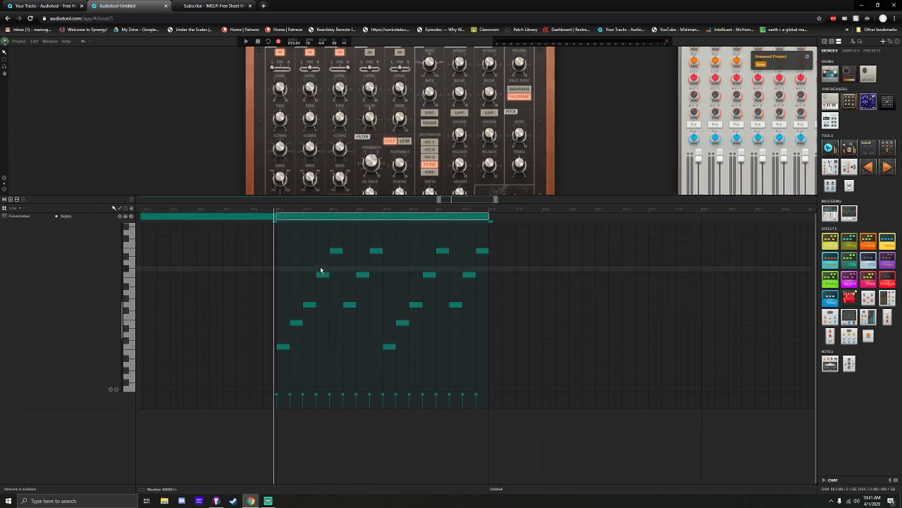
Raise the middle and second-lowest pitches in measure 20 by three semitones each and play the measure
left_click_drag(302, 293, 453, 292)
left_click_drag(285, 309, 406, 308)
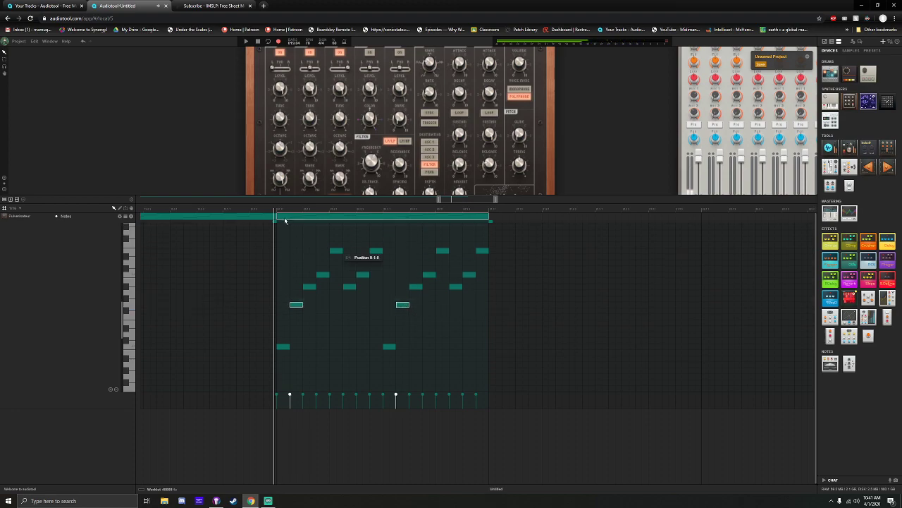
key("space")
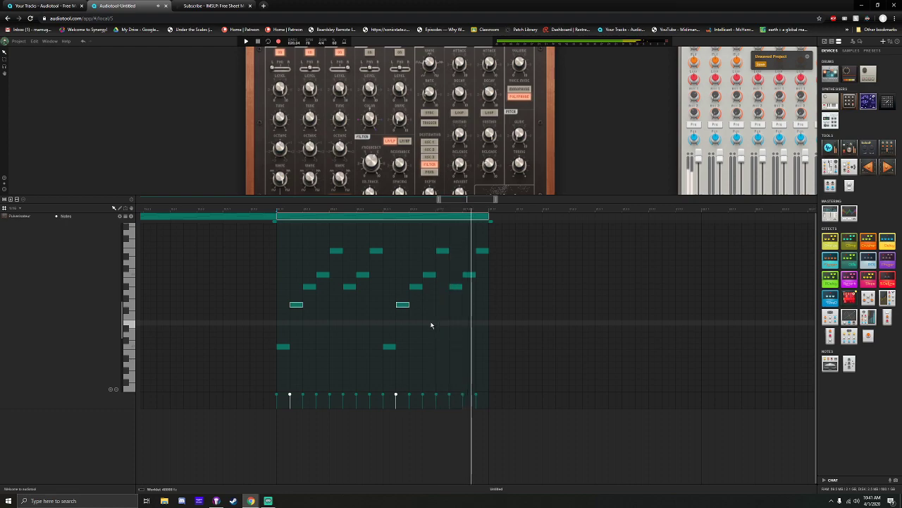
Copy the measure 20 note region into measure 21 and open the copy for note editing
left_click_drag(318, 218, 516, 222)
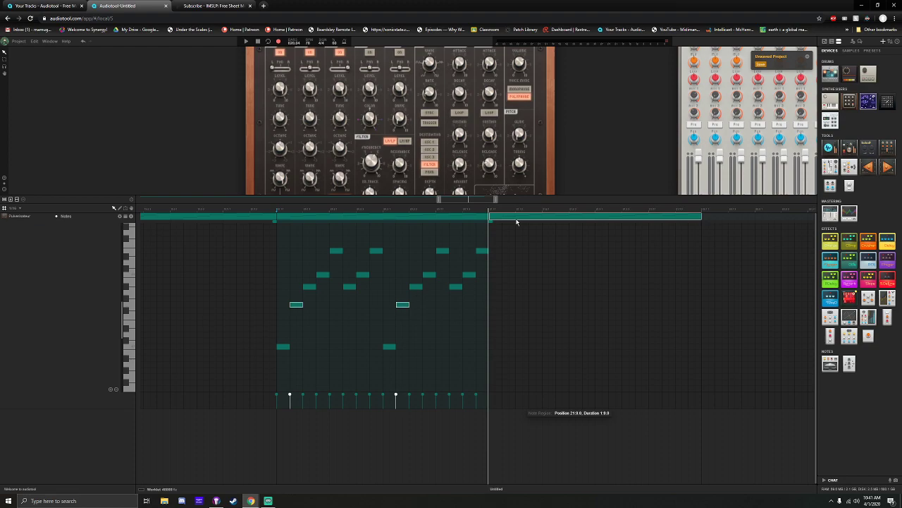
double_click(516, 219)
scroll(582, 313, "down", 3)
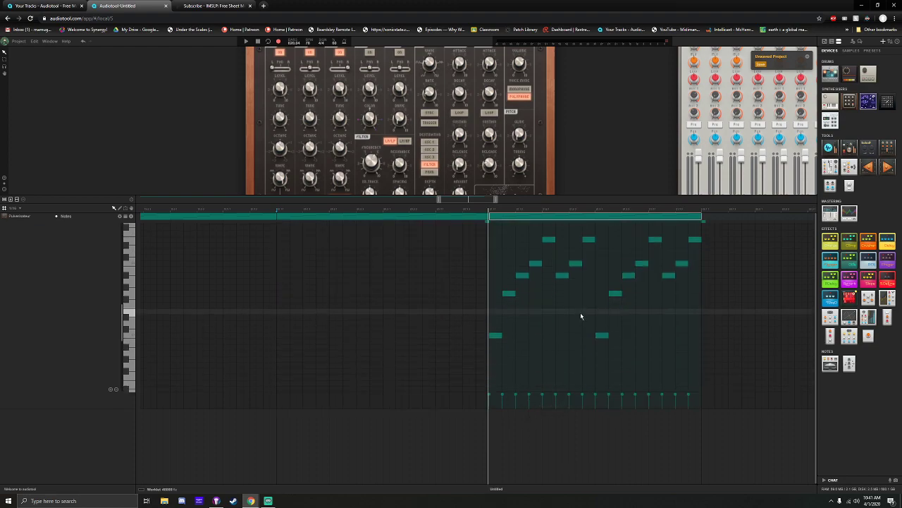
In measure 21, lower the lowest notes by seven semitones and the second-lowest notes by two semitones
left_click_drag(680, 358, 495, 372)
left_click(509, 288)
left_click(617, 288, "shift")
mouse_move(617, 287)
left_mouse_down()
mouse_move(617, 330)
mouse_move(615, 300)
left_mouse_up()
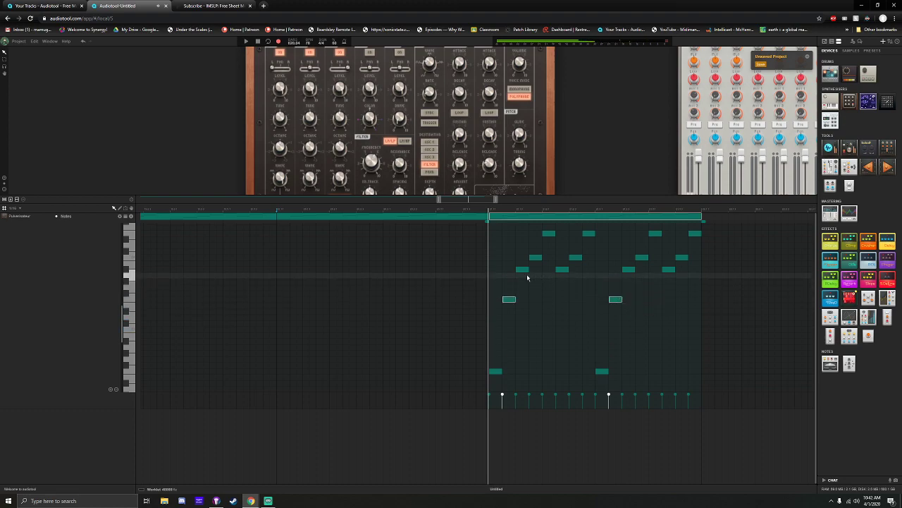
left_click(525, 272)
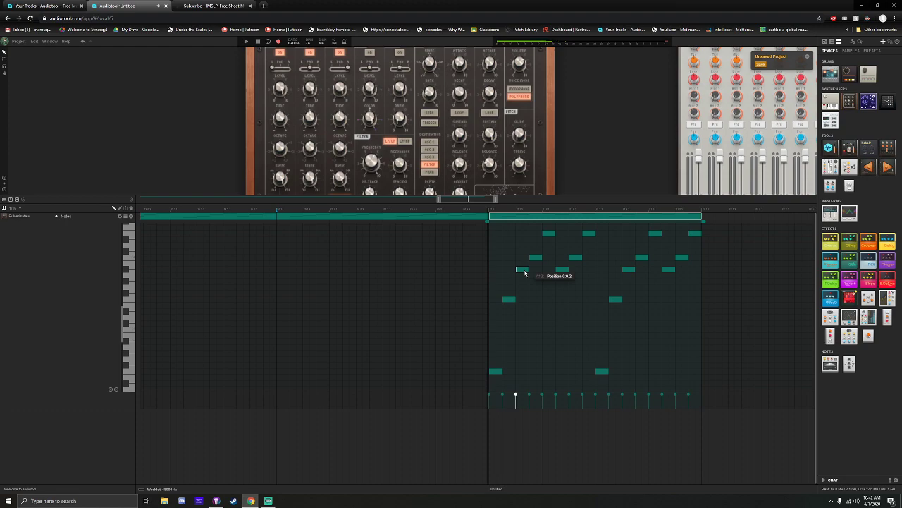
Lower the four notes on the third-lowest pitch by one semitone and copy the note region to position 22.0.0
left_click_drag(507, 266, 670, 276)
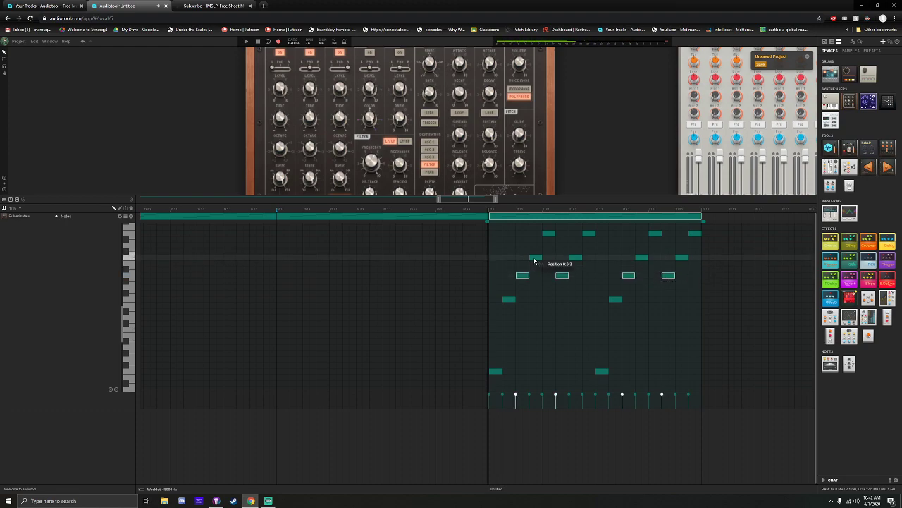
left_click_drag(540, 228, 695, 235)
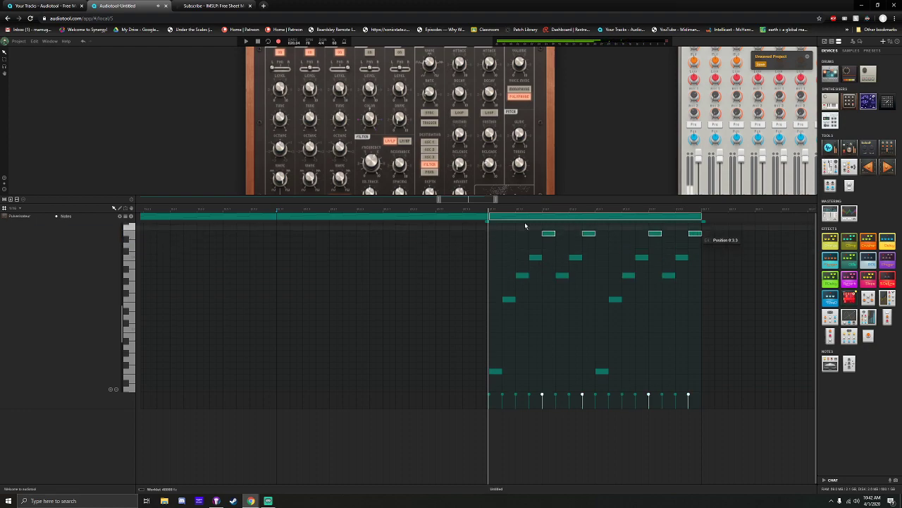
key("space")
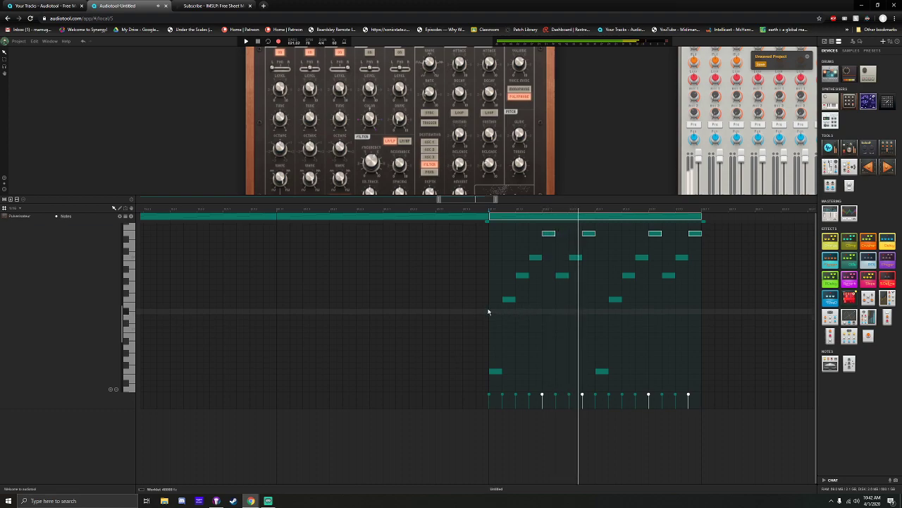
mouse_move(455, 201)
left_mouse_down()
mouse_move(478, 202)
mouse_move(471, 203)
left_mouse_up()
key("space")
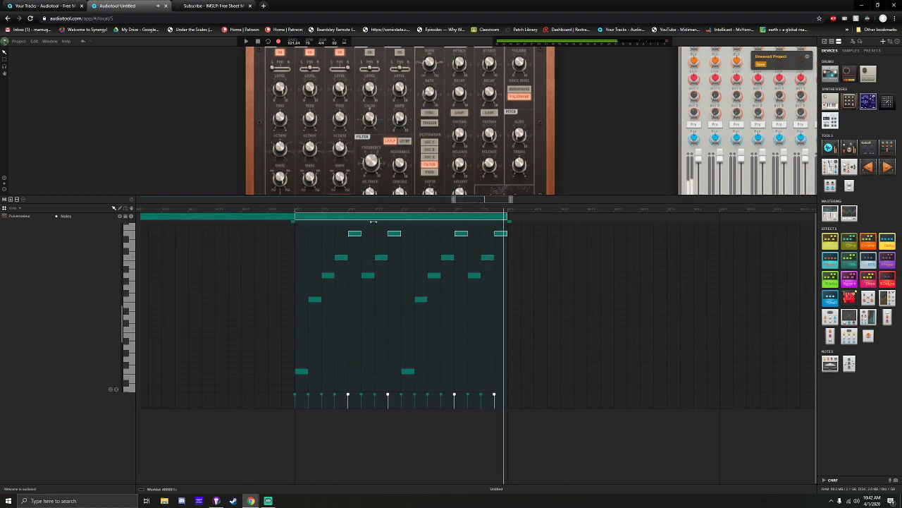
left_click_drag(354, 220, 424, 219)
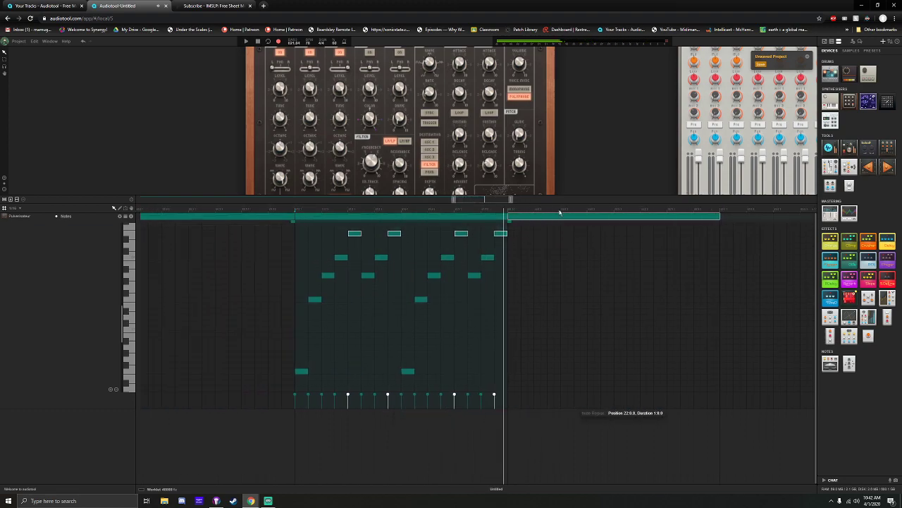
Continue the IMSLP download in the browser and read the first prelude in The Well-Tempered Clavier score through page 4
left_click(225, 7)
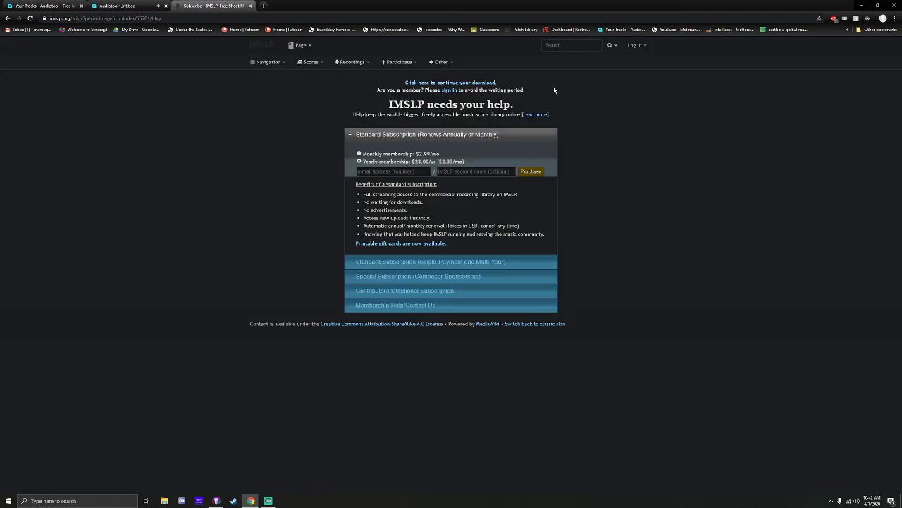
left_click(488, 83)
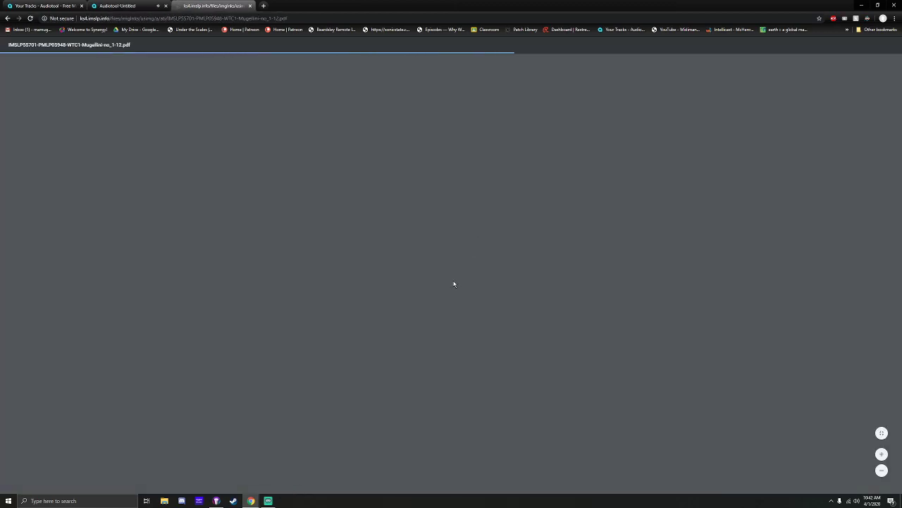
scroll(589, 327, "down", 5)
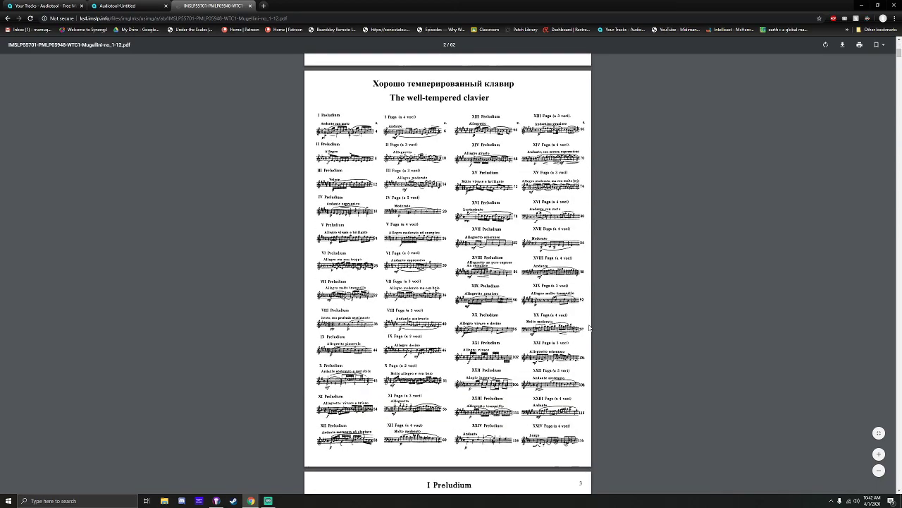
scroll(590, 327, "down", 8)
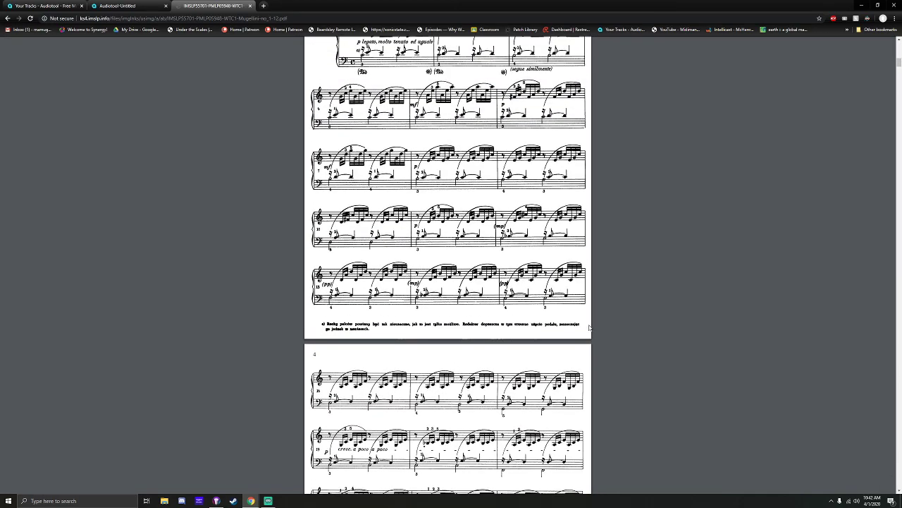
left_click(879, 455)
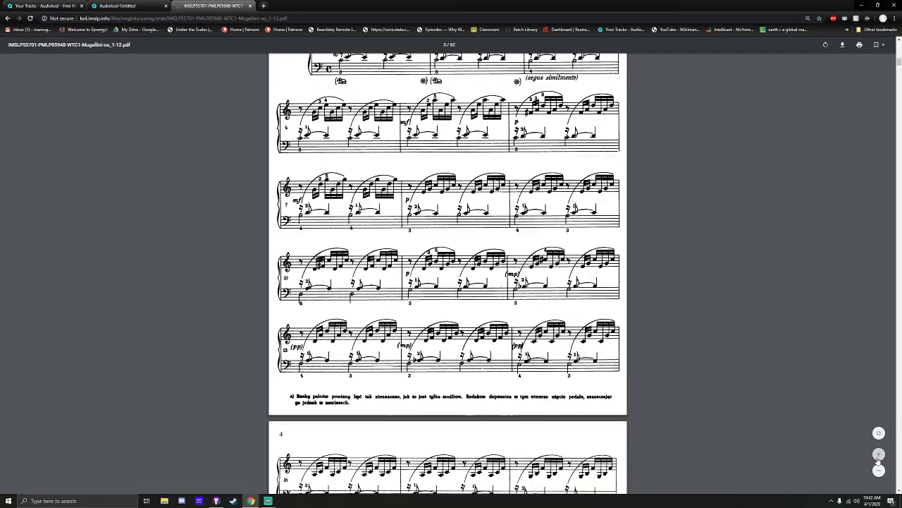
scroll(618, 307, "down", 4)
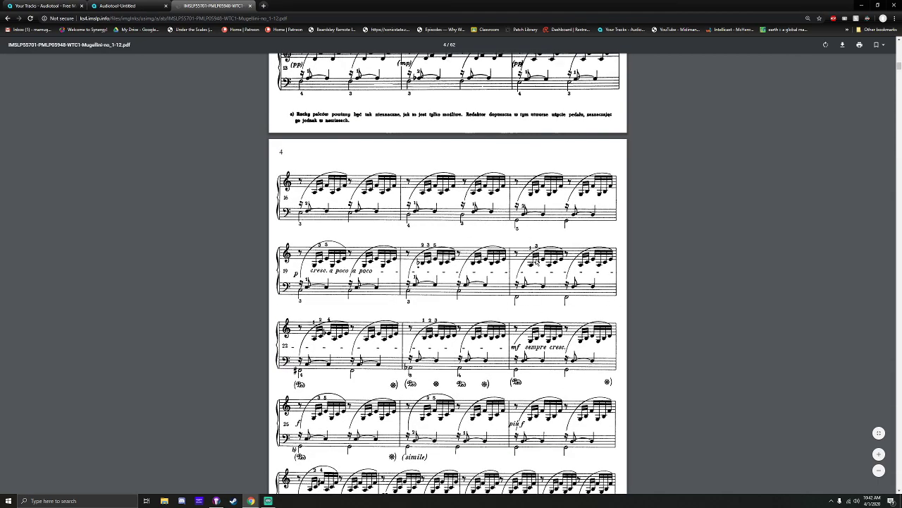
scroll(557, 293, "down", 2)
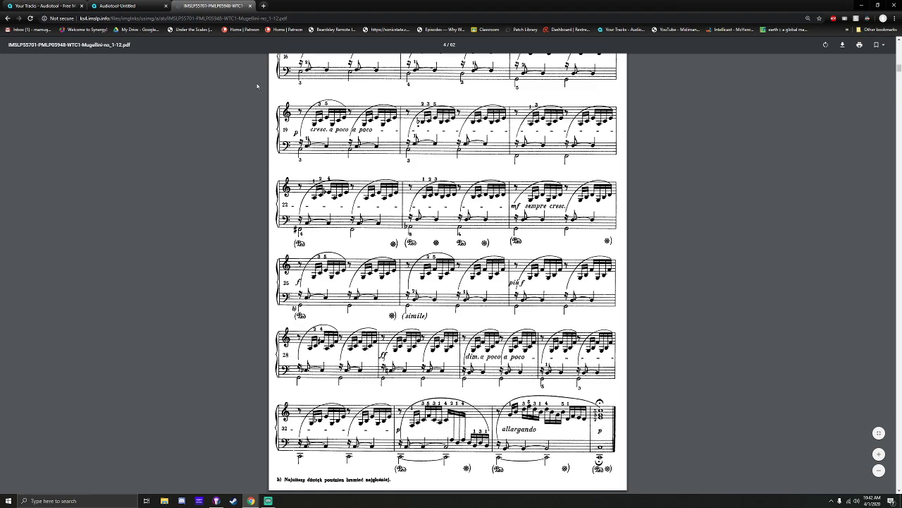
In Audiotool, open the region at 22.0.0, raise its two bass notes one semitone and lower the second-lowest pair five semitones
left_click(124, 6)
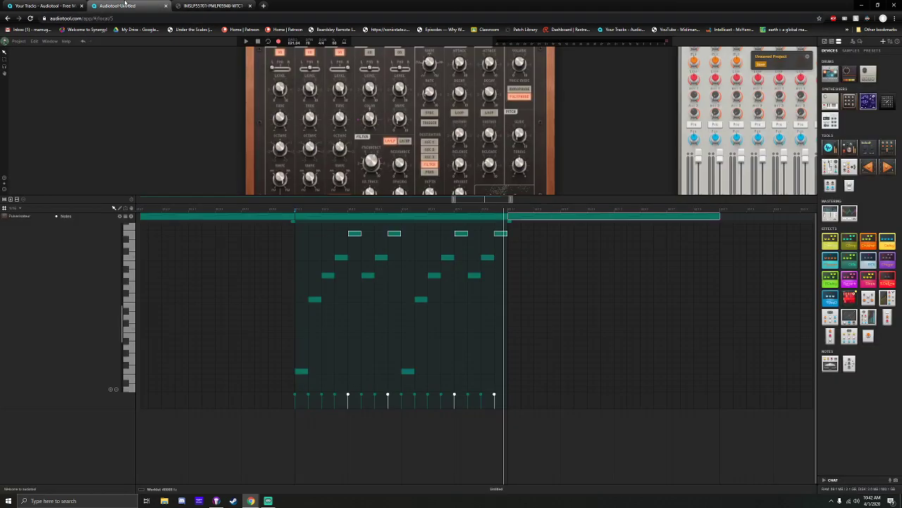
double_click(544, 216)
left_click_drag(506, 358, 622, 366)
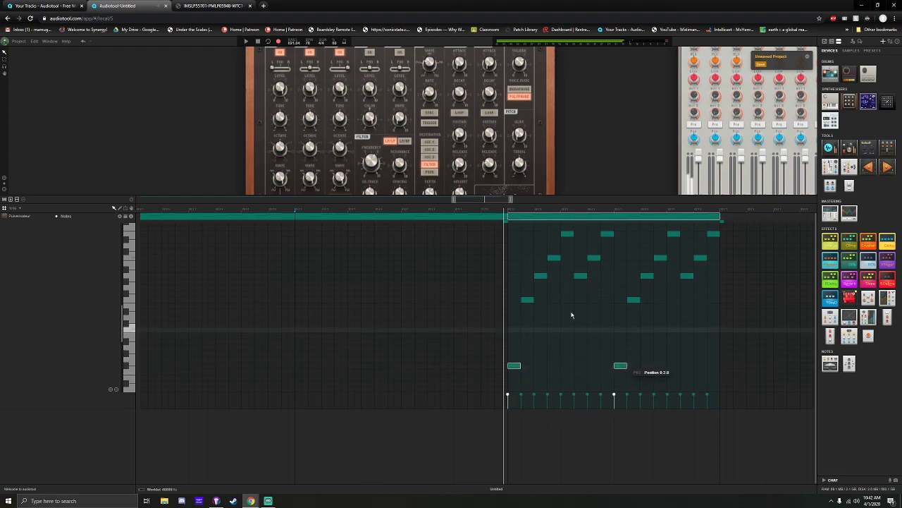
left_click_drag(520, 291, 635, 329)
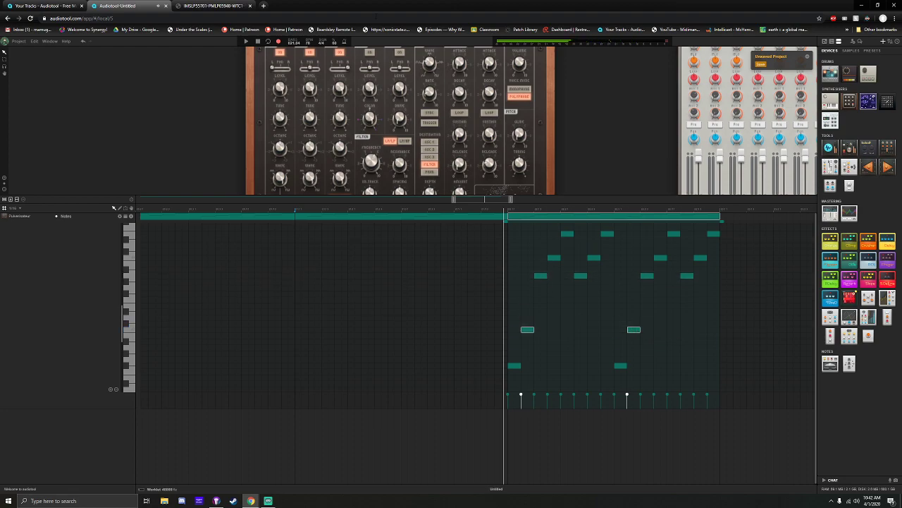
Compare the measure with the score PDF, lower the region's four highest notes by one semitone in Audiotool and play it back
left_click(208, 5)
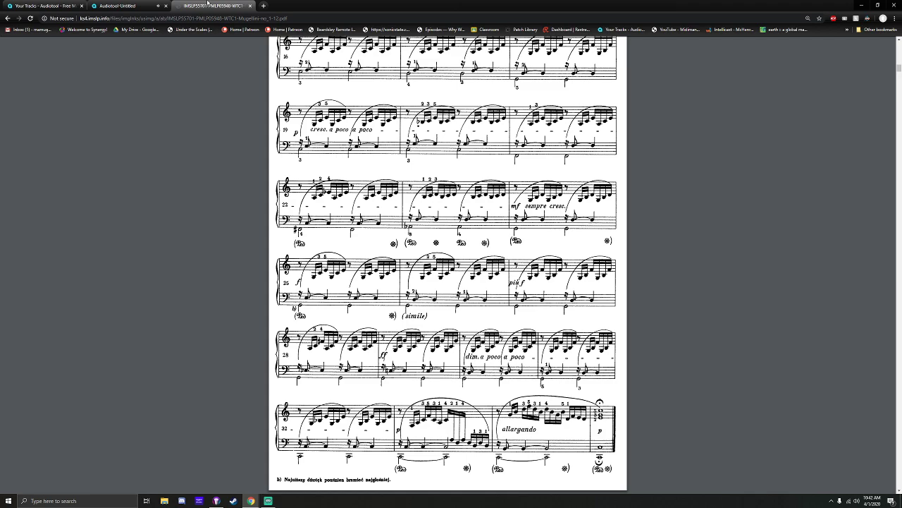
left_click(119, 5)
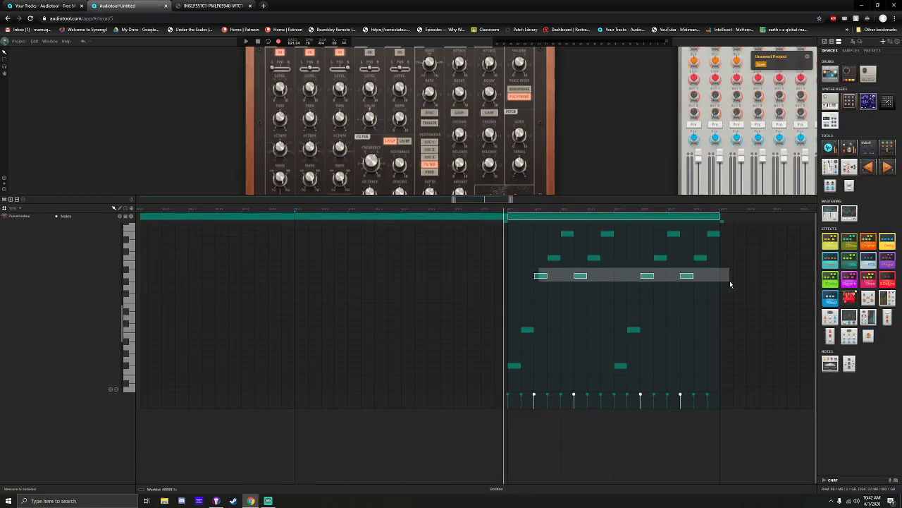
mouse_move(687, 277)
left_mouse_down()
mouse_move(688, 286)
mouse_move(688, 277)
left_mouse_up()
left_click_drag(559, 225, 689, 246)
left_click(711, 235)
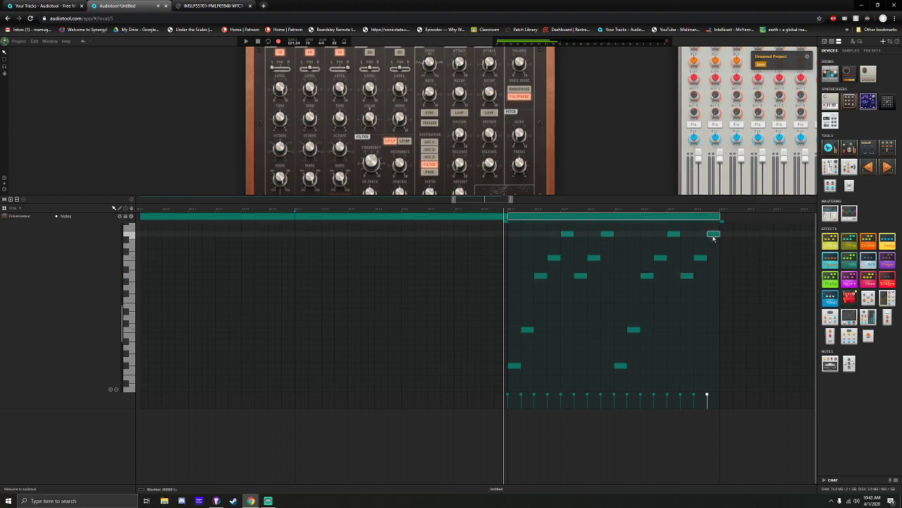
left_click_drag(544, 229, 716, 242)
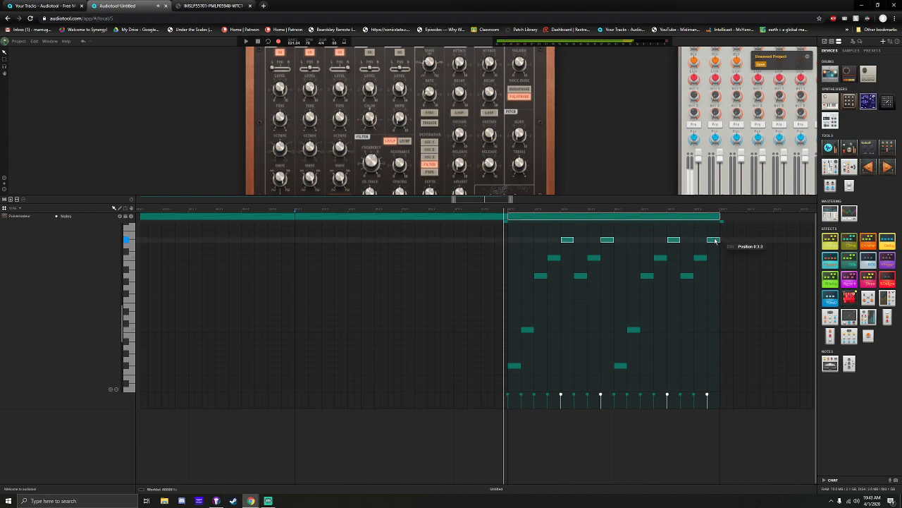
key("space")
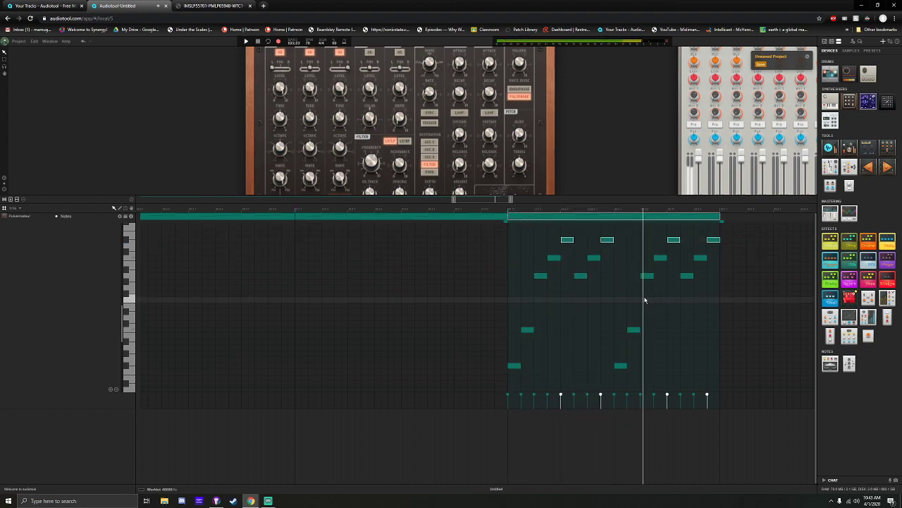
key("space")
Copy the finished region into the following measure and check the corresponding bar in the score PDF
left_click_drag(498, 201, 525, 203)
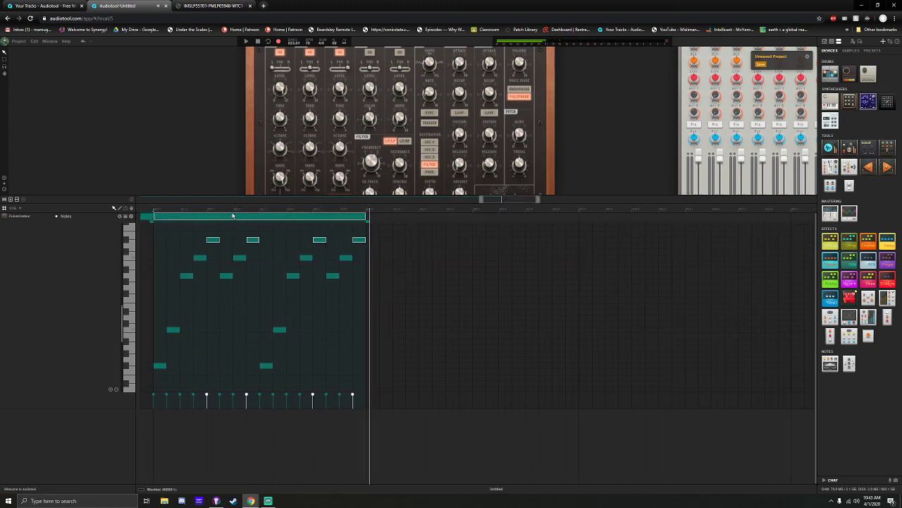
left_click_drag(209, 218, 423, 218)
left_click(224, 4)
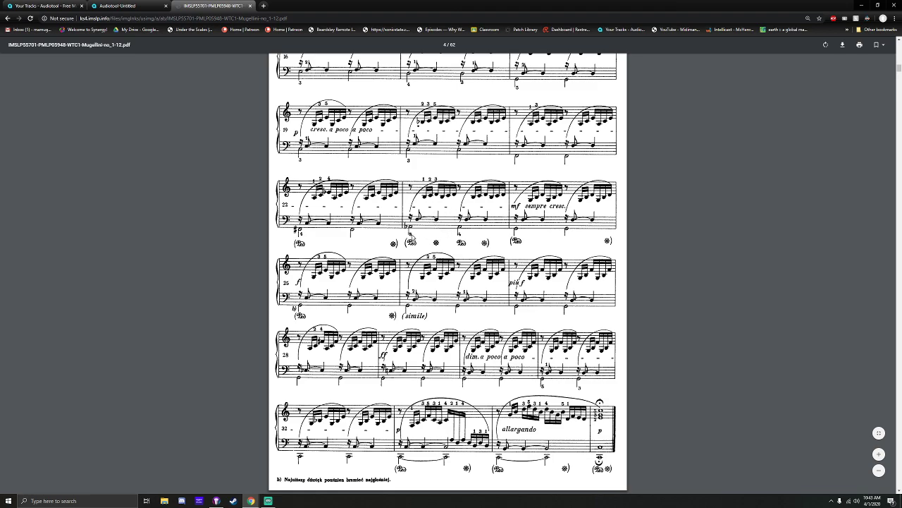
left_click(151, 6)
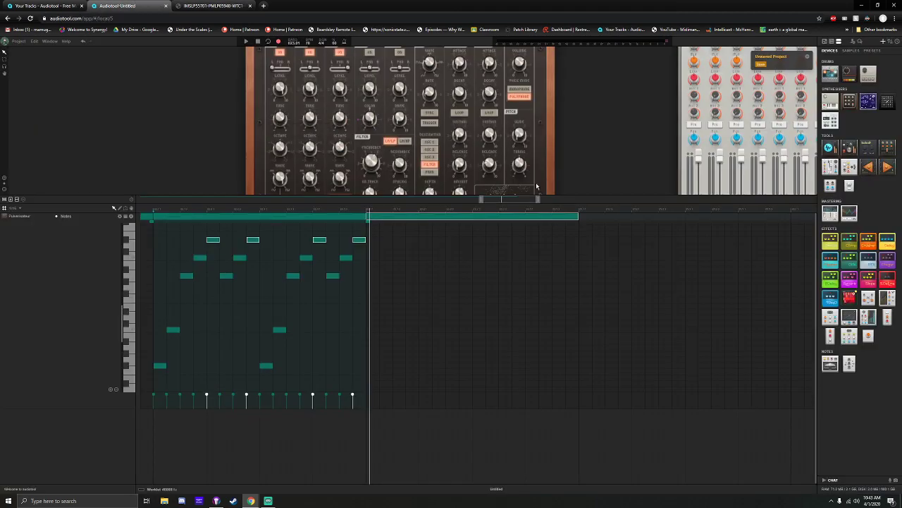
Open the new copy's notes, raise the two bass notes two semitones and the second-lowest pair five semitones
double_click(401, 218)
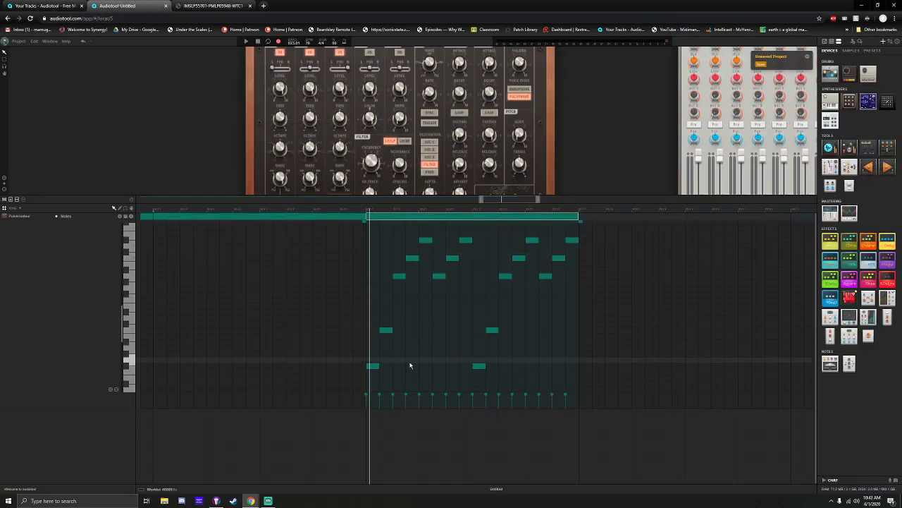
left_click_drag(377, 354, 478, 353)
left_click_drag(387, 319, 491, 304)
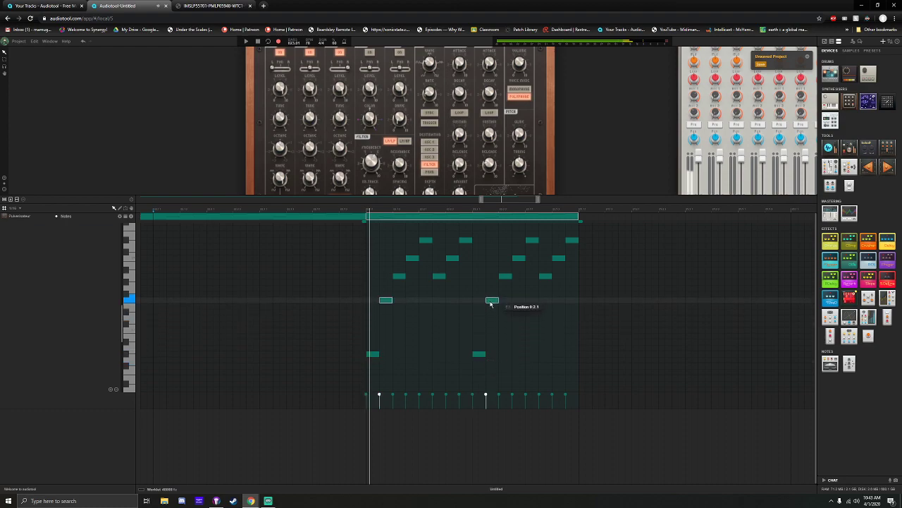
Raise the four notes on the third-lowest pitch by two semitones and lower the four highest notes by one semitone
left_click(392, 270)
left_click_drag(393, 271, 564, 286)
left_click_drag(505, 276, 505, 268)
left_click_drag(415, 234, 571, 249)
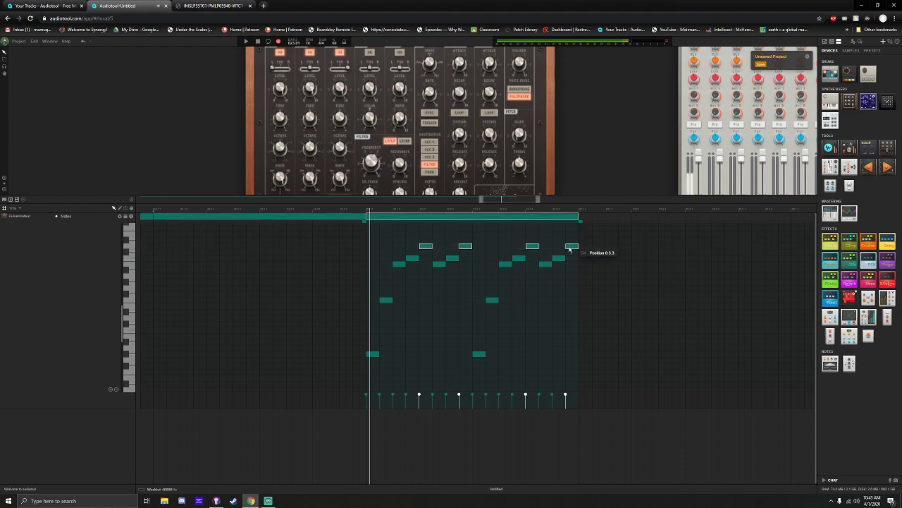
Play the edited measure from its start and copy its region to position 24.0.0
left_click(366, 212)
key("space")
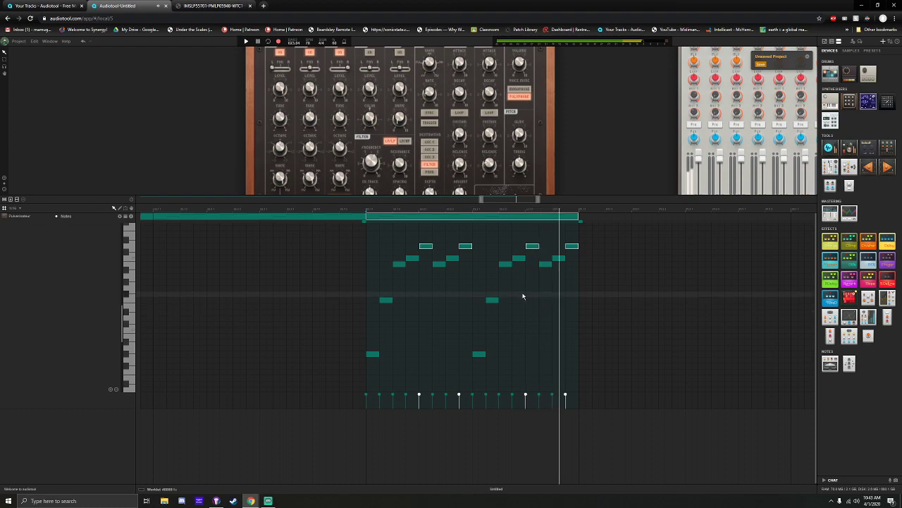
left_click_drag(401, 215, 617, 221)
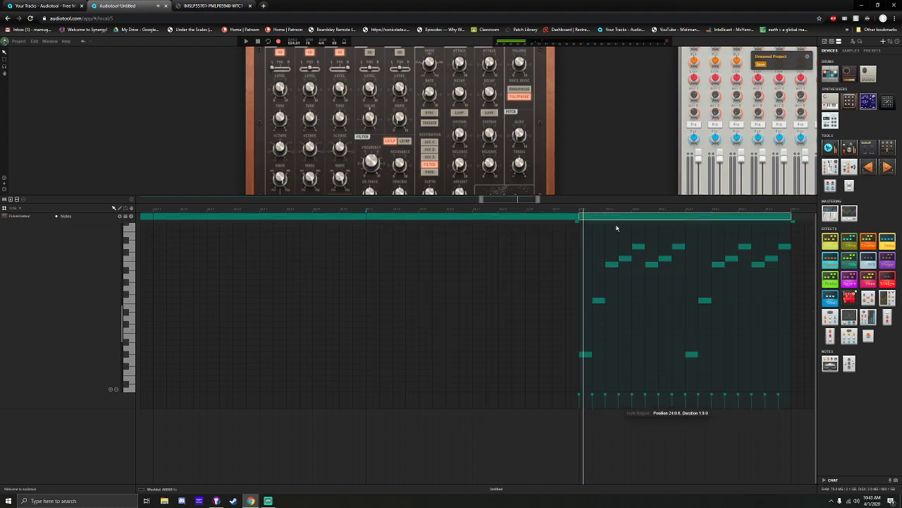
In the region at 24.0.0, lower the two bass notes one semitone and the four third-lowest-pitch notes four semitones
left_click_drag(578, 343, 694, 356)
left_click_drag(724, 366, 585, 361)
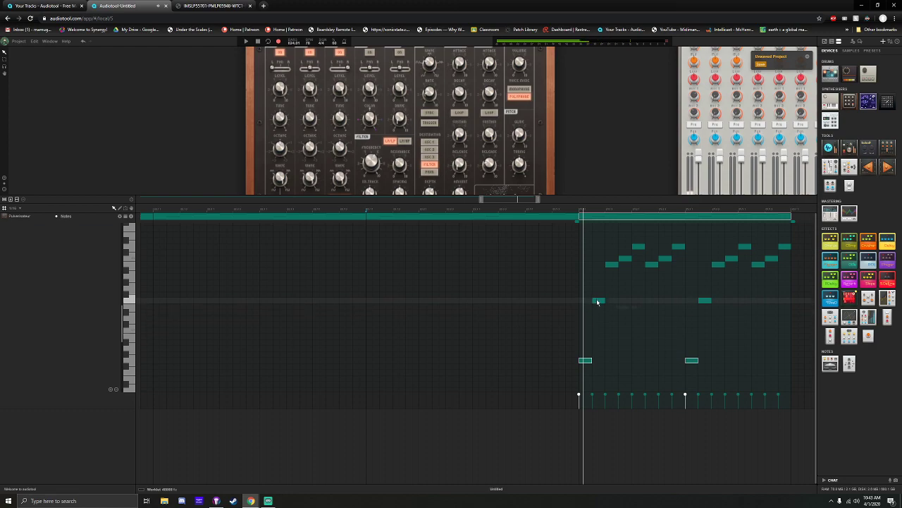
left_click_drag(598, 267, 774, 273)
left_click_drag(717, 265, 716, 289)
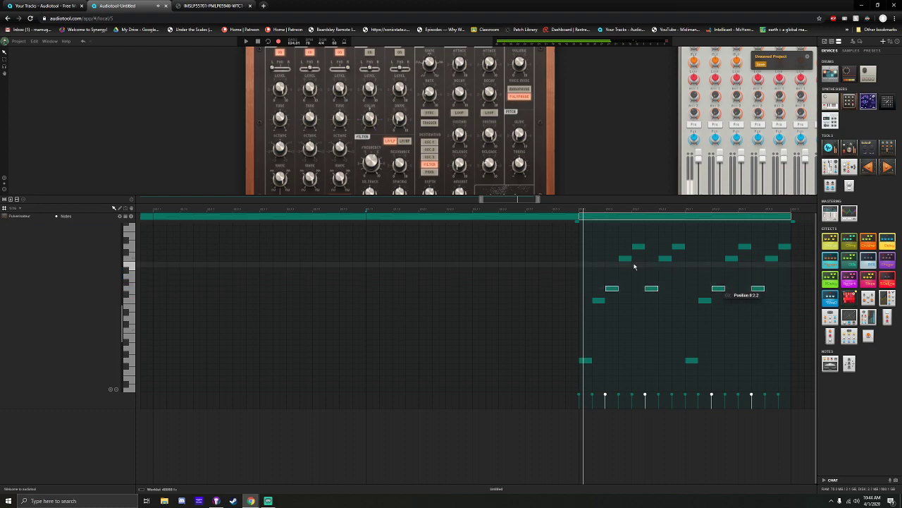
Lower the four notes on the second-highest pitch by one semitone and play the measure back
left_click_drag(605, 253, 772, 266)
left_click_drag(625, 238, 785, 252)
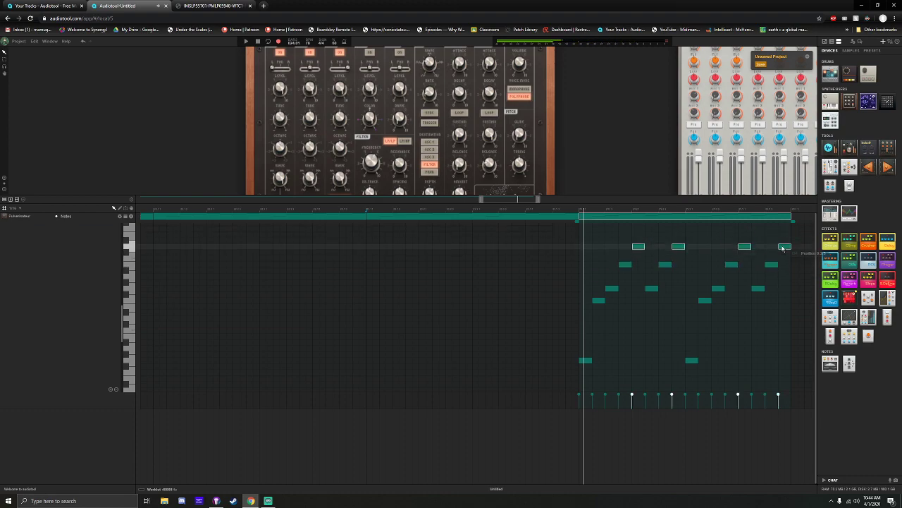
left_click(784, 247)
key("space")
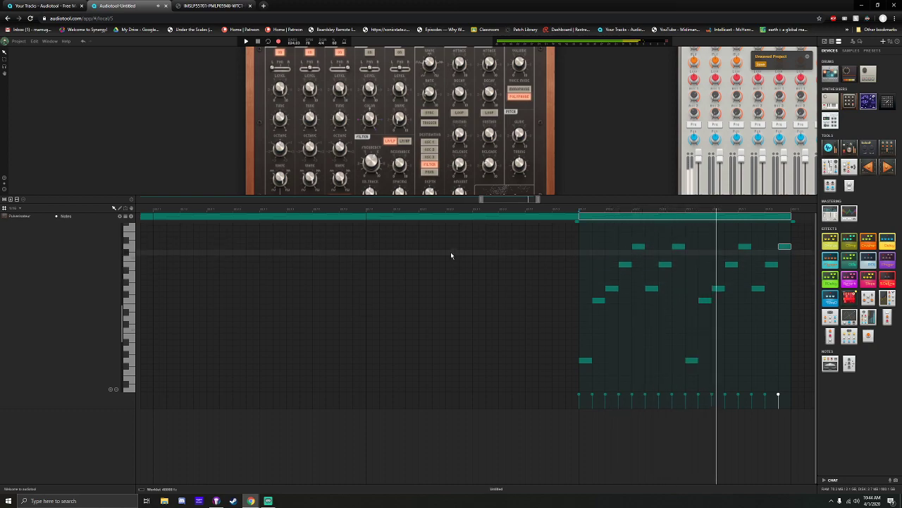
Copy the region to position 25.0.0 and lower the copy's second-lowest pair of notes by one semitone
left_click_drag(512, 203, 540, 204)
left_click_drag(305, 217, 522, 227)
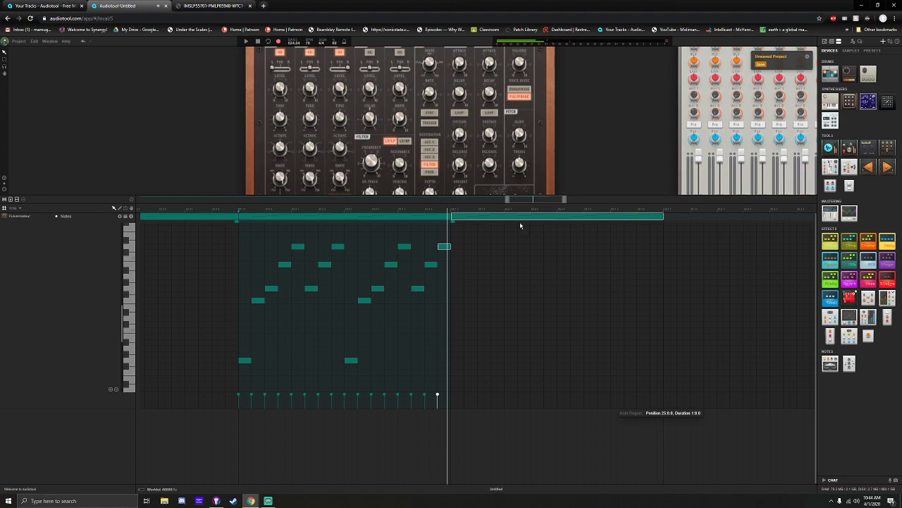
double_click(521, 217)
left_click_drag(614, 318, 471, 308)
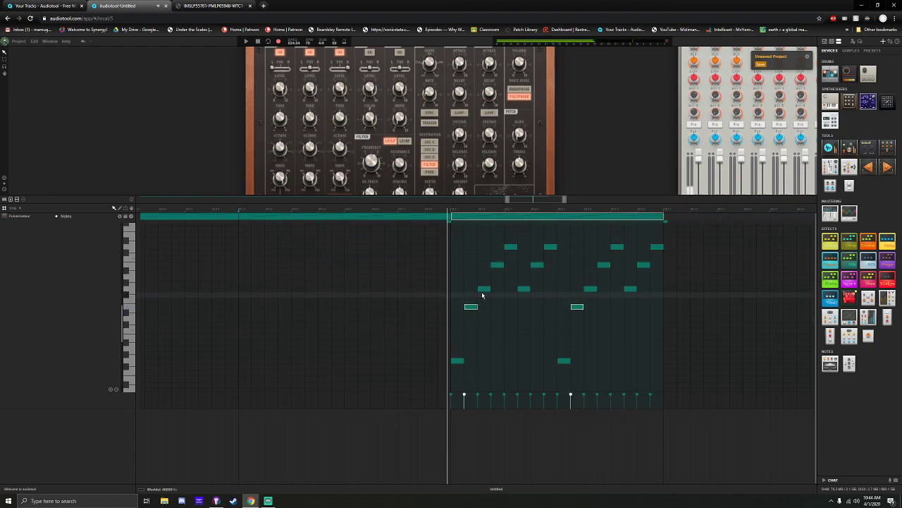
Raise the four notes on the second-highest pitch by one semitone and the four highest notes by two semitones
left_click(496, 265)
left_click_drag(527, 267, 643, 259)
left_click_drag(503, 237, 617, 235)
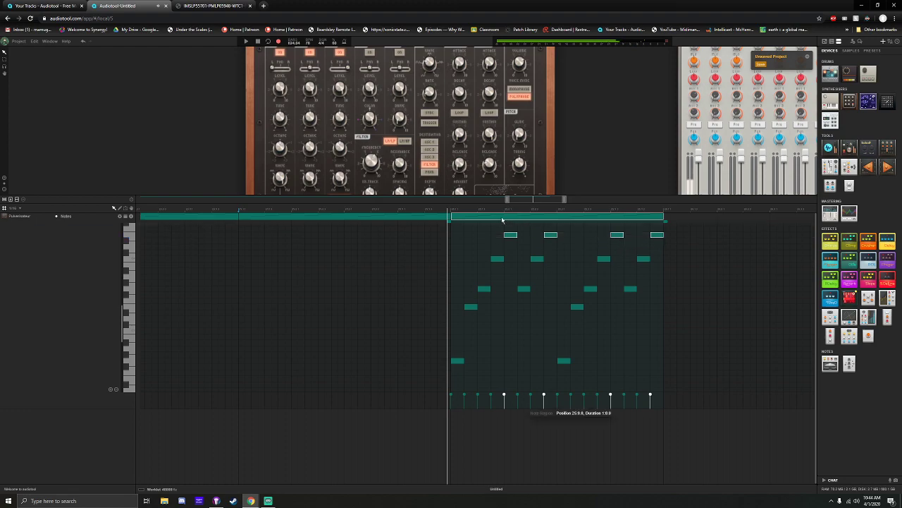
Play back the measure at 25.0.0 and copy its region to position 26.0.0
key("space")
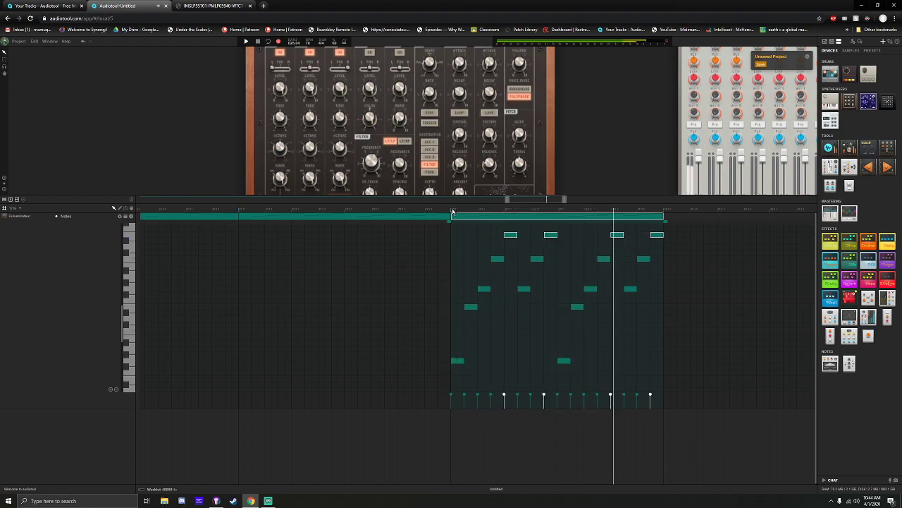
left_click_drag(524, 200, 543, 201)
left_click_drag(221, 226, 475, 218)
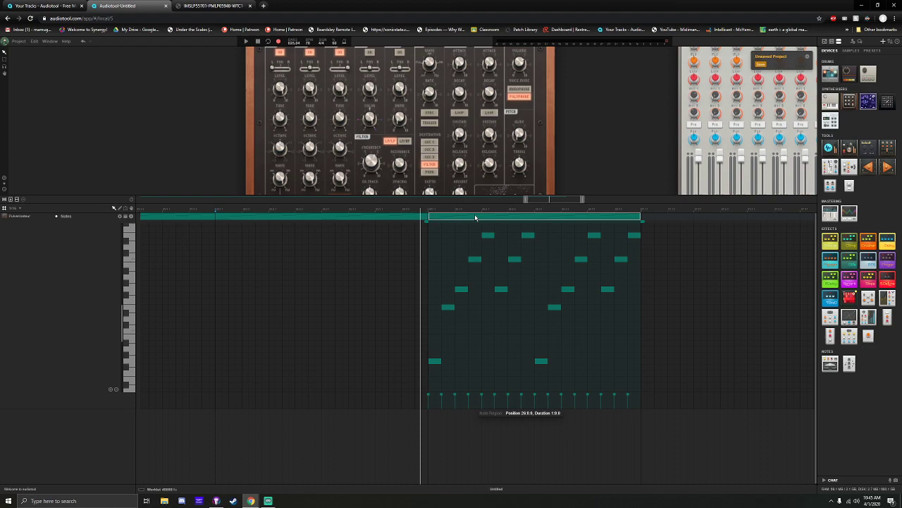
Switch to Streamlabs OBS and remove the Video Capture Device source from the scene named Scene
left_click(268, 501)
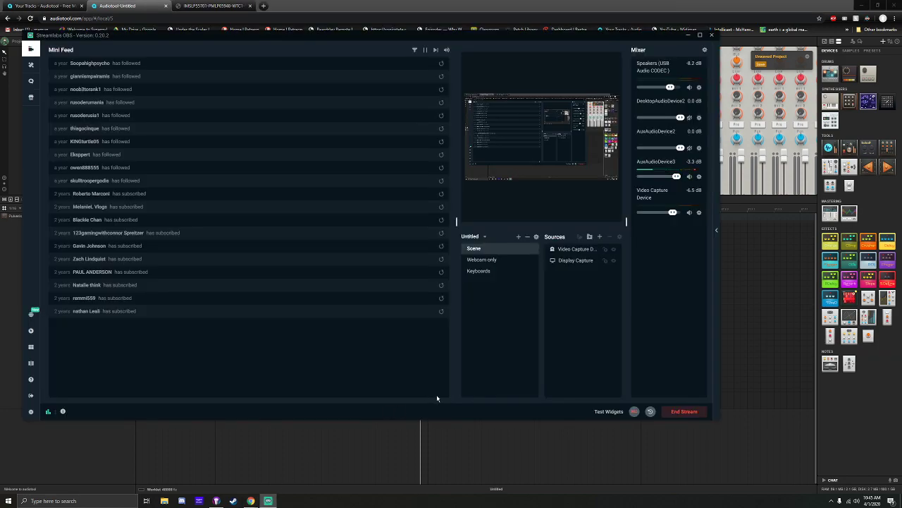
left_click(485, 260)
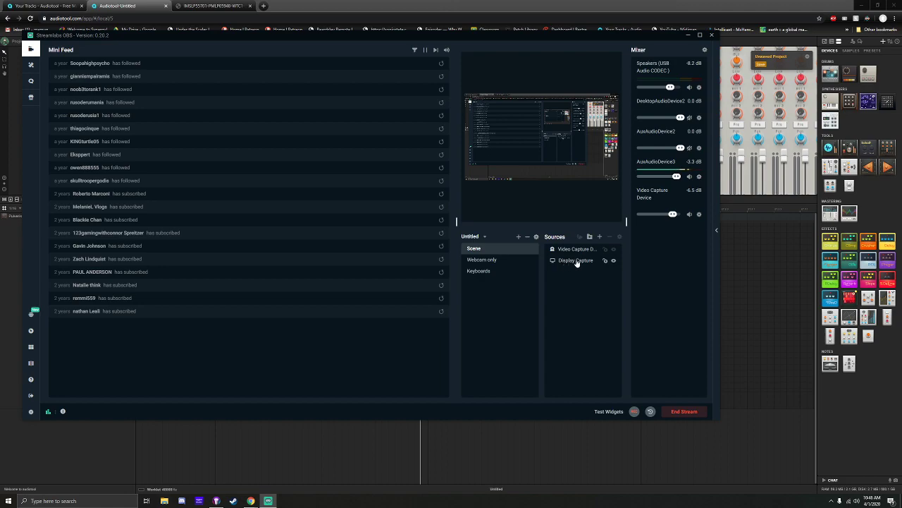
left_click(594, 262)
left_click(577, 252)
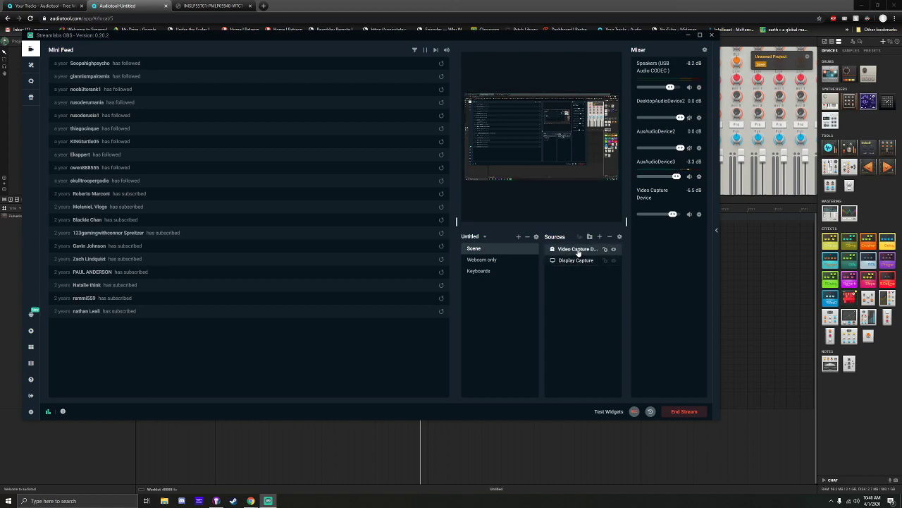
left_click(610, 237)
left_click(471, 251)
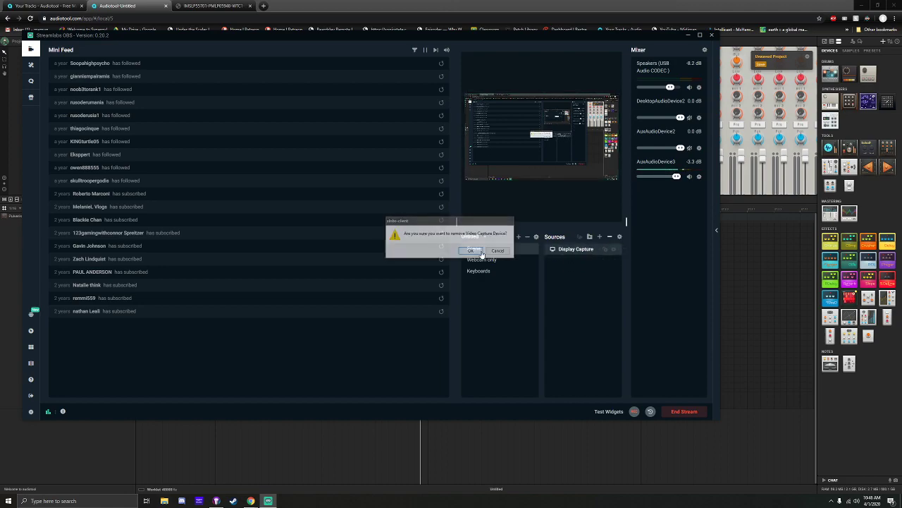
Add a video capture source to the scene using the existing Logitech camera source
left_click(600, 237)
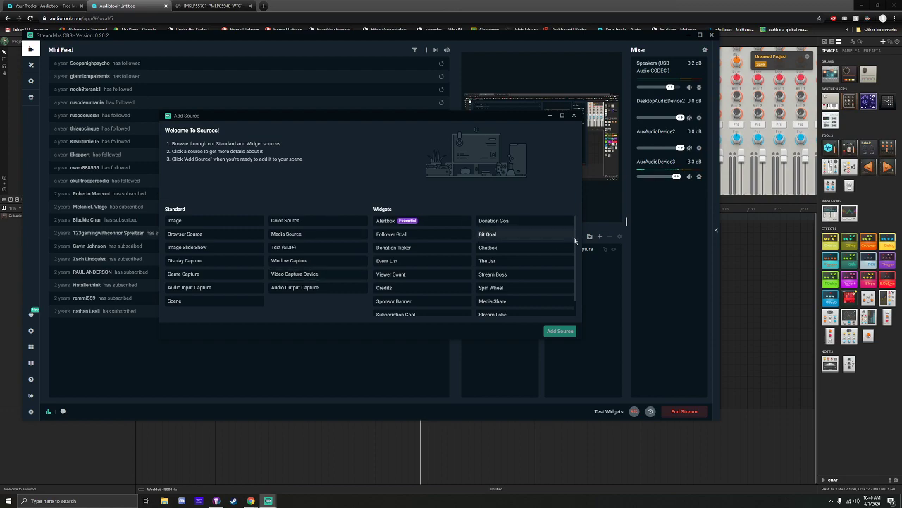
scroll(577, 261, "down", 2)
scroll(577, 256, "up", 2)
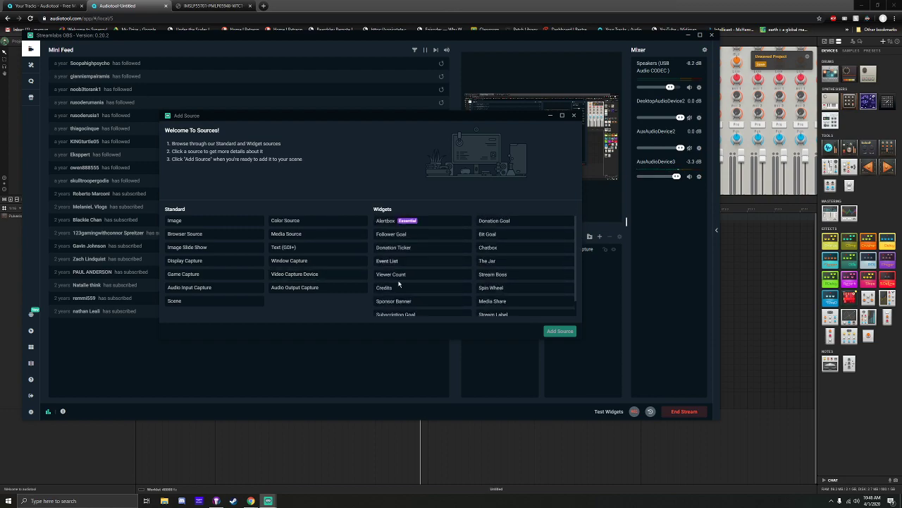
left_click(298, 279)
left_click(559, 331)
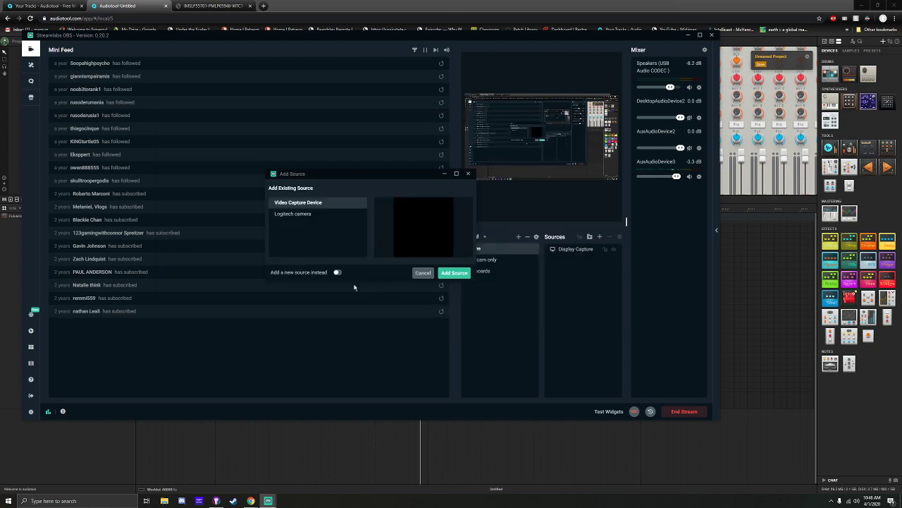
left_click(300, 216)
left_click(456, 274)
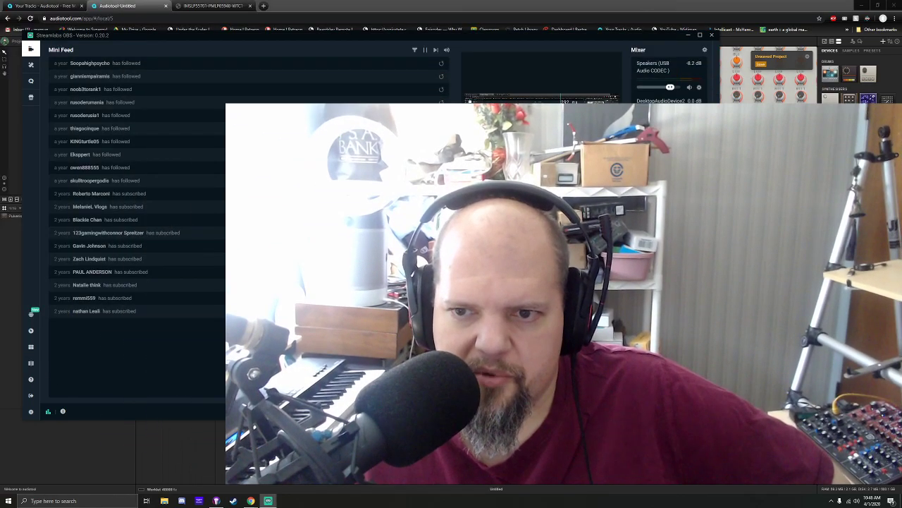
Shrink the Logitech camera picture into the lower-right corner of the captured display, keeping Scene as the active scene
left_click_drag(561, 144, 561, 148)
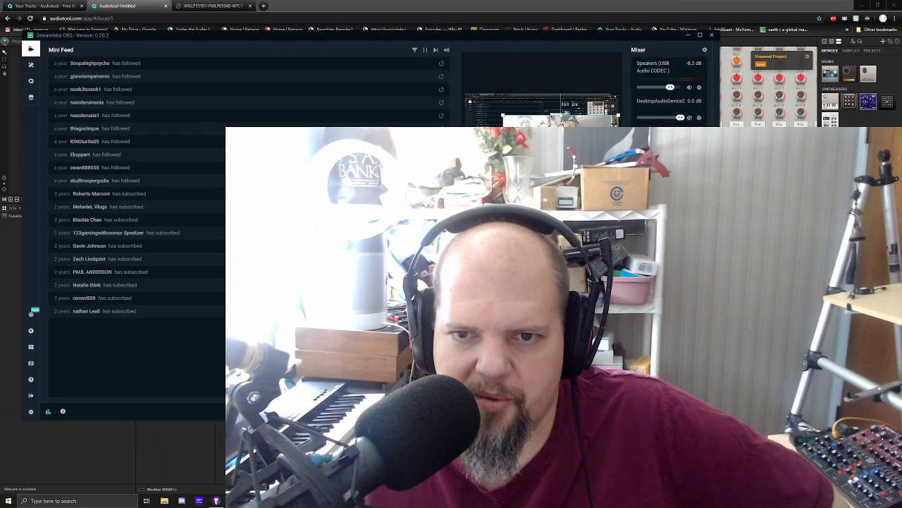
left_click_drag(502, 114, 588, 164)
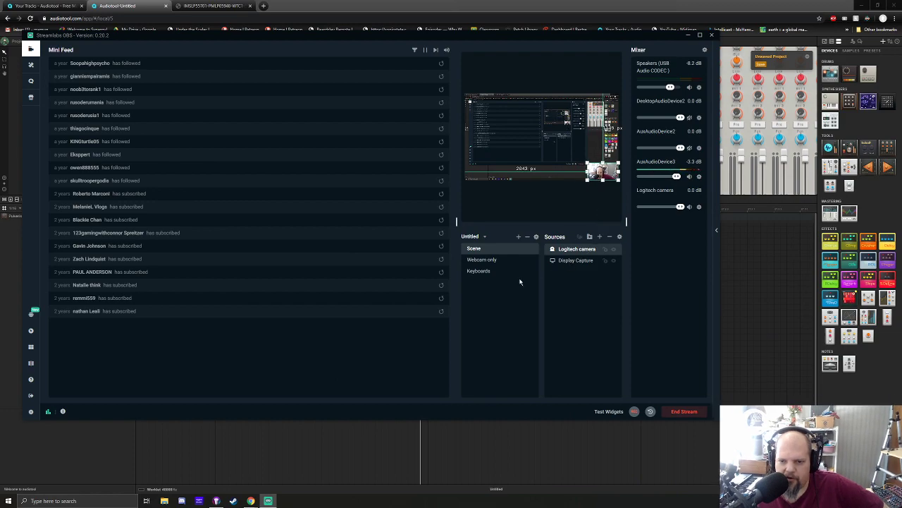
left_click(486, 261)
left_click(482, 249)
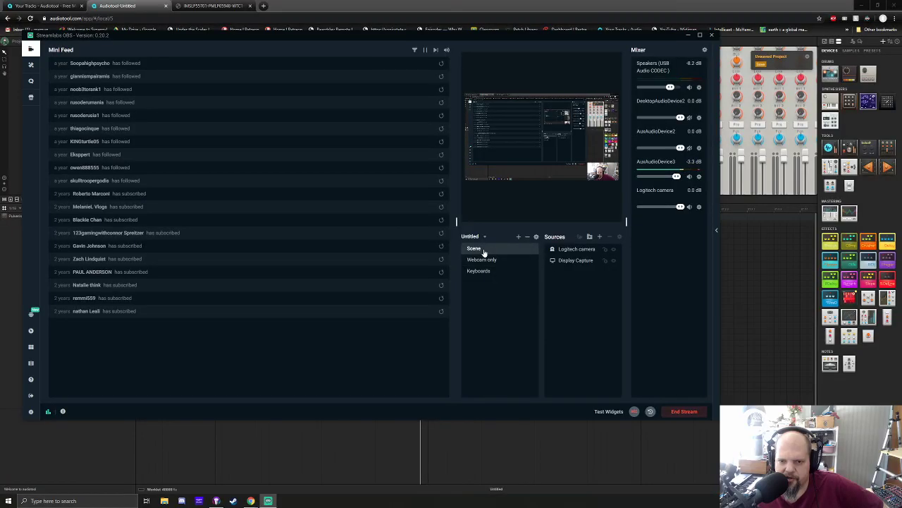
Switch back to Audiotool and play the music from the start of the measure at 25.0.0
left_click(113, 3)
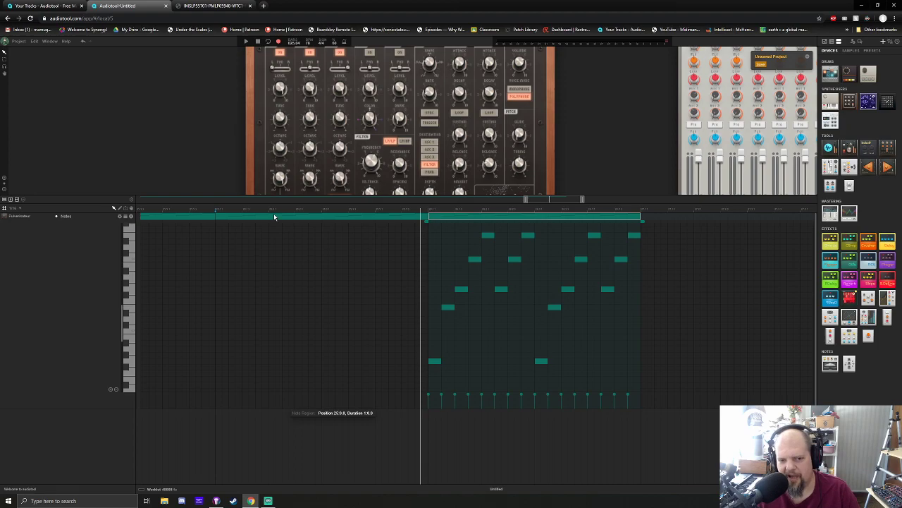
left_click(268, 500)
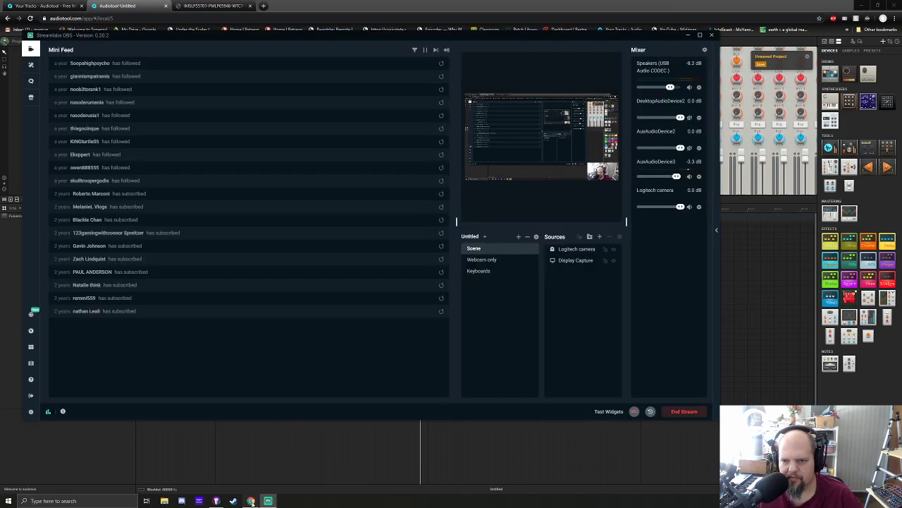
mouse_move(251, 501)
left_click(279, 471)
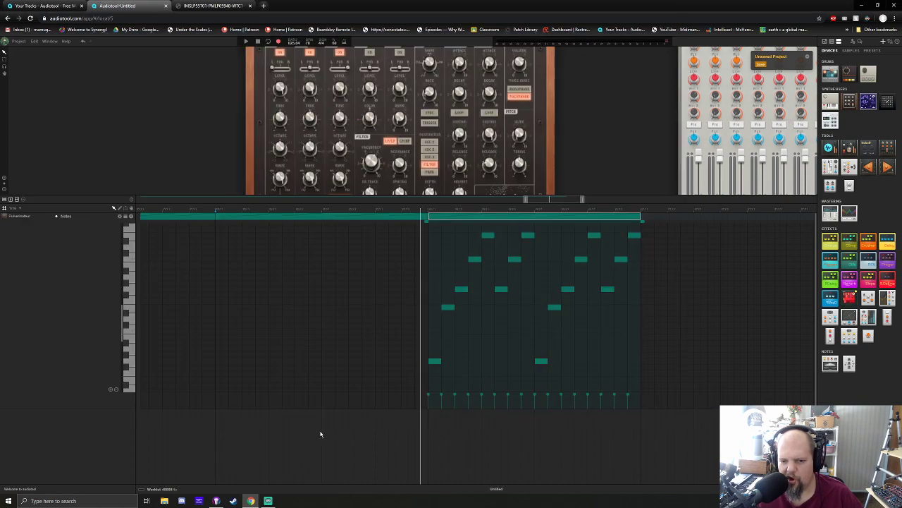
left_click(215, 209)
key("space")
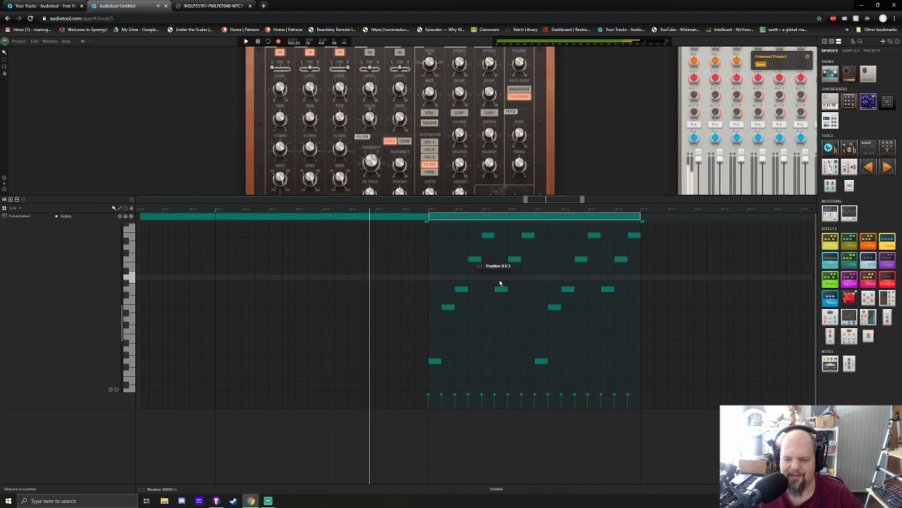
In the region at 26.0.0, lower the second-lowest pair of notes by two semitones and compare the measure with the score
mouse_move(438, 301)
left_mouse_down()
mouse_move(557, 310)
mouse_move(556, 320)
left_mouse_up()
left_click_drag(452, 278, 619, 300)
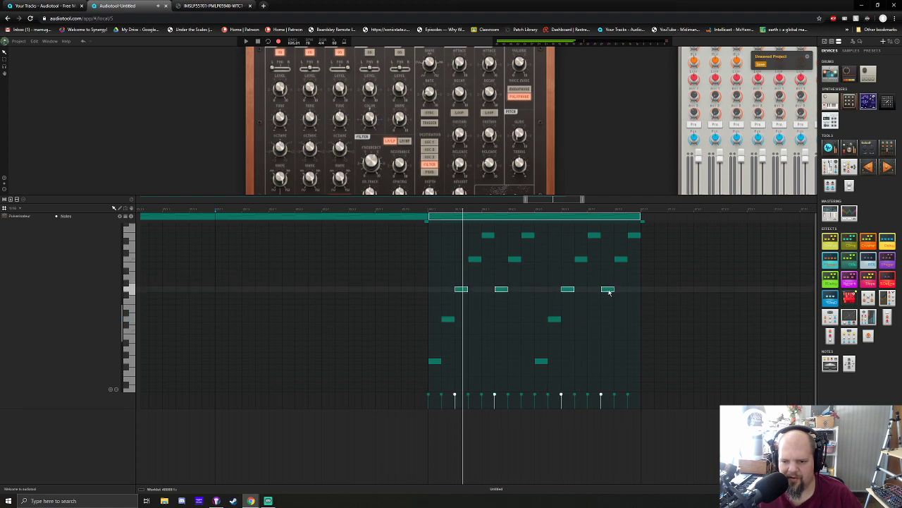
left_click(609, 290)
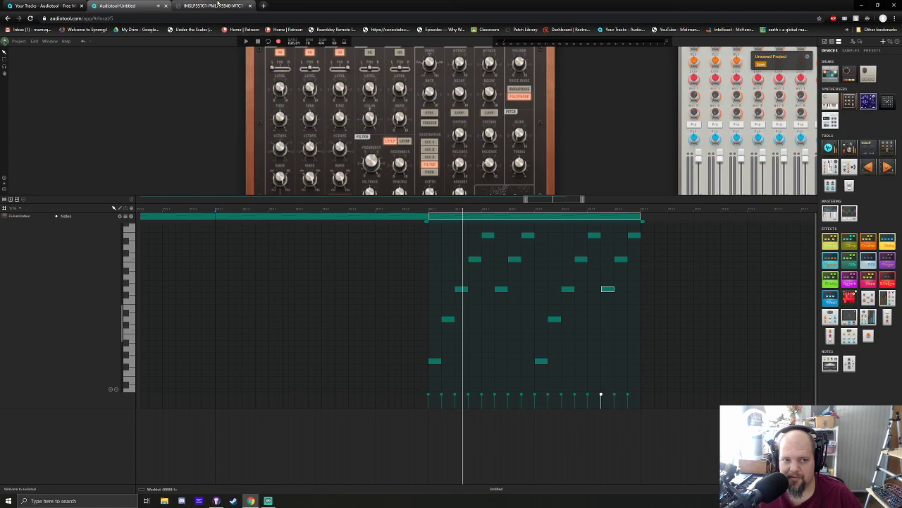
left_click(220, 5)
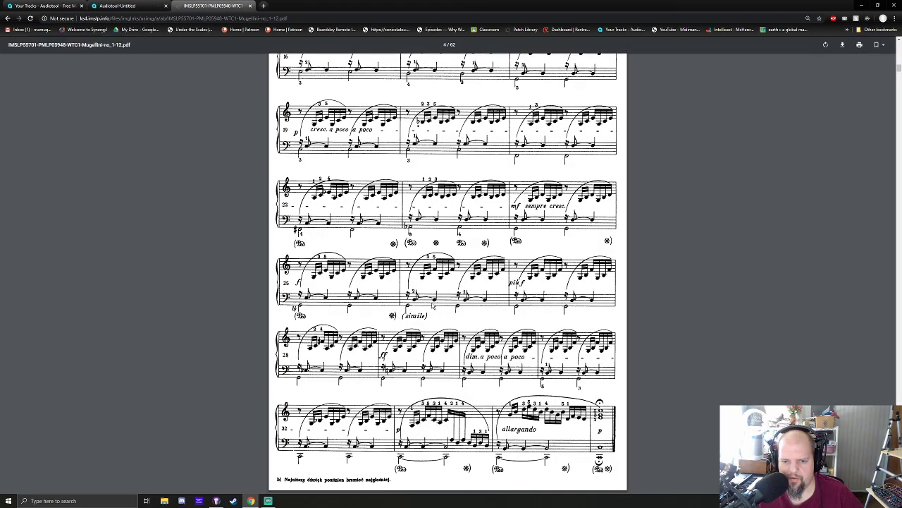
left_click(117, 5)
left_click(447, 320)
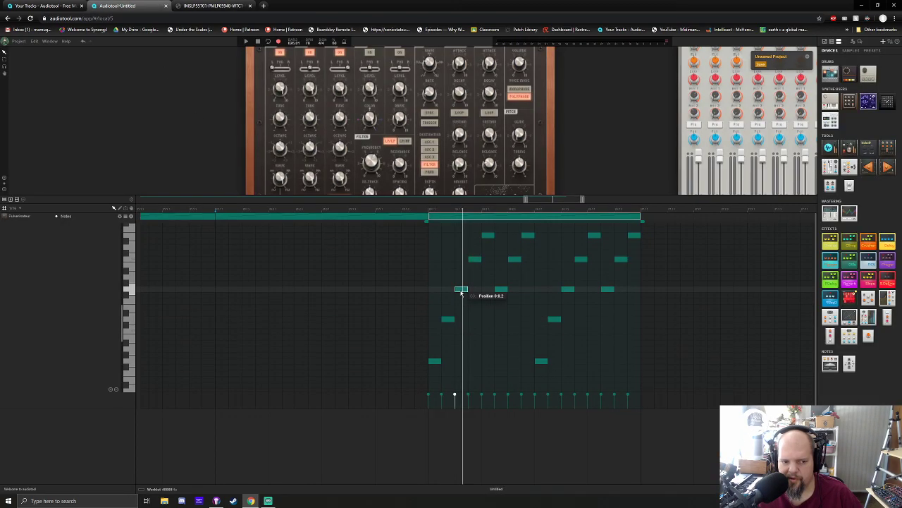
Raise the four highest notes in the region at 26.0.0 by one semitone and play the measure back
left_click_drag(480, 230, 632, 230)
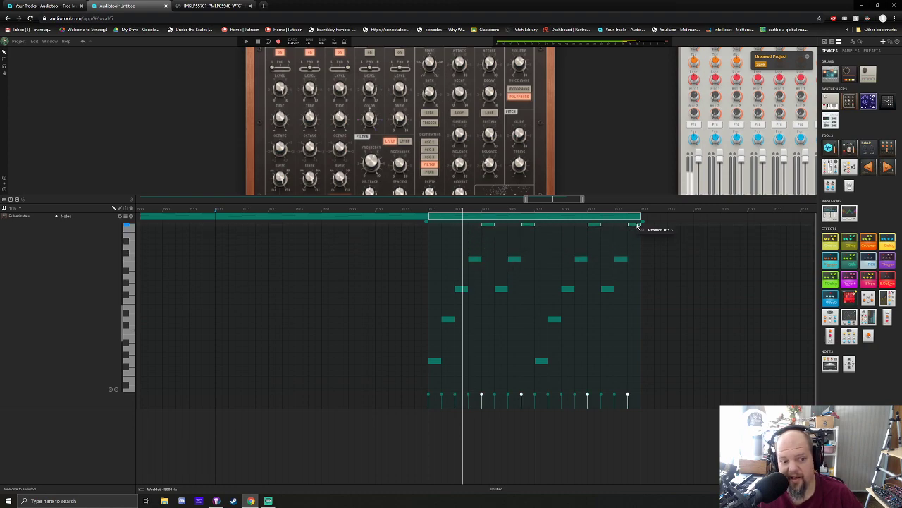
left_click(429, 212)
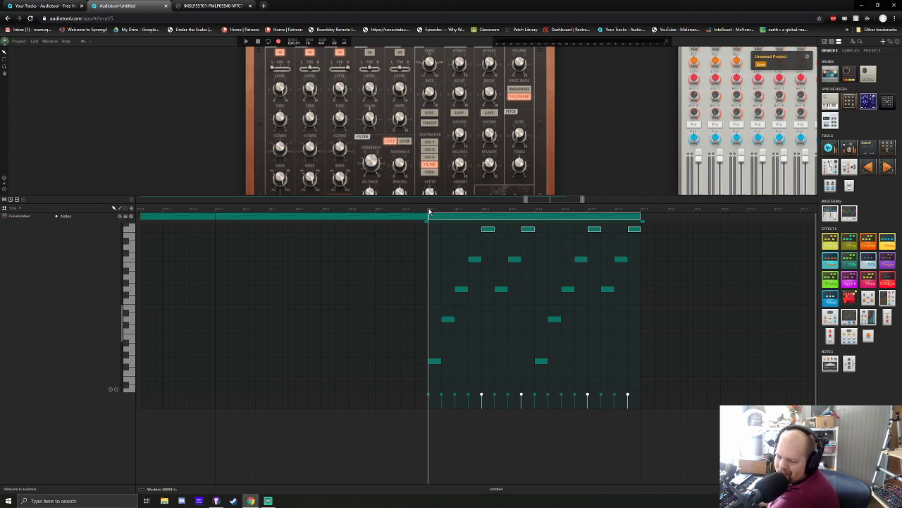
key("space")
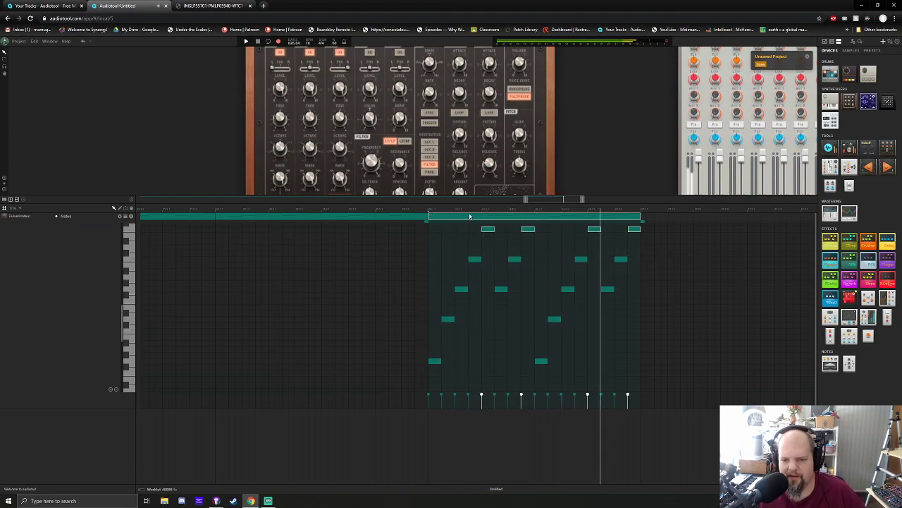
Copy the region to position 27.0.0, lower the copy's four second-highest-pitch notes by one semitone, and play it back
left_click_drag(462, 215, 673, 221)
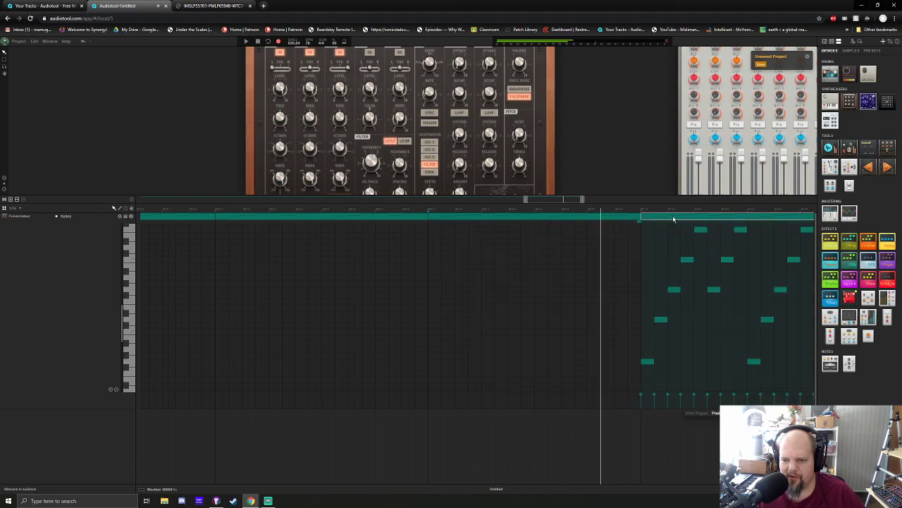
mouse_move(554, 201)
left_mouse_down()
mouse_move(587, 201)
mouse_move(569, 201)
left_mouse_up()
left_click_drag(625, 270, 482, 268)
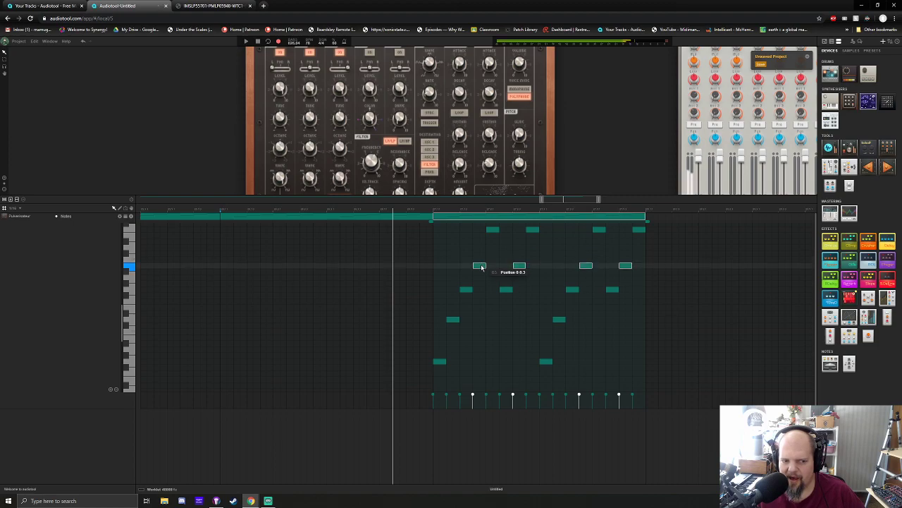
key("space")
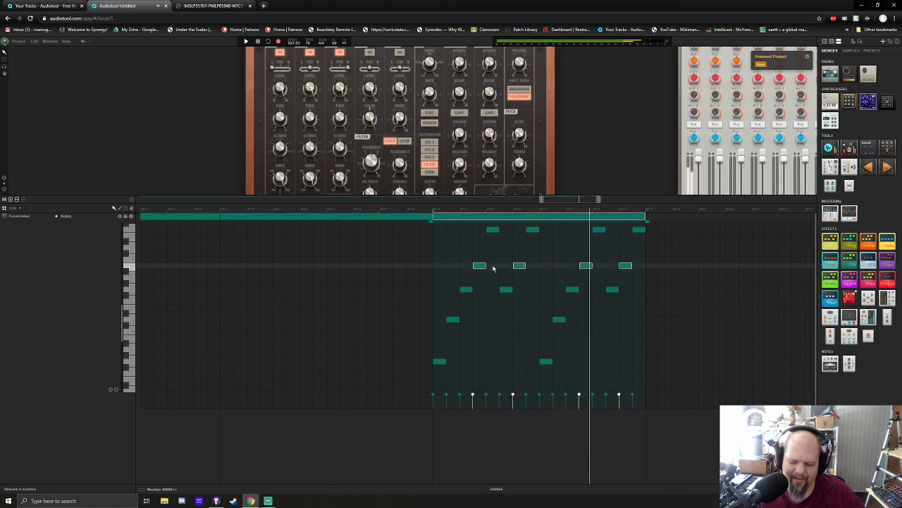
Copy the region to position 28.0.0 and consult measure 28 in the score
left_click_drag(459, 219, 673, 215)
left_click_drag(554, 202, 575, 201)
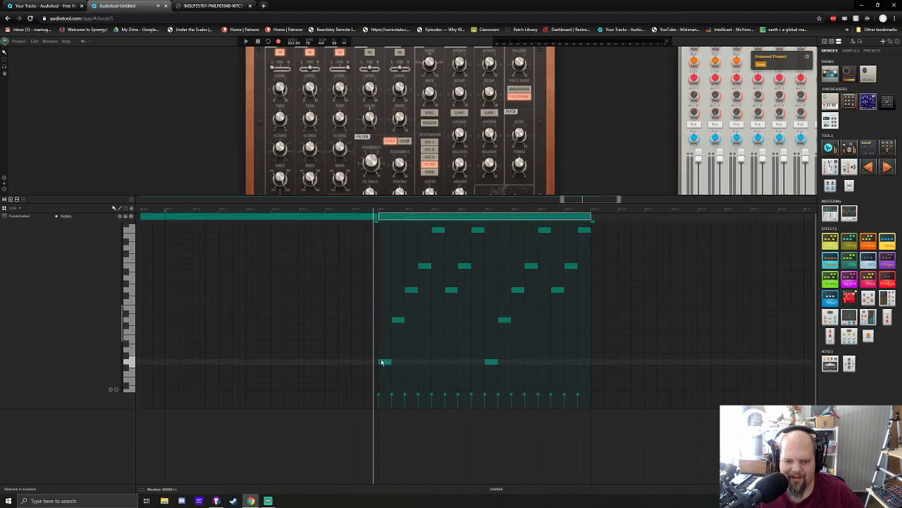
left_click(201, 5)
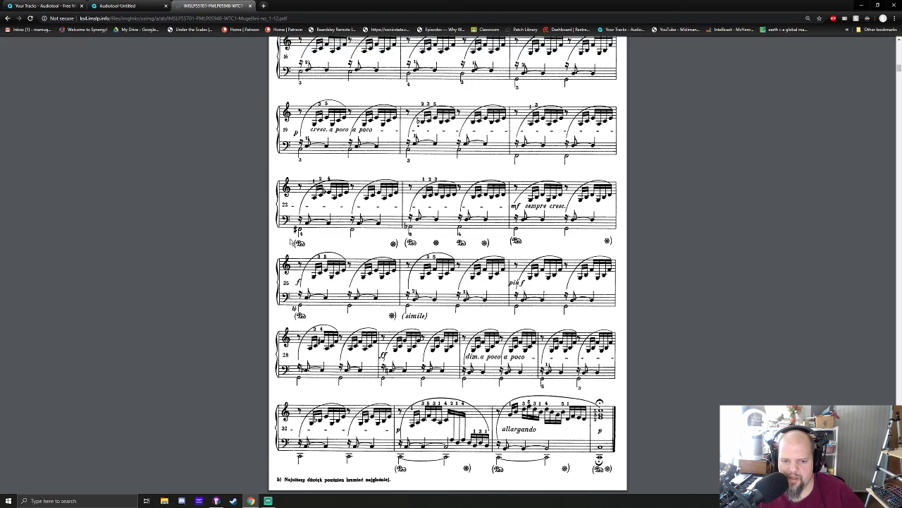
left_click(120, 6)
In the region at 28.0.0, raise the four third-lowest-pitch notes two semitones and all other notes except the bass pair one semitone
left_click_drag(387, 306, 504, 315)
left_click_drag(403, 282, 560, 278)
left_click_drag(425, 254, 573, 262)
left_click_drag(440, 240, 585, 226)
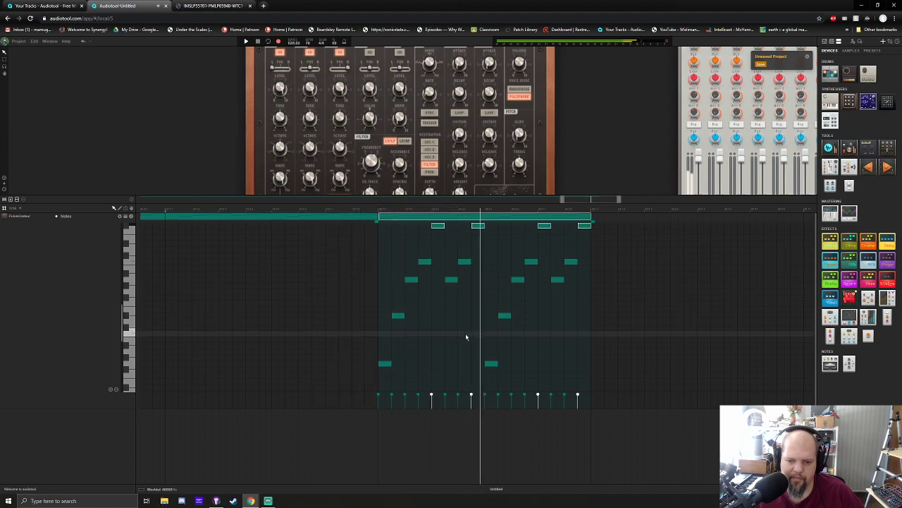
key("space")
Copy the region to position 29.0.0 and raise the copy's second-lowest pair of notes by one semitone
left_click_drag(411, 217, 623, 225)
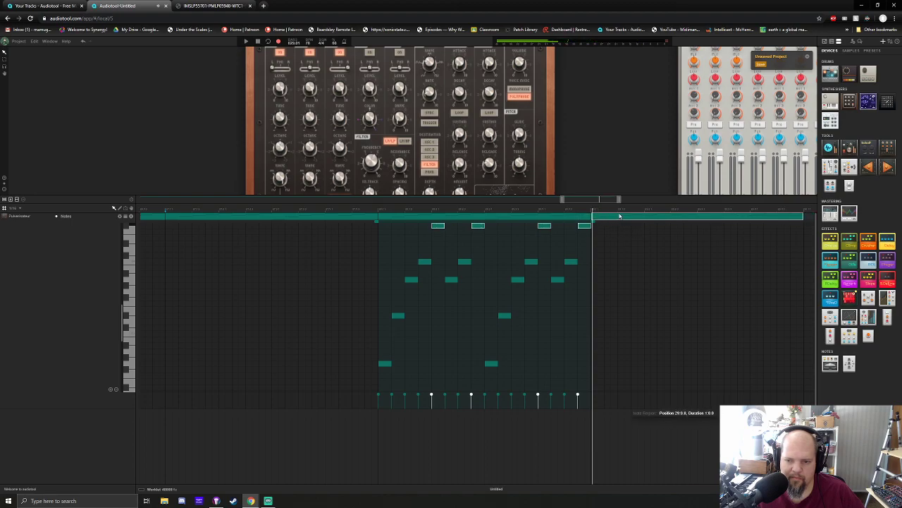
double_click(620, 218)
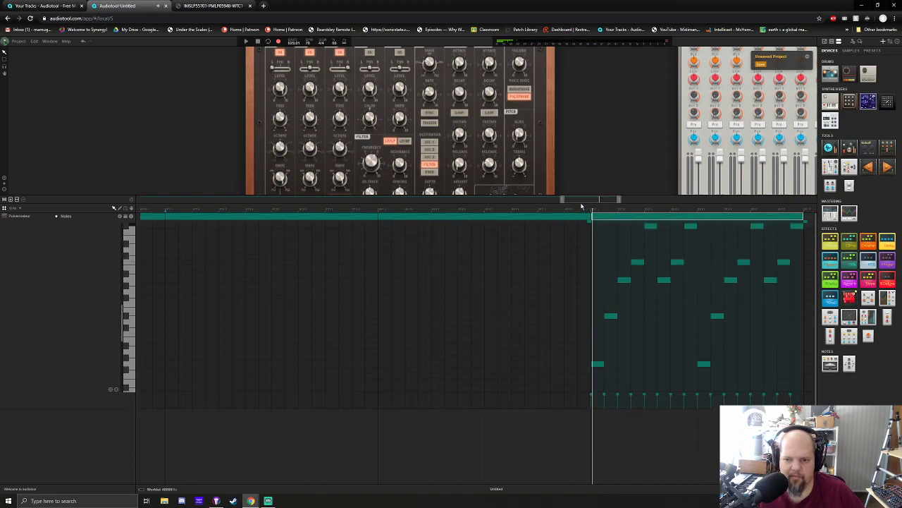
left_click_drag(574, 201, 592, 203)
left_click_drag(539, 303, 359, 309)
Lower the four third-lowest-pitch notes two semitones, raise the four highest notes one semitone, and play the measure at 29.0.0 back
left_click_drag(366, 272, 522, 294)
left_click(386, 258)
left_click_drag(387, 257, 548, 278)
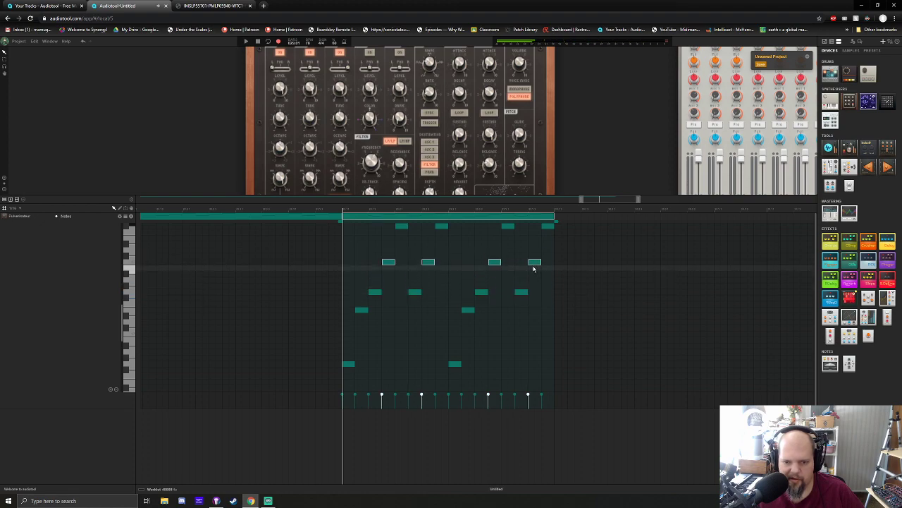
left_click_drag(548, 246, 402, 238)
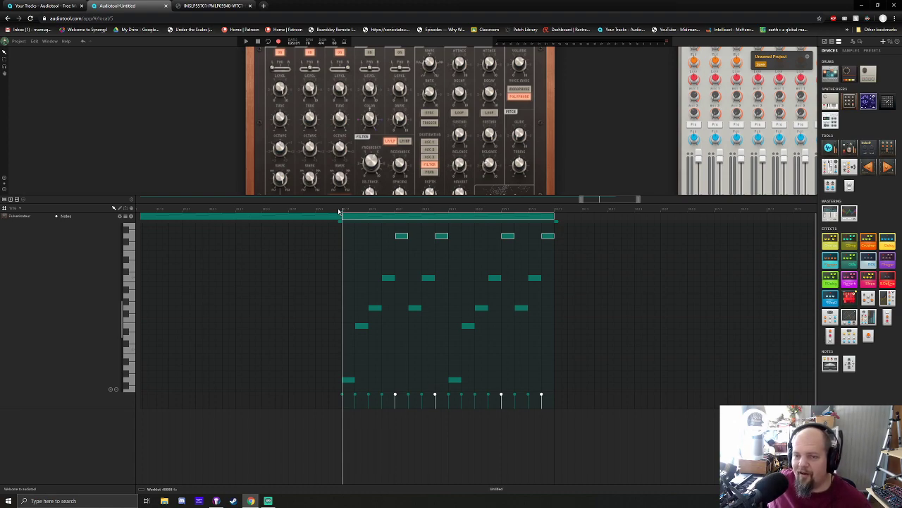
key("space")
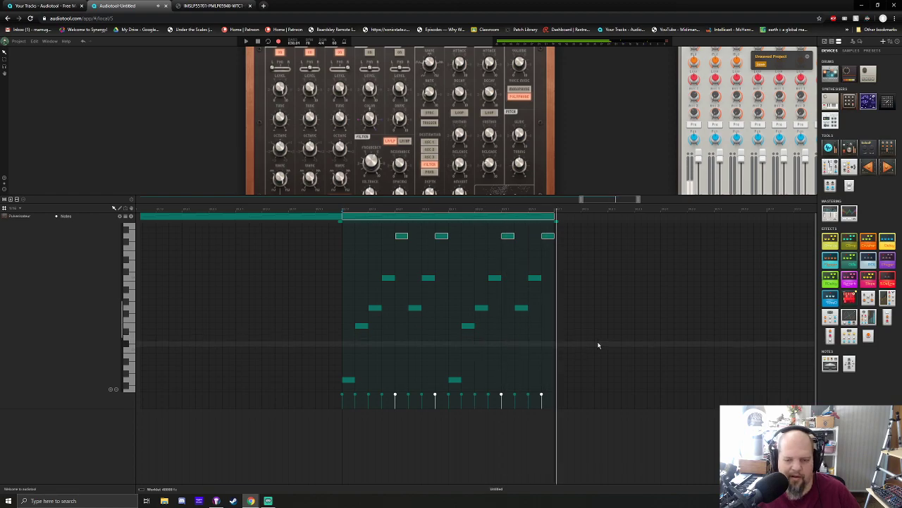
Consult the score for measures 30 and 31, and duplicate the two regions starting at 26.0.0 behind the region at 29.0.0
left_click(211, 6)
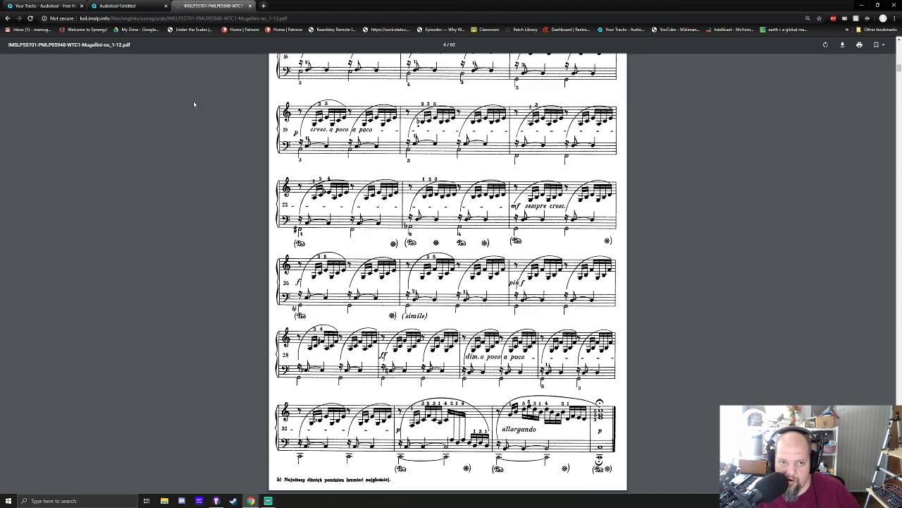
left_click(117, 6)
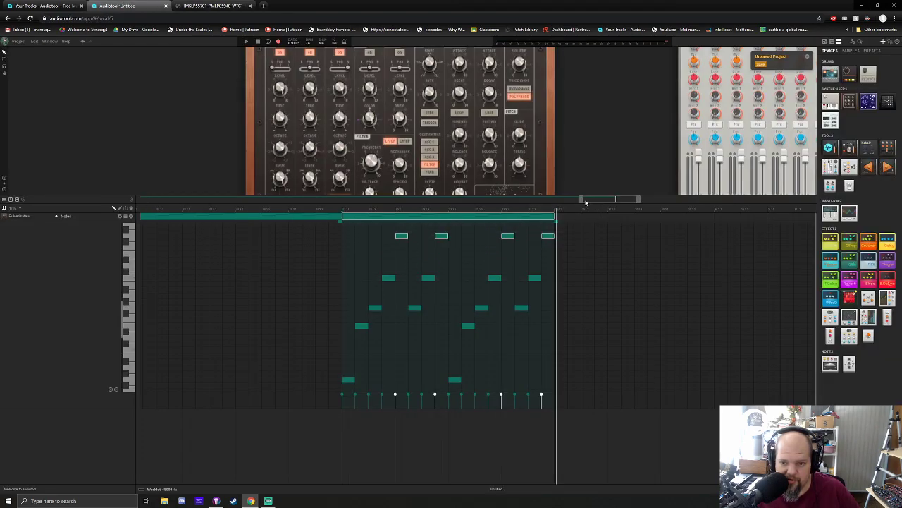
left_click_drag(581, 203, 445, 201)
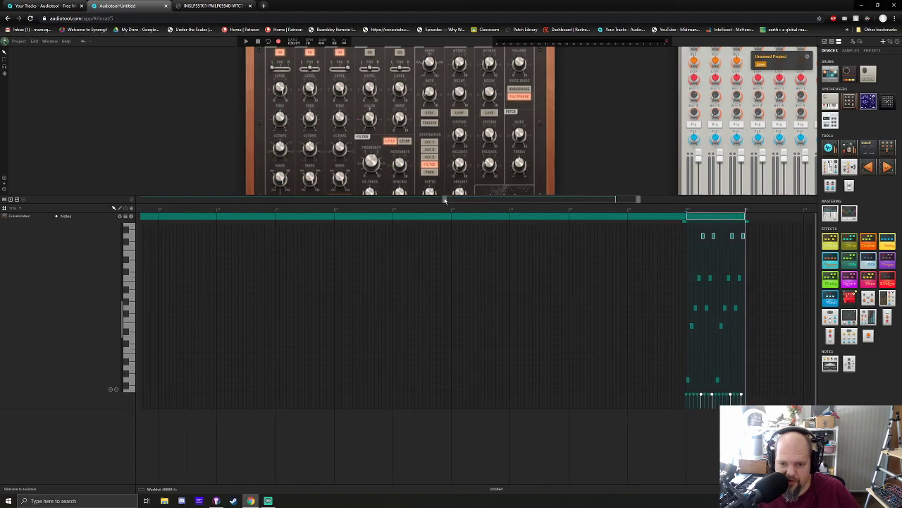
left_click(544, 216)
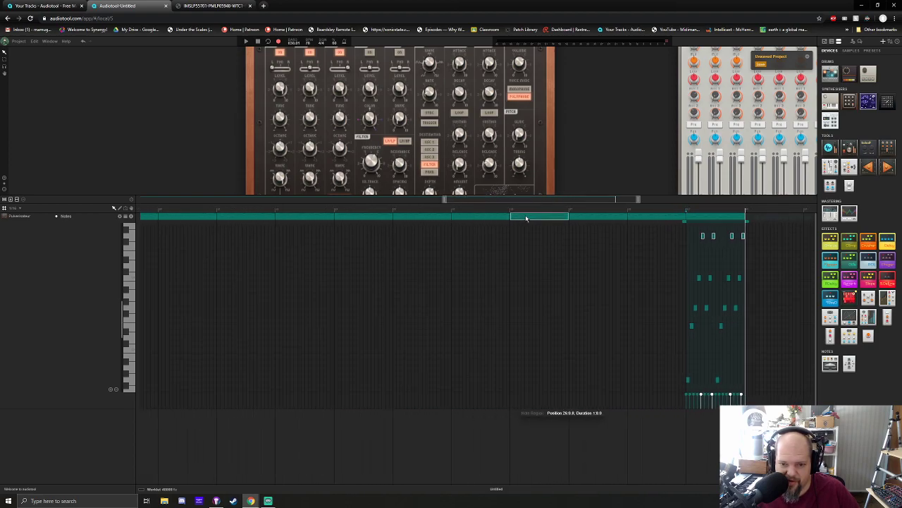
left_click(587, 220)
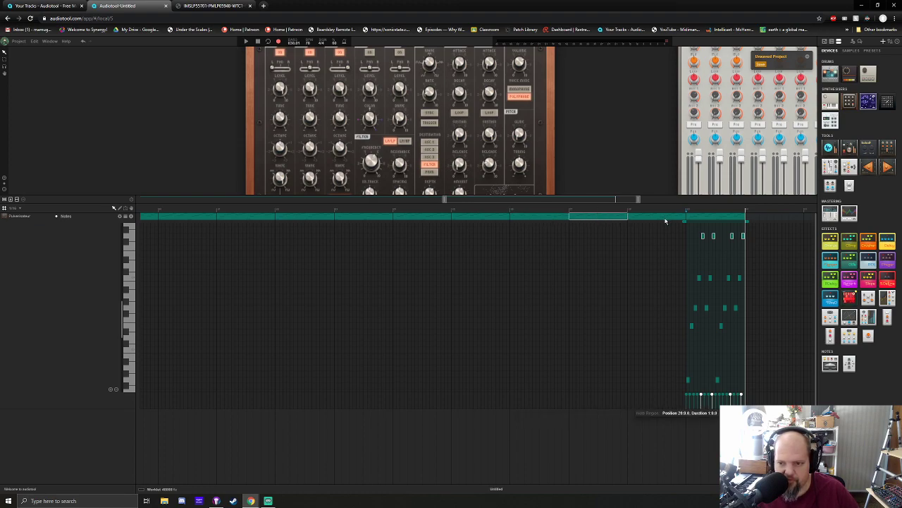
left_click(536, 219)
left_click(591, 218)
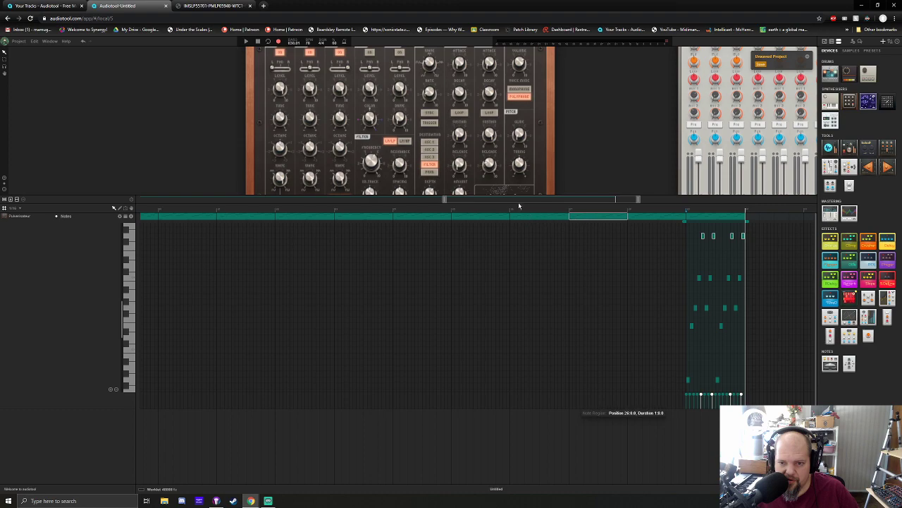
double_click(702, 217)
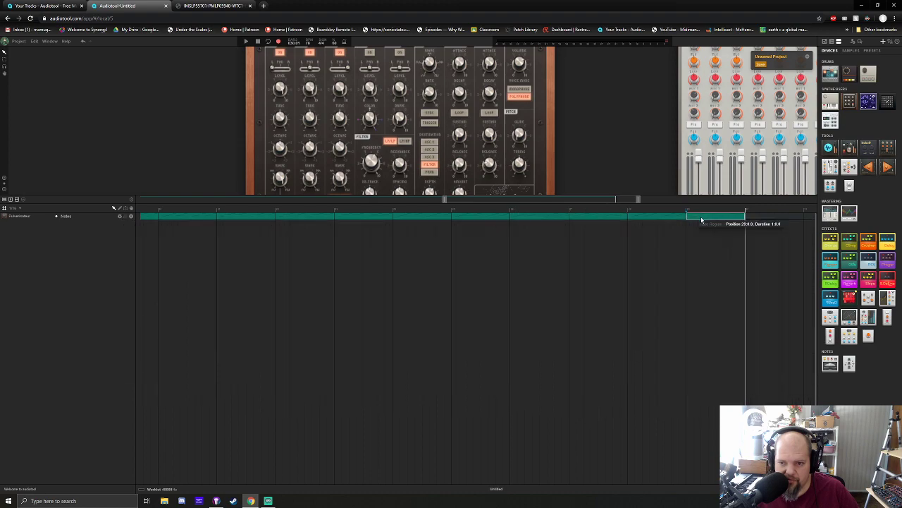
left_click_drag(527, 232, 752, 224)
left_click_drag(597, 199, 676, 201)
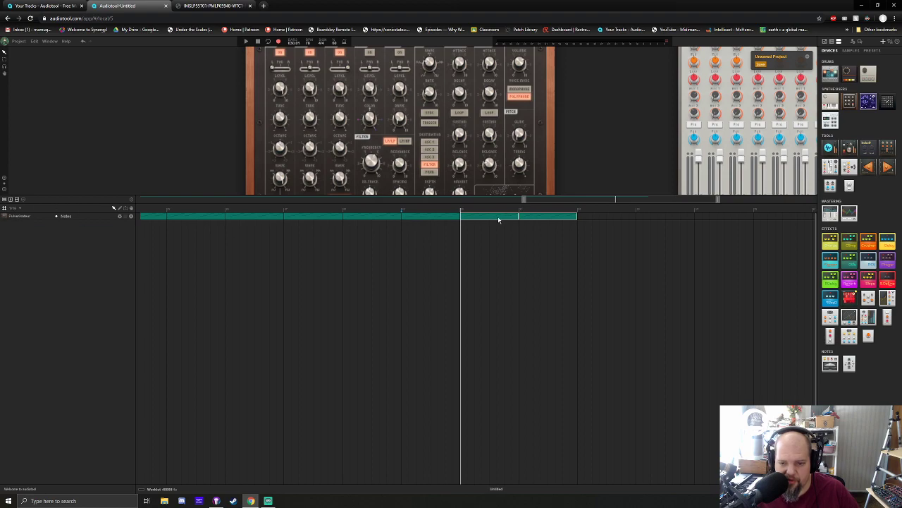
Nudge the two copied regions so the first starts at 30.0.0, and play the piece back from measure 29
scroll(542, 200, "up", 1)
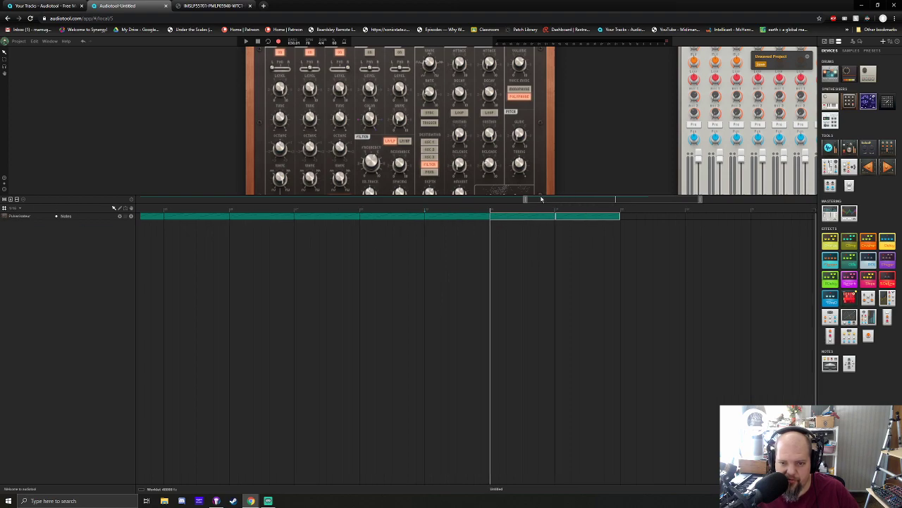
scroll(625, 201, "up", 1)
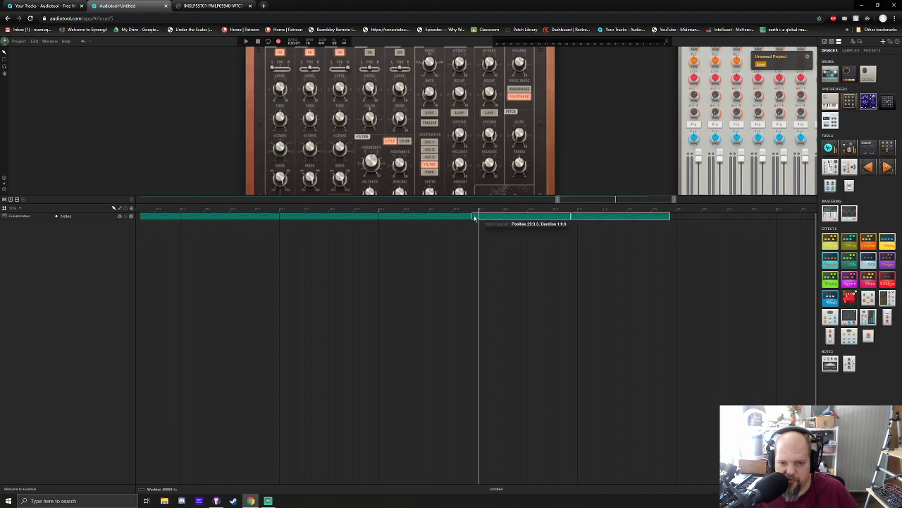
key("Right")
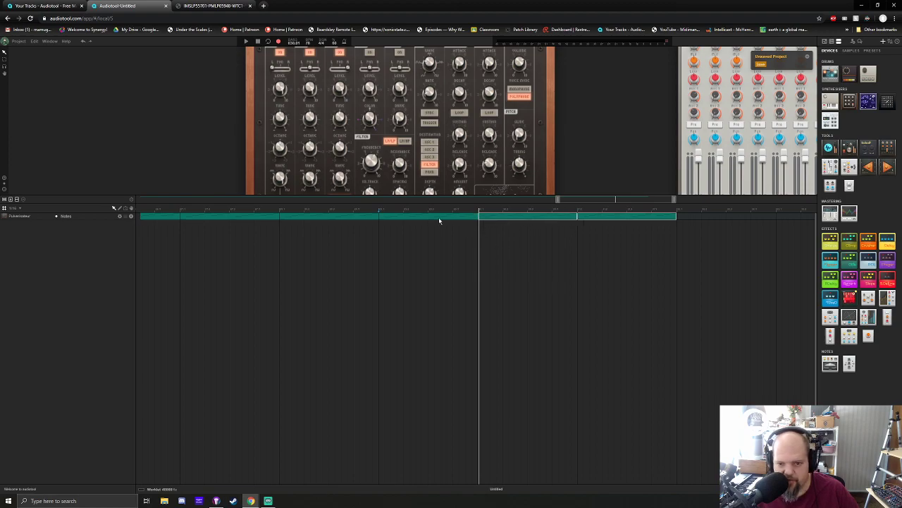
left_click(378, 210)
key("space")
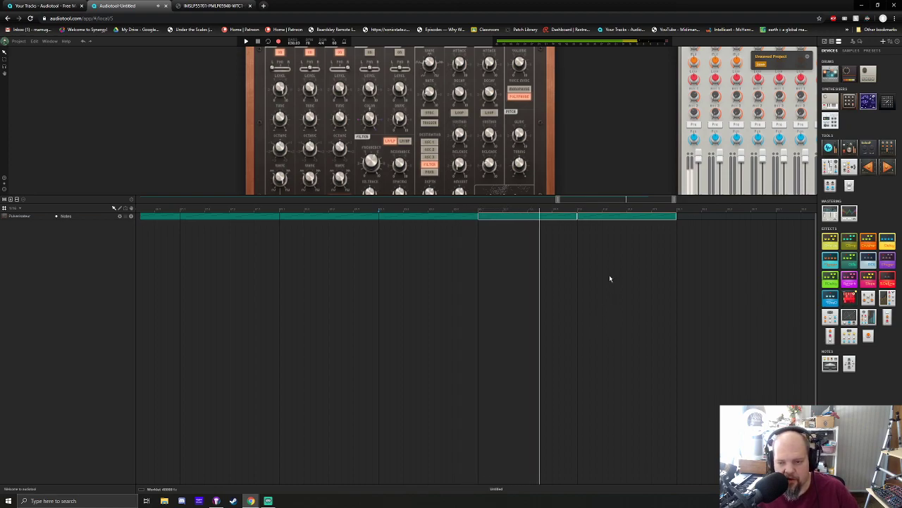
Copy the region at 31.0.0 to position 32.0.0 and open the copy for note editing
left_click_drag(578, 199, 643, 206)
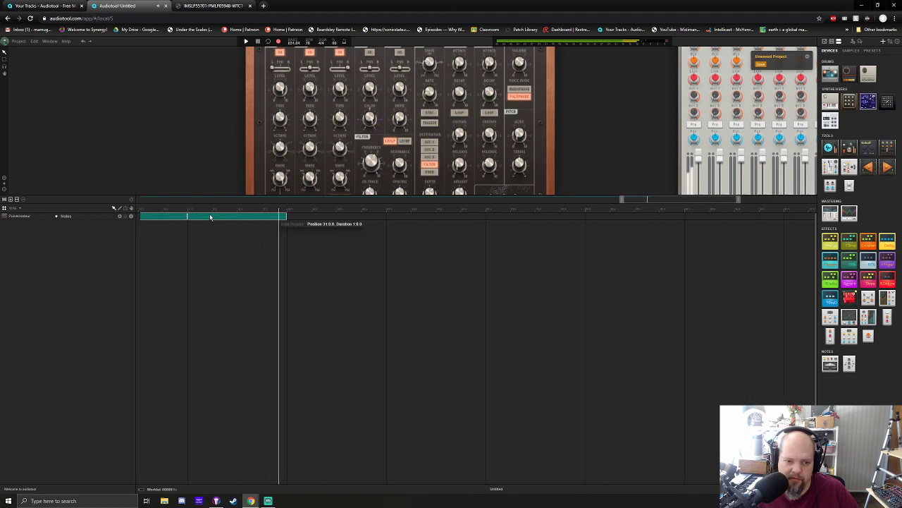
left_click_drag(208, 220, 311, 217)
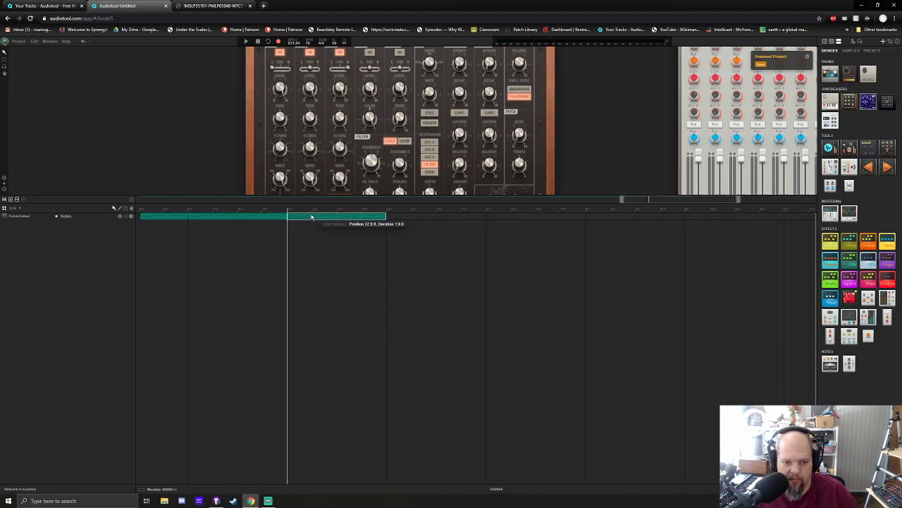
double_click(312, 217)
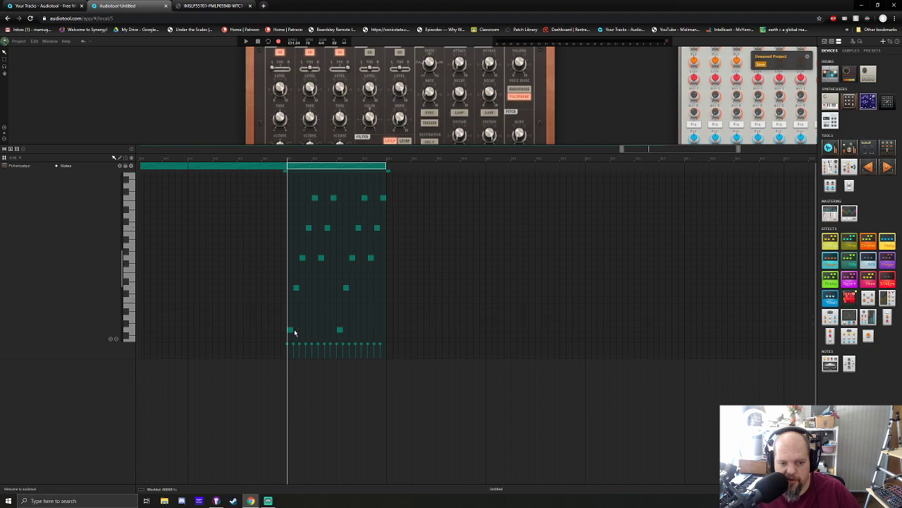
In the region at 32.0.0, lower the bass pair of notes seven semitones and the second-lowest pair two semitones
left_click(117, 340)
left_click_drag(360, 325, 272, 303)
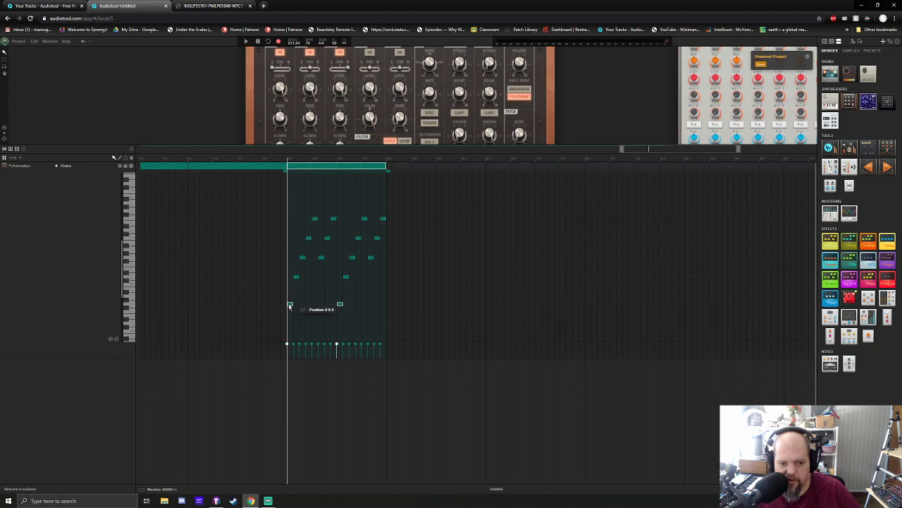
scroll(649, 150, "up", 6)
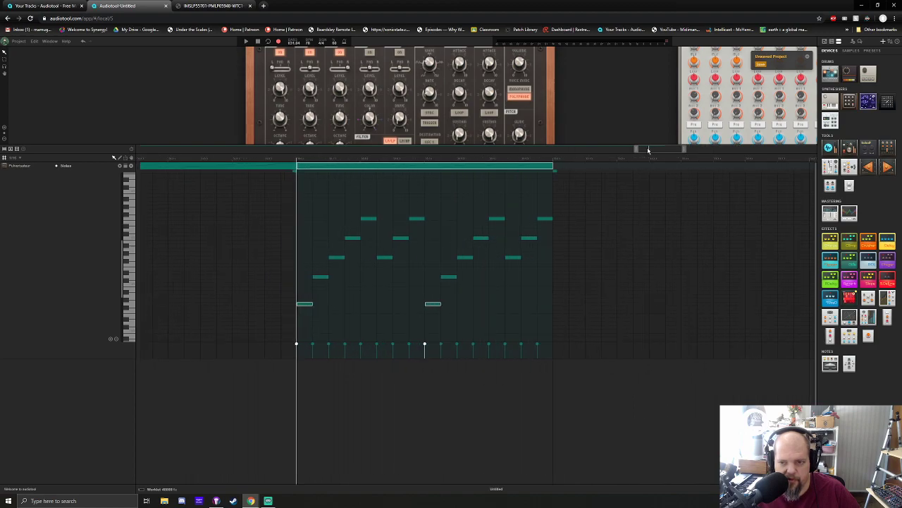
scroll(649, 149, "up", 4)
left_click_drag(208, 307, 205, 331)
left_click_drag(224, 269, 536, 318)
left_click_drag(450, 279, 443, 286)
Lower the four second-highest-pitch notes two semitones and the four highest one semitone, and play measure 32 back
left_click_drag(253, 252, 566, 267)
left_click_drag(276, 234, 585, 246)
left_click_drag(318, 199, 612, 226)
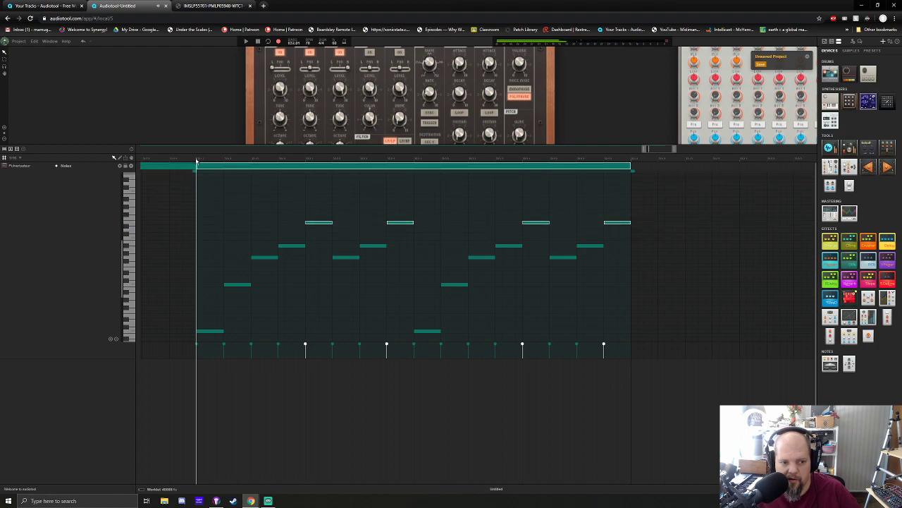
key("space")
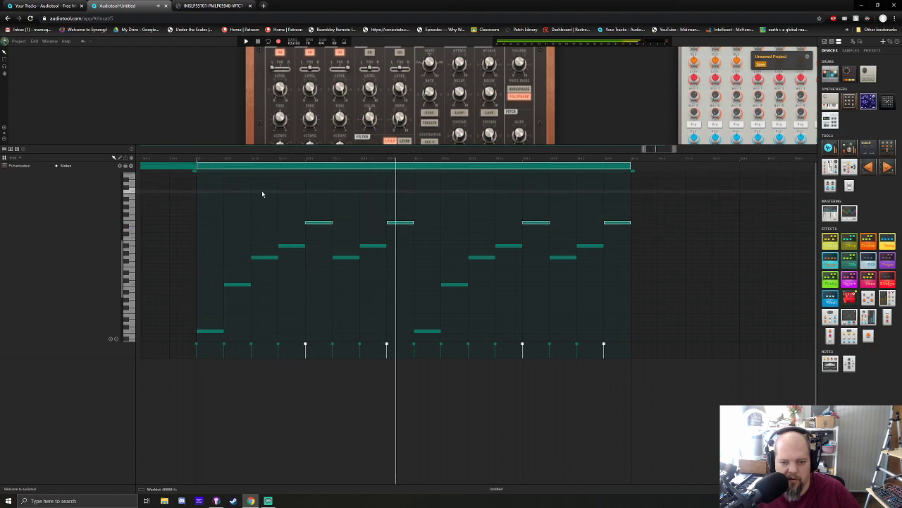
key("space")
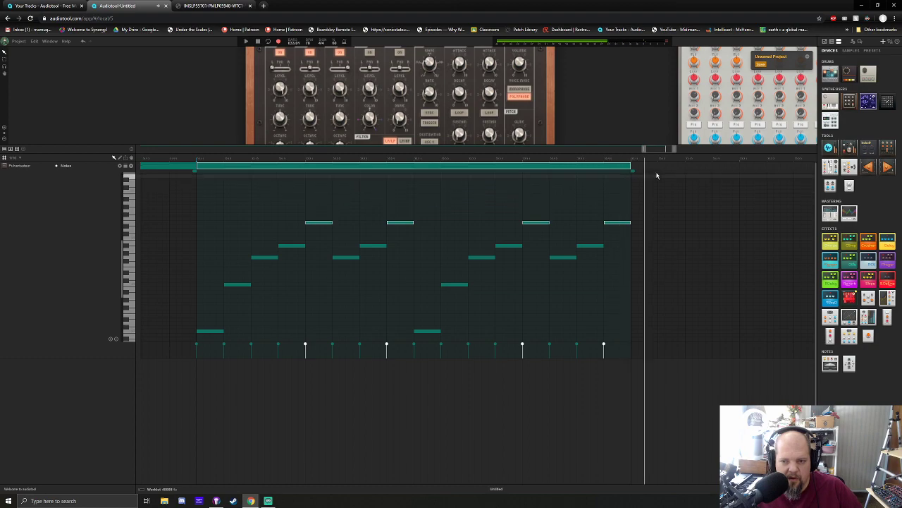
Create an empty one-measure note region at 33.0.0, color it Ocean, and open it for note entry
left_click_drag(652, 149, 667, 152)
scroll(667, 151, "down", 4)
double_click(276, 166)
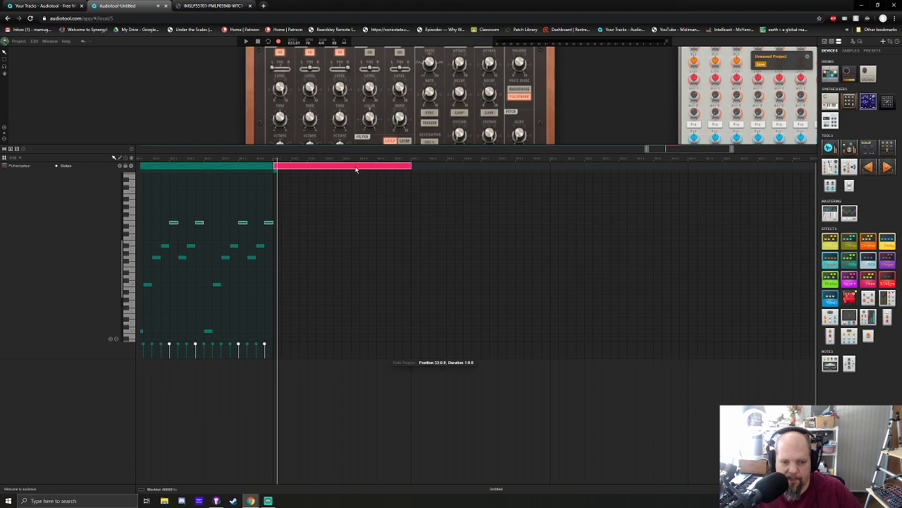
right_click(356, 170)
mouse_move(399, 232)
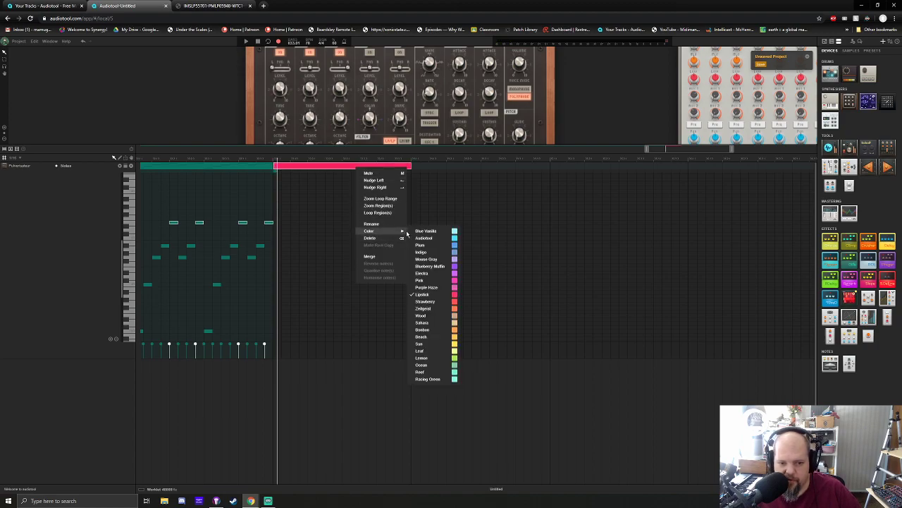
left_click(439, 365)
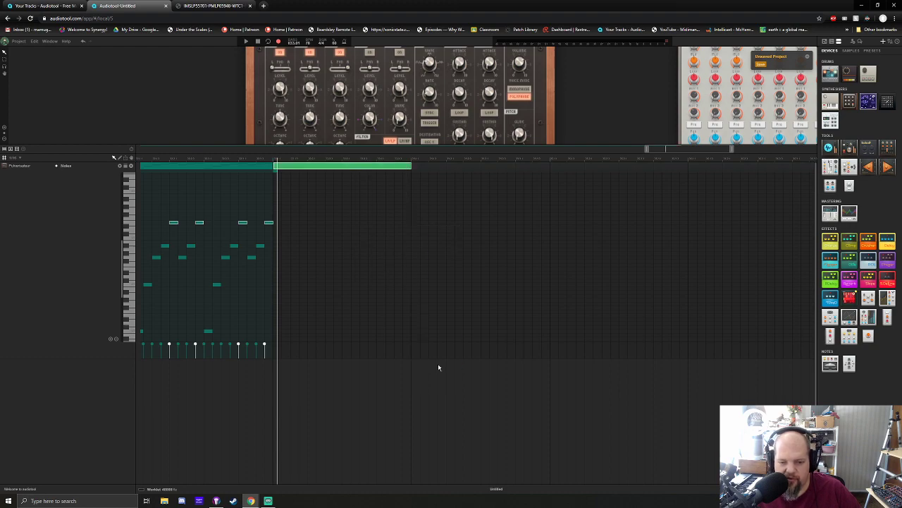
left_click(329, 168)
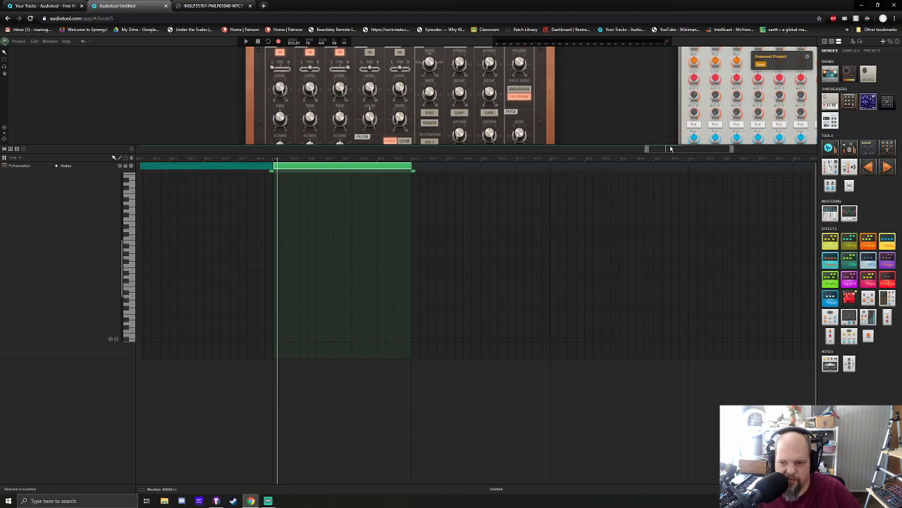
Enter the first six consecutive sixteenth notes in the region at 33.0.0, rising from low C through C, F, A and C to F
scroll(671, 149, "up", 5)
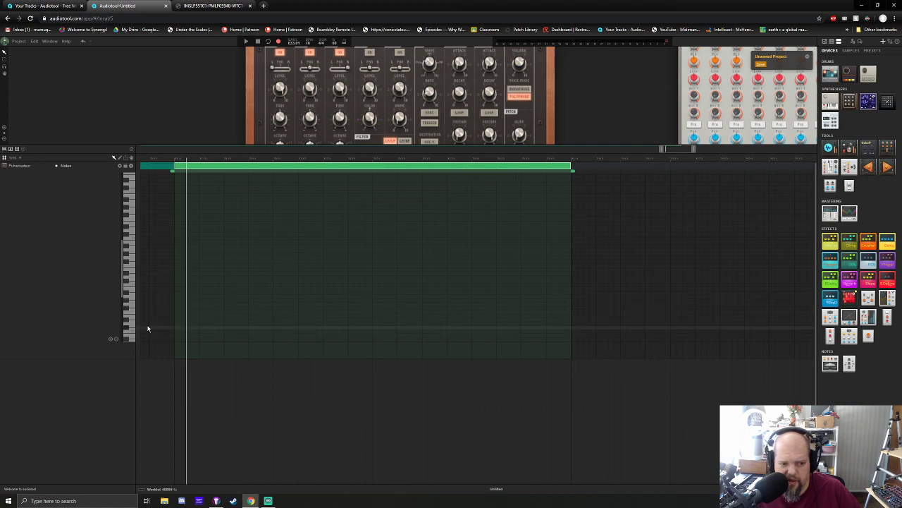
left_click(180, 331)
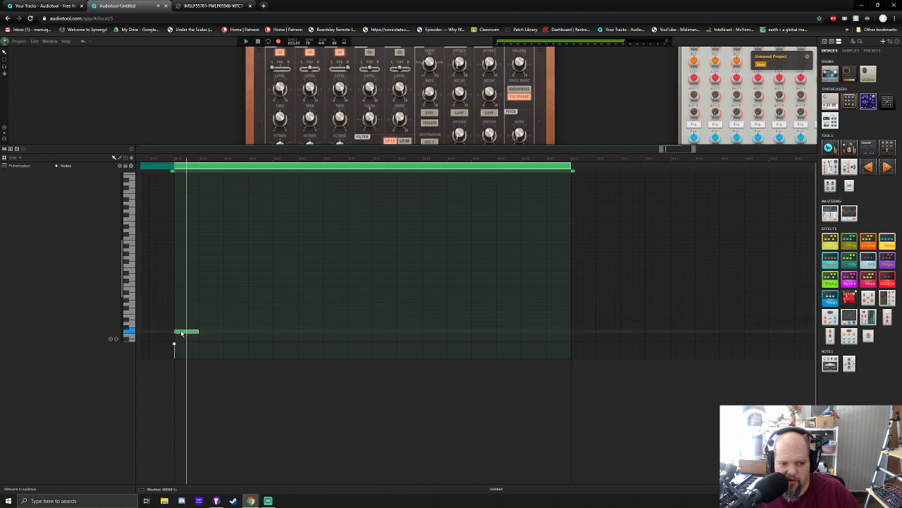
left_click(211, 285)
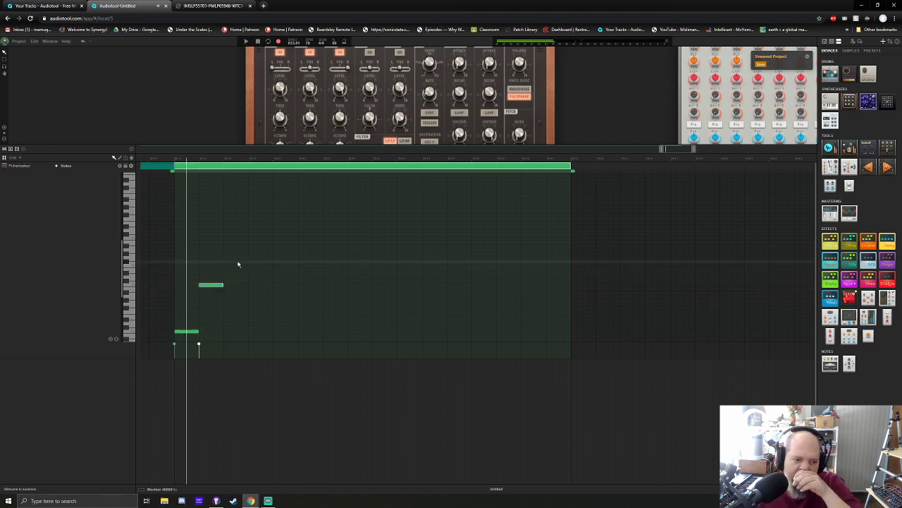
left_click(237, 265)
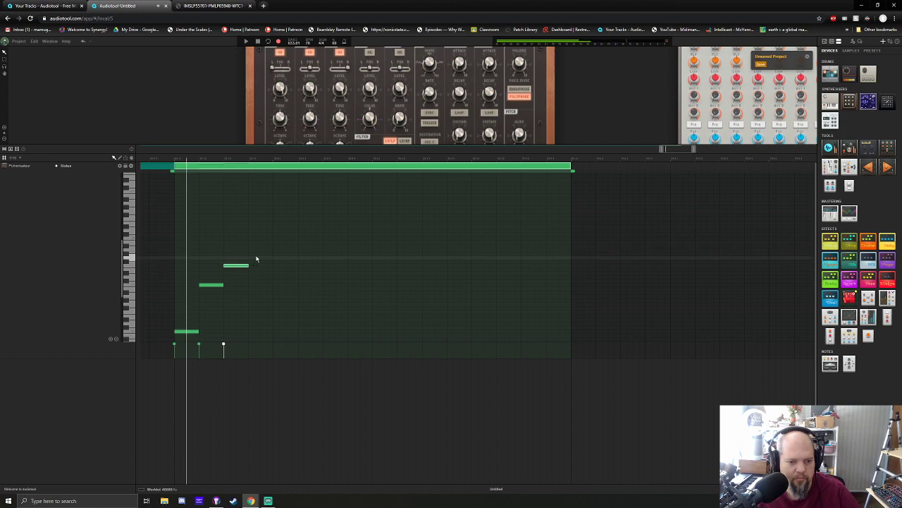
left_click(256, 250)
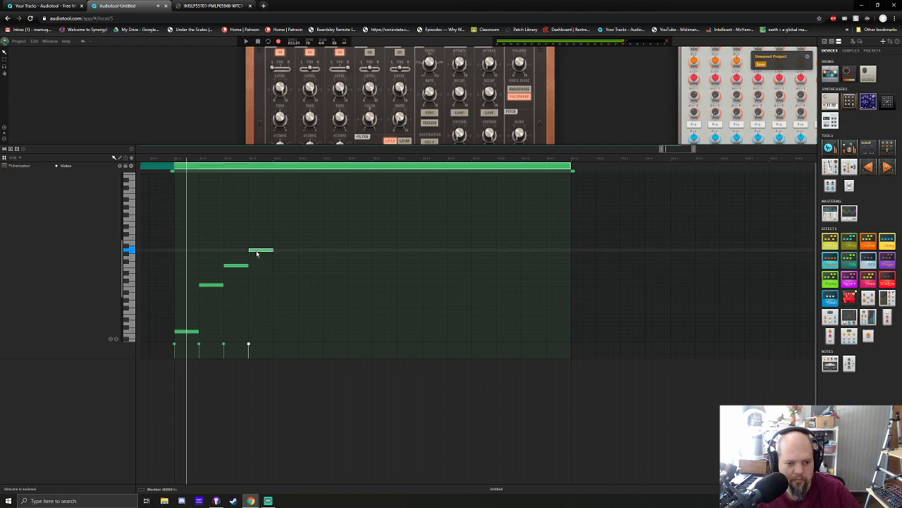
left_click(288, 238)
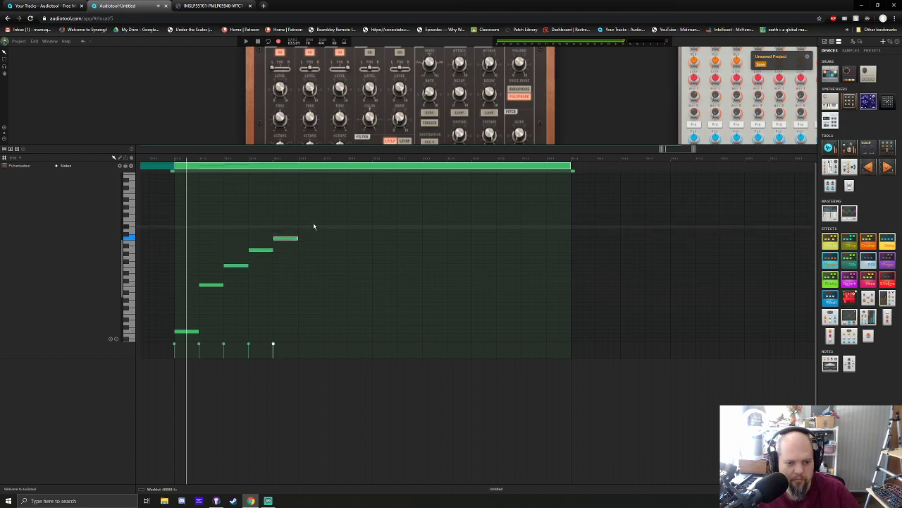
left_click(312, 219)
Fill the rest of measure 33 with ten sixteenth notes in zigzag descent: C, A, C, A, F, A, F, D, F, D
left_click(332, 238)
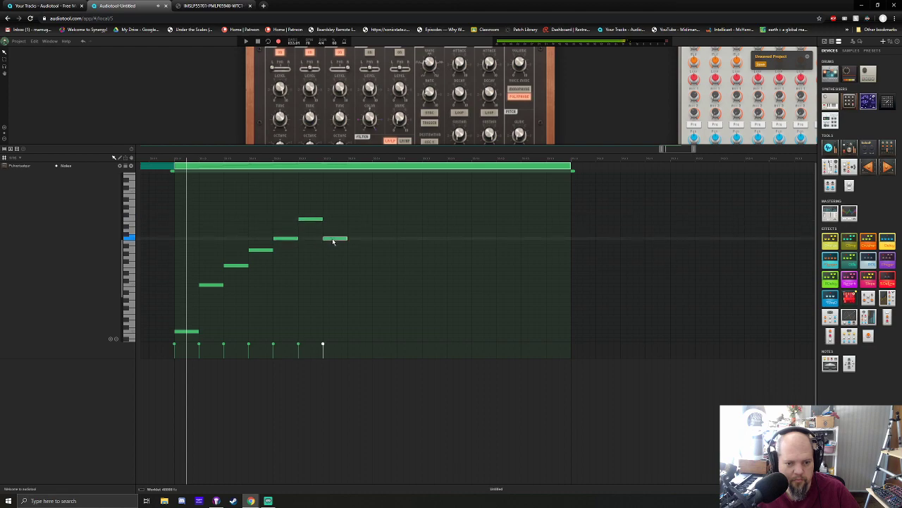
left_click(363, 249)
left_click(387, 237)
left_click(408, 250)
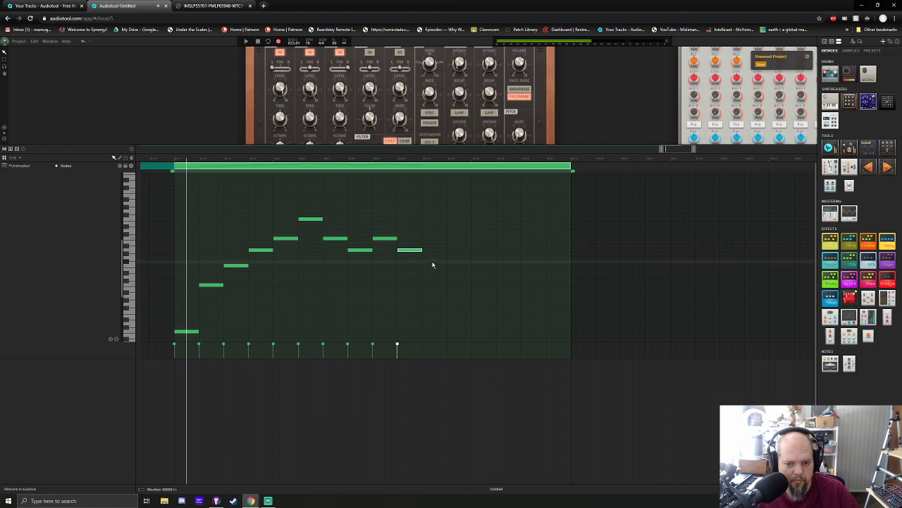
left_click(434, 265)
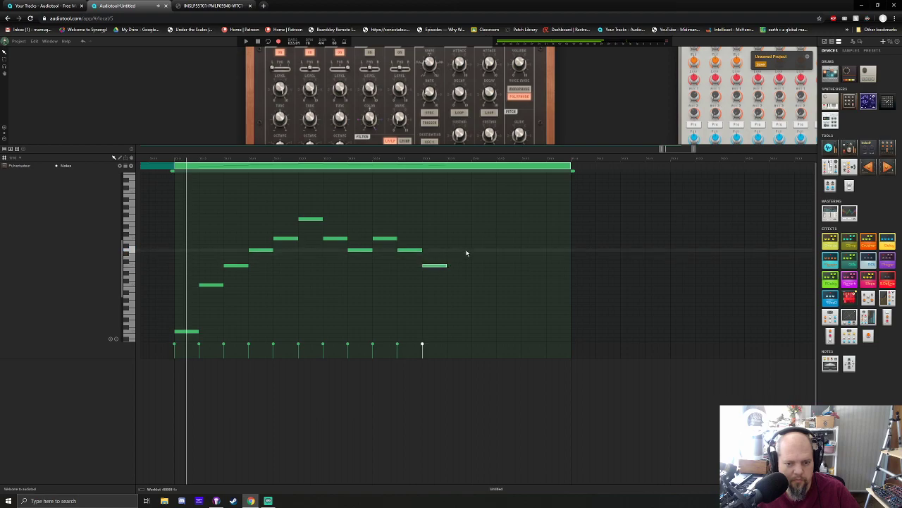
left_click(464, 250)
left_click(483, 265)
left_click(508, 277)
left_click(535, 264)
left_click(552, 276)
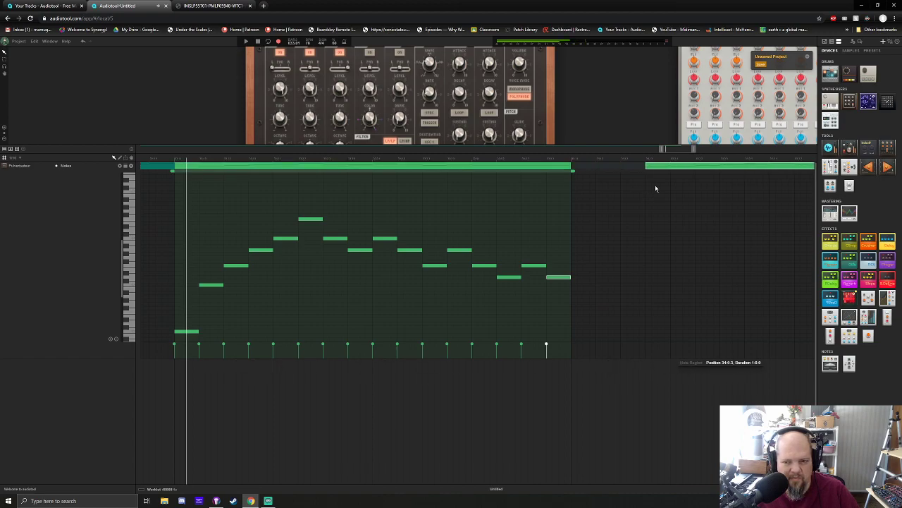
In the copied region at 34.0.0, lower the second sixteenth note one semitone to B and delete all notes after it
left_click_drag(674, 150, 681, 150)
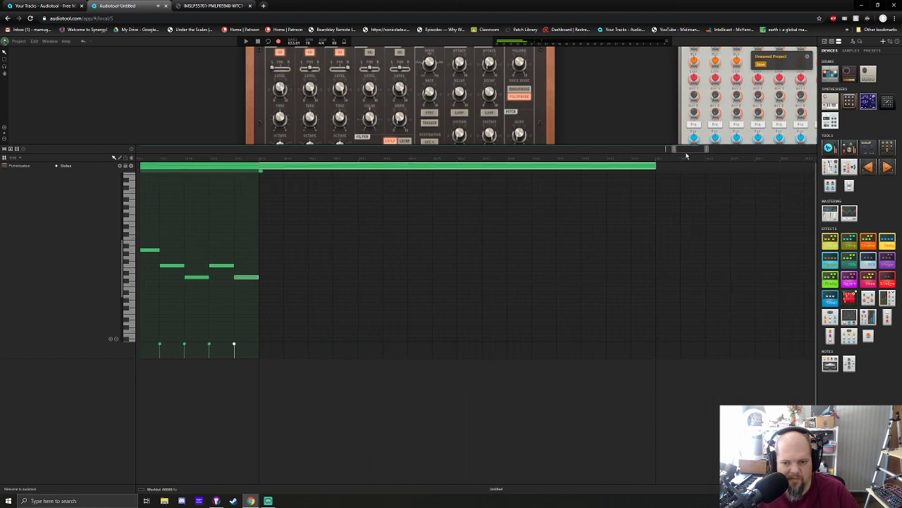
left_click(470, 165)
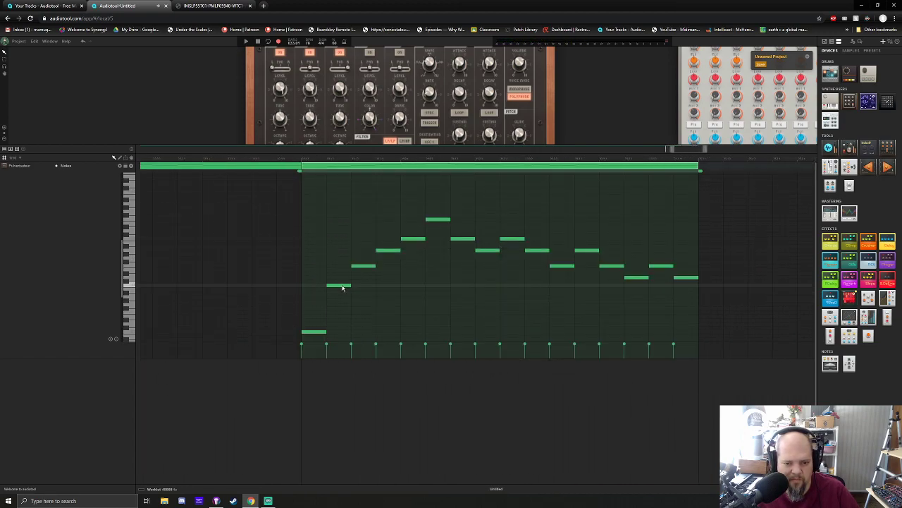
left_click_drag(342, 288, 500, 289)
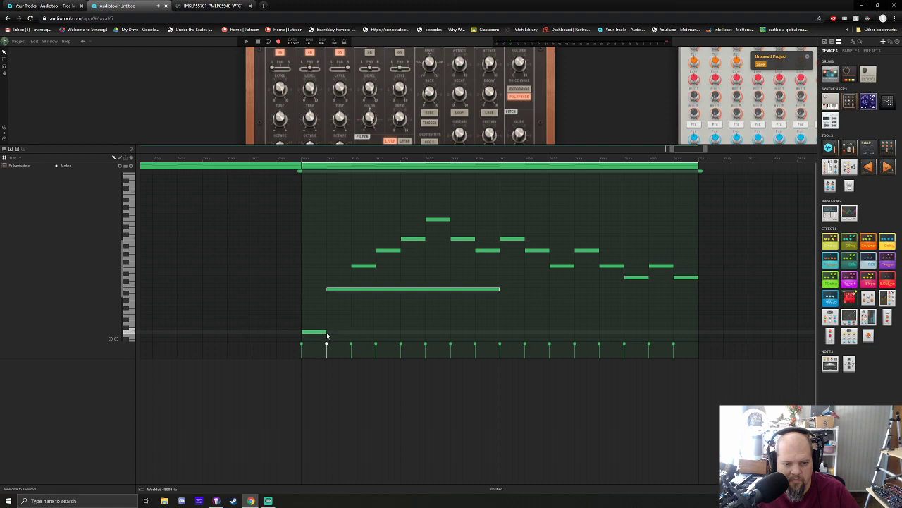
mouse_move(327, 332)
left_mouse_down()
mouse_move(524, 332)
mouse_move(326, 333)
left_mouse_up()
left_click_drag(500, 289, 350, 290)
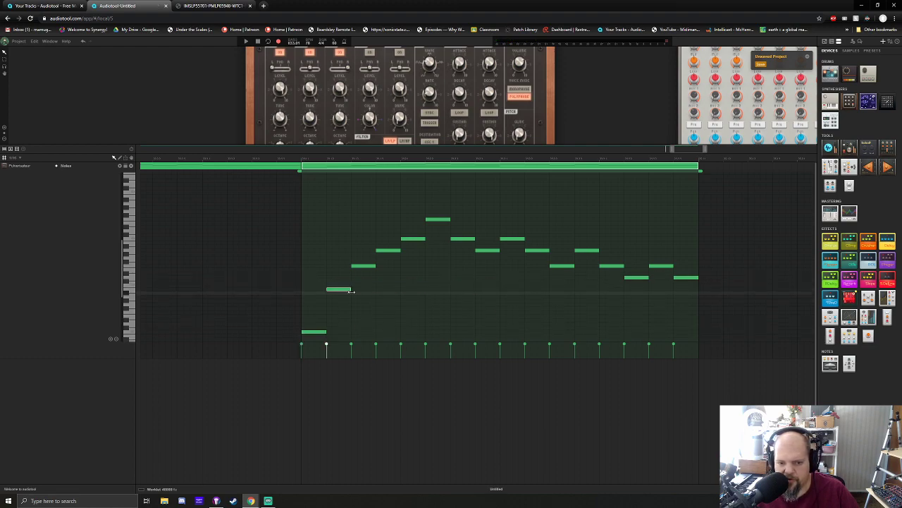
left_click_drag(357, 213, 681, 277)
key("Delete")
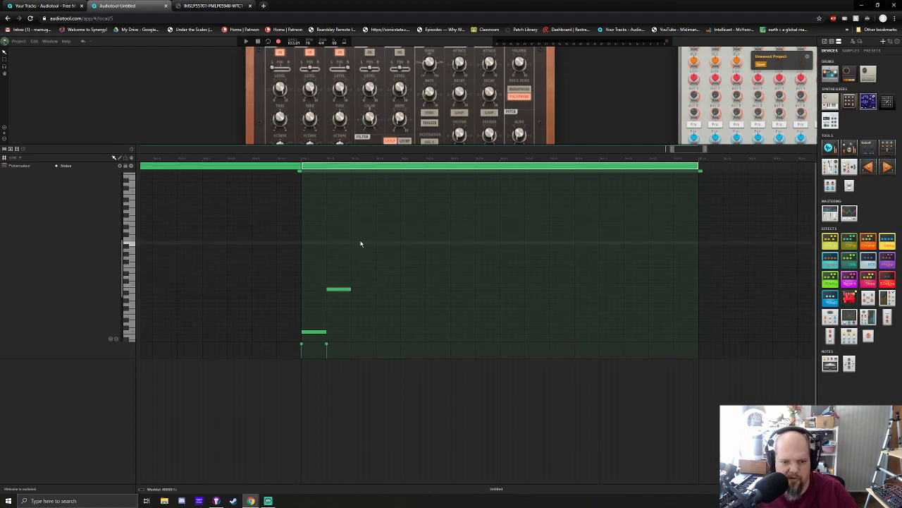
Enter four rising sixteenth notes G, B, D and F as the third to sixth notes of measure 34
left_click(358, 258)
left_click_drag(359, 261, 363, 213)
scroll(381, 233, "up", 1)
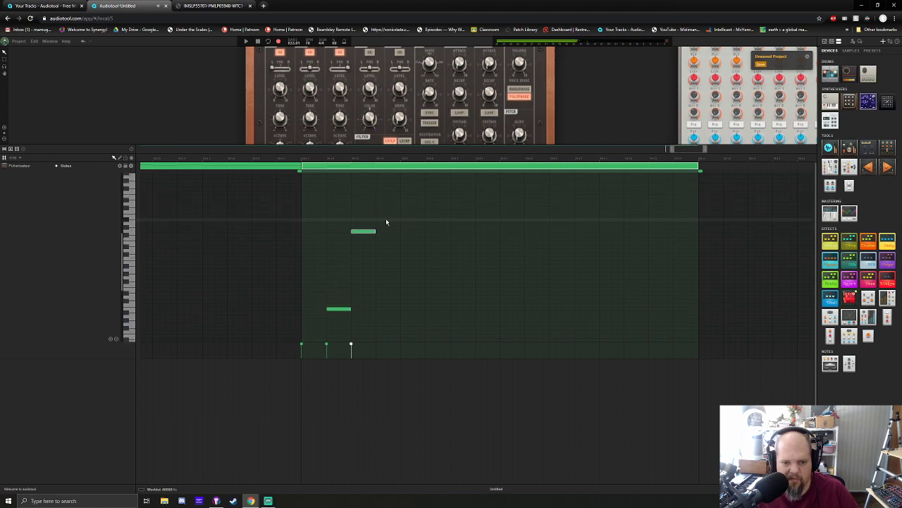
left_click(386, 216)
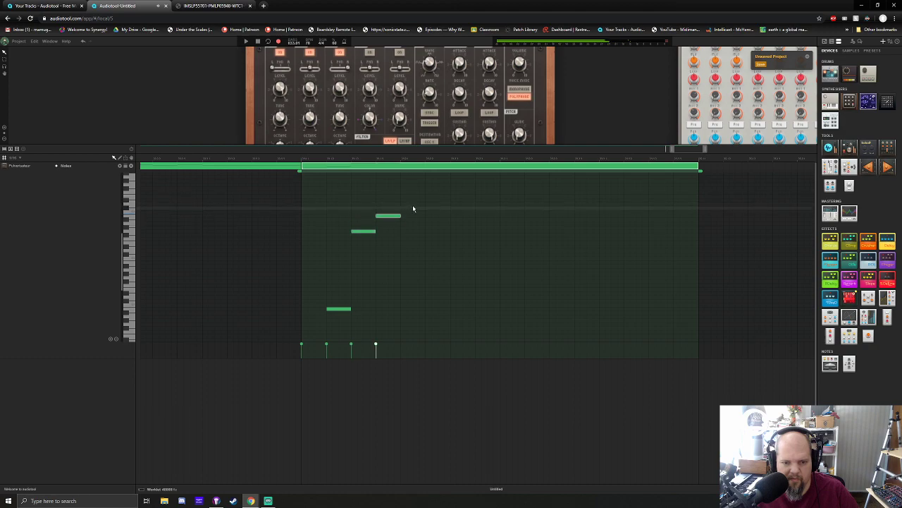
left_click(413, 205)
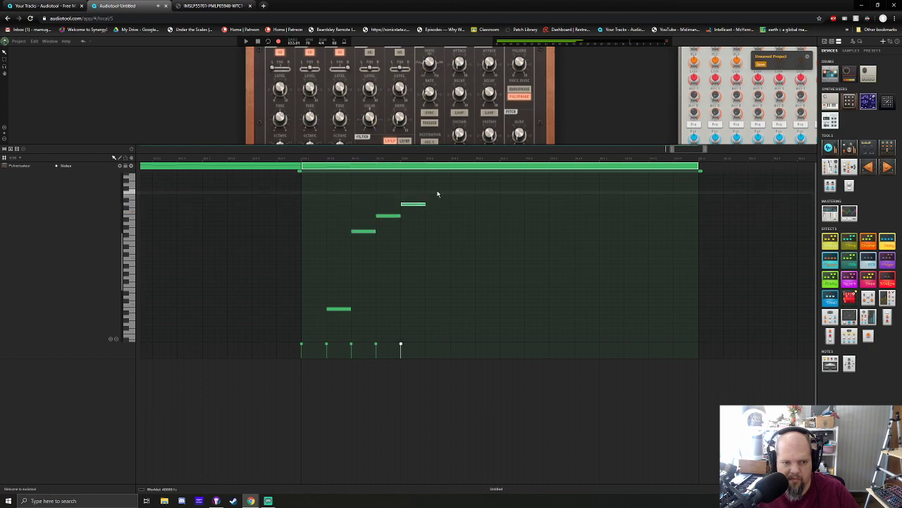
left_click(437, 192)
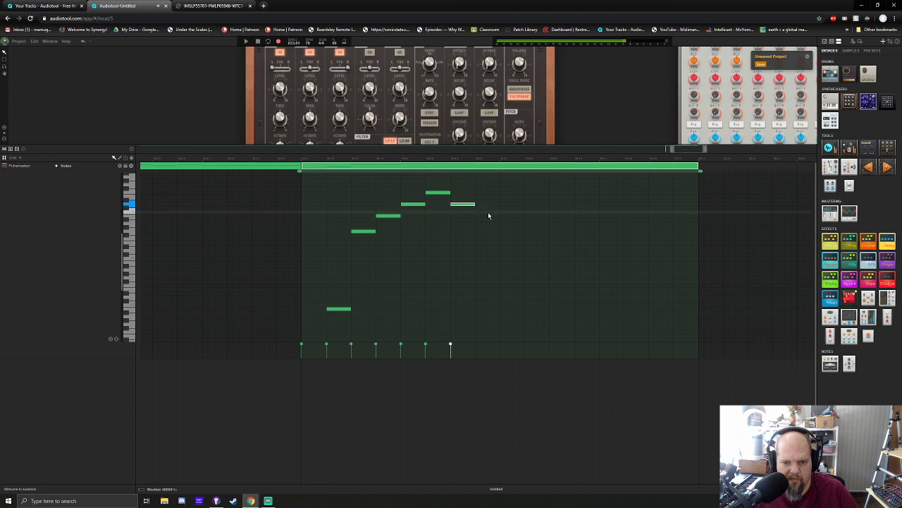
Fill the rest of measure 34 with ten sixteenth notes: D, B, D, B, G, B, D, F, E, D
left_click(517, 204)
left_click(537, 215)
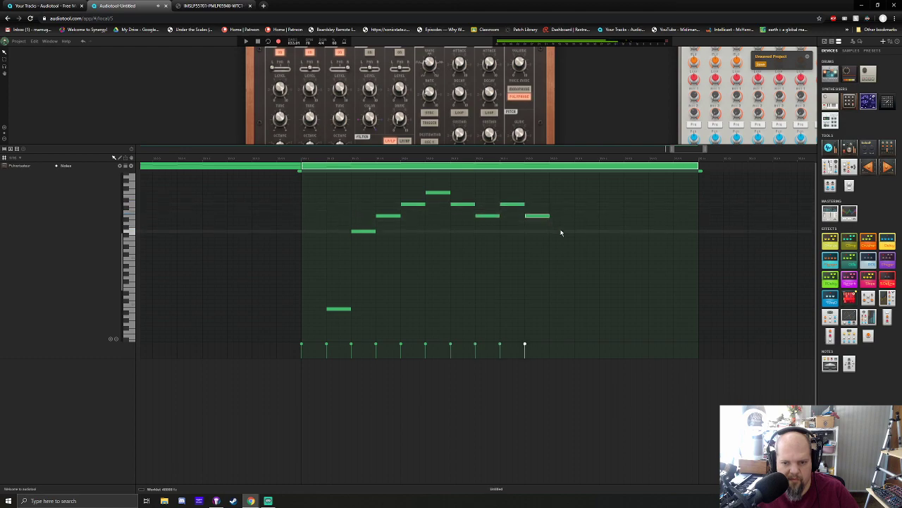
left_click(586, 216)
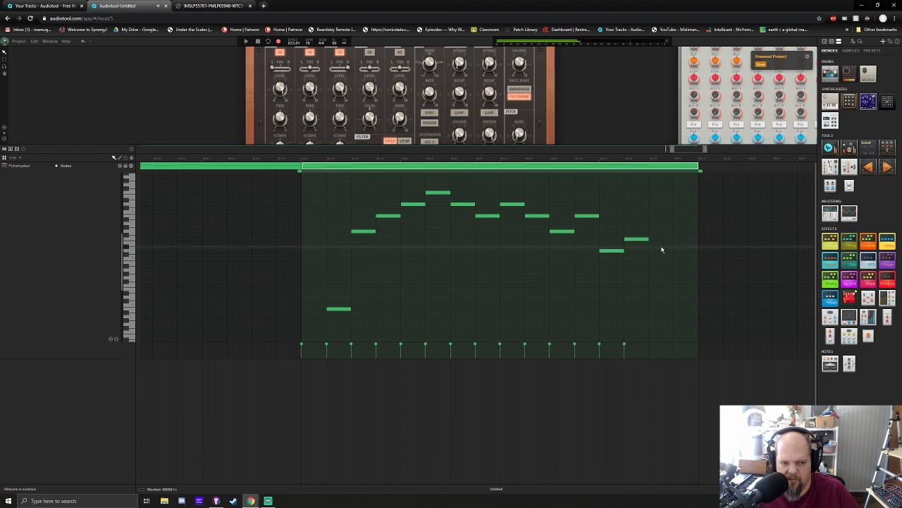
left_click_drag(663, 246, 661, 245)
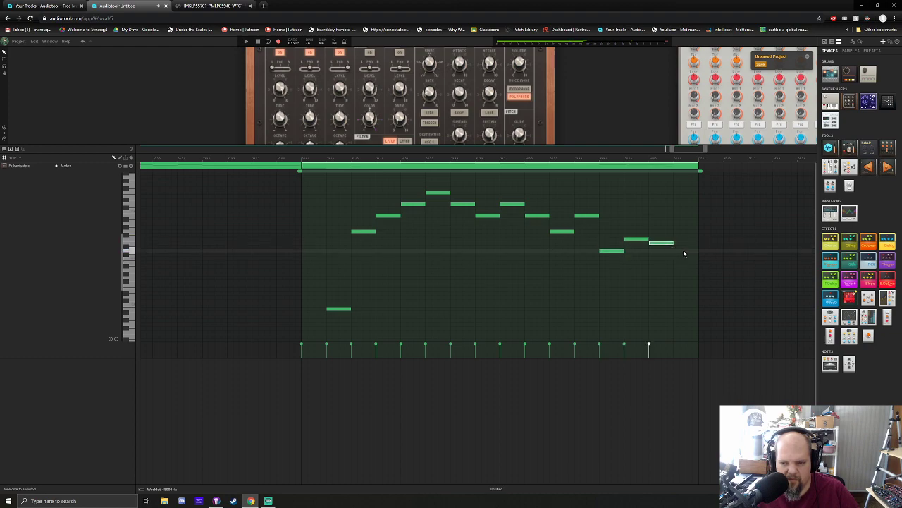
Create a red one-measure region at 35.0.0 and enter a C-E-G-C chord at its start, eleven sixteenths long
left_click(709, 168)
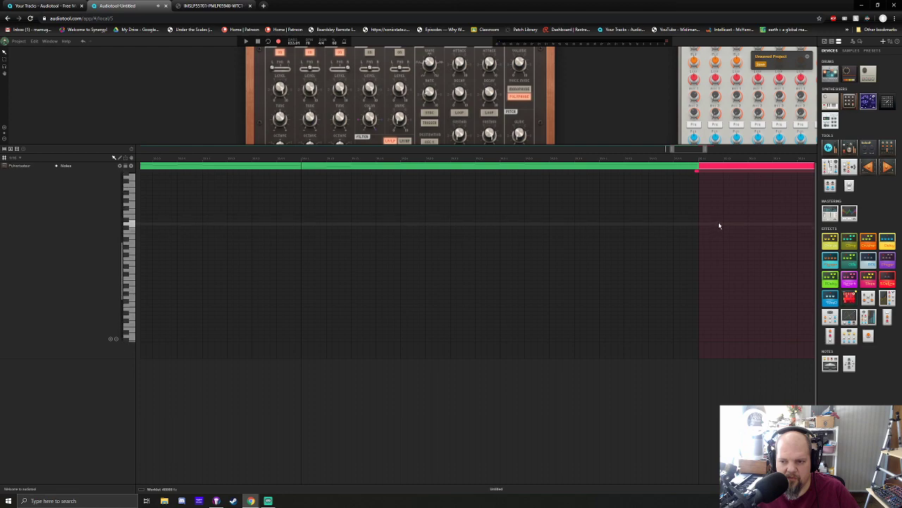
left_click_drag(670, 160, 282, 289)
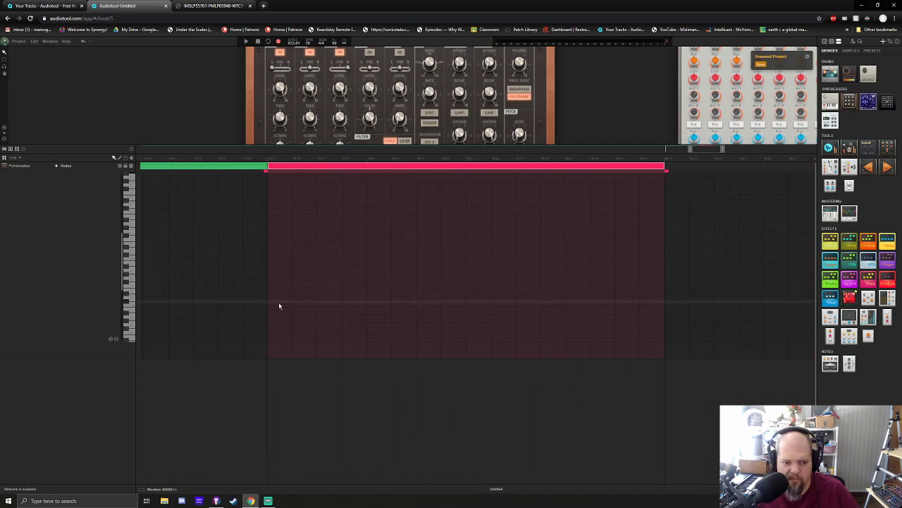
left_click(275, 258)
left_click(278, 243)
left_click(278, 231)
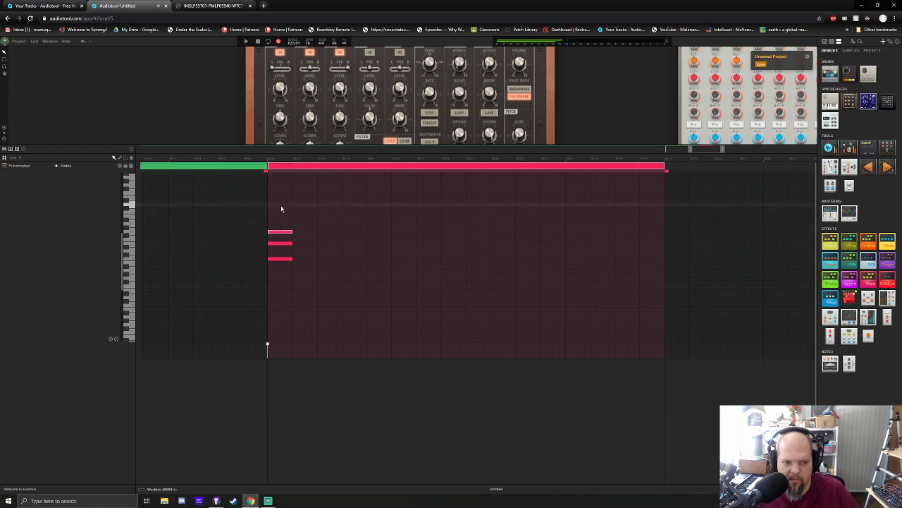
left_click(281, 211)
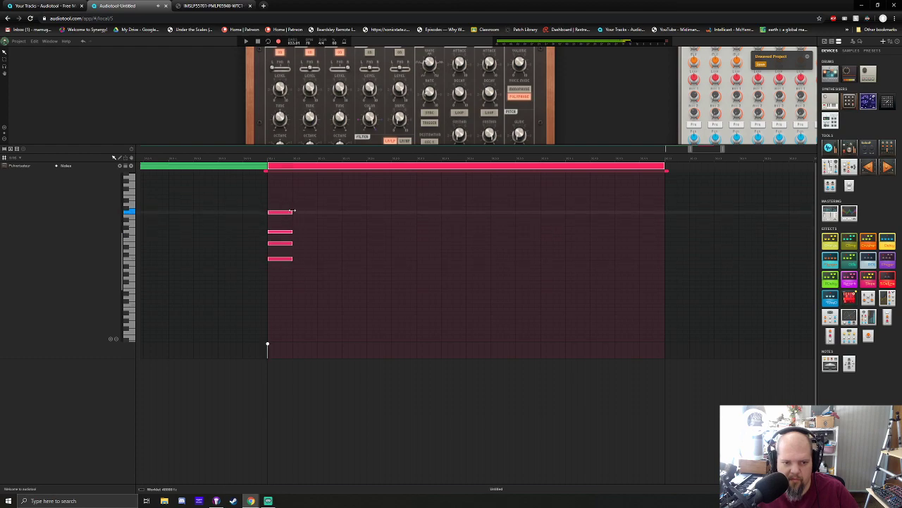
left_click_drag(306, 210, 541, 212)
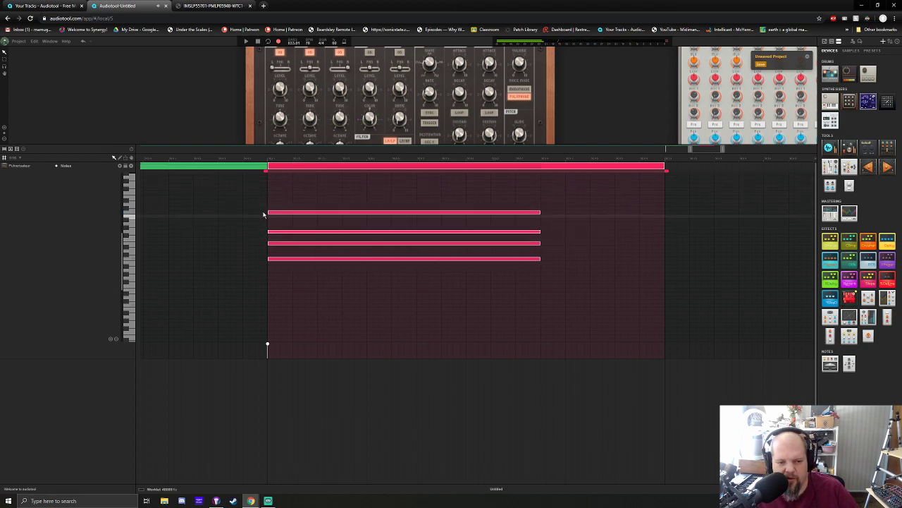
On a finer grid, stagger the starts of the final chord's upper three notes from low to high and play it back
mouse_move(690, 150)
left_mouse_down()
mouse_move(675, 150)
mouse_move(698, 152)
left_mouse_up()
scroll(696, 153, "up", 5)
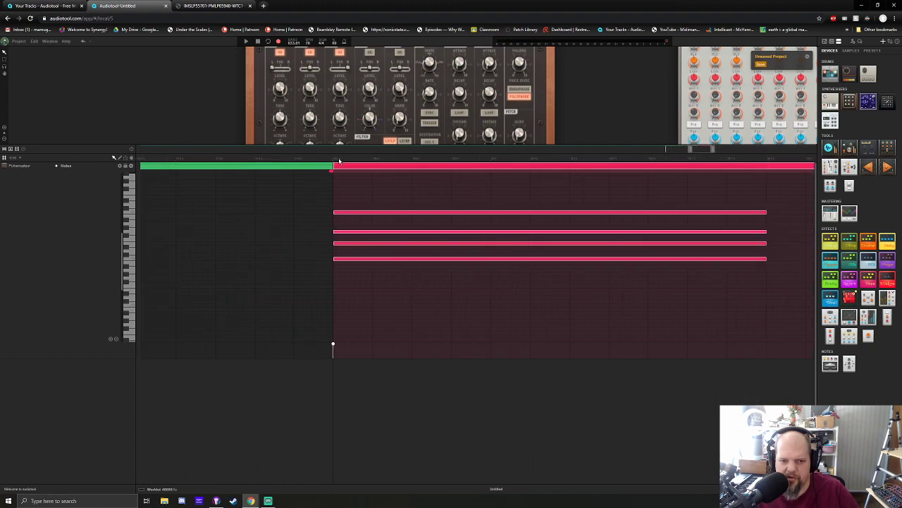
left_click(346, 183)
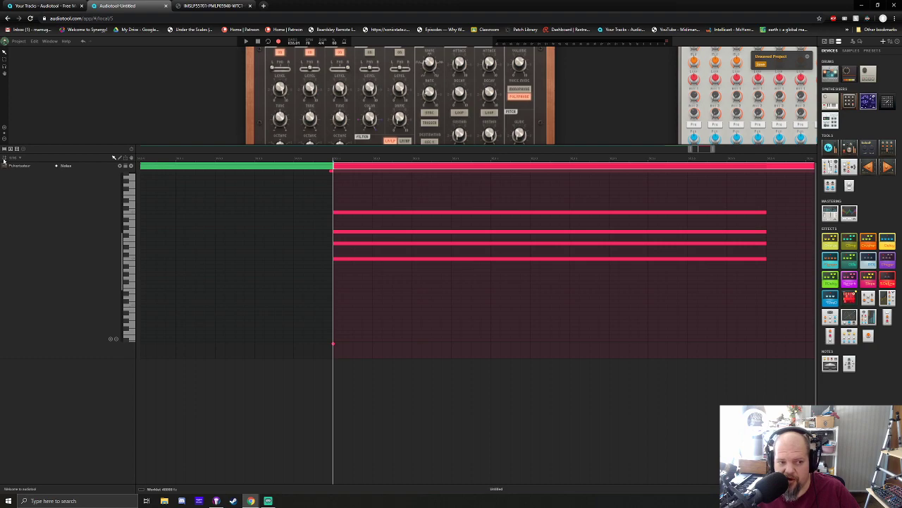
left_click(375, 244)
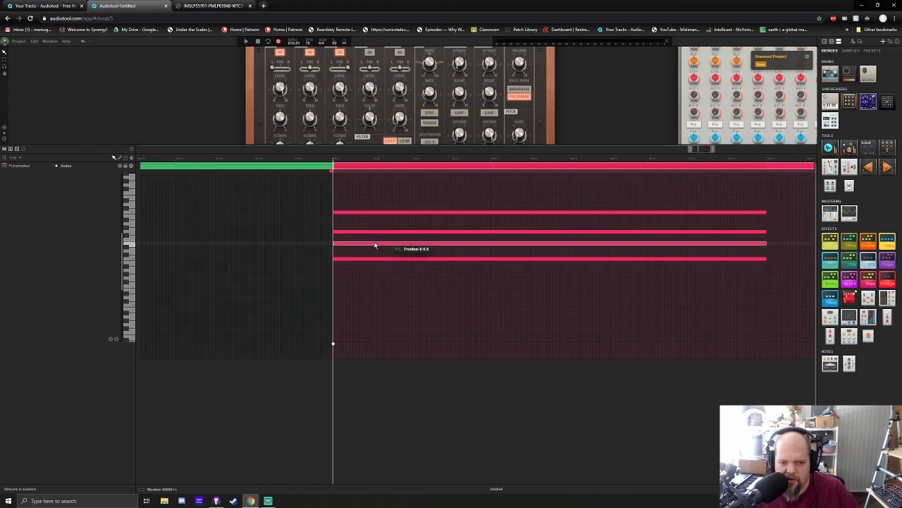
left_click(346, 232)
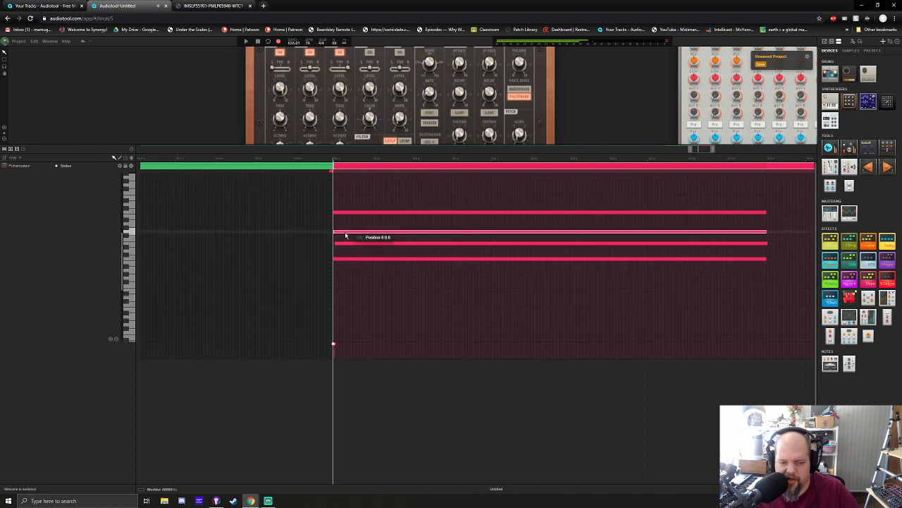
key("Delete")
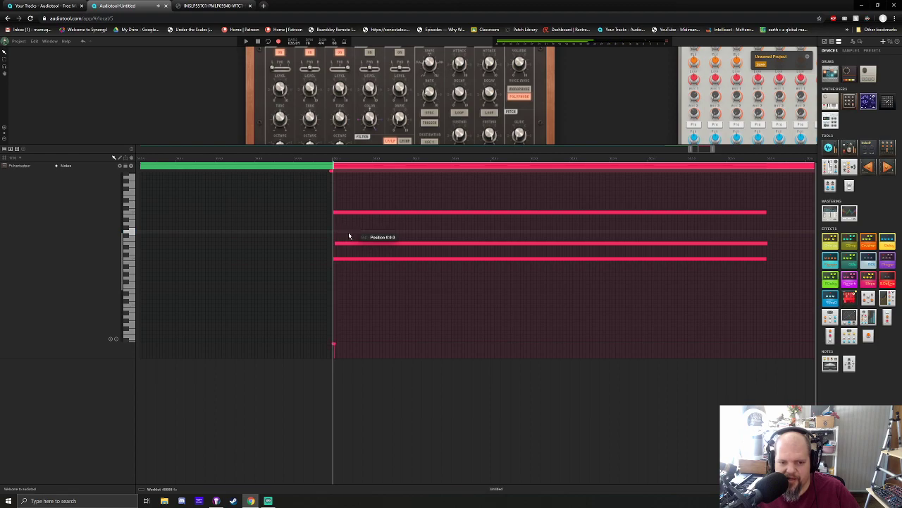
key("ctrl+z")
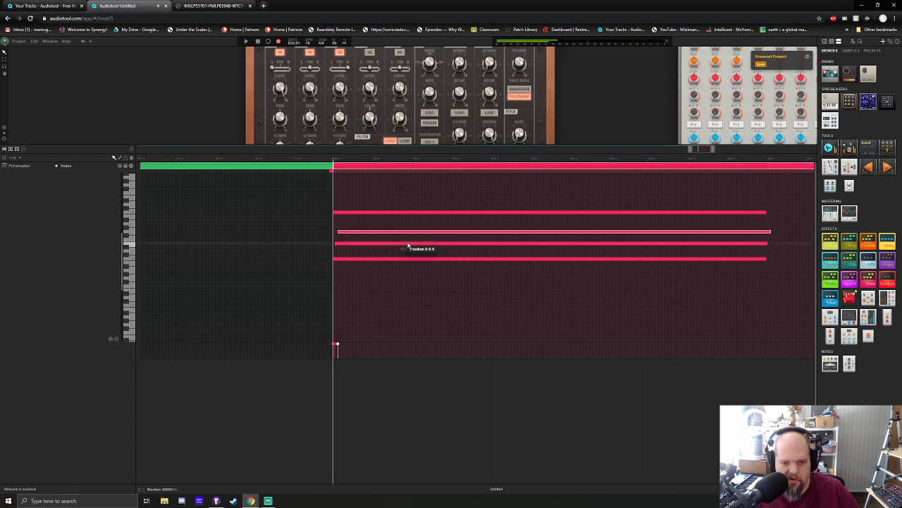
left_click(351, 214)
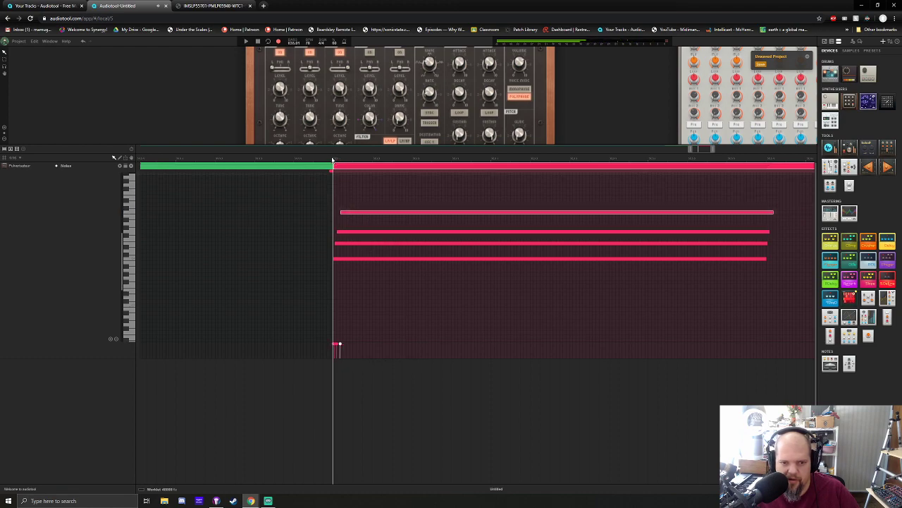
key("space")
key("space")
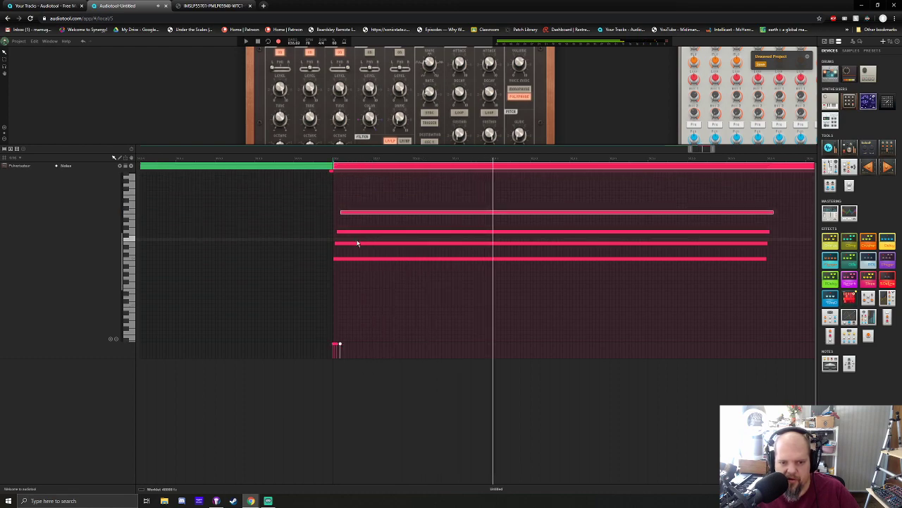
Widen the stagger between the final chord's note starts and play the rolled chord again
left_click_drag(349, 243, 367, 216)
key("space")
key("space")
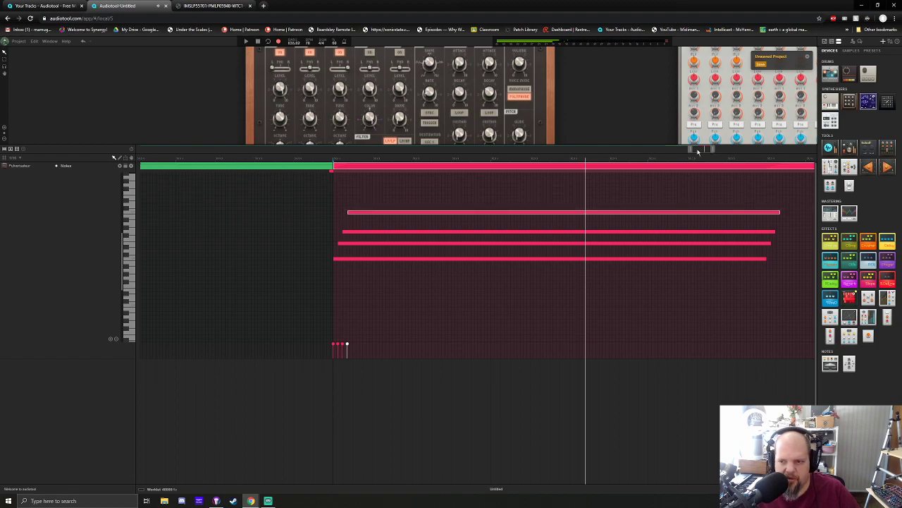
Move the song's end marker to 37.0.0, one measure past the end of the red region
scroll(698, 151, "down", 6)
scroll(698, 152, "up", 7)
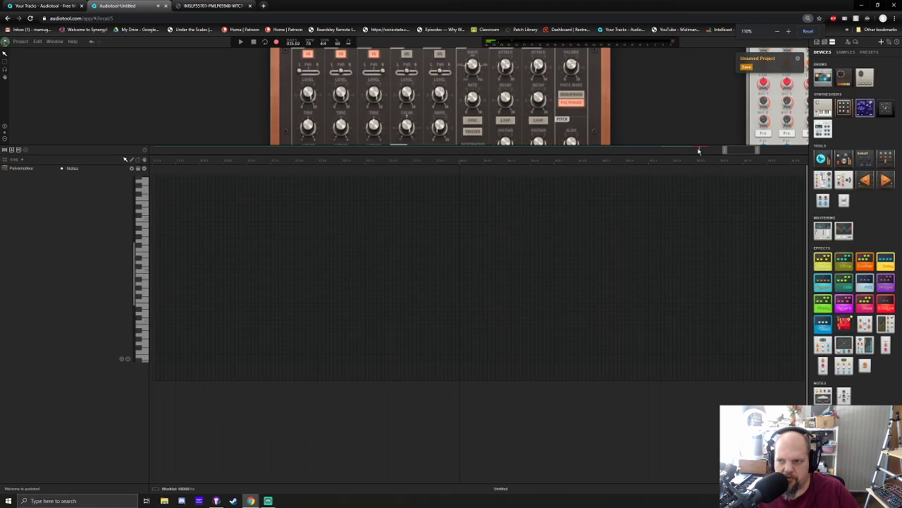
scroll(698, 152, "up", 1)
scroll(698, 151, "down", 2)
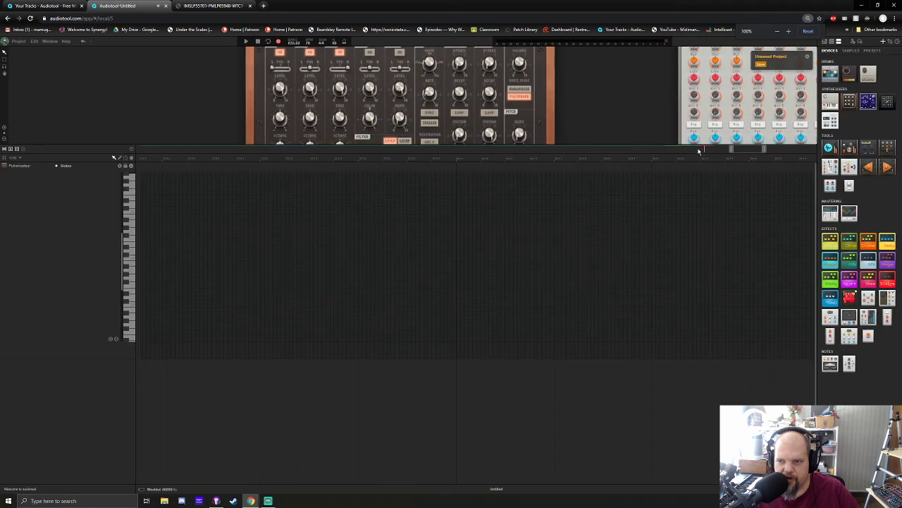
scroll(744, 153, "down", 3)
left_click_drag(743, 153, 696, 153)
scroll(684, 156, "down", 2)
mouse_move(756, 160)
left_mouse_down()
mouse_move(520, 161)
mouse_move(517, 172)
left_mouse_up()
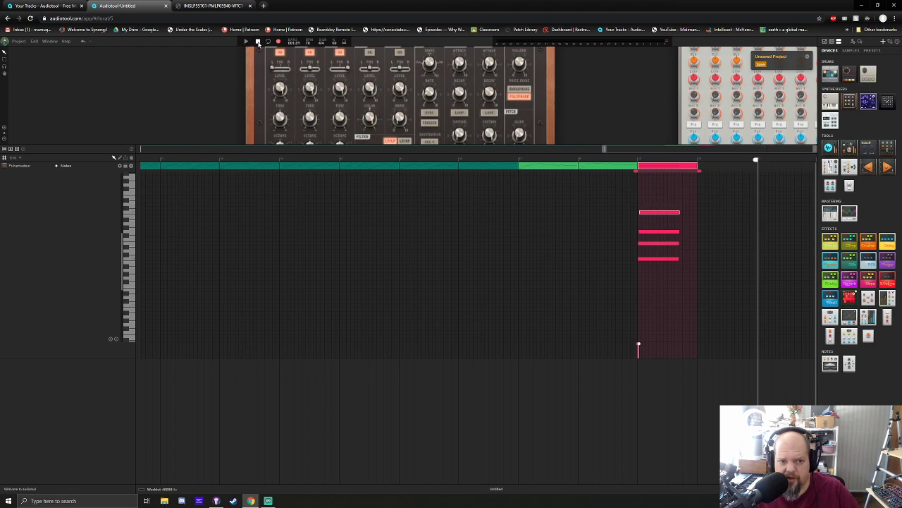
Close the note editor, play the whole piece from the beginning, and return the playhead to the start
double_click(651, 168)
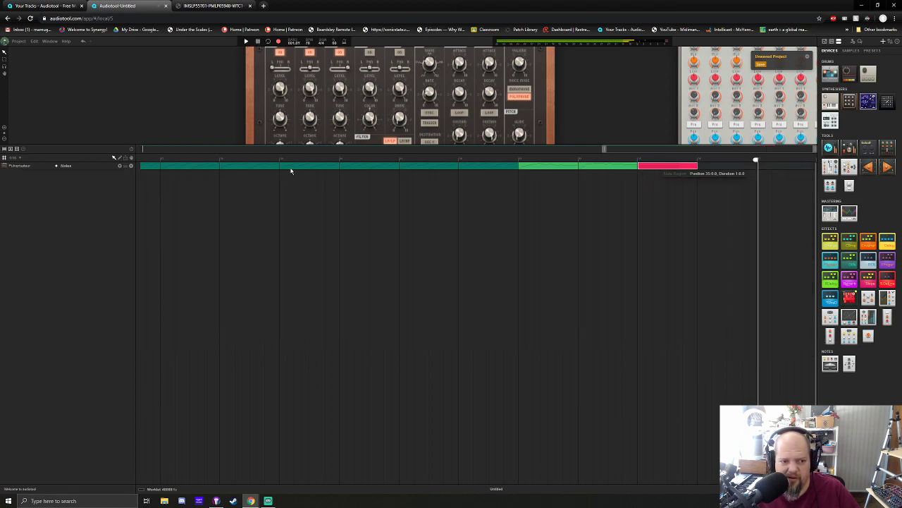
left_click_drag(601, 151, 89, 160)
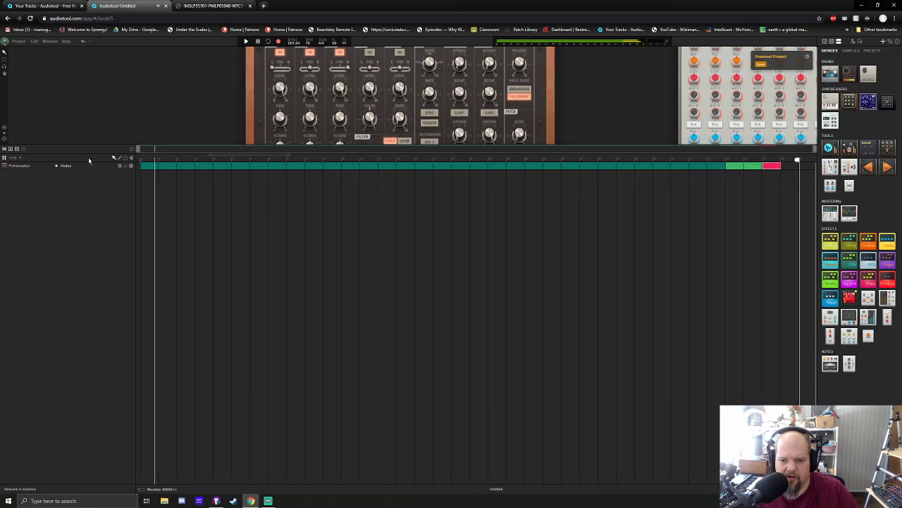
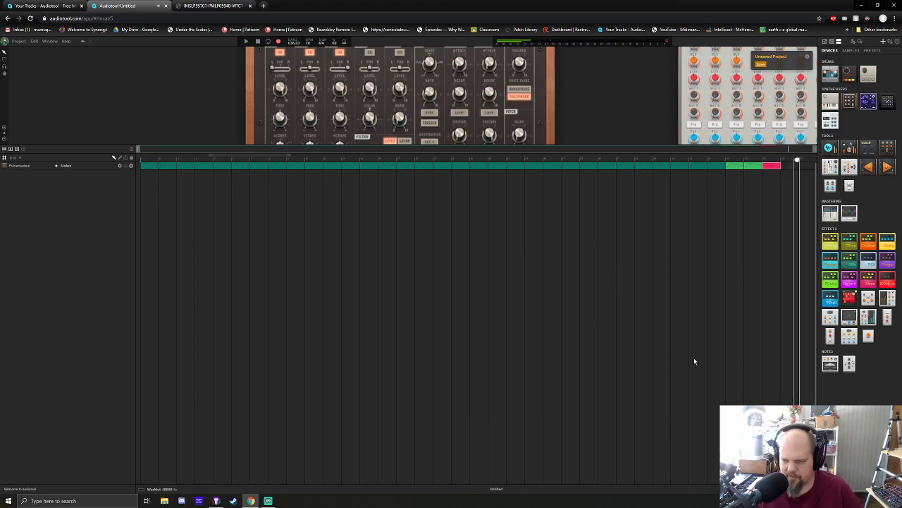
left_click(141, 162)
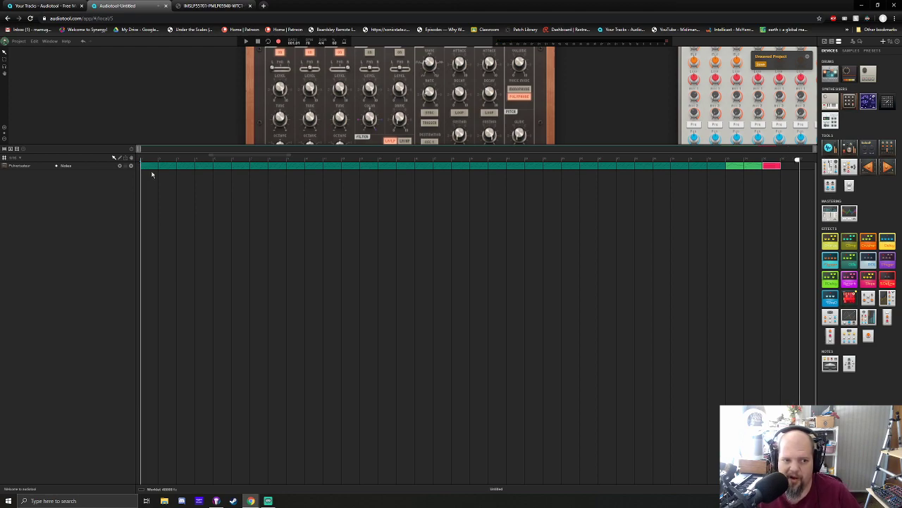
Zoom out the device desktop and enlarge its area to show the full synthesizer, mixer and effects
scroll(216, 113, "down", 3)
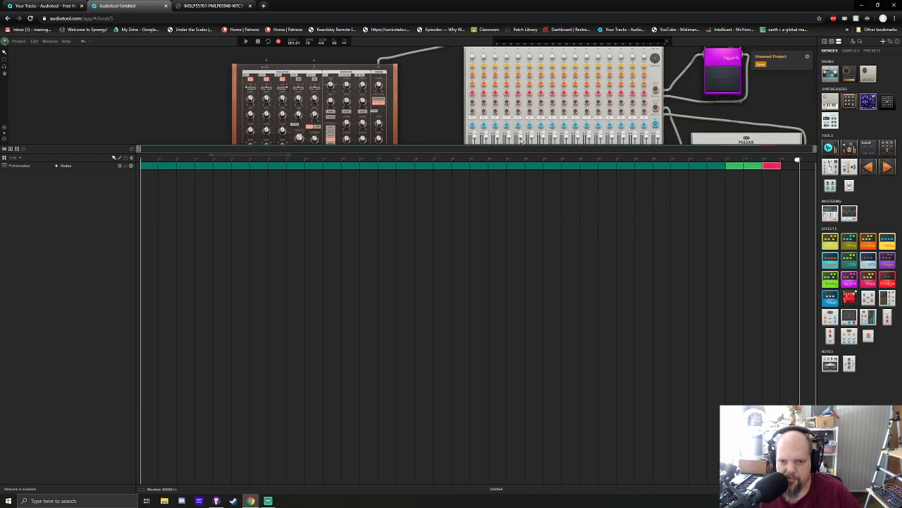
left_click_drag(453, 144, 455, 345)
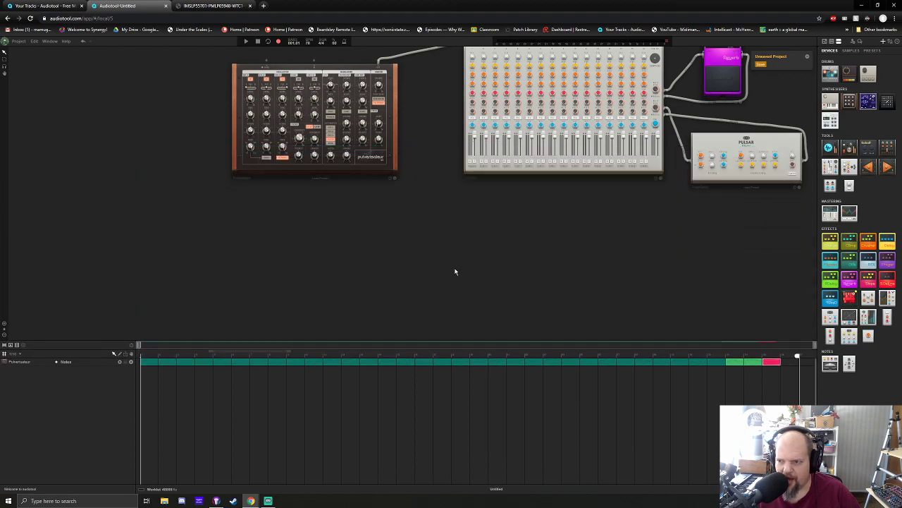
Add a Space synthesizer to the desktop, connect its output to the mixer, and place it below the Pulverisateur
left_click_drag(831, 120, 382, 237)
left_click_drag(648, 166, 568, 296)
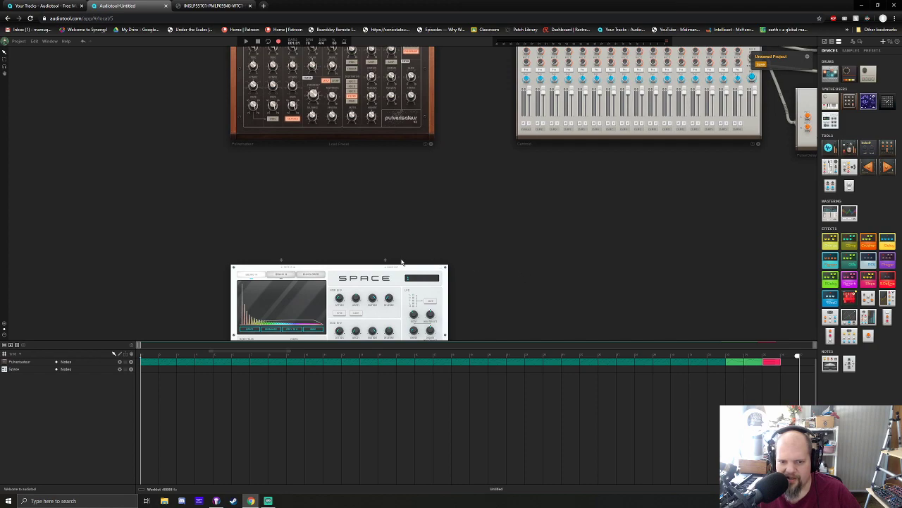
left_click_drag(387, 262, 541, 124)
left_click_drag(502, 308, 673, 89)
left_click_drag(569, 198, 676, 115)
left_click_drag(782, 179, 607, 216)
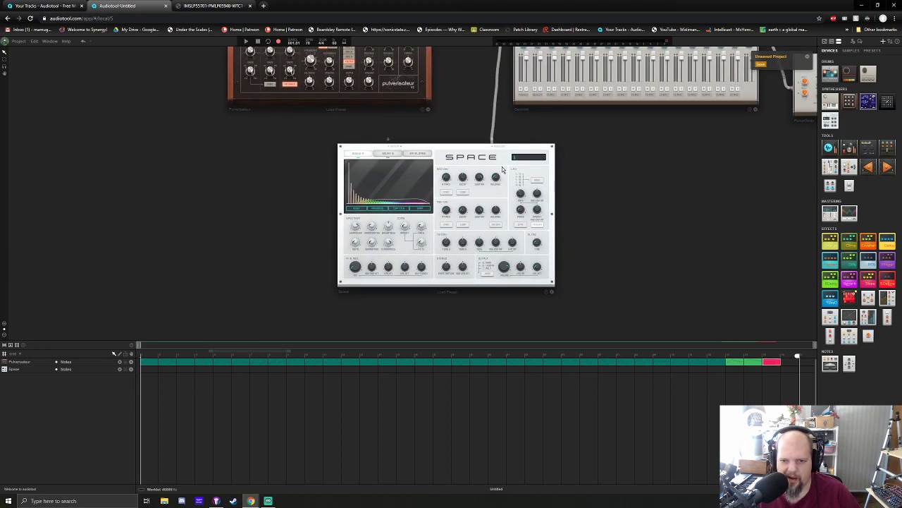
Open the preset list for the Space synthesizer
right_click(478, 152)
mouse_move(508, 176)
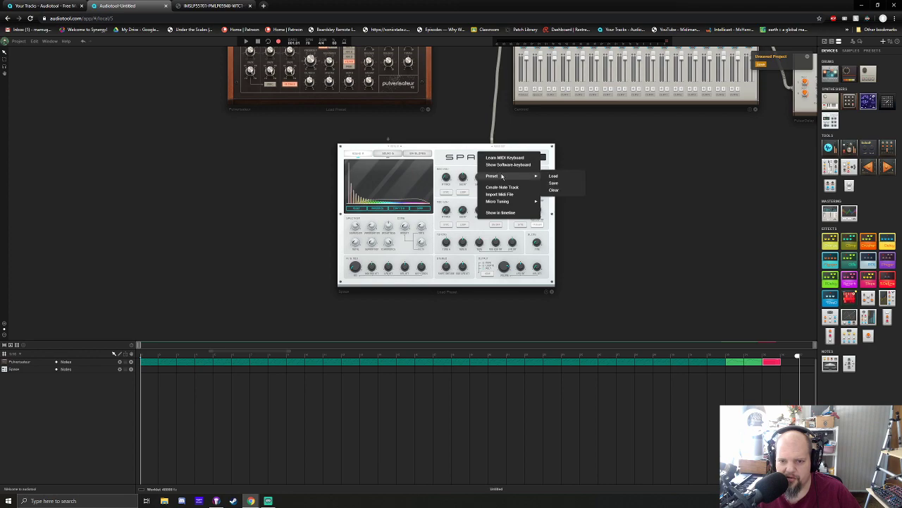
left_click(555, 175)
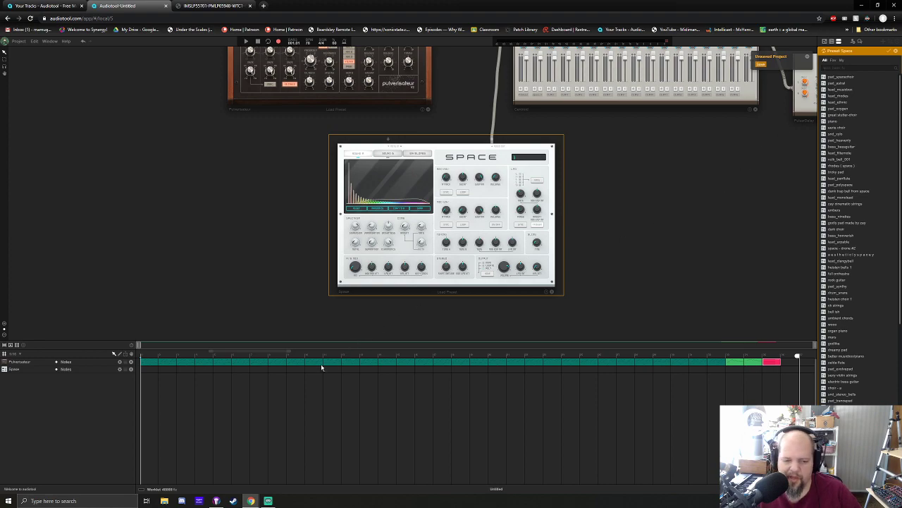
Create a one-measure note region at 1.0.0 on the Space track and set the timeline grid to Bar
double_click(147, 372)
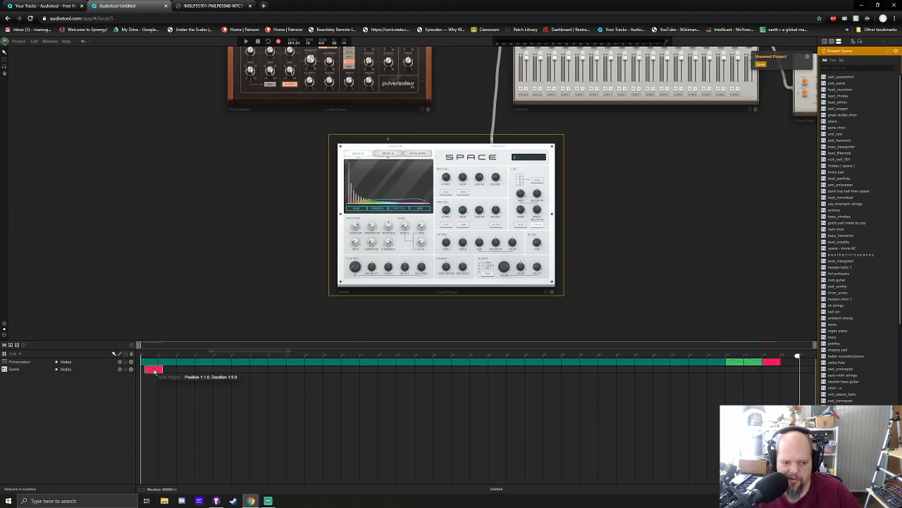
left_click(13, 353)
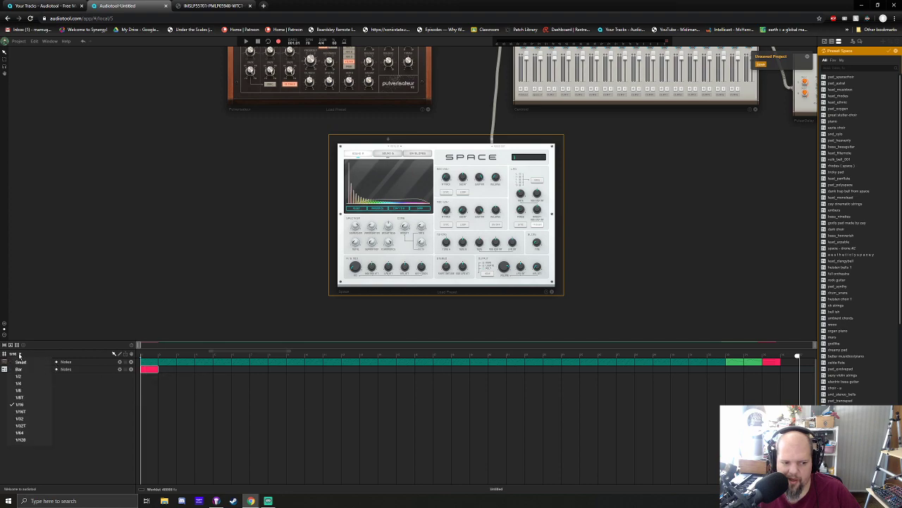
left_click(15, 360)
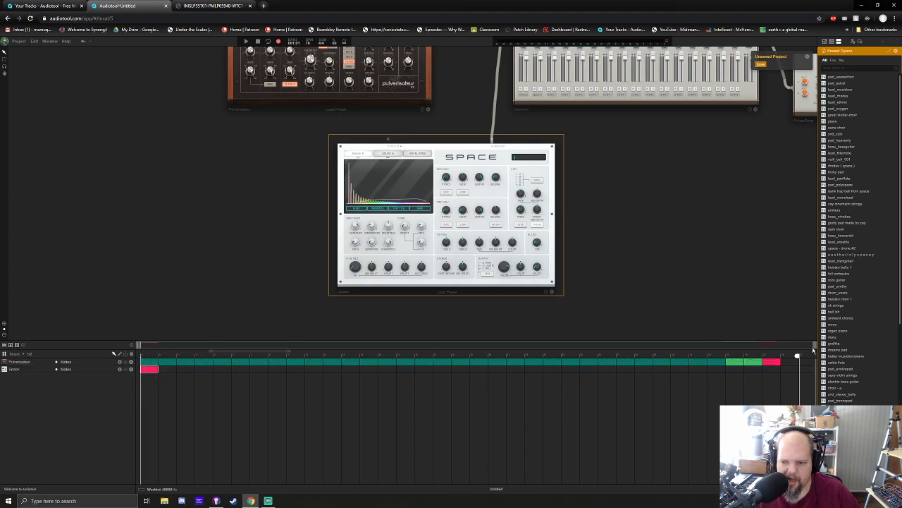
left_click_drag(816, 345, 234, 345)
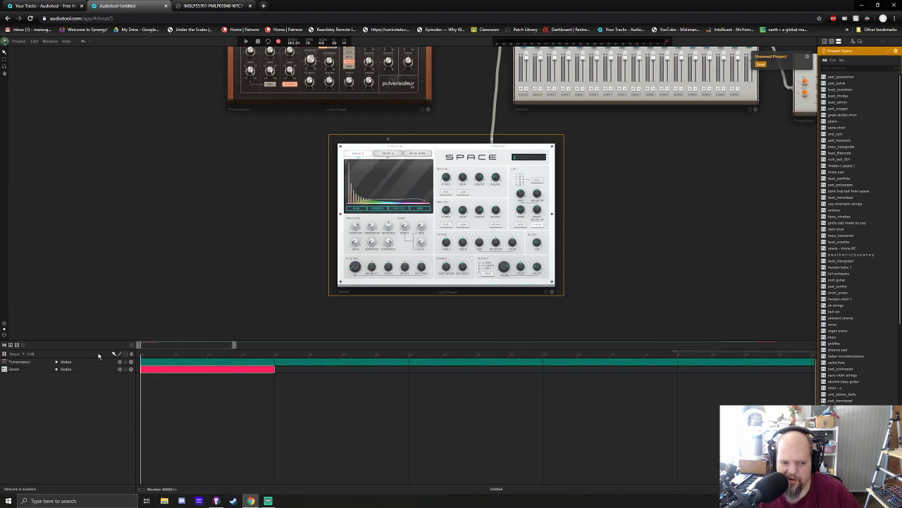
left_click(23, 355)
left_click(18, 370)
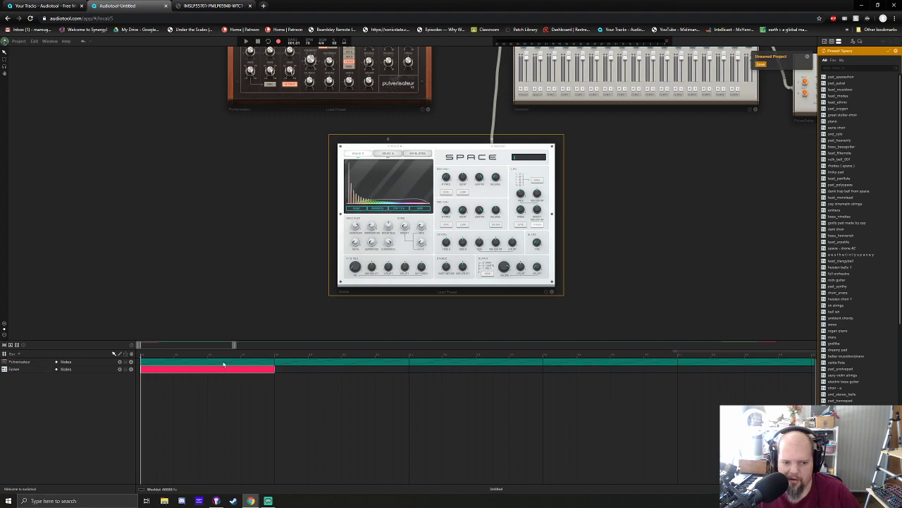
Open the Space track's first region with an enlarged note editor and enter a three-note chord lasting the full measure
double_click(209, 371)
left_click_drag(224, 342, 258, 252)
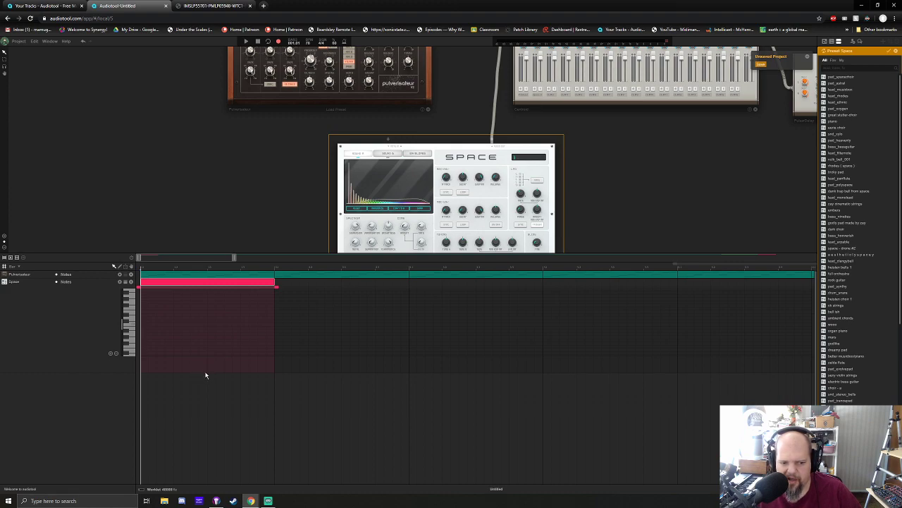
left_click_drag(205, 372, 187, 456)
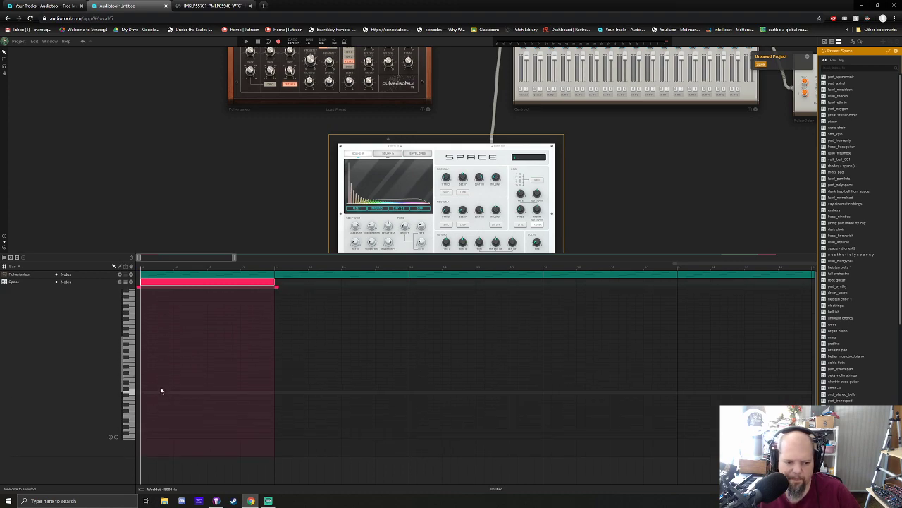
left_click(147, 354)
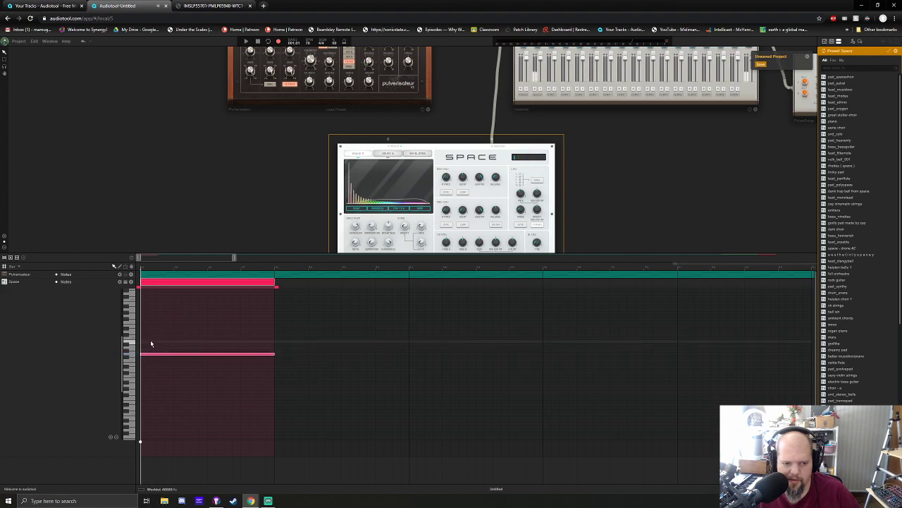
left_click(153, 337)
left_click(155, 325)
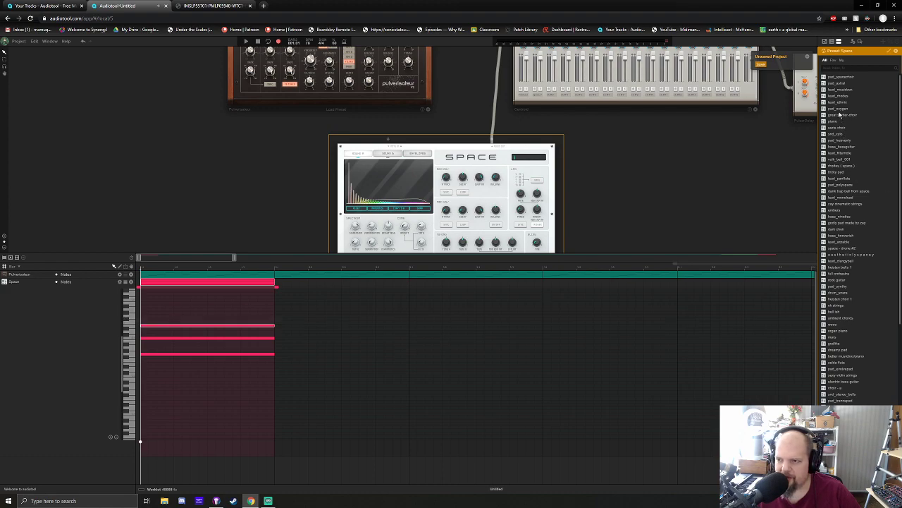
Try the pad_oxygen and pad_astral presets on the Space synthesizer and play the chord with each
left_click_drag(835, 107, 426, 169)
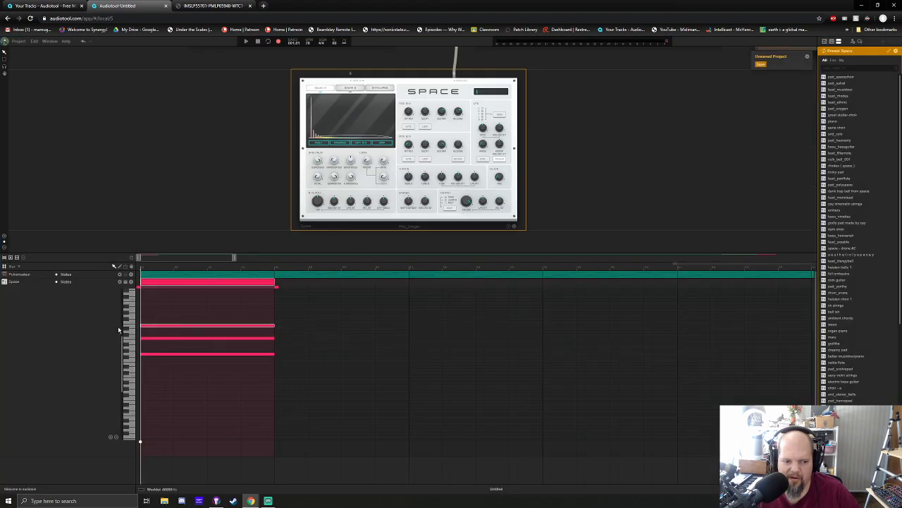
left_click(130, 327)
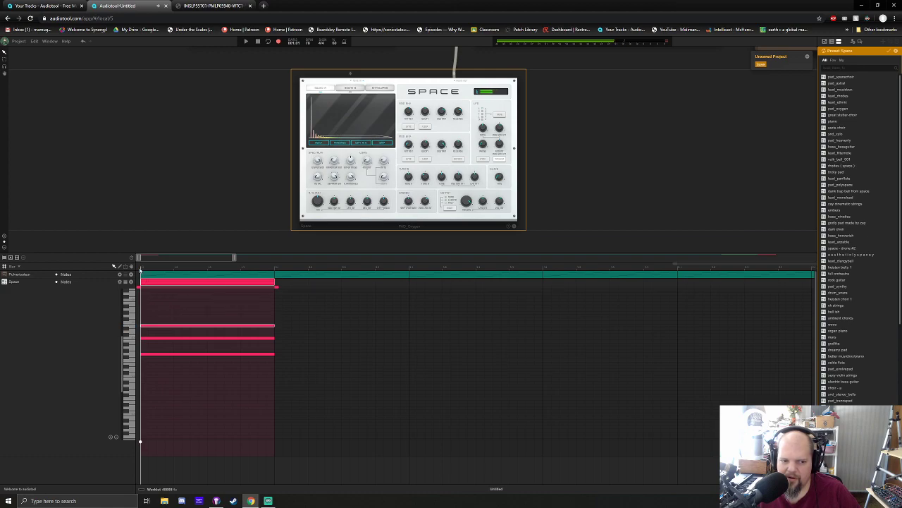
key("space")
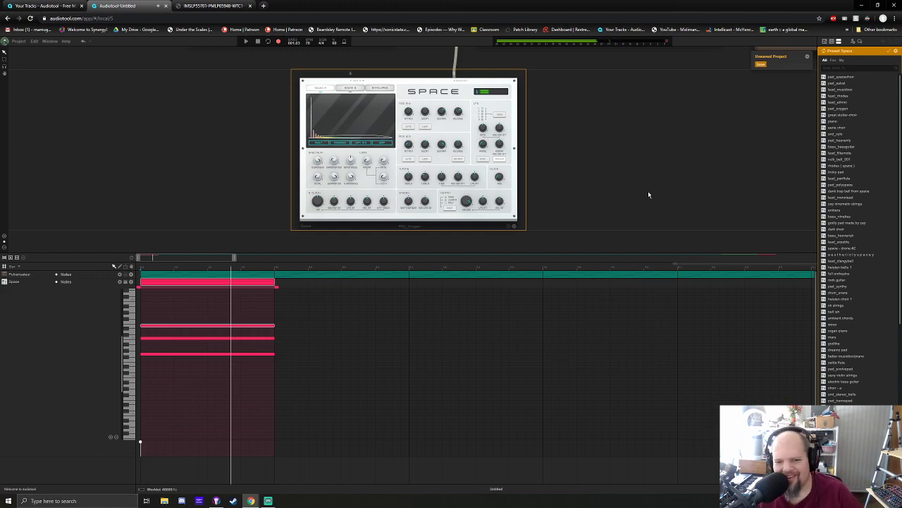
scroll(379, 150, "up", 3)
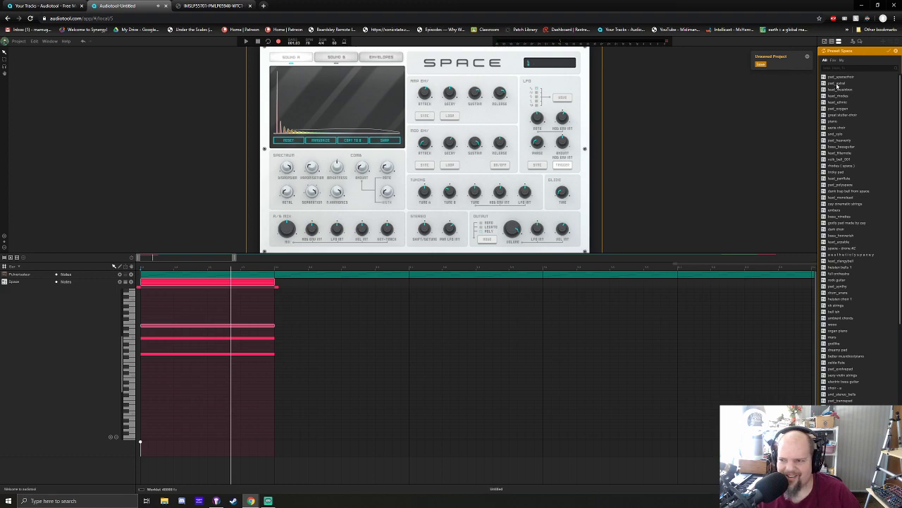
key("space")
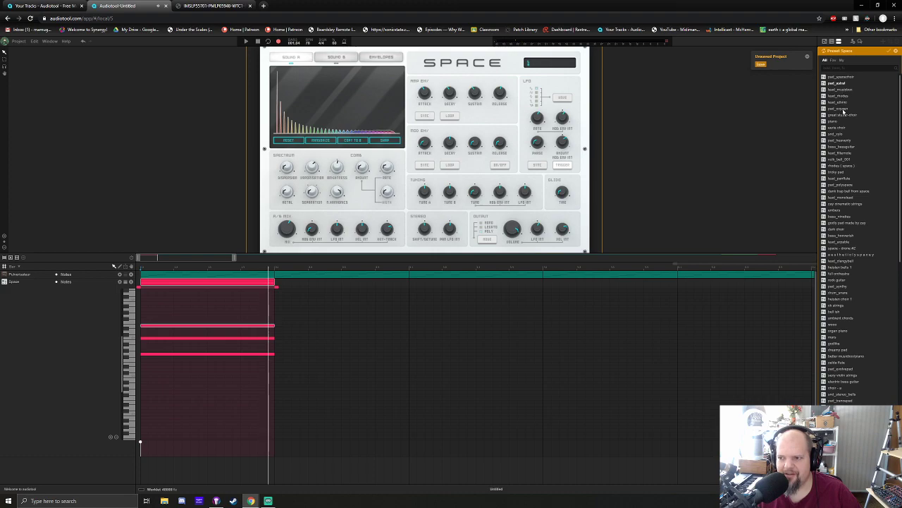
Load the pad_heavenly preset into the Space synthesizer and play the first measure with it
left_click(839, 140)
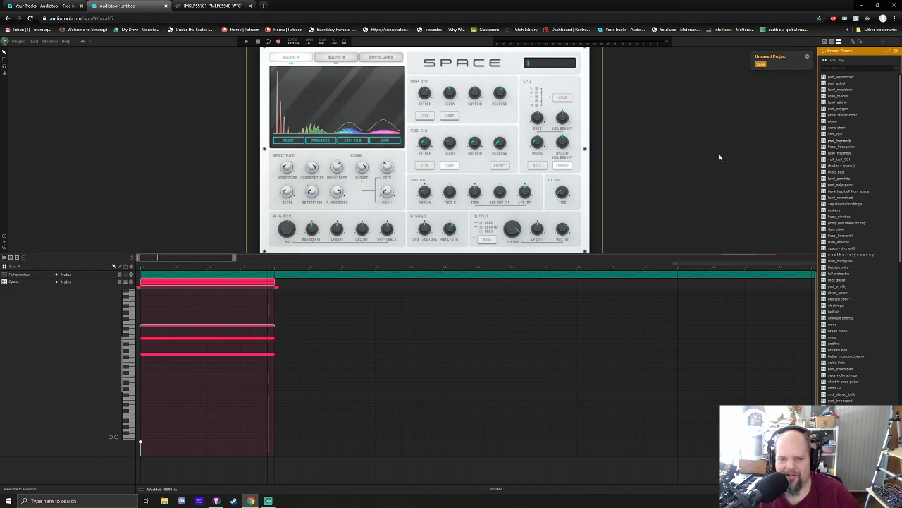
key("space")
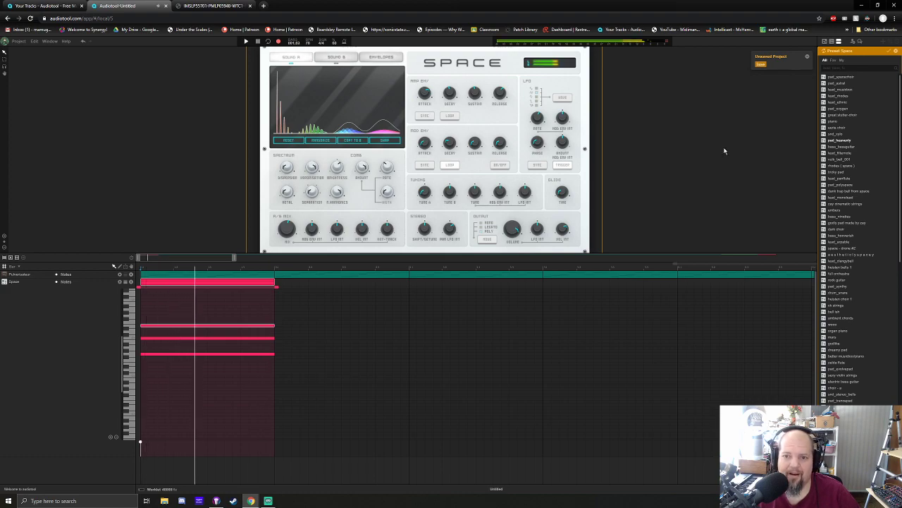
key("space")
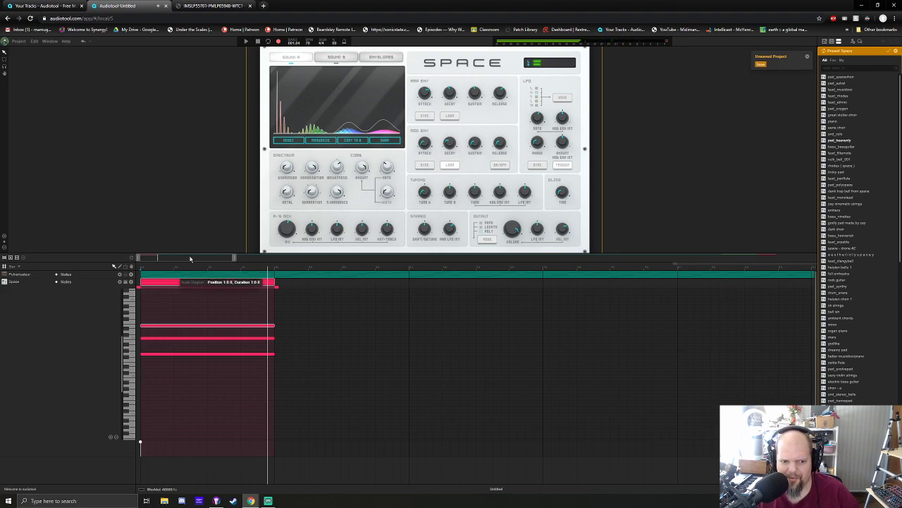
Copy the Pulverisateur's measure 2 region onto the Space track at 2.0.0 and open the copy for note editing
scroll(190, 259, "down", 2)
scroll(190, 259, "down", 1)
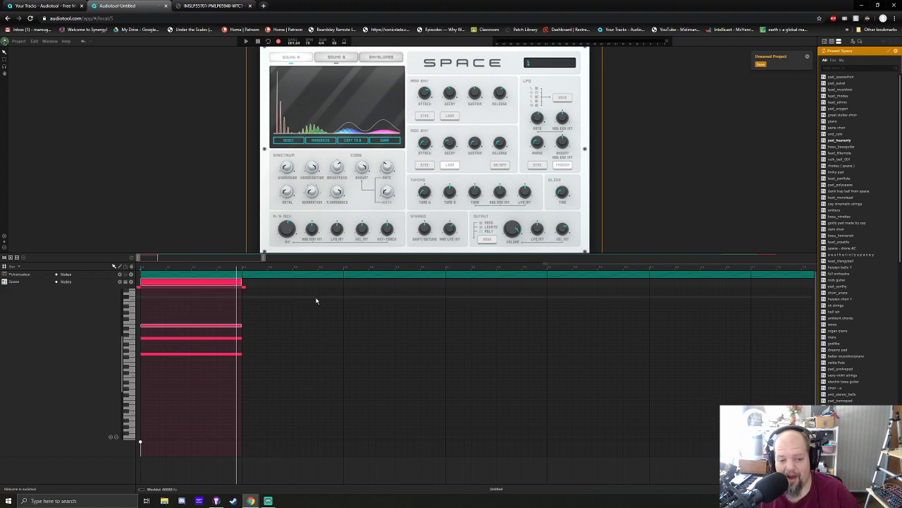
left_click_drag(264, 259, 694, 258)
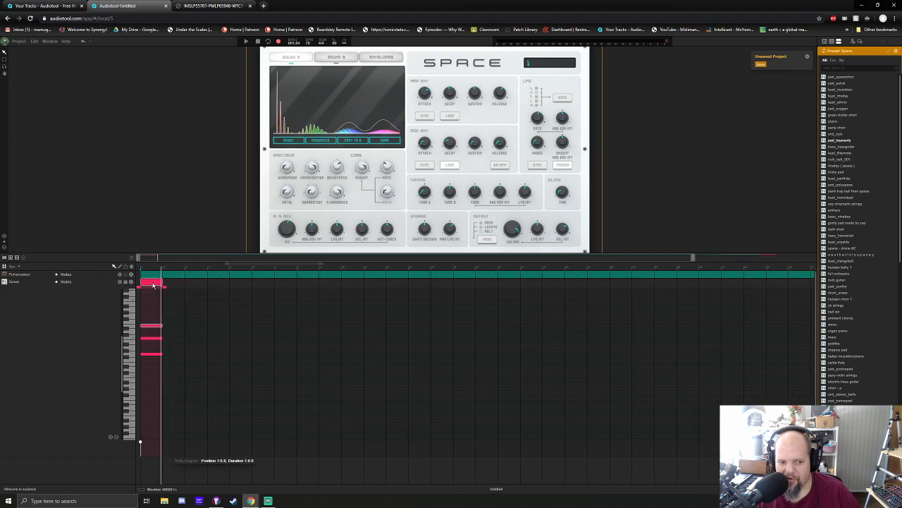
double_click(156, 282)
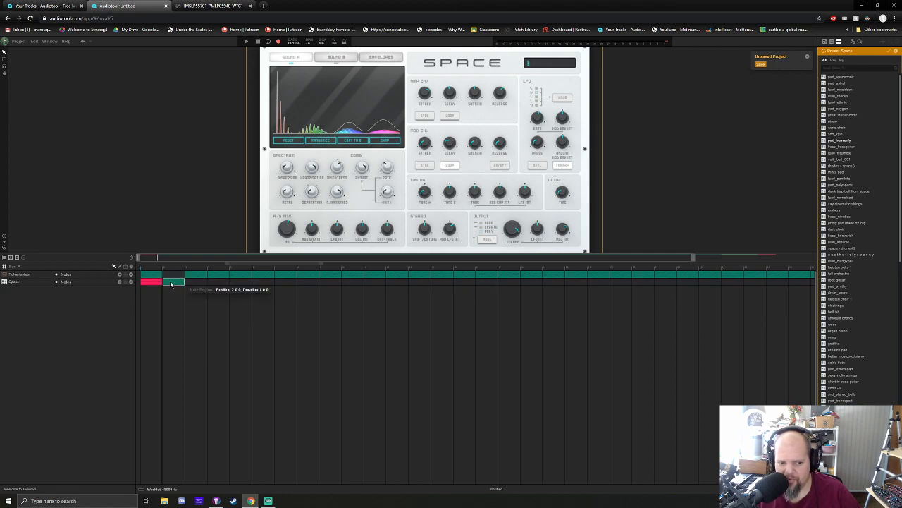
double_click(171, 285)
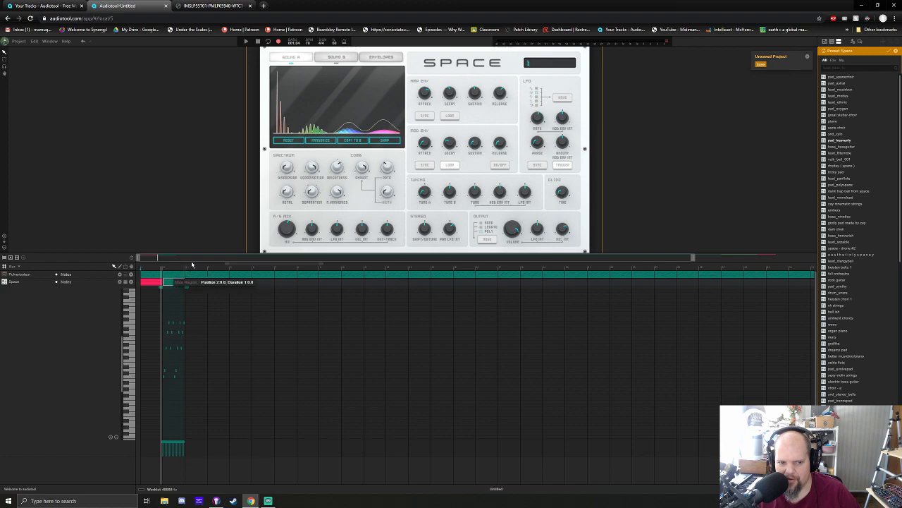
Delete the low notes and all repeats in the copied measure 2 region, keeping only the first three upper notes
left_click_drag(197, 252, 168, 251)
scroll(167, 252, "up", 10)
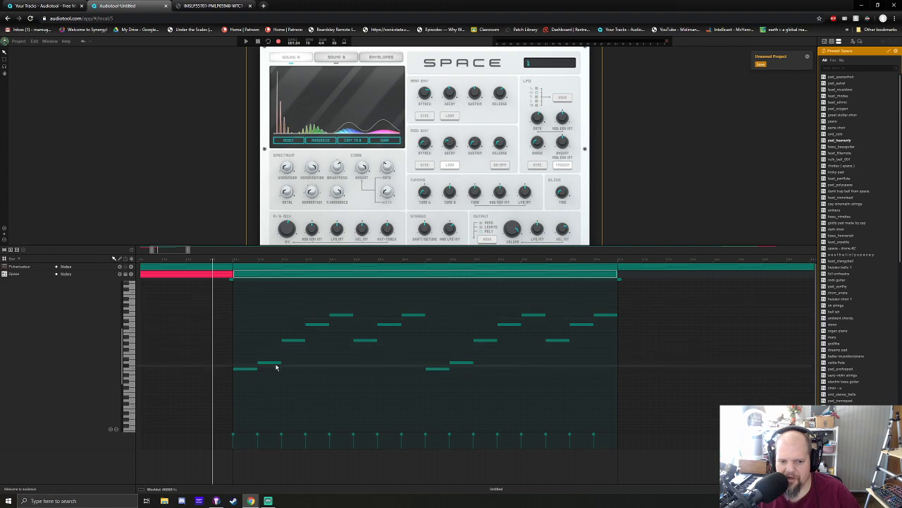
left_click_drag(242, 356, 506, 392)
key("Delete")
left_click_drag(362, 298, 607, 379)
key("Delete")
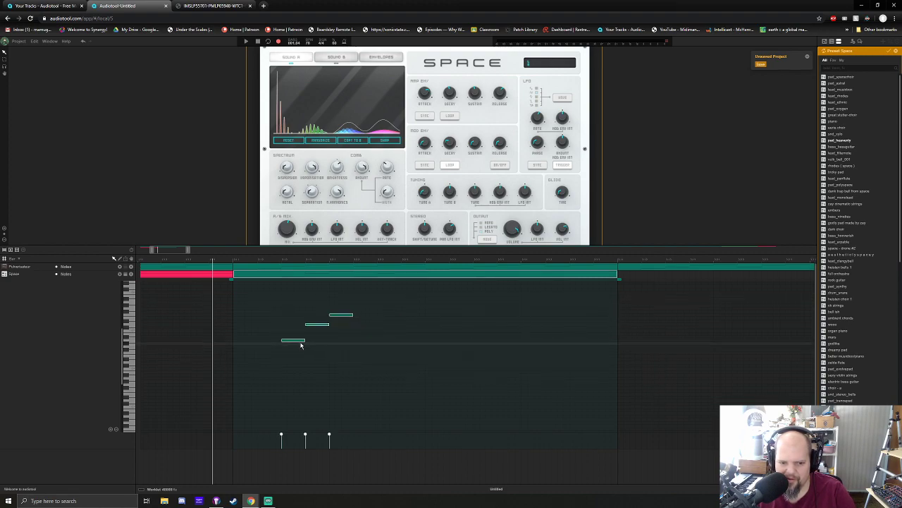
Align measure 2's three remaining notes to the start of the region and stretch them across the full measure as a chord
left_click(110, 429)
scroll(299, 357, "up", 2)
left_click_drag(293, 357, 256, 358)
left_click(274, 337)
left_click_drag(270, 327, 256, 328)
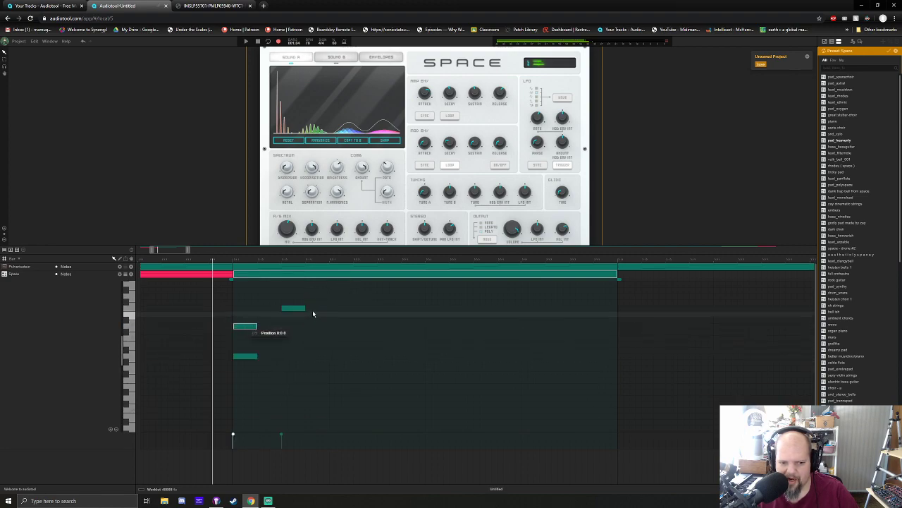
left_click_drag(303, 309, 623, 323)
Play the pad chords of the first two measures and check the Space synthesizer's output volume
key("space")
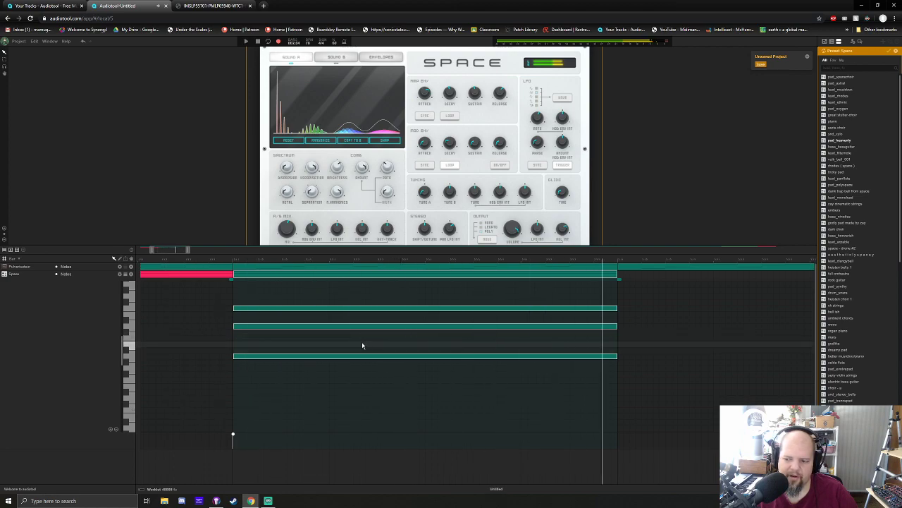
left_click_drag(756, 135, 632, 170)
left_click_drag(568, 189, 642, 153)
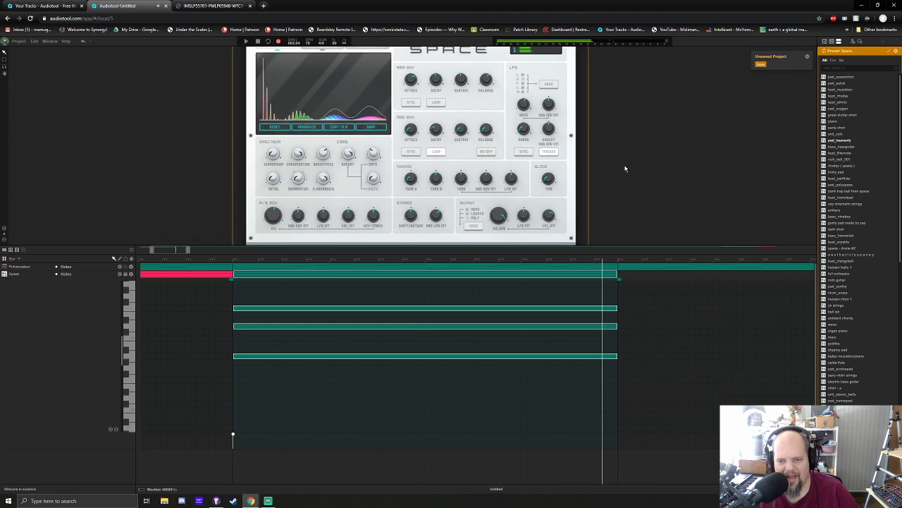
mouse_move(500, 218)
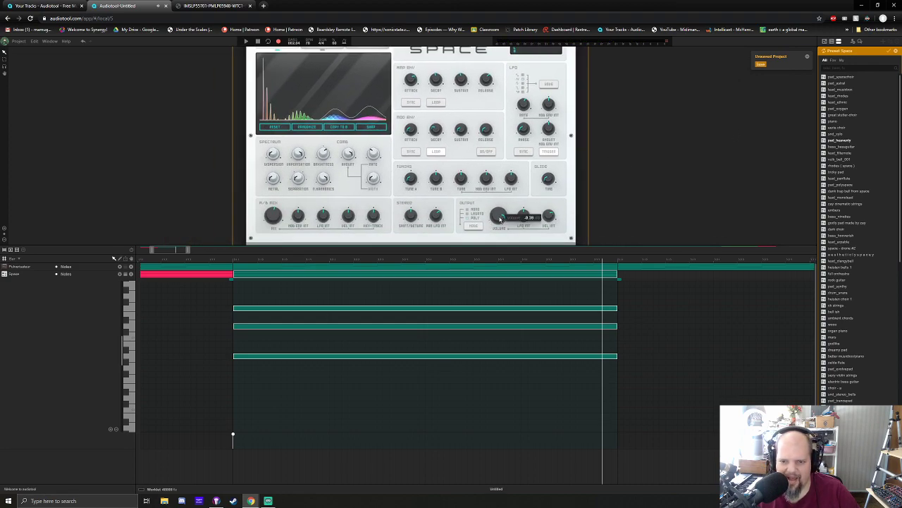
Copy the Pulverisateur's measure 3 region to the Space track at 3.0.0 and delete all but its first three upper notes
left_click_drag(187, 251, 224, 252)
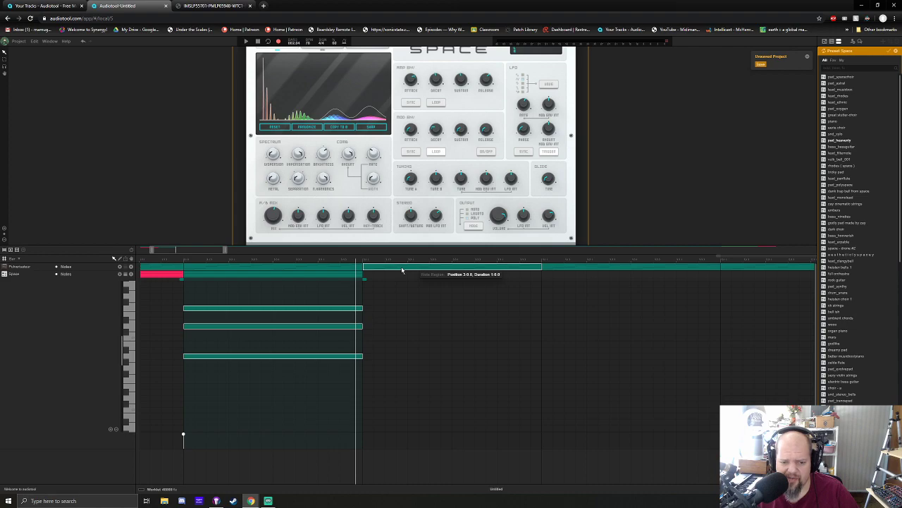
left_click_drag(401, 269, 401, 273)
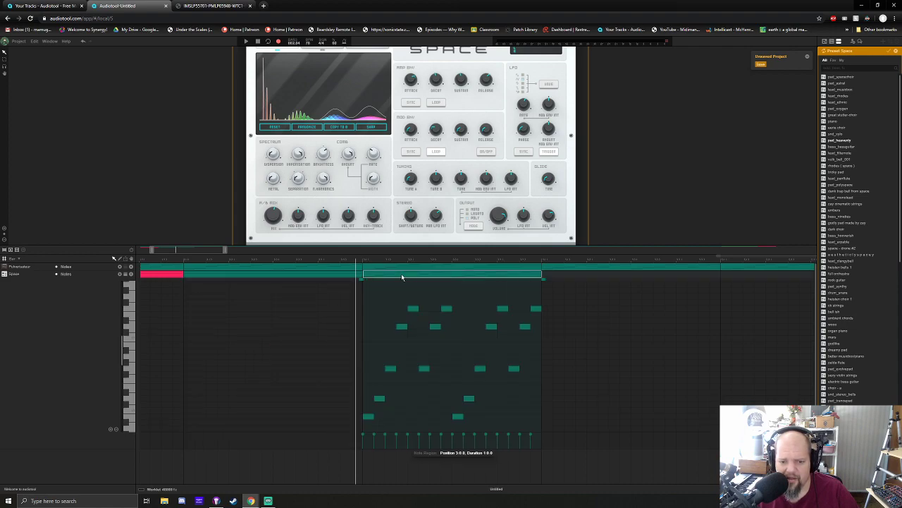
left_click_drag(366, 388, 500, 426)
key("Delete")
left_click_drag(421, 289, 543, 414)
key("Delete")
Move measure 3's three notes to the region's start and lengthen them to fill the whole measure
left_click_drag(378, 303, 371, 368)
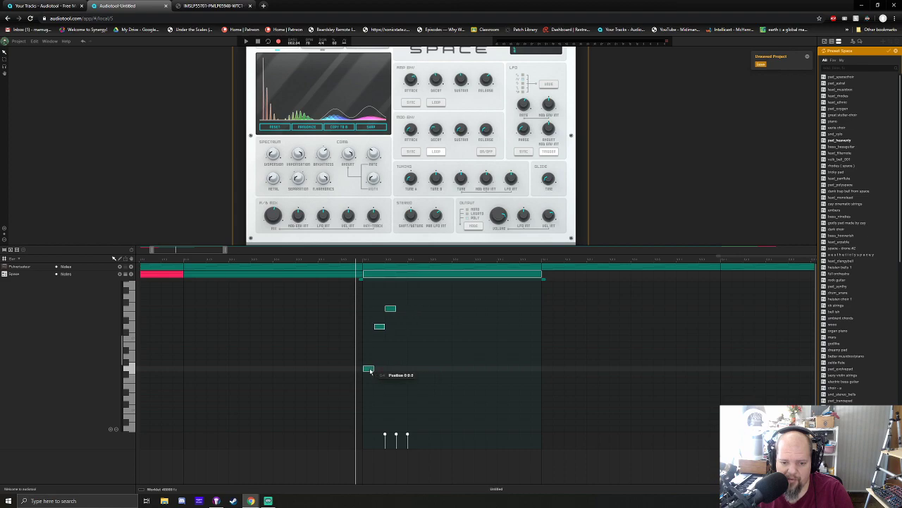
left_click_drag(380, 328, 541, 308)
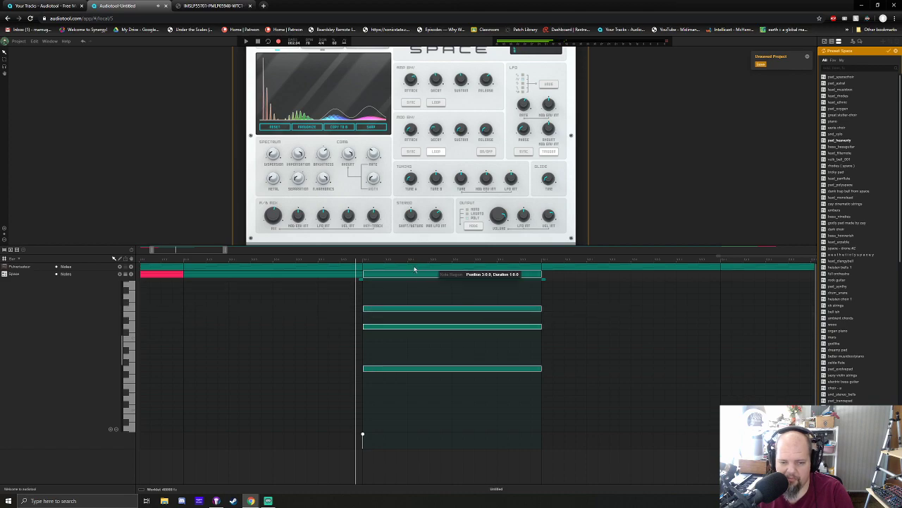
Play the pad chord of measure 3 from the start of the measure
left_click(364, 260)
key("space")
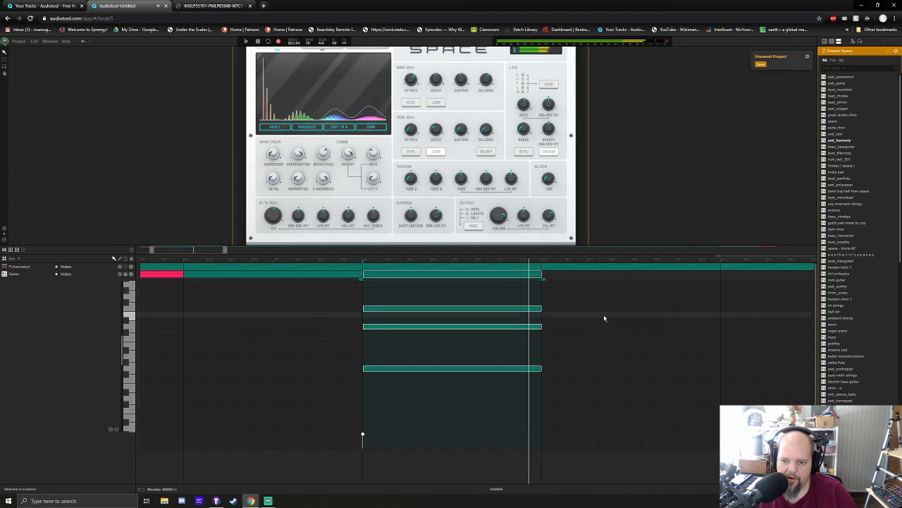
Copy the Pulverisateur's measure 4 region to the Space track at 4.0.0 and delete all but its first three upper notes
left_click(565, 269)
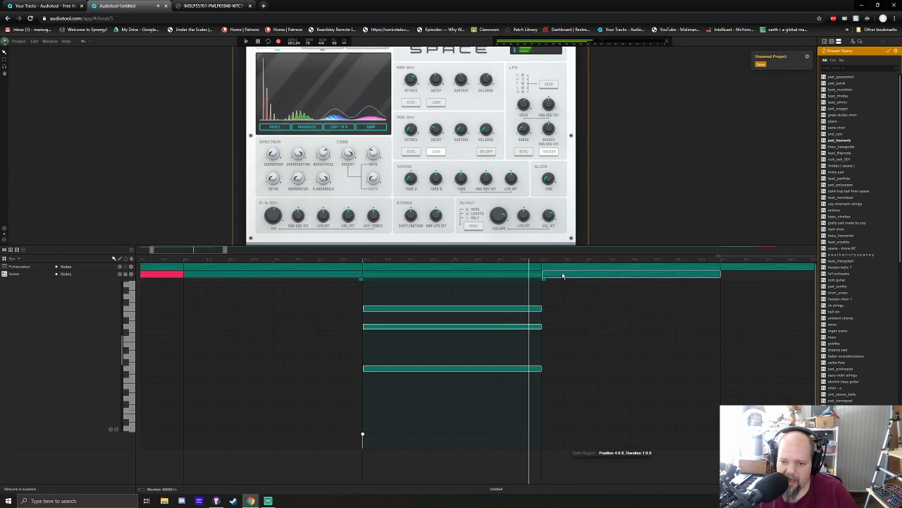
double_click(560, 274)
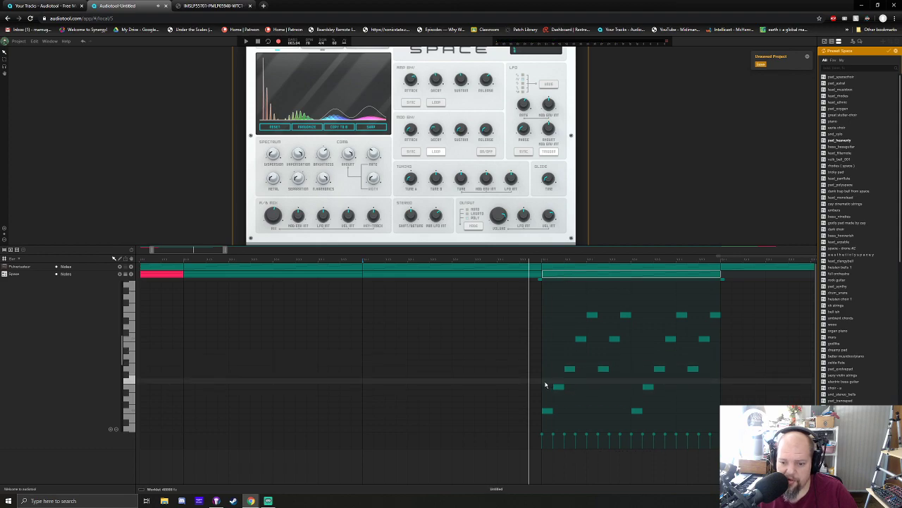
left_click_drag(544, 383, 662, 418)
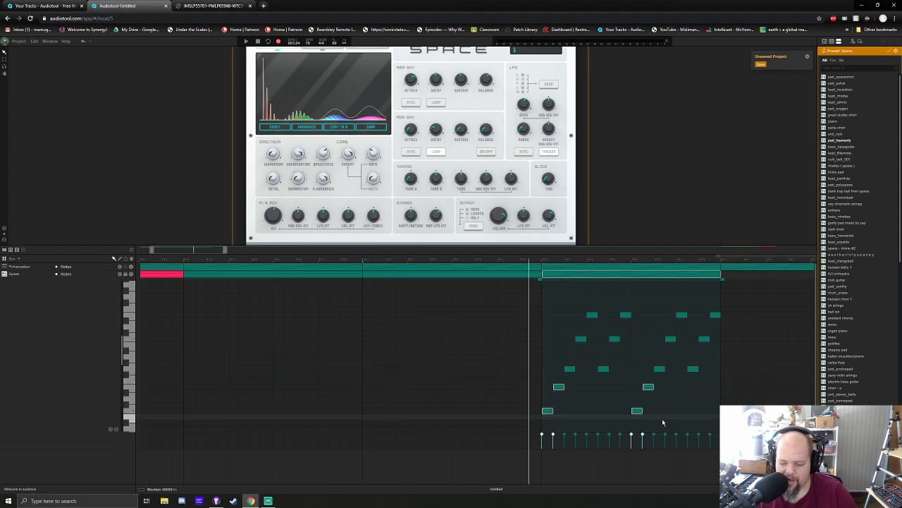
key("Delete")
left_click_drag(606, 299, 708, 398)
key("Delete")
Move measure 4's three upper notes to the region's start and lengthen them across the whole measure
left_click_drag(556, 298, 553, 371)
left_click(568, 358)
left_click_drag(560, 340, 557, 372)
left_click_drag(554, 314, 666, 339)
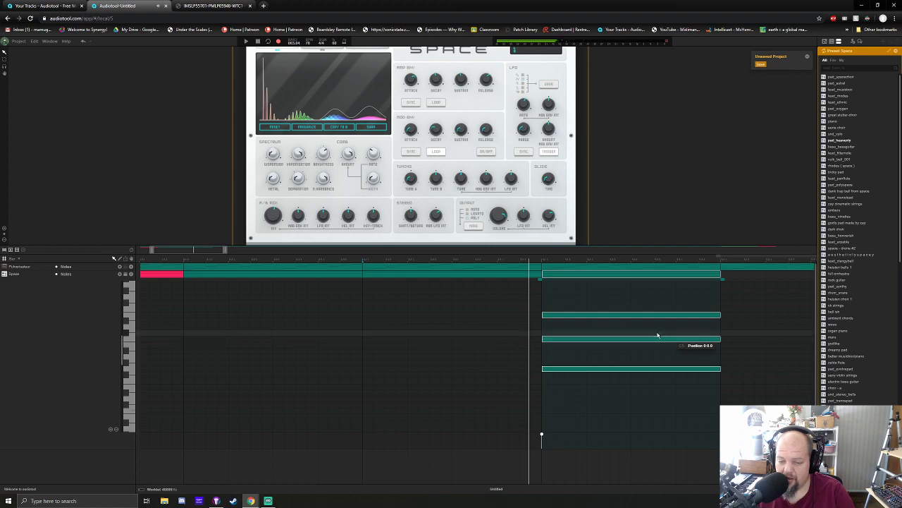
Replace the Space region at 4.0.0 with a fresh copy of the Pulverisateur's measure 4 and delete all but its first five notes
double_click(566, 275)
double_click(565, 274)
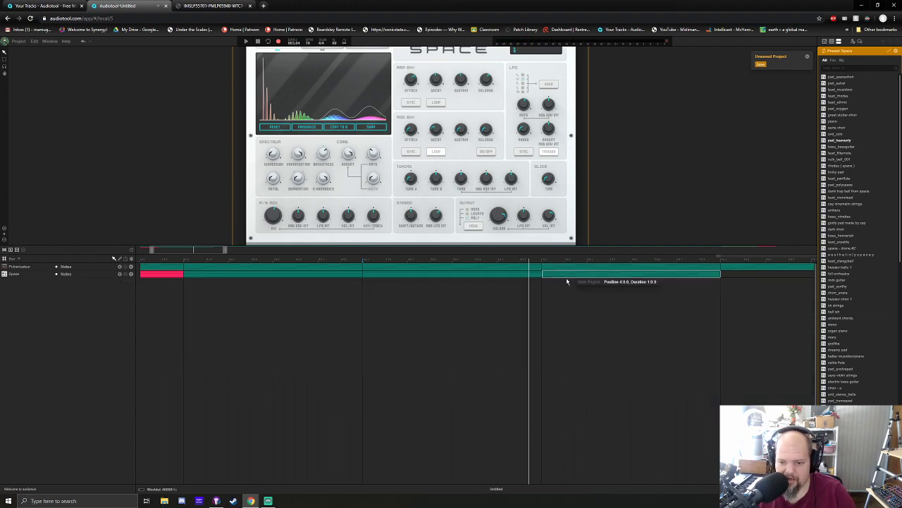
left_click_drag(604, 300, 719, 420)
key("Delete")
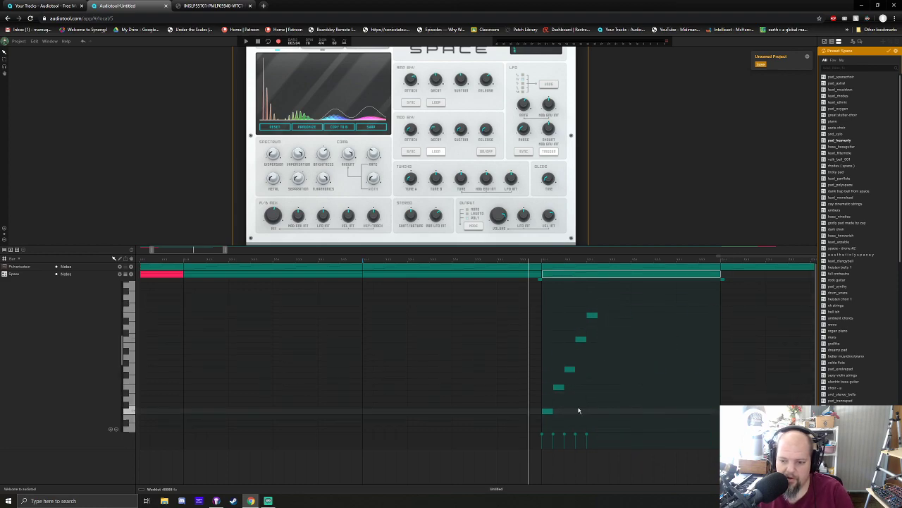
Align measure 4's five notes to the region's start, stretch them across the full measure, and play the chord
left_click_drag(558, 388, 550, 370)
left_click(576, 341)
left_click_drag(576, 340, 548, 341)
left_click_drag(593, 316, 566, 318)
left_click_drag(584, 430, 712, 321)
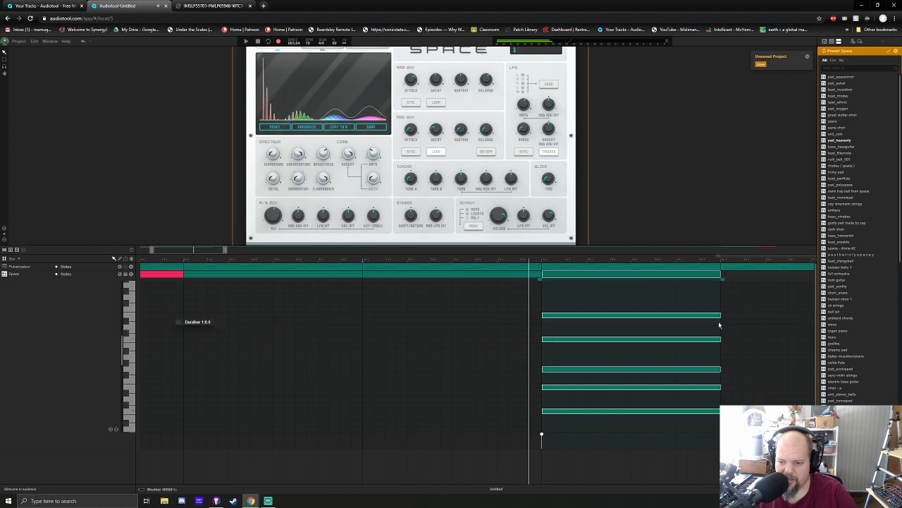
key("space")
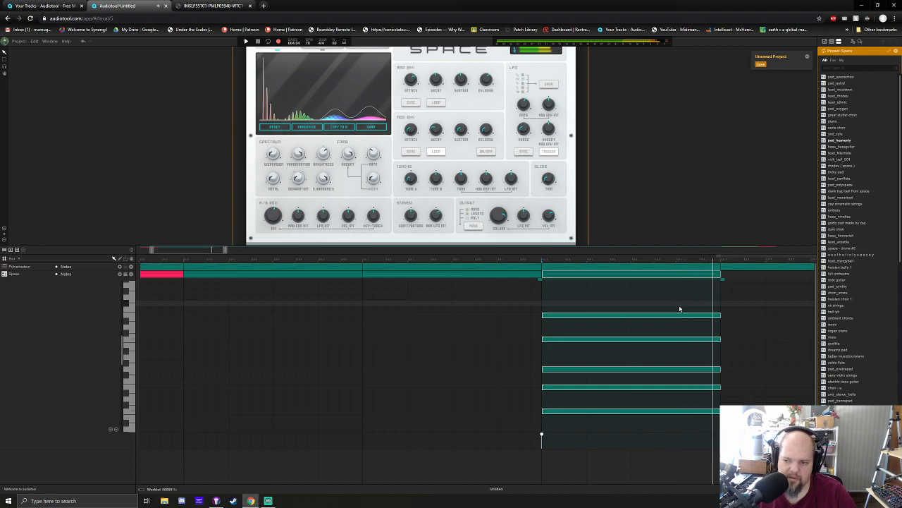
double_click(617, 276)
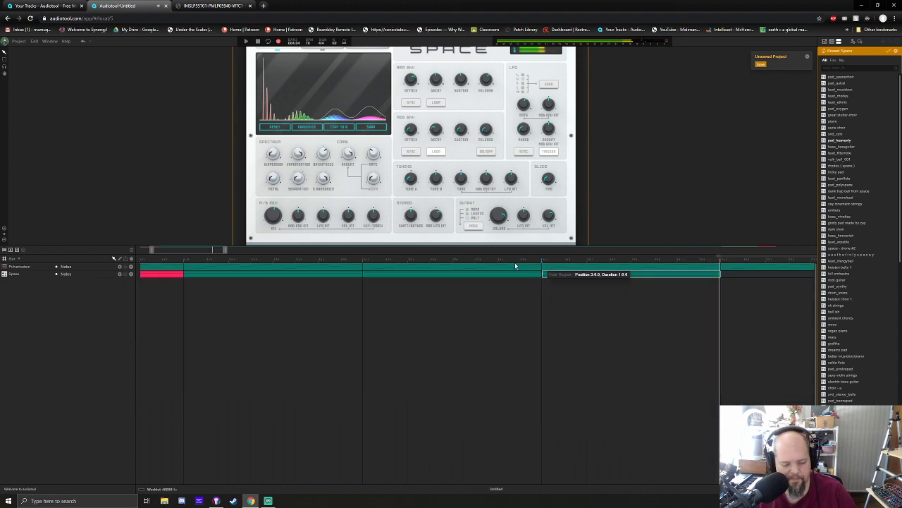
Copy the Pulverisateur's measure 5 region to the Space track at 5.0.0 and delete all but its first five notes
left_click_drag(218, 254, 246, 255)
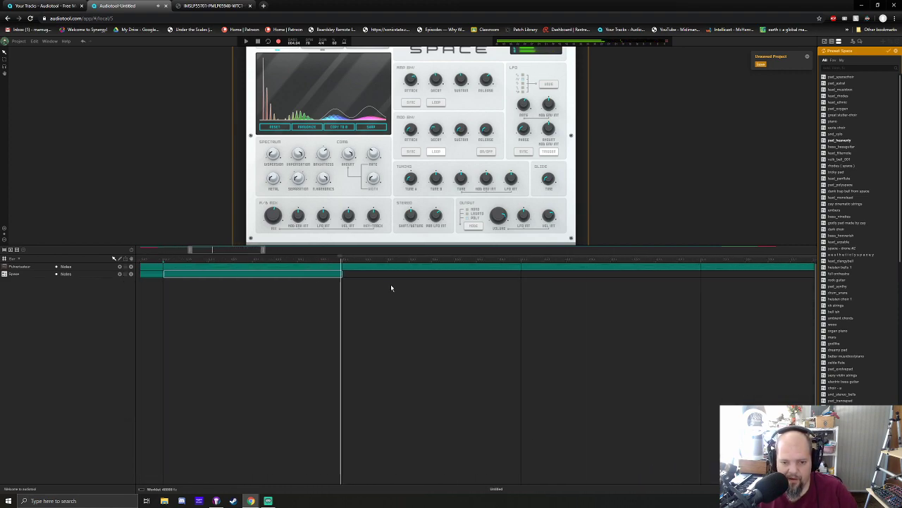
left_click(422, 272)
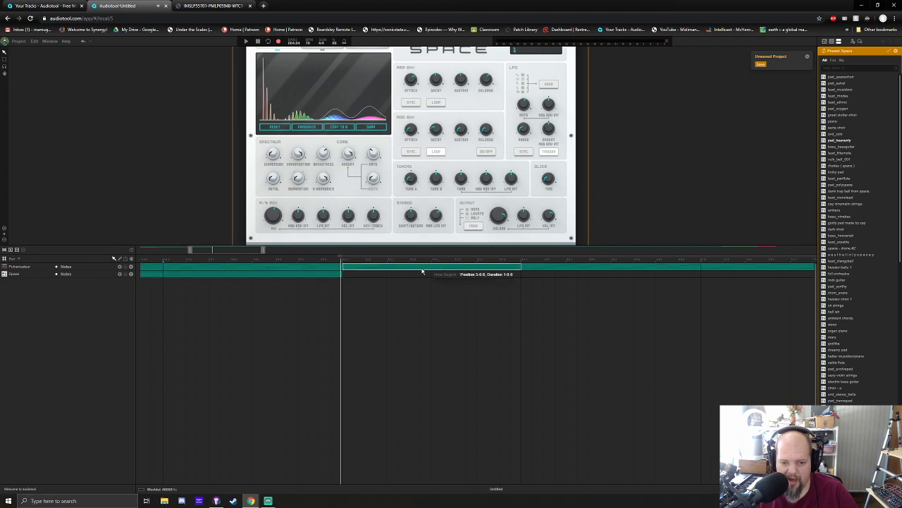
double_click(422, 274)
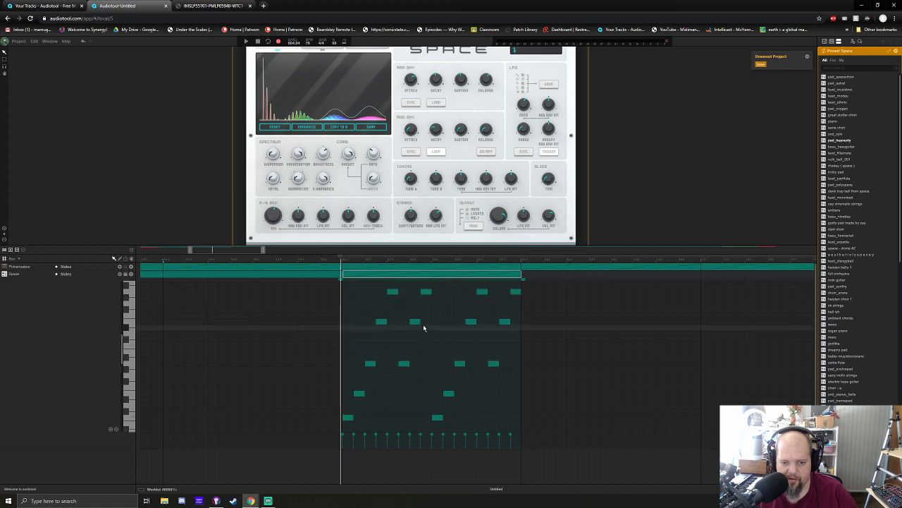
left_click_drag(435, 244, 430, 200)
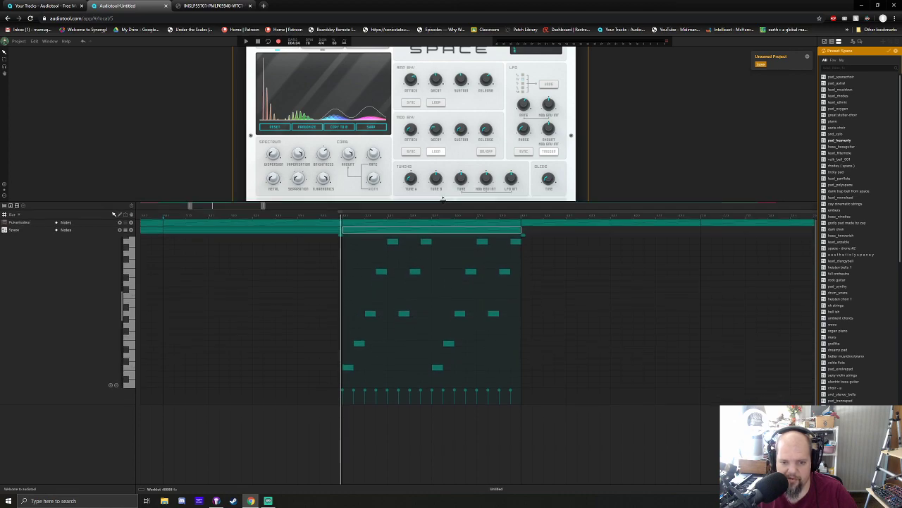
left_click_drag(375, 403, 368, 448)
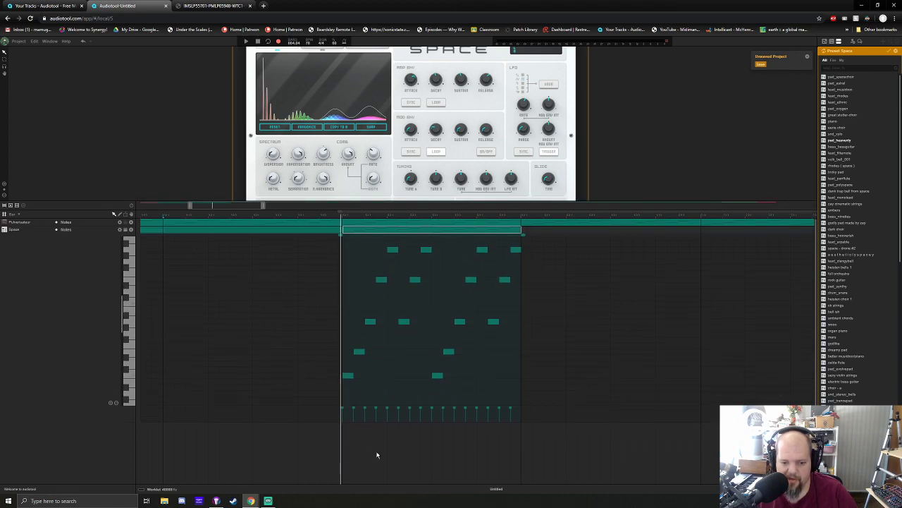
left_click_drag(401, 243, 520, 387)
key("Delete")
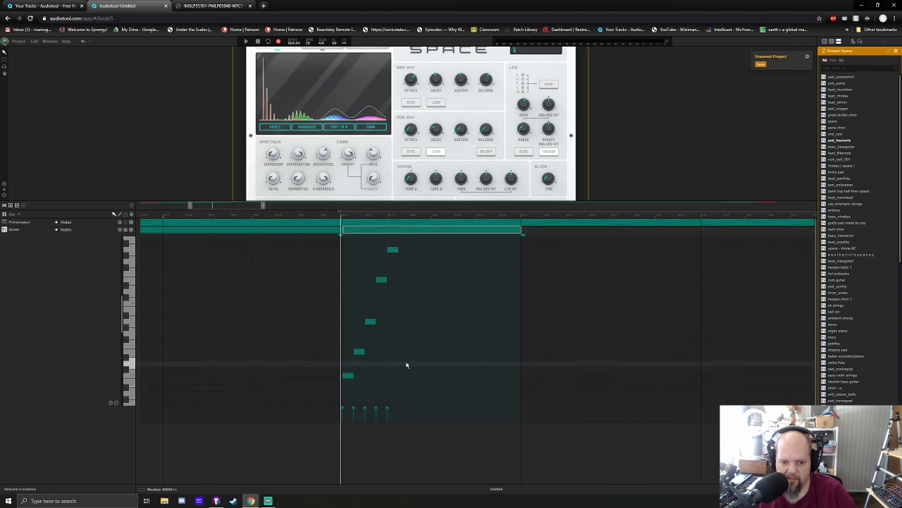
Move measure 5's five notes to the start of the region and lengthen them to fill the whole measure
left_click_drag(359, 351, 349, 352)
left_click_drag(371, 323, 348, 322)
left_click_drag(383, 280, 349, 280)
mouse_move(393, 250)
left_mouse_down()
mouse_move(357, 251)
mouse_move(522, 248)
left_mouse_up()
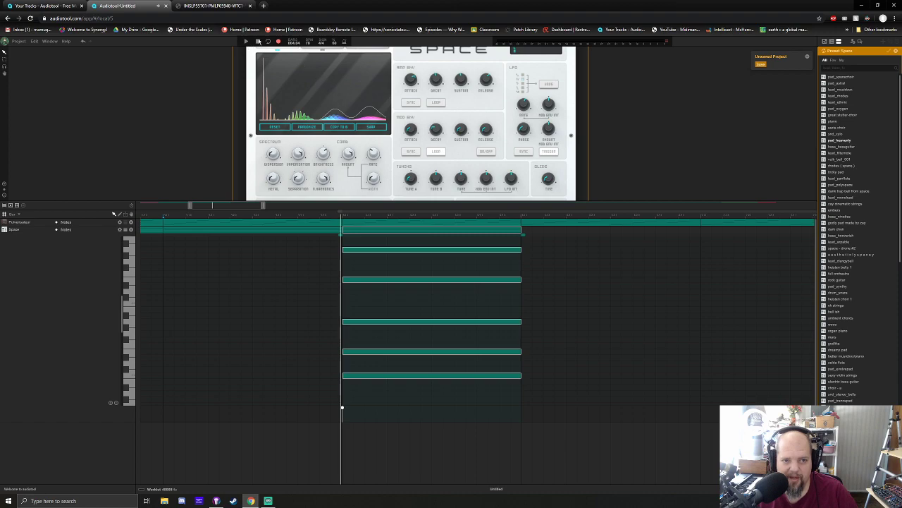
Play the piece from the beginning and set the Space channel's mixer fader to about -3.40
left_click(259, 43)
key("space")
left_click_drag(727, 109, 580, 231)
scroll(629, 151, "down", 3)
scroll(628, 151, "up", 3)
left_click_drag(474, 105, 475, 68)
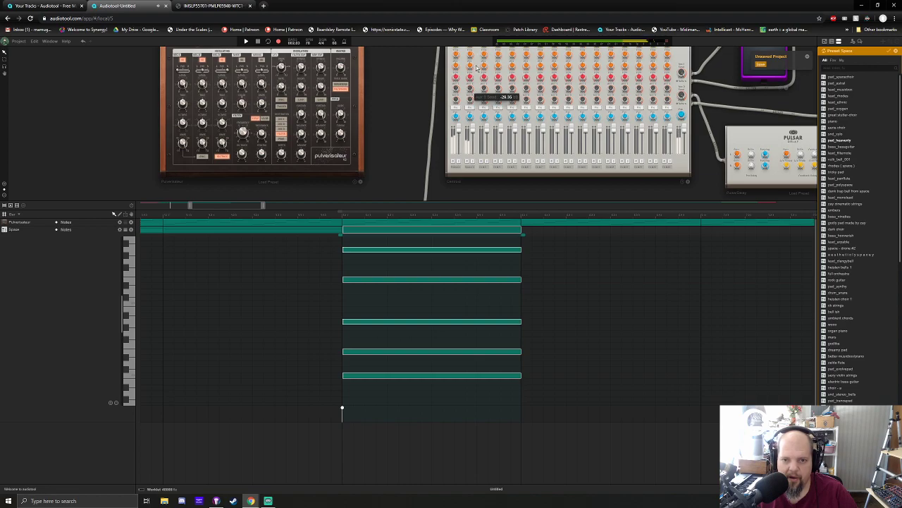
left_click_drag(473, 130, 473, 134)
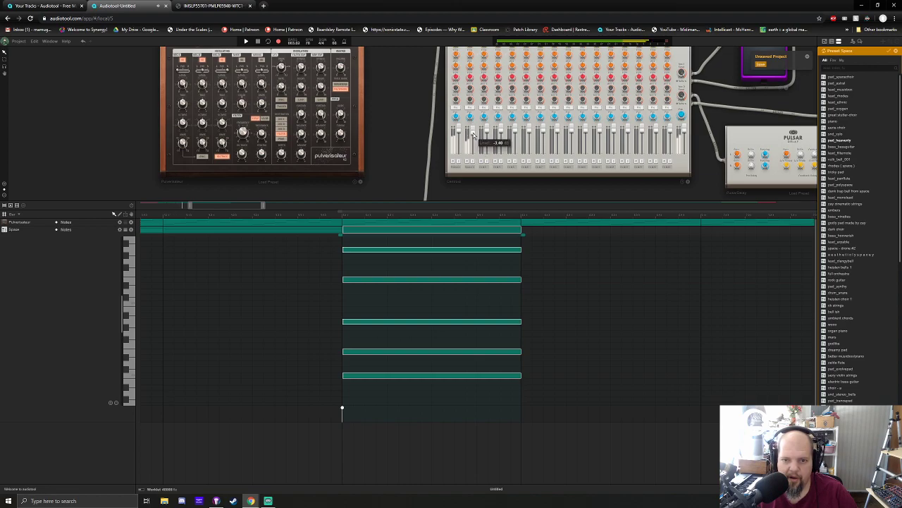
Listen to the pad chord of measure 5 from the start of the measure and stop playback
key("space")
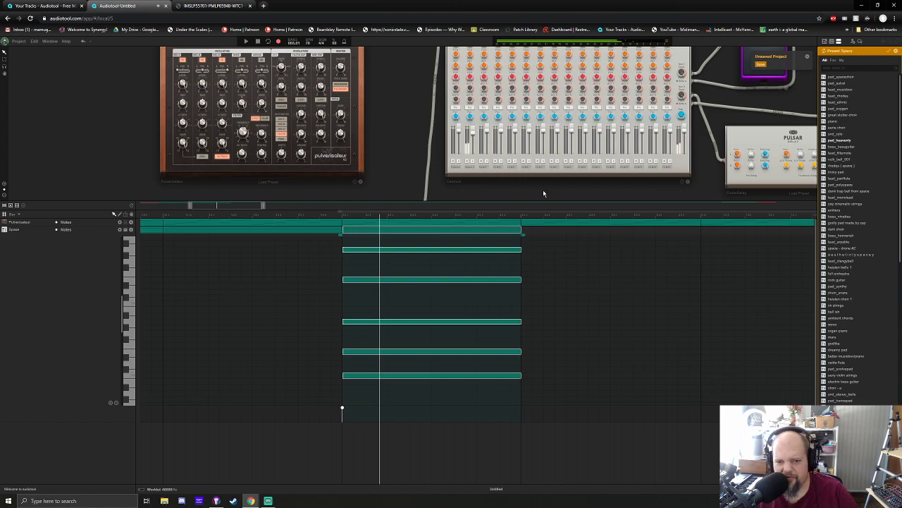
left_click(341, 217)
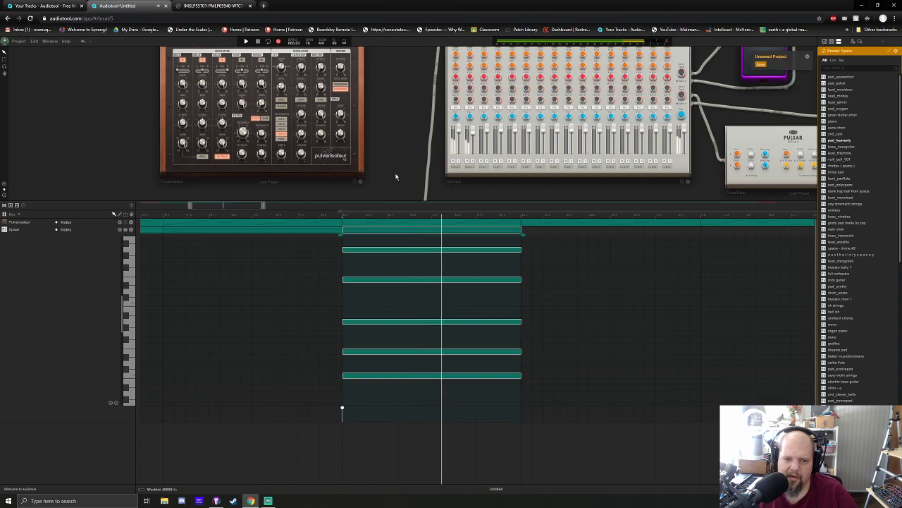
key("space")
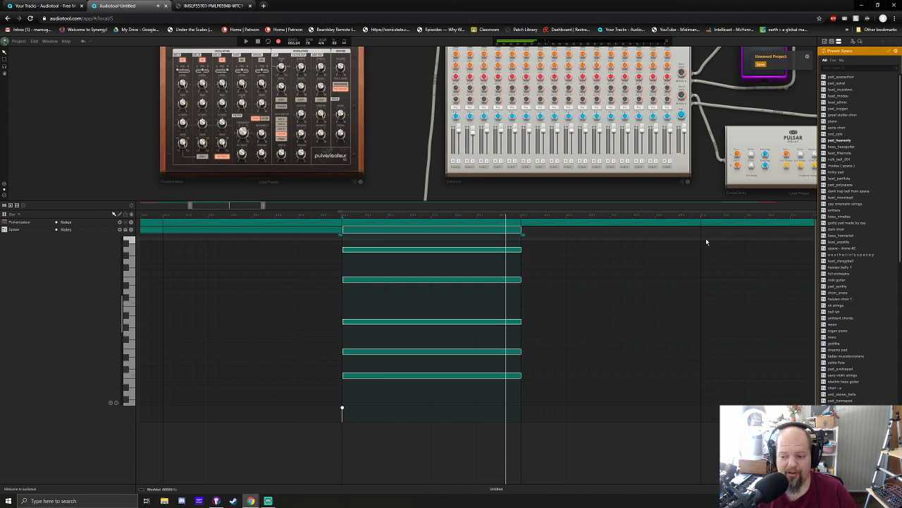
Try the "dreamy pad", "pad & choir" and "old strings" presets on the Space synthesizer while playing measure 5
left_click(839, 350)
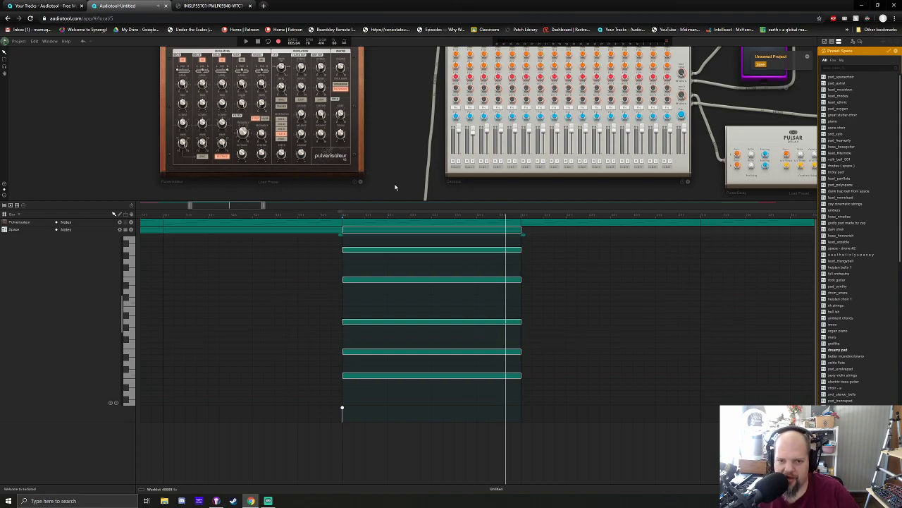
key("space")
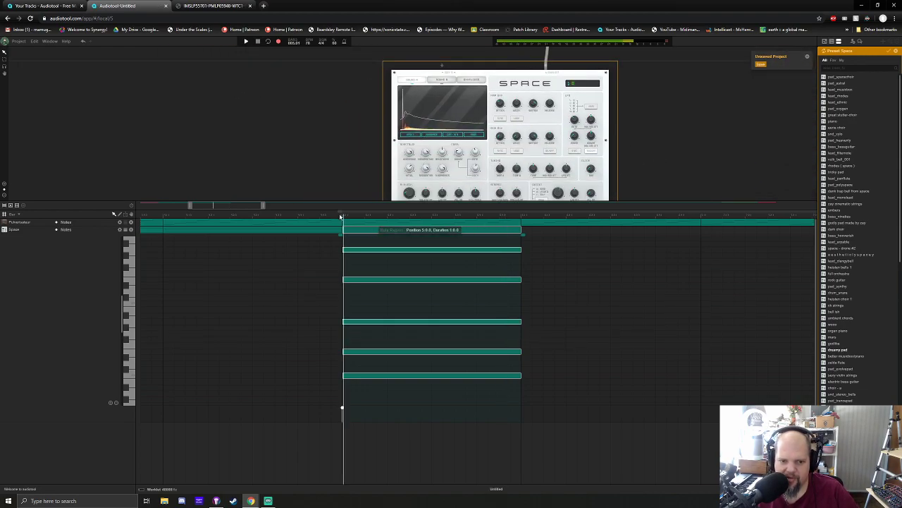
left_click_drag(712, 141, 643, 141)
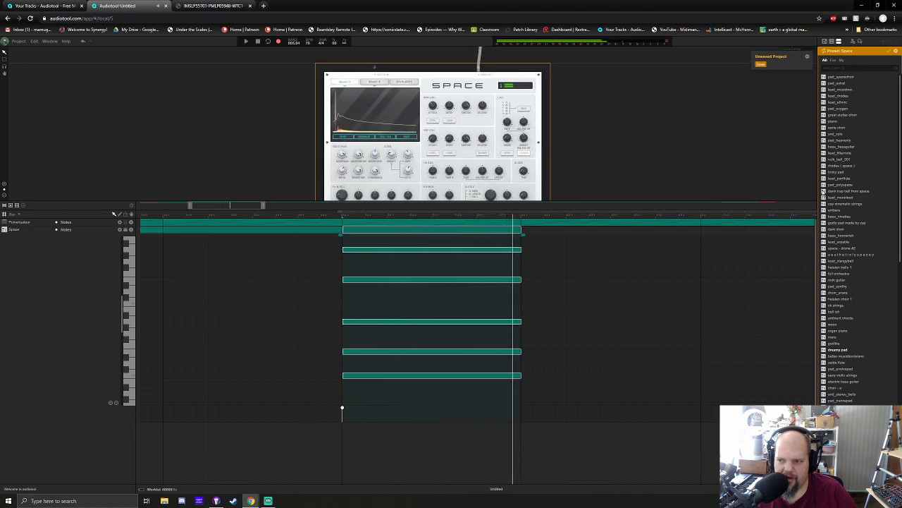
scroll(845, 247, "down", 6)
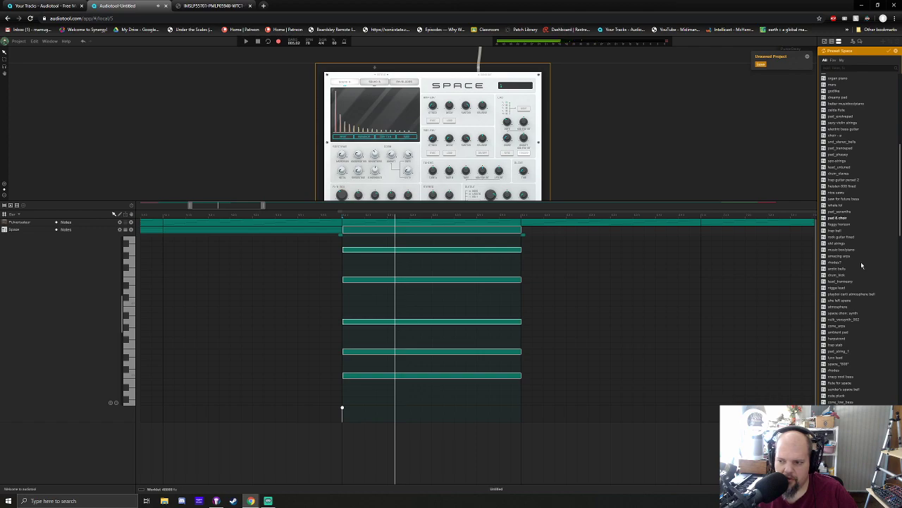
scroll(861, 262, "down", 3)
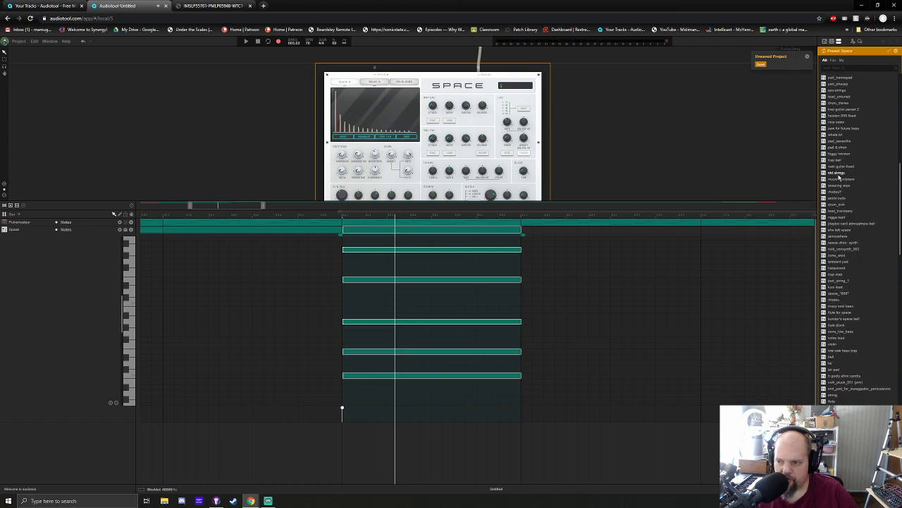
key("space")
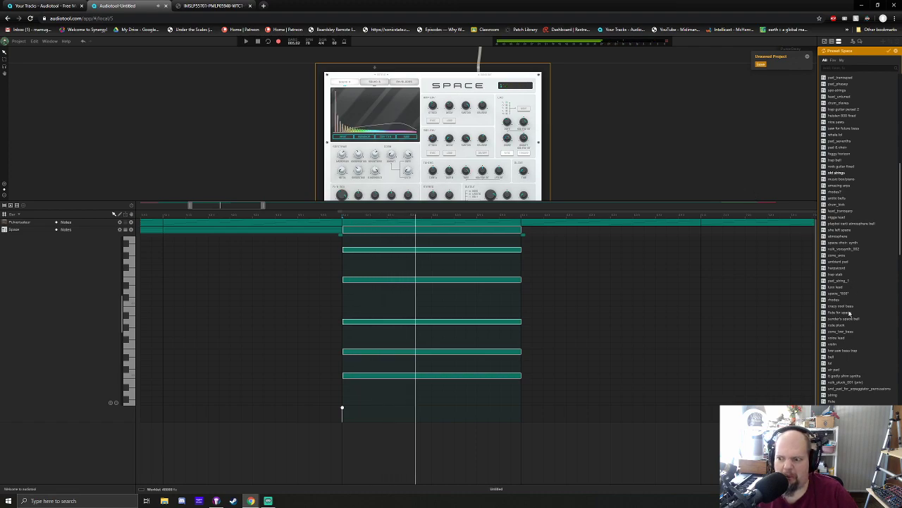
Load the "big paddy boi" preset on the Space synthesizer and play measure 5 with it
scroll(851, 293, "down", 3)
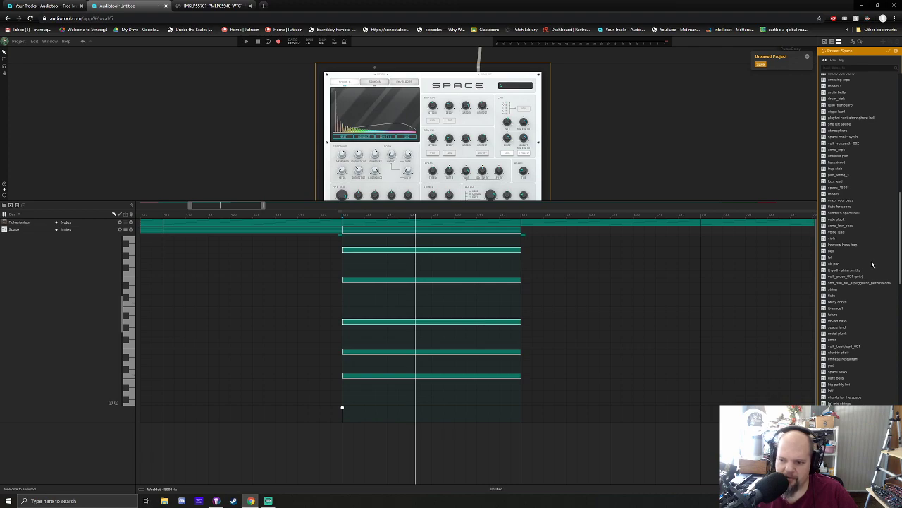
scroll(872, 264, "down", 7)
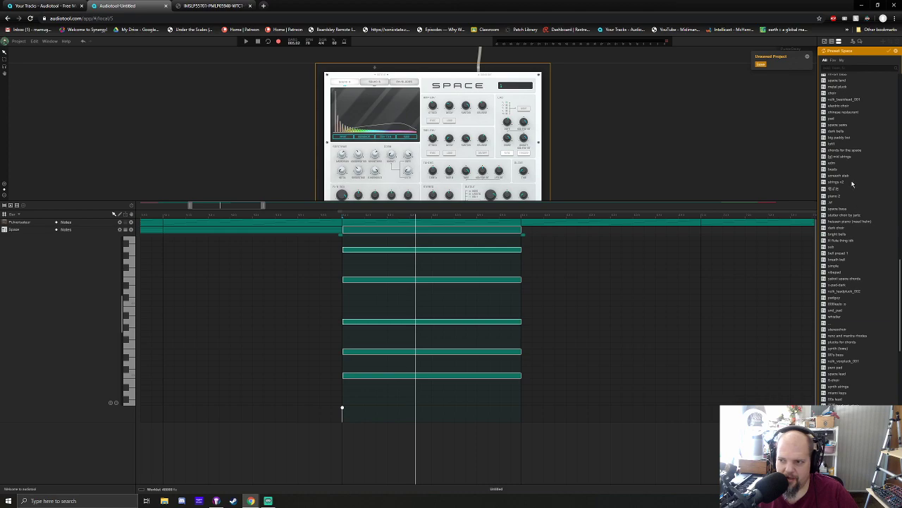
left_click(839, 138)
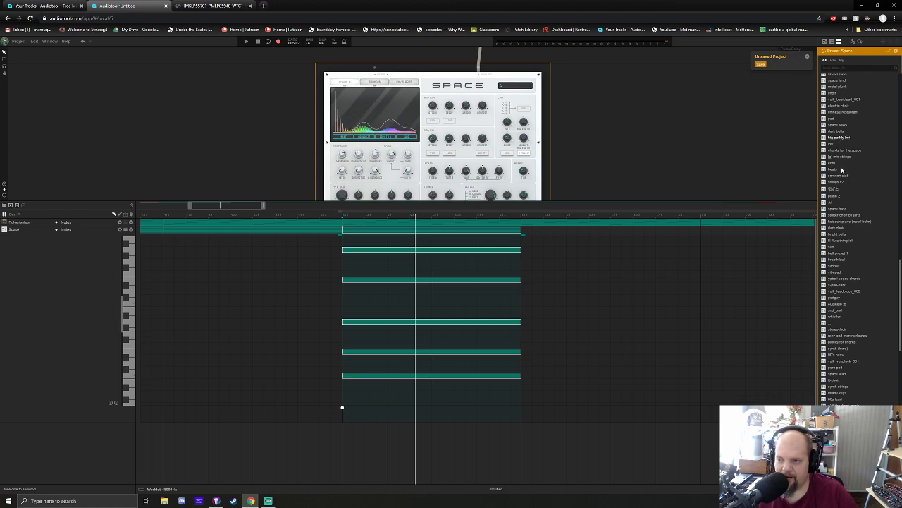
key("space")
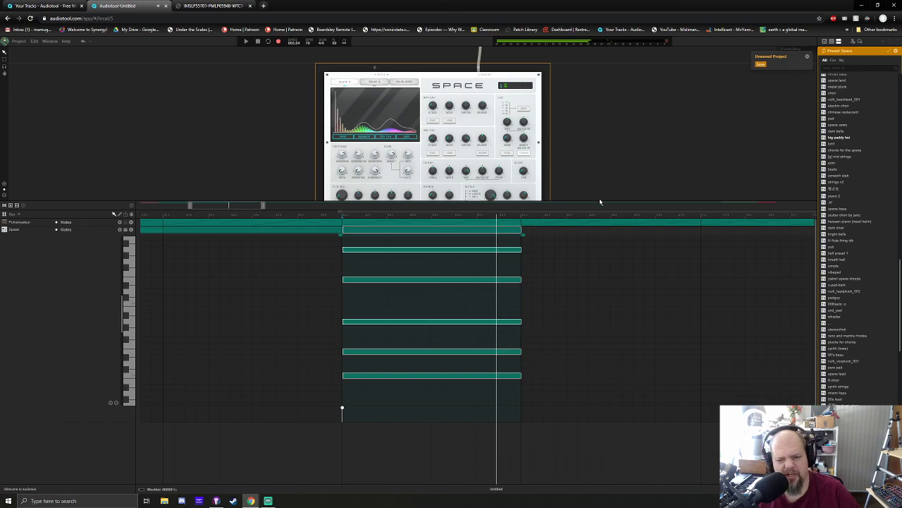
Enlarge the device area above the timeline and cancel the Space preset selection, discarding "big paddy boi"
left_click_drag(600, 201, 236, 200)
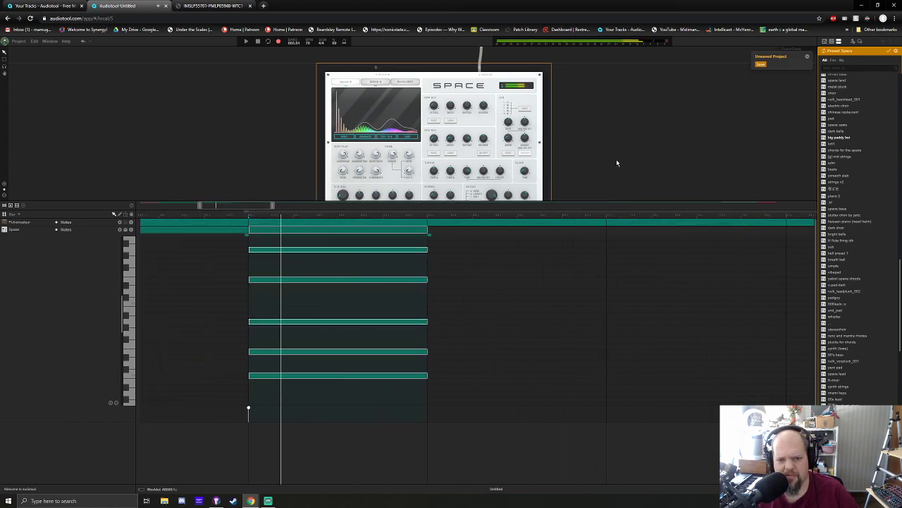
left_click_drag(616, 165, 634, 132)
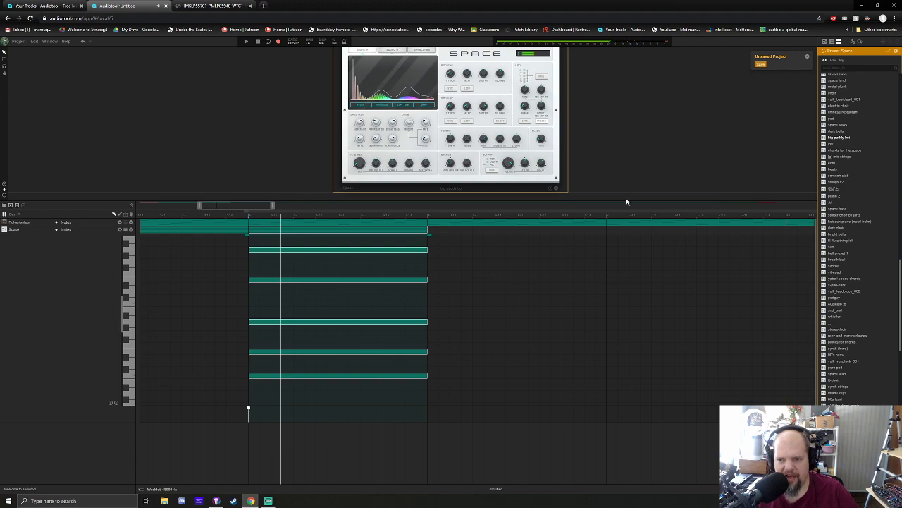
left_click_drag(626, 199, 629, 267)
scroll(636, 207, "up", 1)
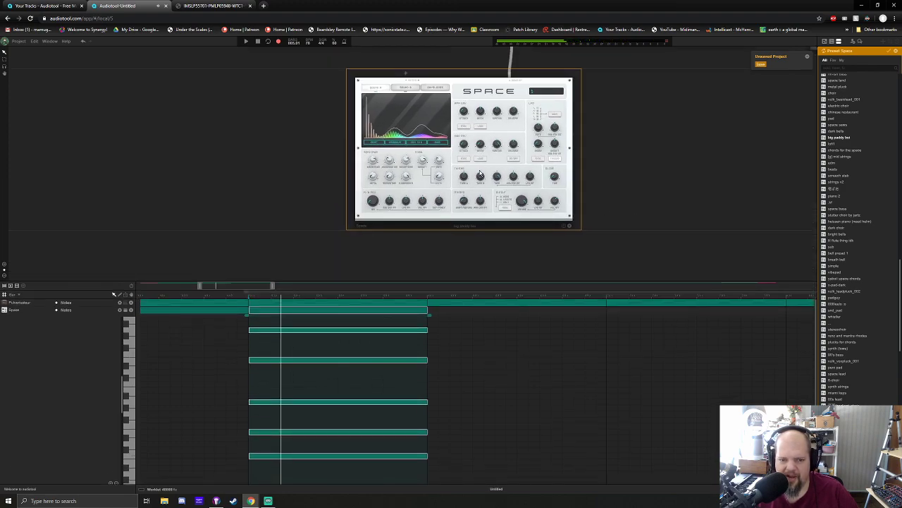
scroll(660, 175, "up", 1)
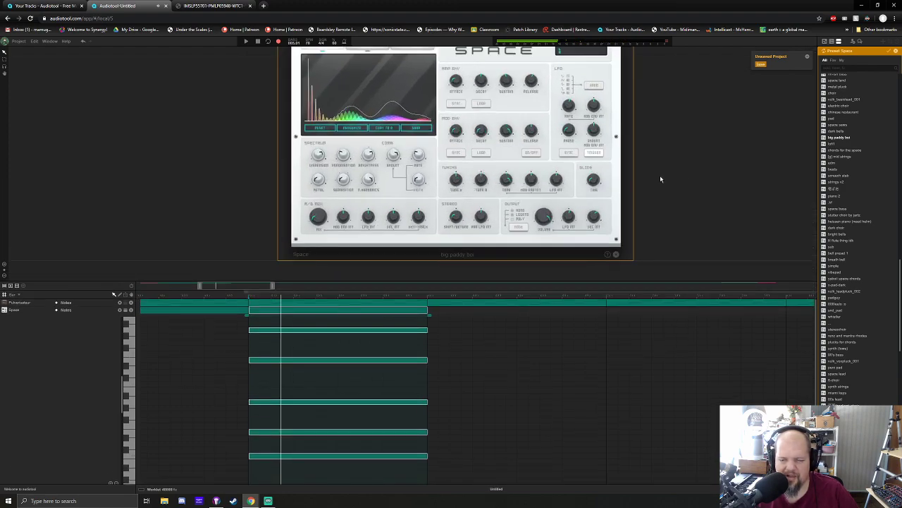
left_click(897, 54)
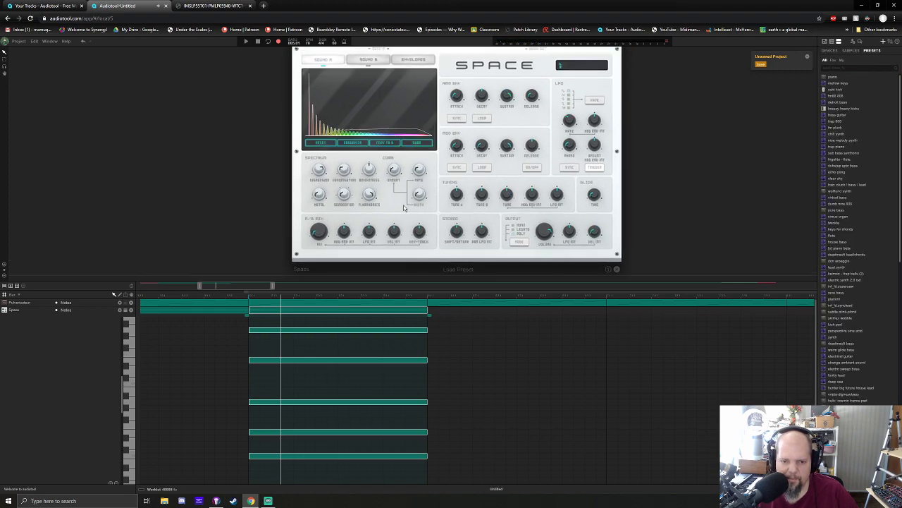
Raise the amp envelope's attack time on the Space synthesizer and listen to measure 5 with it
scroll(459, 99, "up", 2)
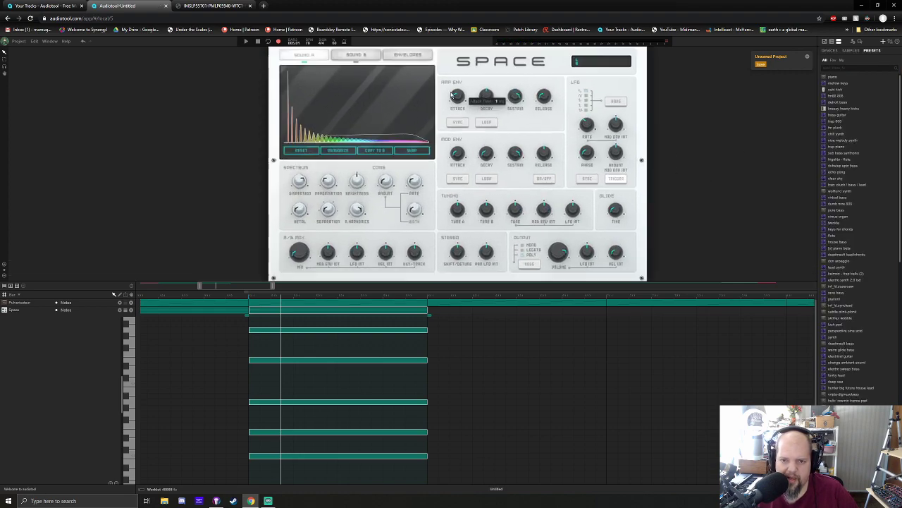
left_click_drag(459, 100, 461, 90)
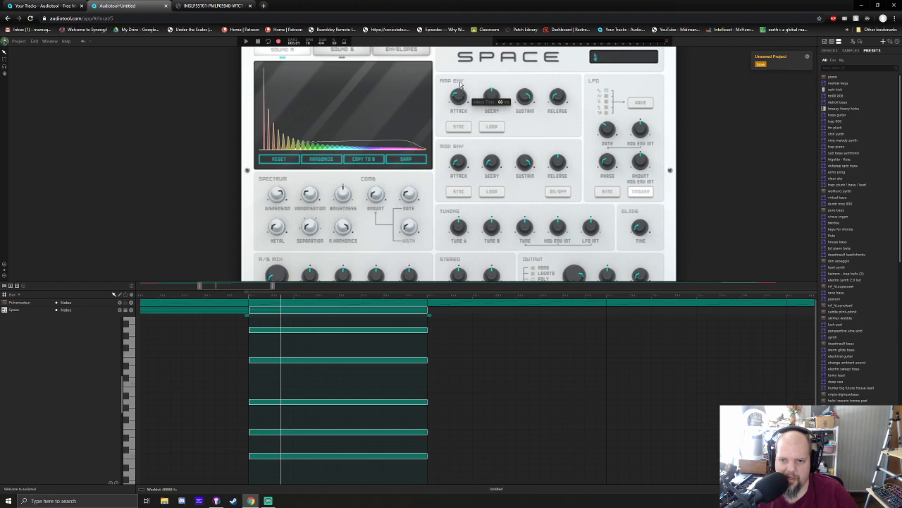
key("space")
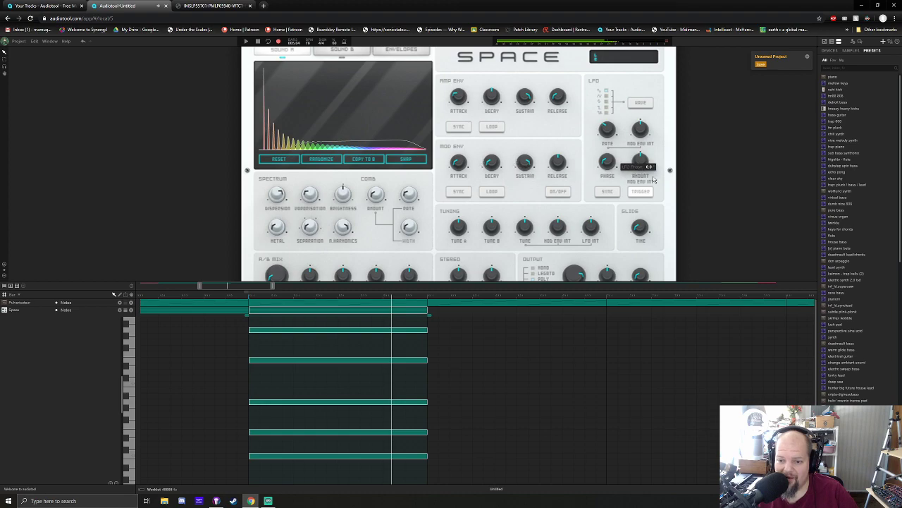
scroll(697, 197, "down", 4)
left_click_drag(723, 222, 655, 214)
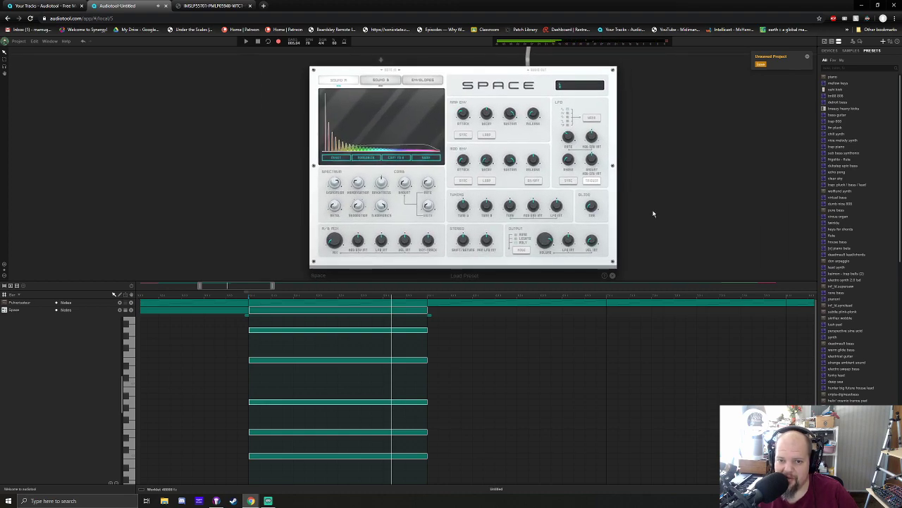
Create a one-measure note region at measure 6 on the Space track and color it Blueberry Muffin
left_click(466, 303)
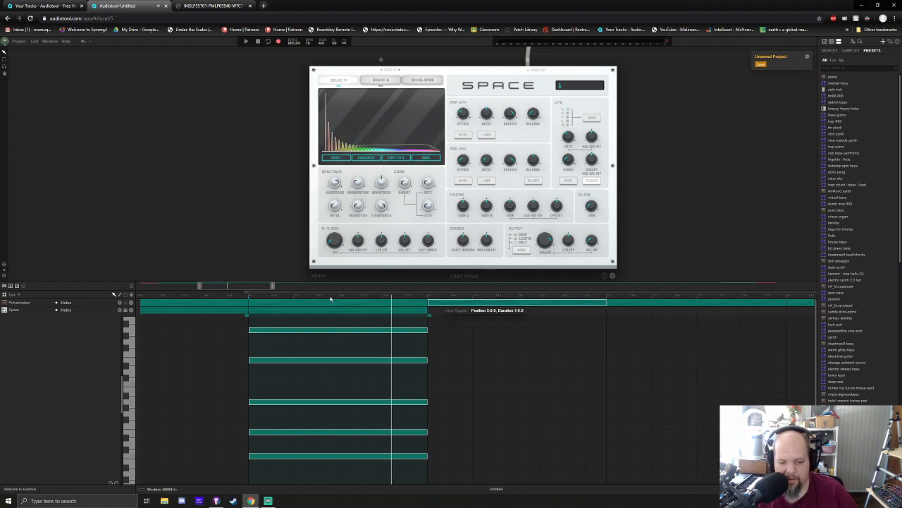
left_click_drag(274, 286, 368, 298)
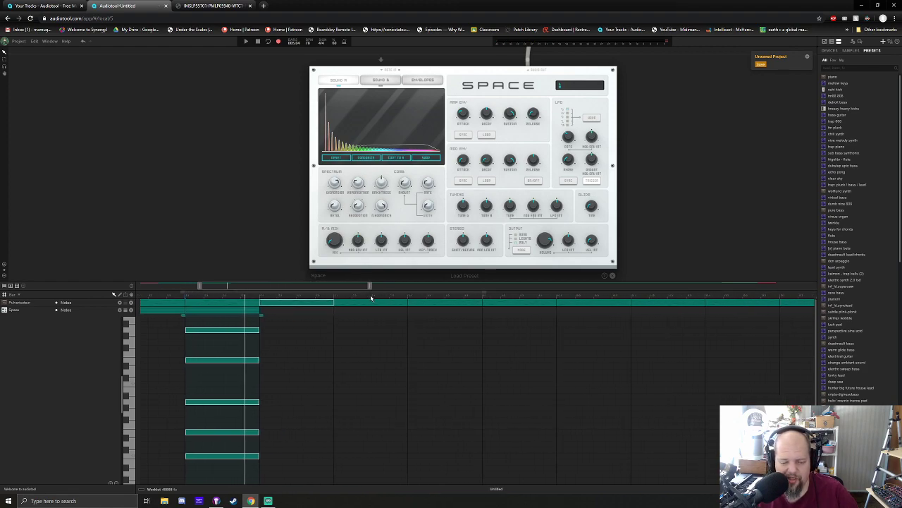
left_click(262, 311)
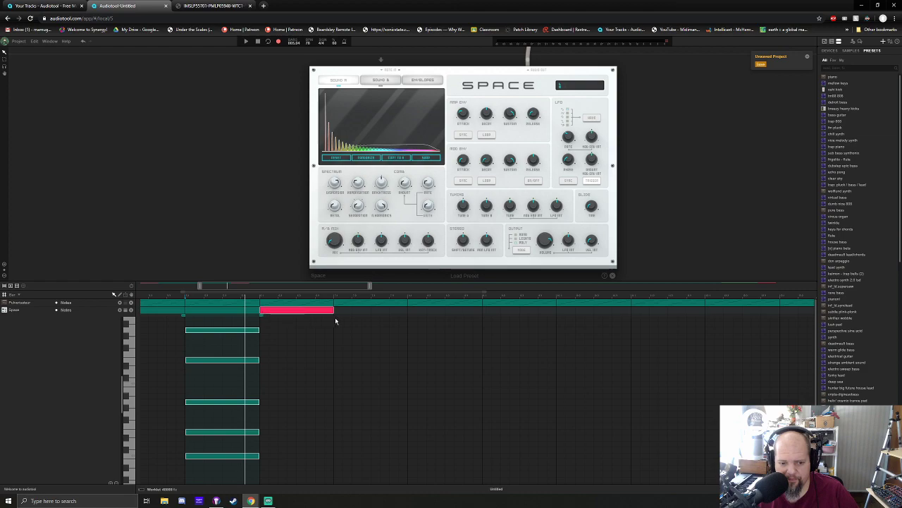
right_click(311, 314)
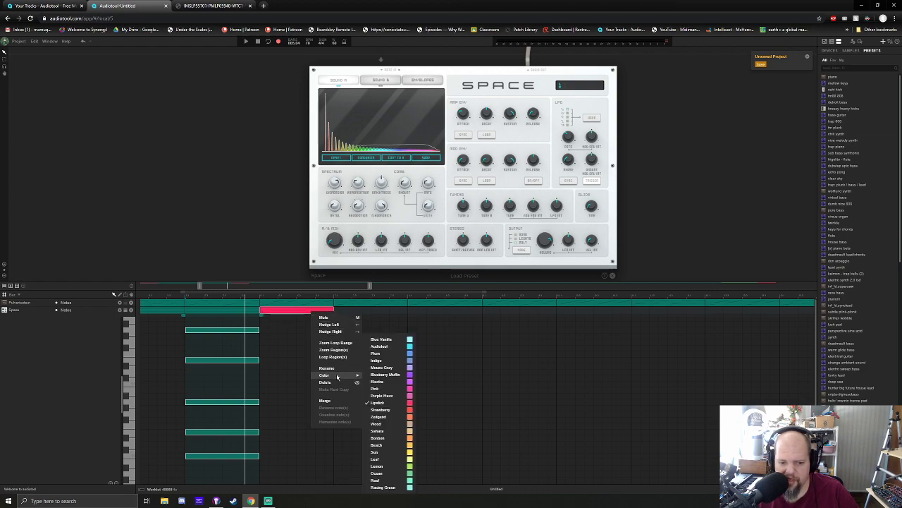
mouse_move(345, 375)
left_click(402, 376)
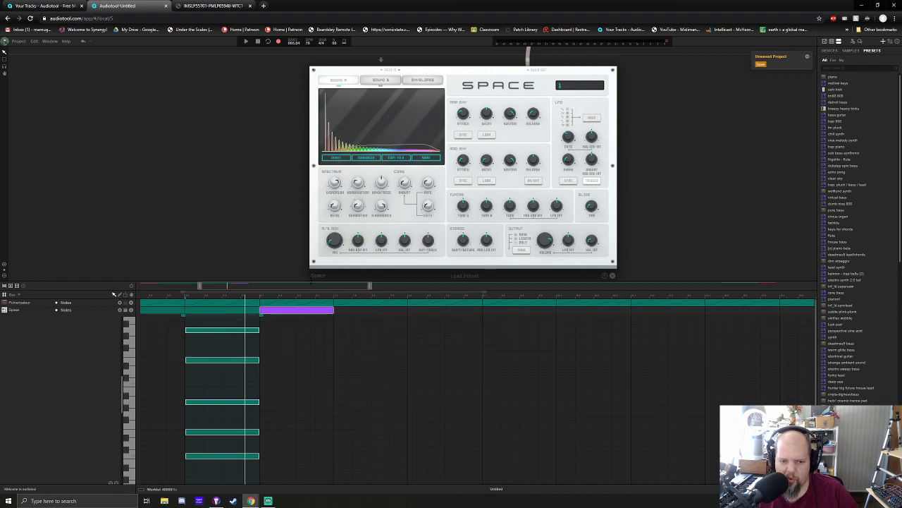
Lengthen the purple Space region to 30 measures and stretch its loop length across the whole region
scroll(306, 285, "down", 5)
left_click_drag(318, 286, 338, 288)
left_click_drag(269, 310, 761, 316)
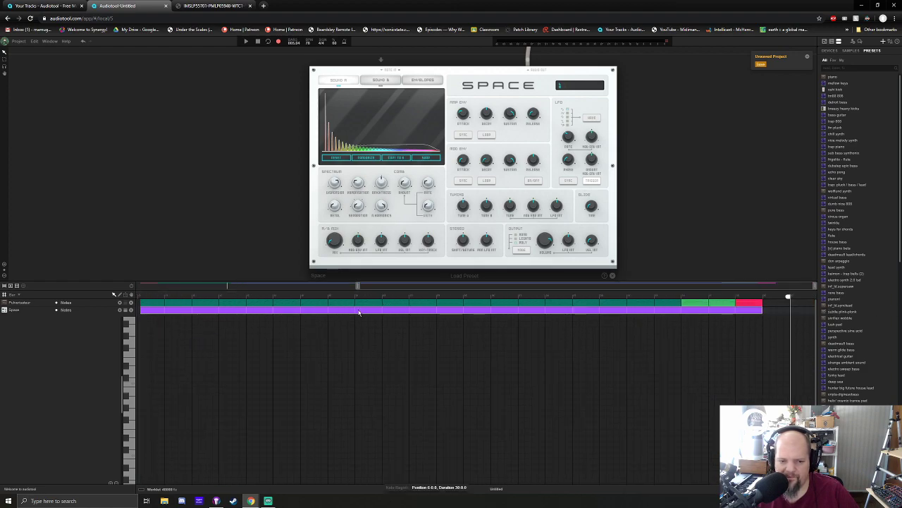
left_click_drag(359, 286, 213, 279)
double_click(226, 310)
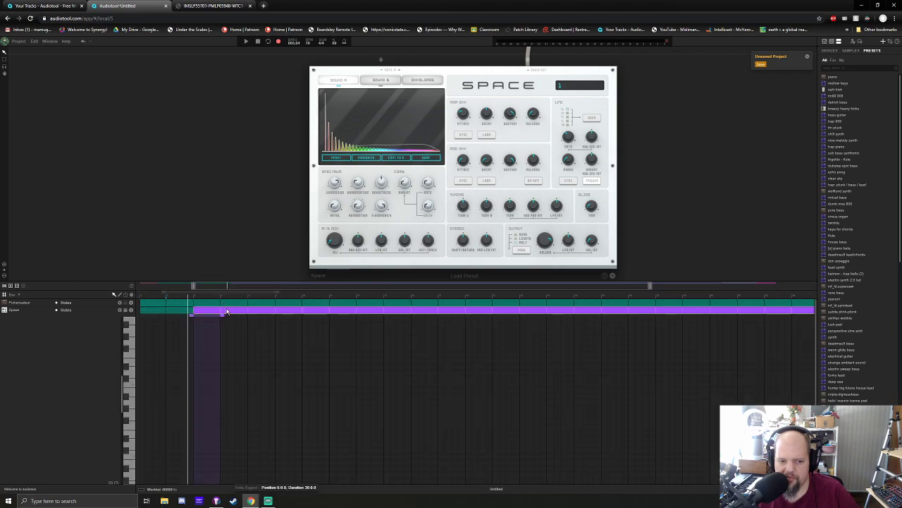
left_click_drag(222, 314, 762, 334)
left_click_drag(426, 287, 204, 296)
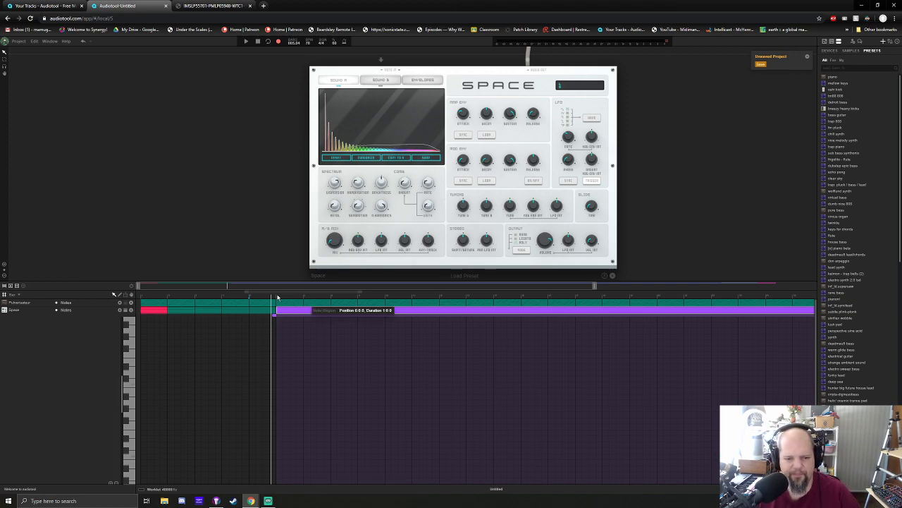
Enter C, D and F# as one-measure notes in measure 6 of the Space region and listen to the chord
left_click(130, 382)
left_click_drag(129, 381, 132, 375)
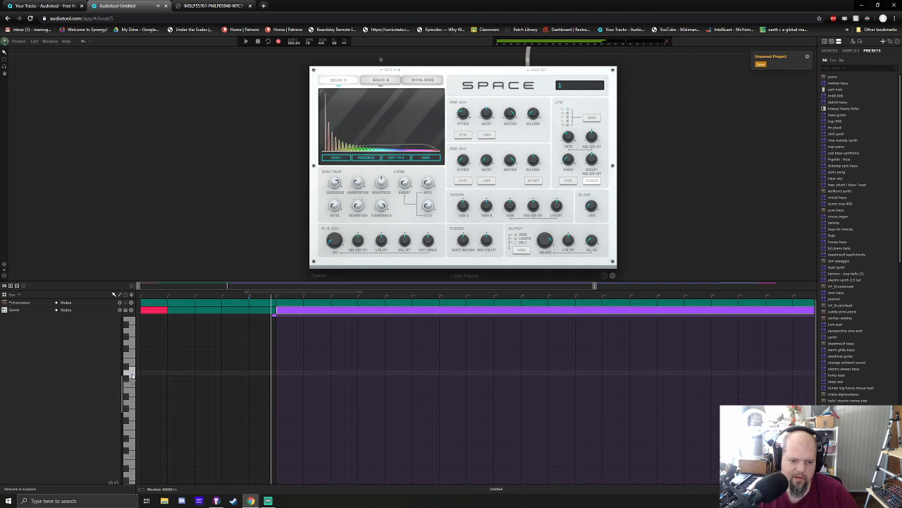
left_click(283, 387)
left_click(285, 373)
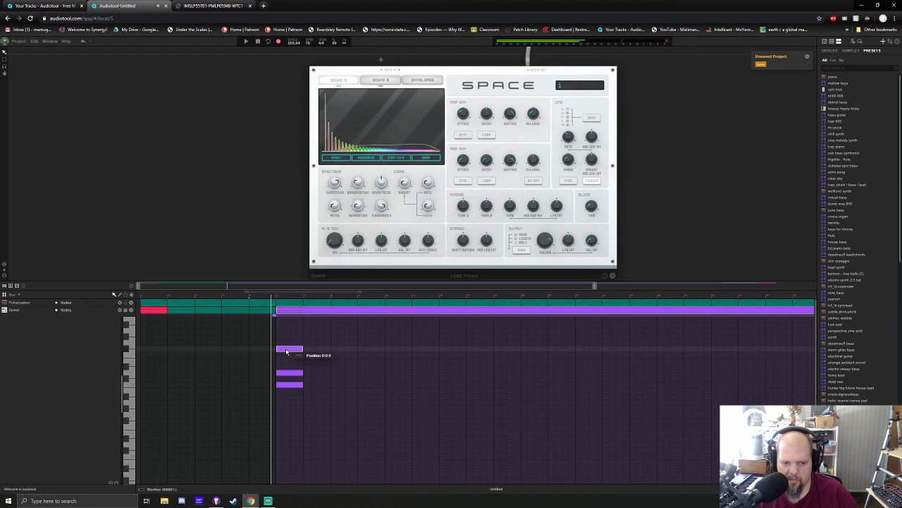
key("space")
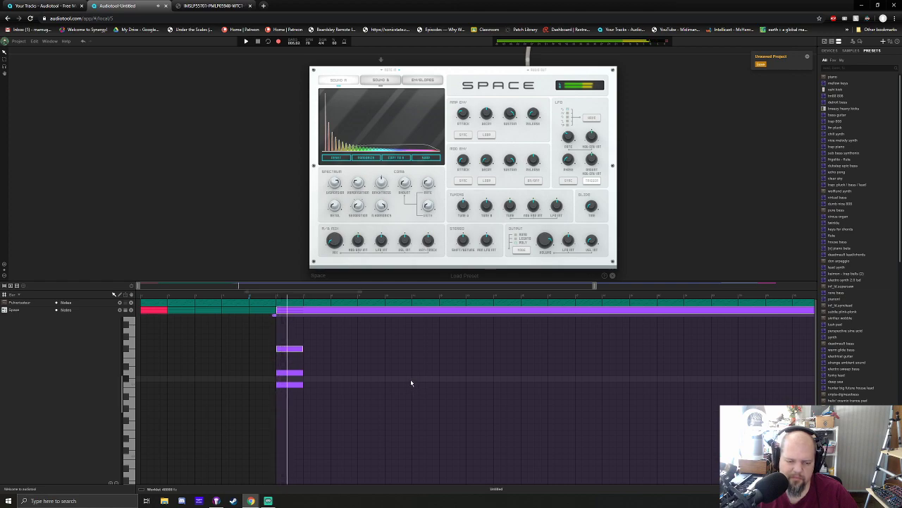
Enter measure 7's chord in the Space region with B, D and G plus a lower G, and play it
left_click(317, 390)
left_click(317, 373)
left_click(316, 342)
key("space")
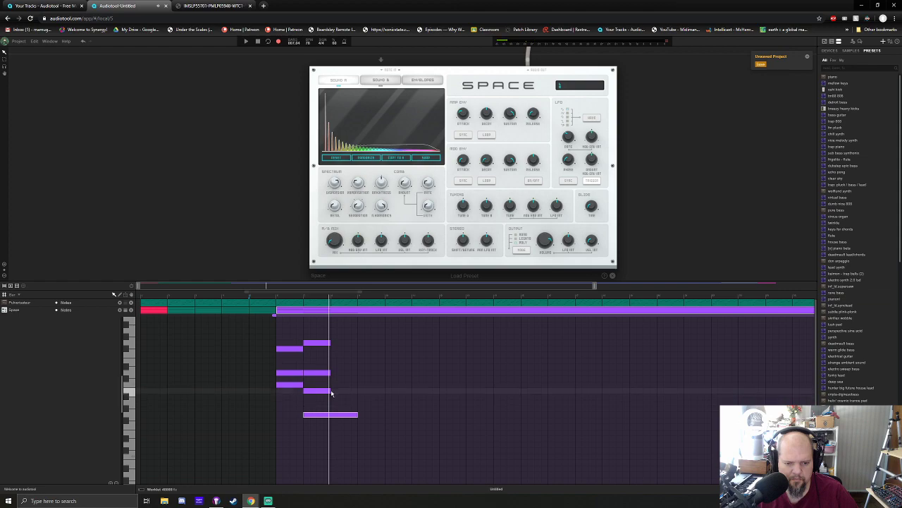
Build measure 8's chord by holding G and B over from measure 7 and adding C and E, and play from measure 7
left_click(328, 390)
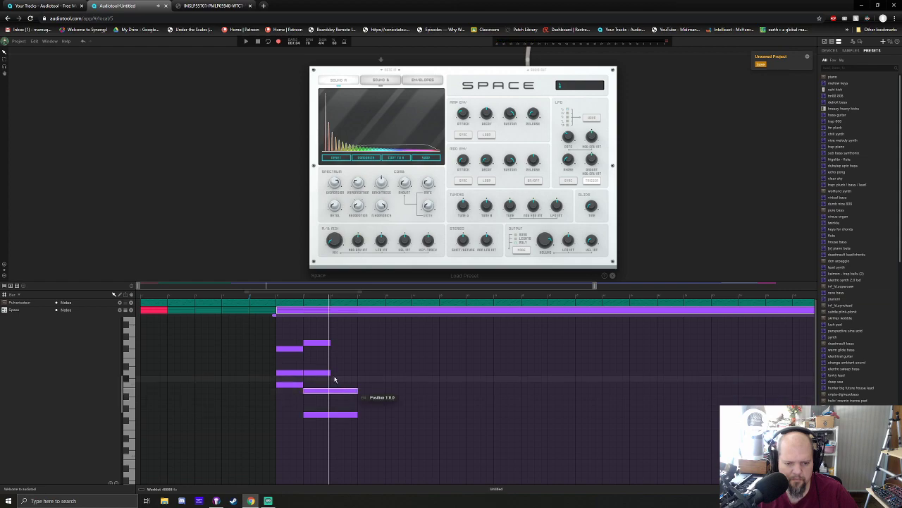
left_click(333, 387)
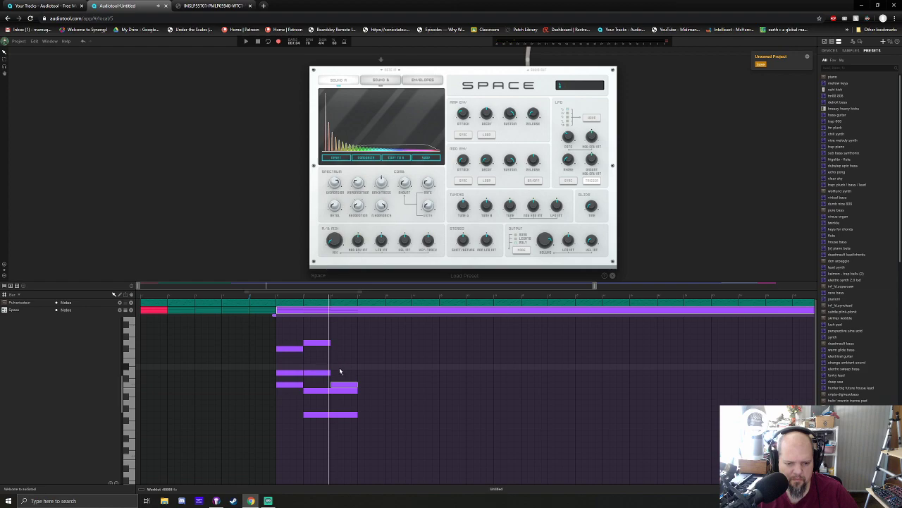
left_click(334, 432)
left_click(304, 300)
key("space")
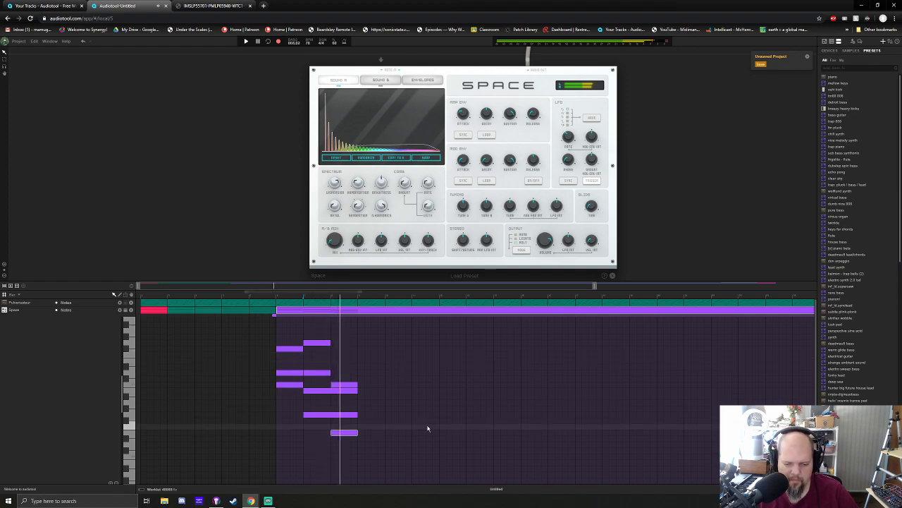
key("space")
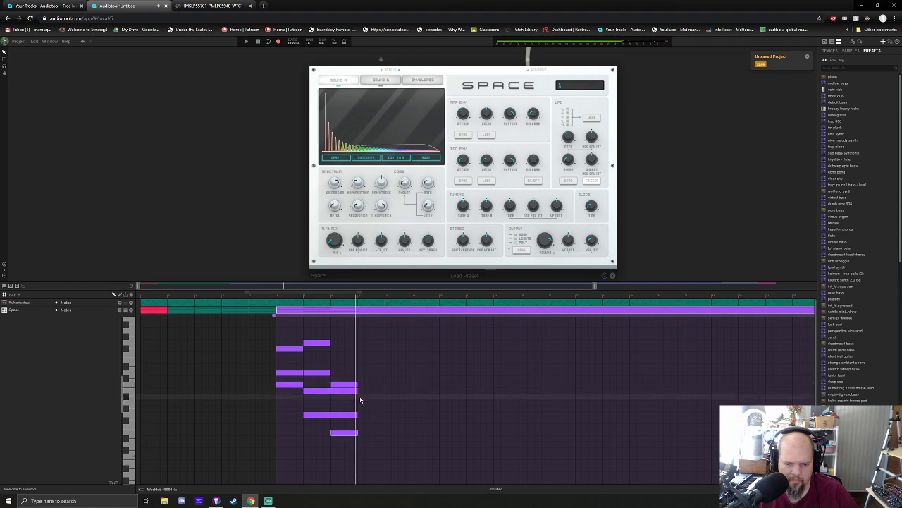
Build measure 9's chord by adding A and extending C and E from measure 8, and play from measure 8
left_click(362, 398)
left_click_drag(364, 400, 385, 385)
left_click_drag(356, 415, 384, 417)
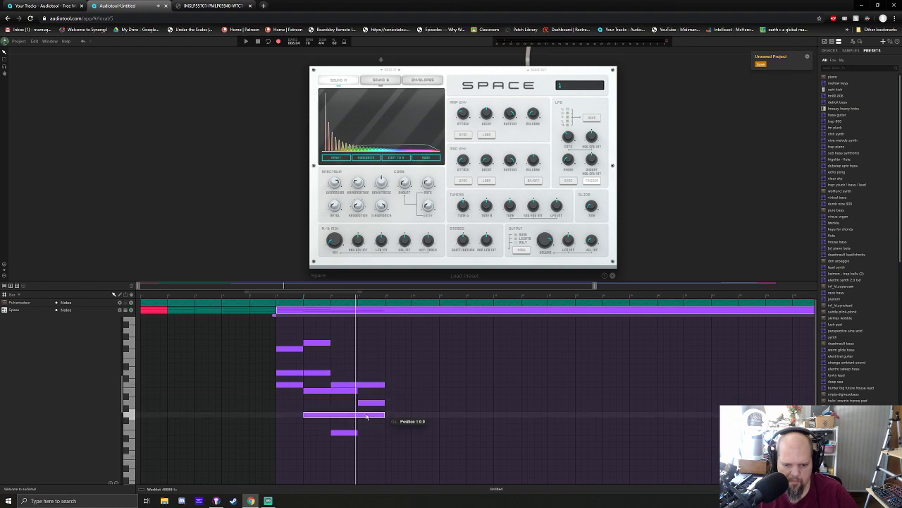
key("ctrl+z")
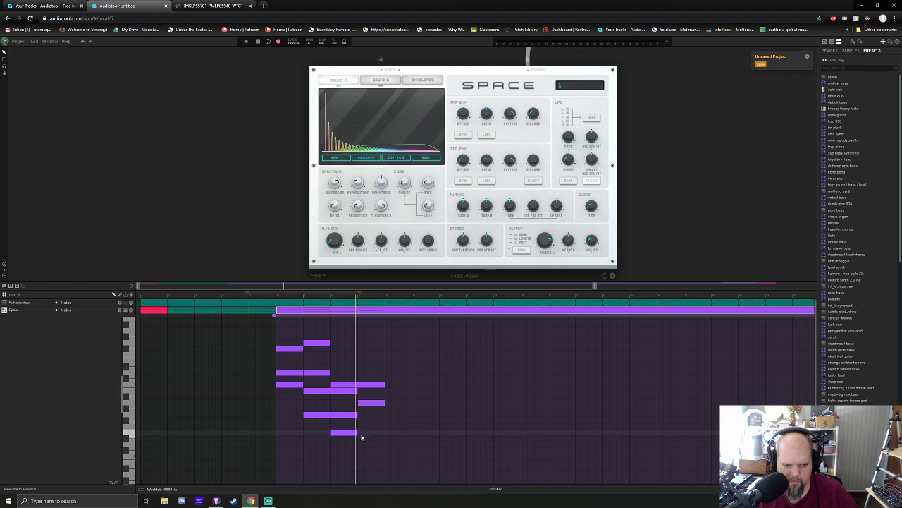
left_click_drag(359, 433, 385, 433)
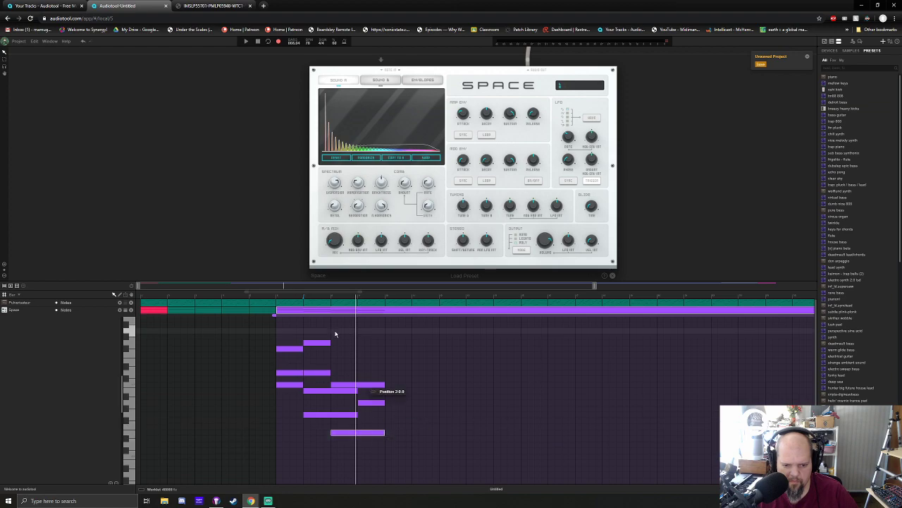
left_click(330, 298)
key("space")
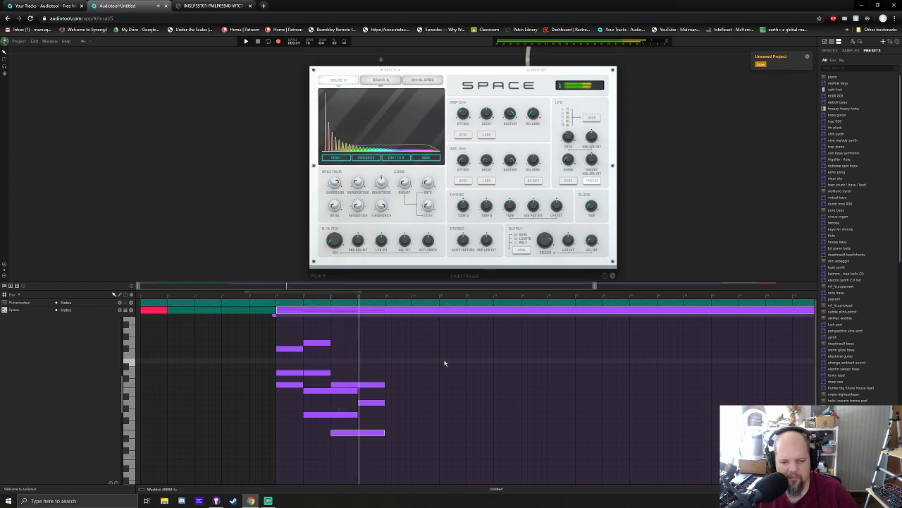
Build measure 10's chord in the Space region by adding D, F# and A and extending the C from measure 9
left_click(389, 445)
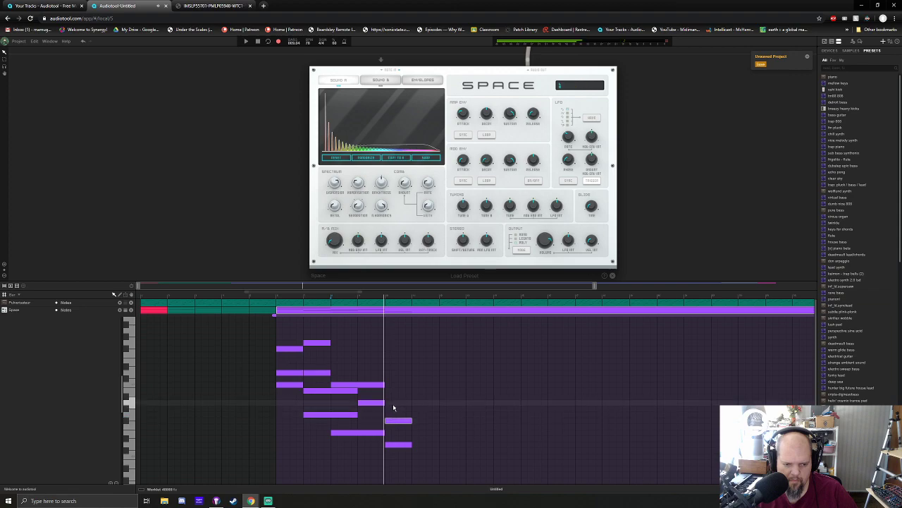
left_click(395, 403)
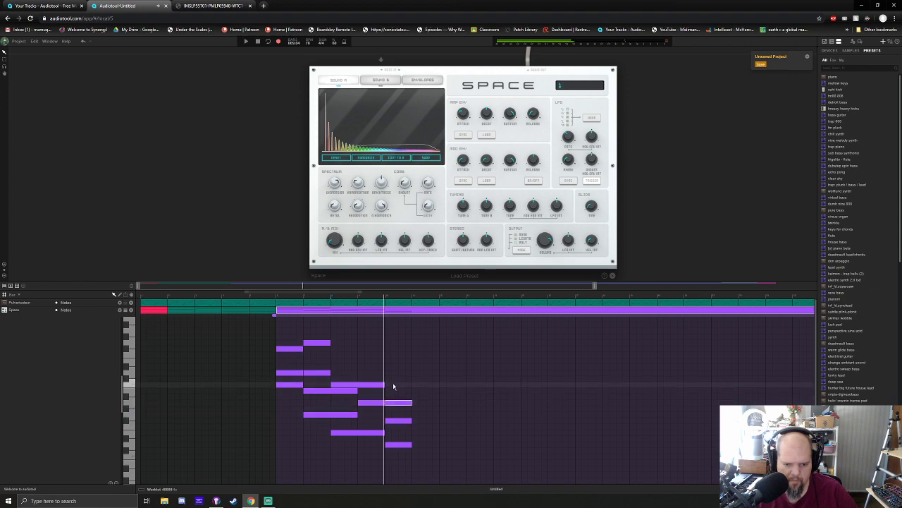
left_click_drag(411, 384, 429, 385)
Build measure 11's chord by extending the D from measure 10 and adding G and B
left_click_drag(409, 444, 438, 444)
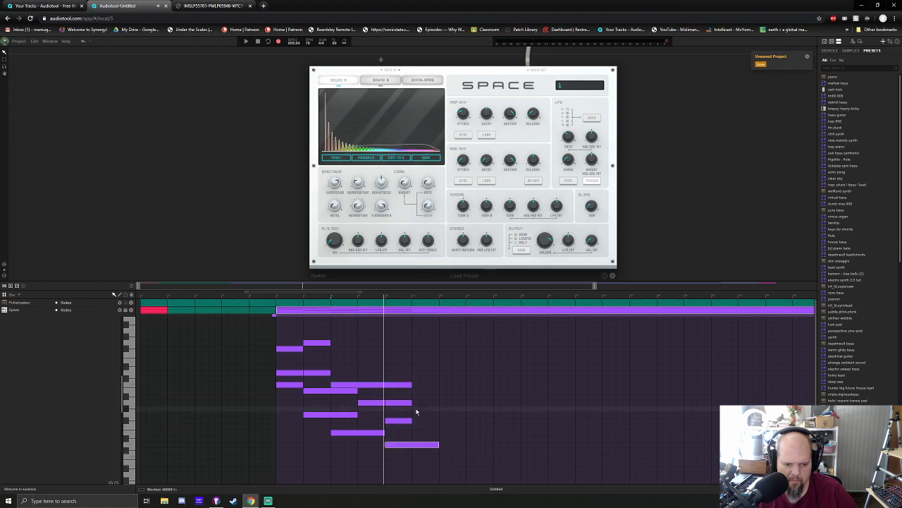
left_click(416, 414)
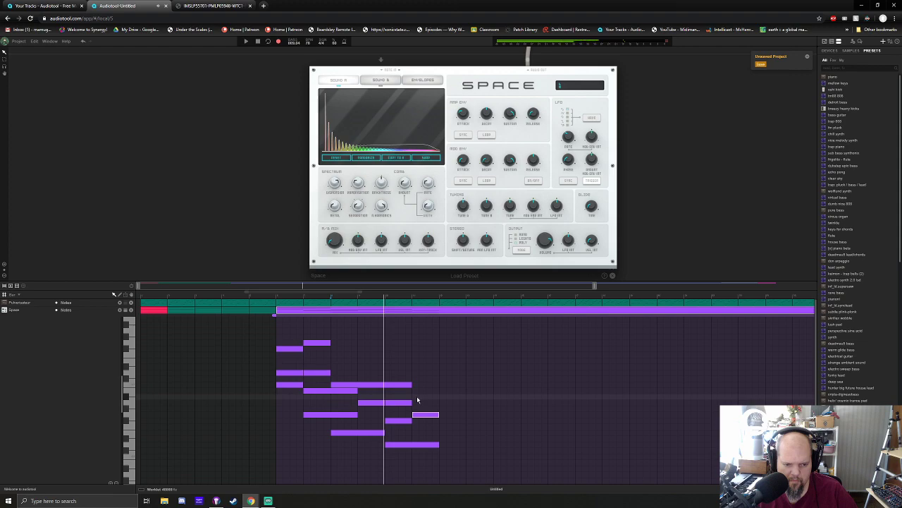
left_click(417, 391)
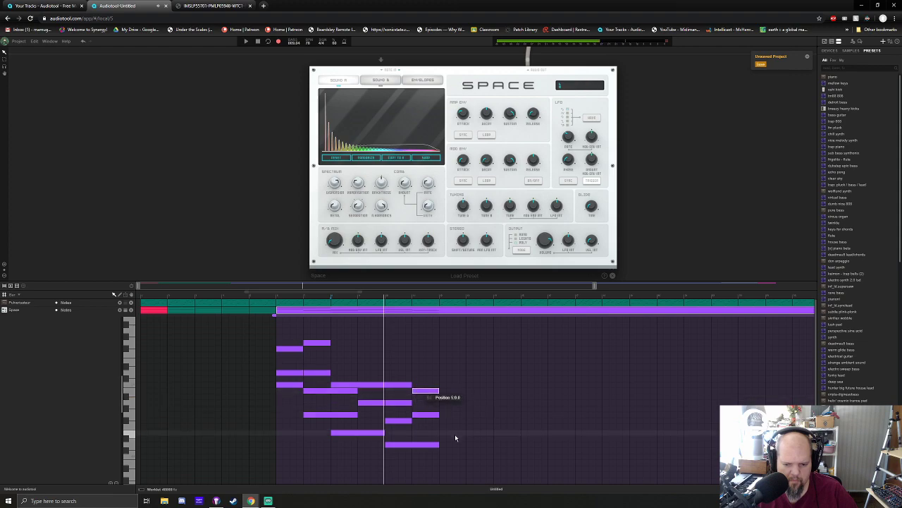
Build measure 12's chord by extending G from measure 11 and adding E and C#, and measure 13's chord with D, A and high D
left_click(443, 432)
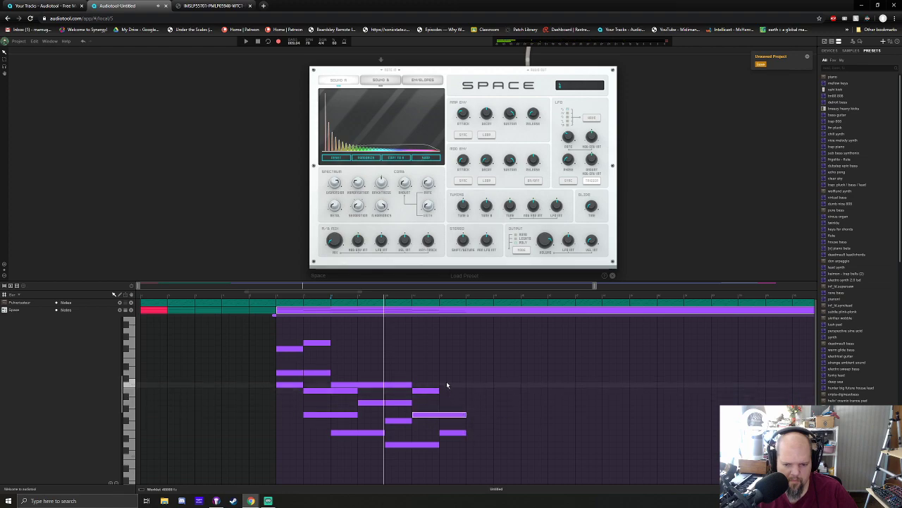
left_click(446, 379)
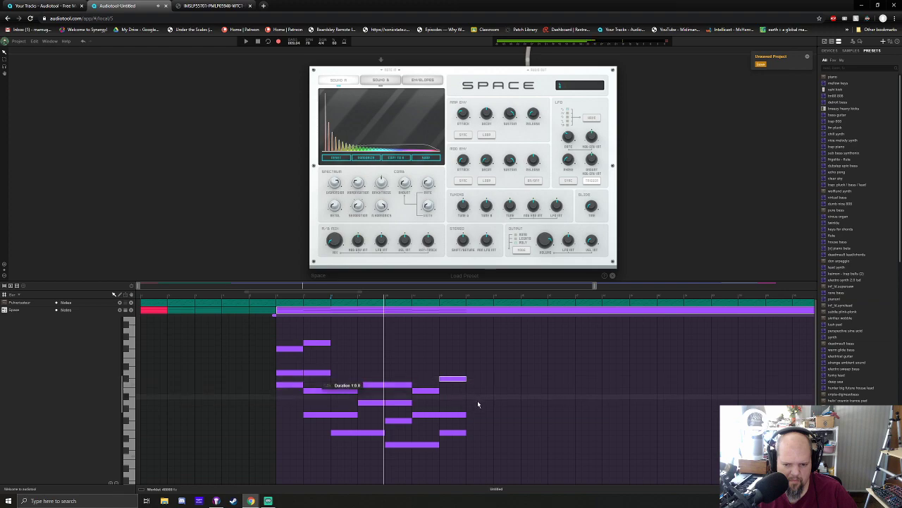
left_click(472, 444)
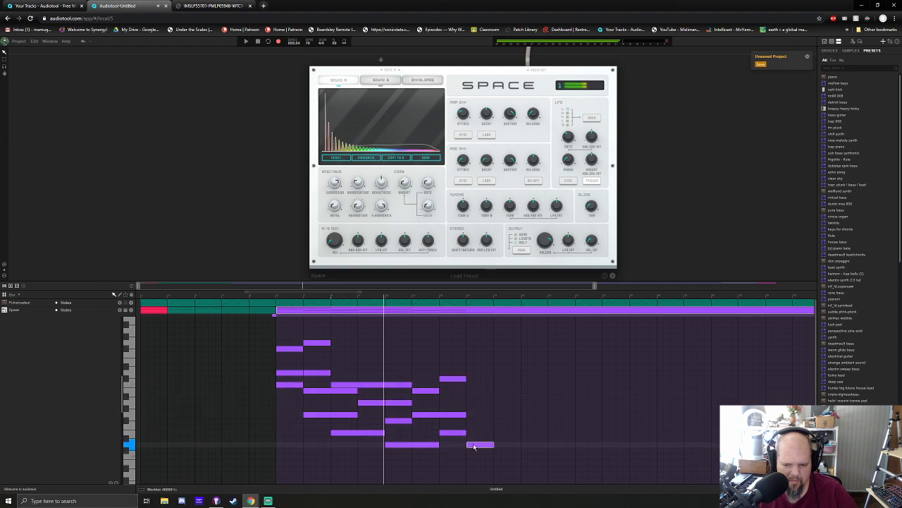
left_click(472, 403)
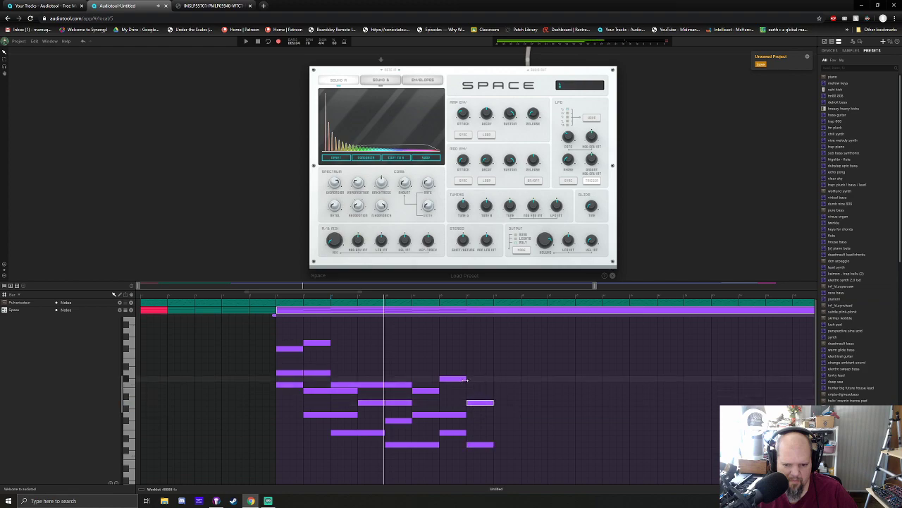
left_click(472, 372)
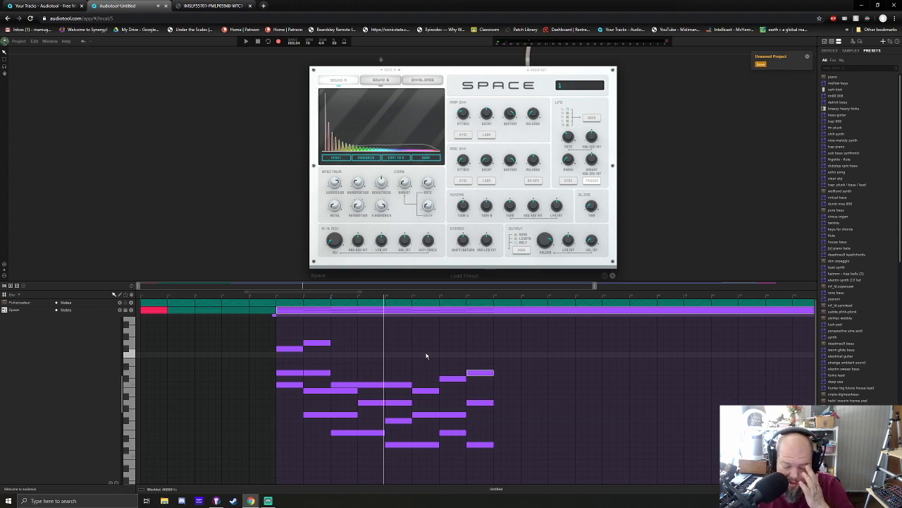
Check the G and B notes held across measures 7 and 8, and play the Space pad from measure 6
left_click(333, 297)
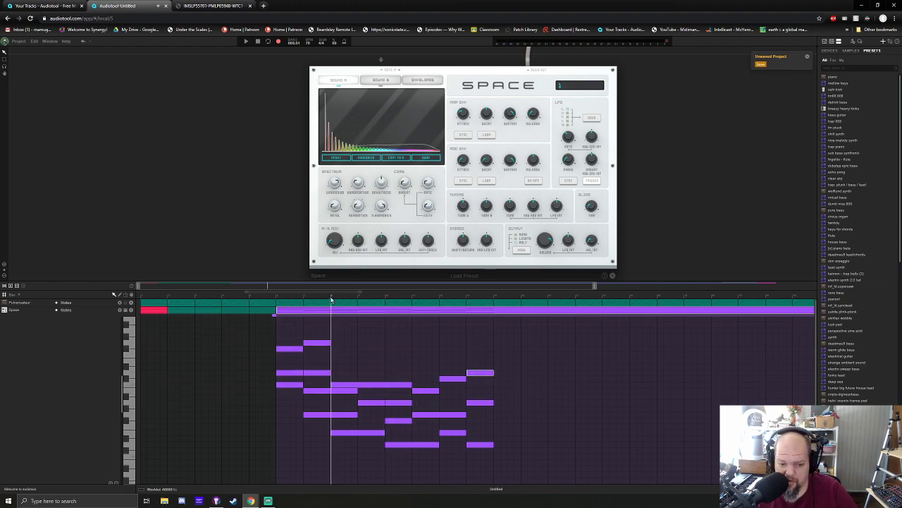
left_click(304, 297)
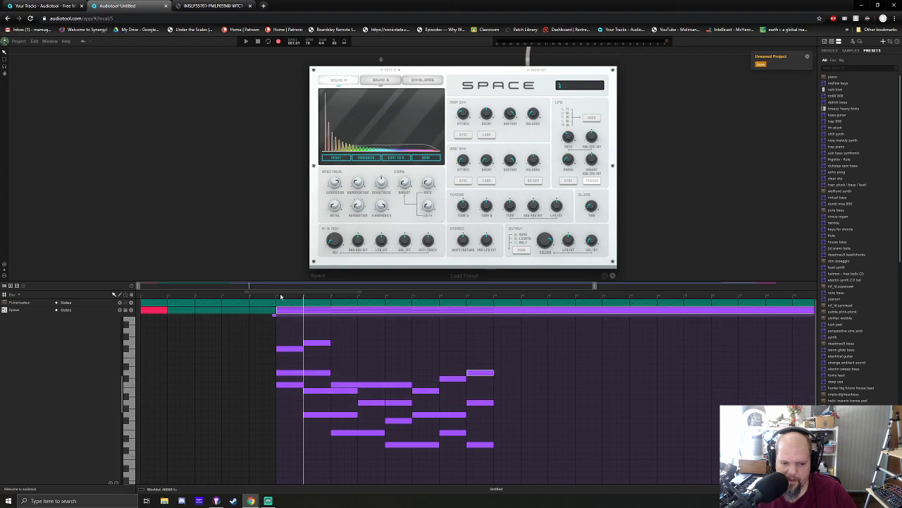
scroll(249, 287, "up", 5)
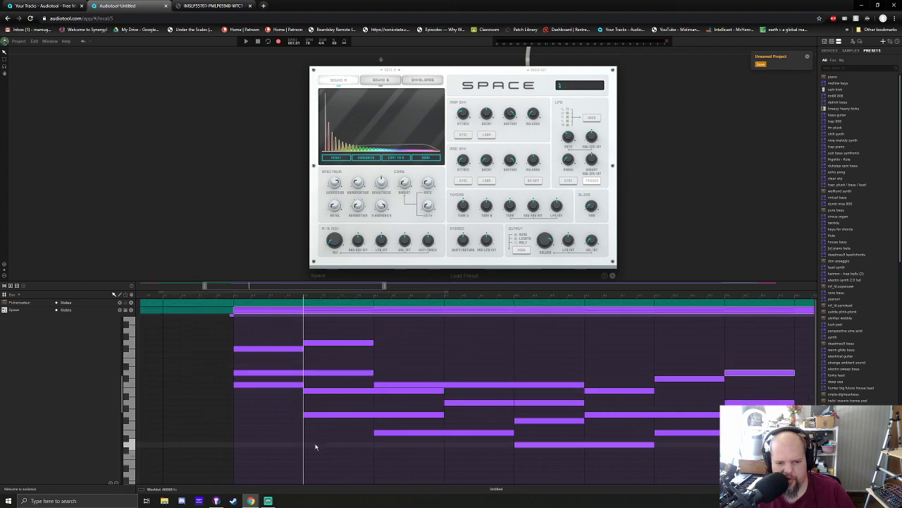
mouse_move(341, 414)
left_mouse_down()
mouse_move(345, 450)
mouse_move(356, 416)
left_mouse_up()
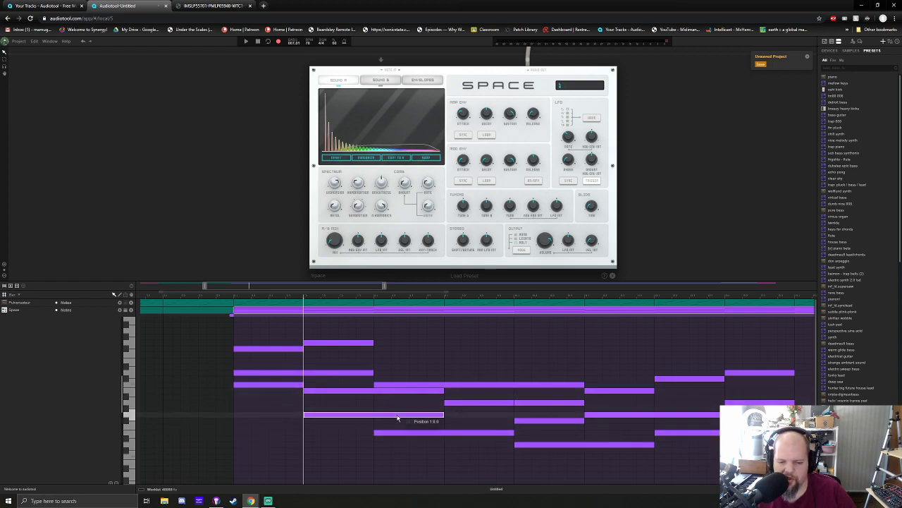
left_click_drag(433, 423, 441, 390)
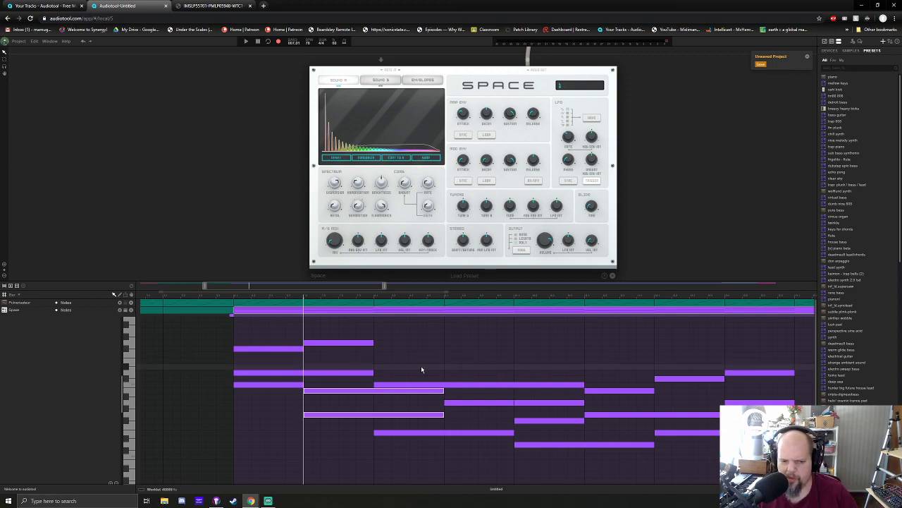
left_click(234, 302)
key("space")
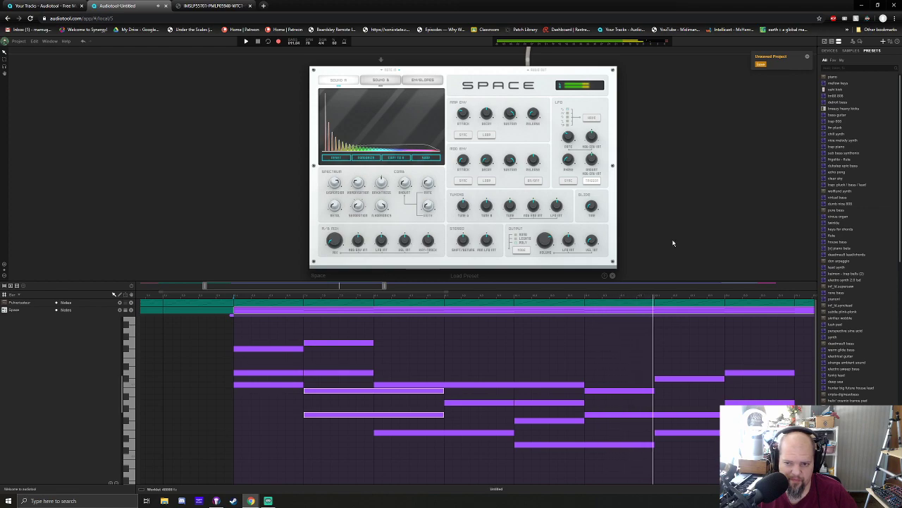
mouse_move(465, 118)
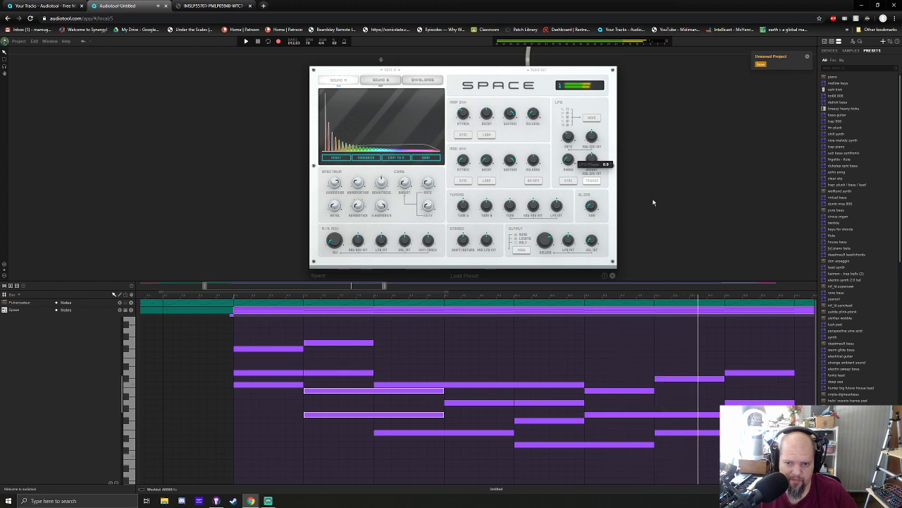
Build measure 14's chord by extending the low D from measure 13 and adding F and B
left_click_drag(711, 246, 606, 258)
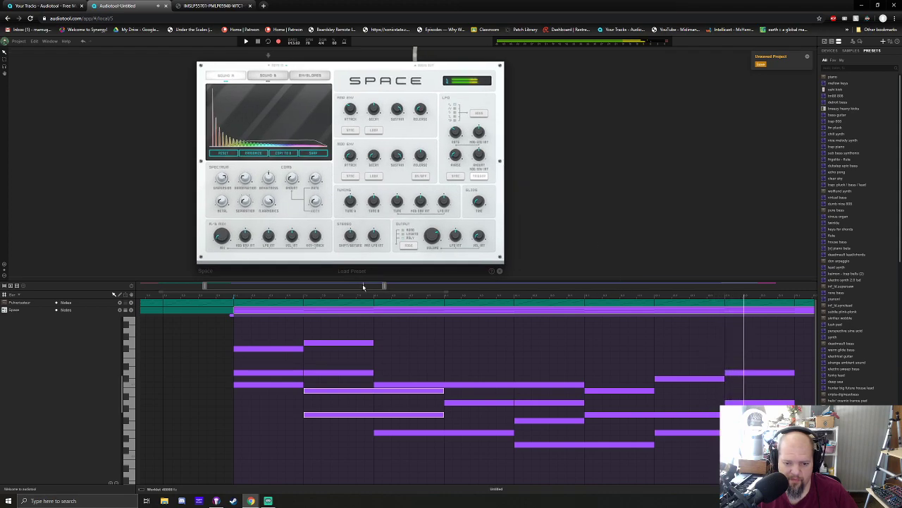
left_click_drag(359, 285, 446, 289)
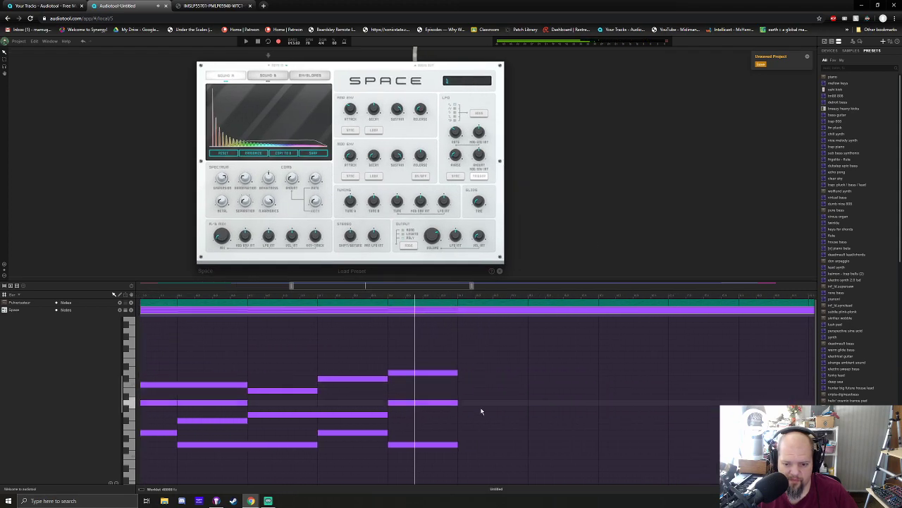
left_click_drag(458, 445, 527, 444)
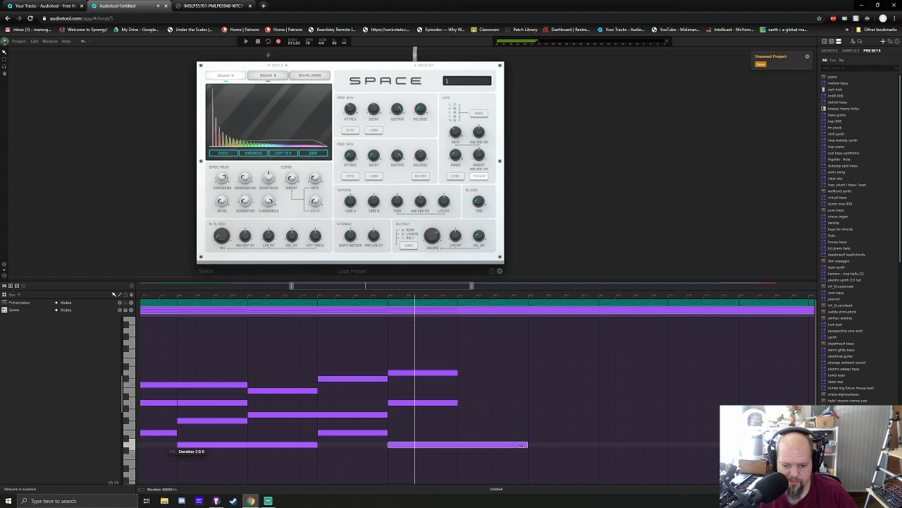
left_click(465, 423)
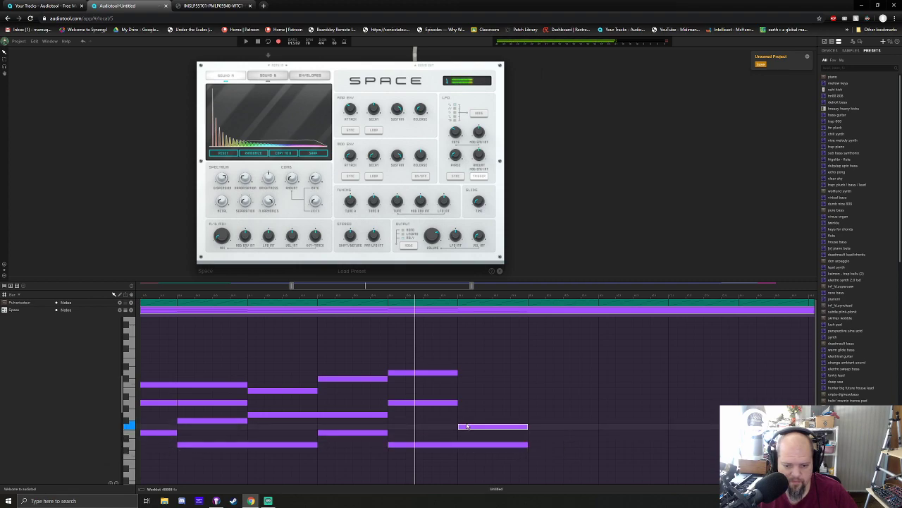
left_click(471, 392)
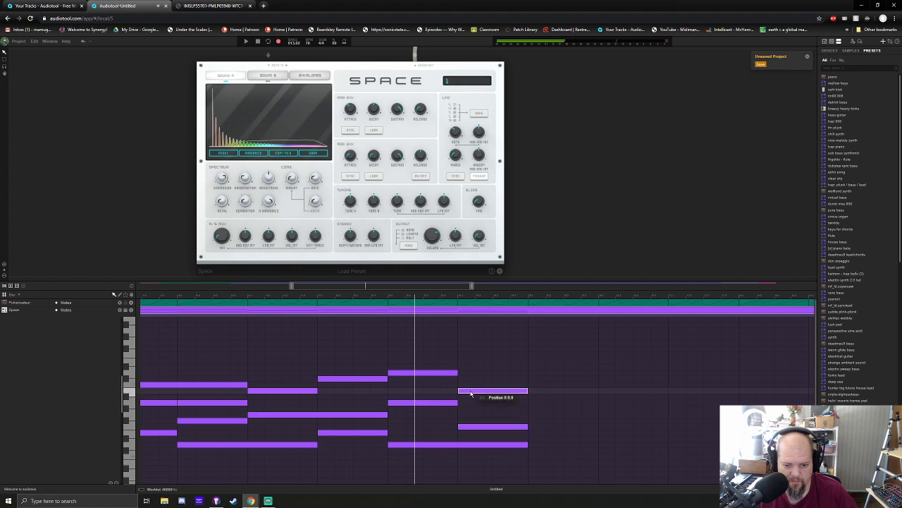
Build measure 15's chord from low C, G, high C and D, playing back from measure 13 to check it
left_click(536, 457)
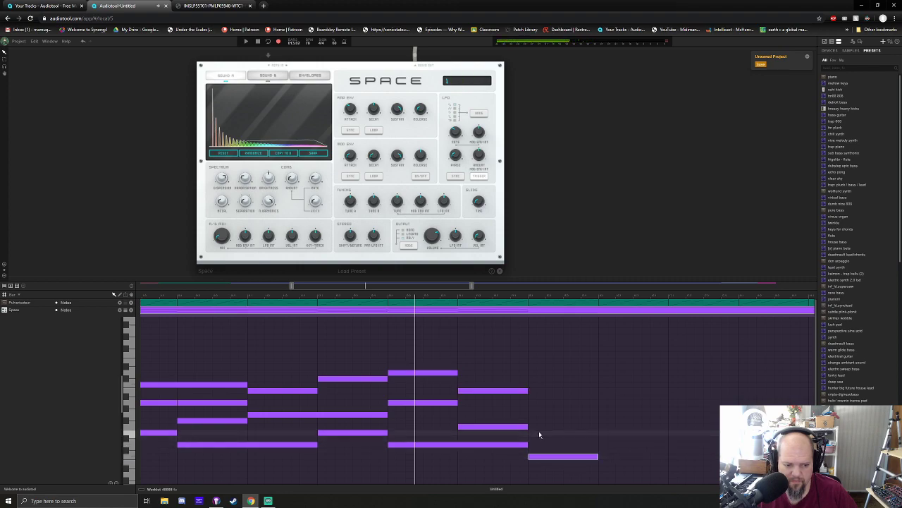
left_click(542, 414)
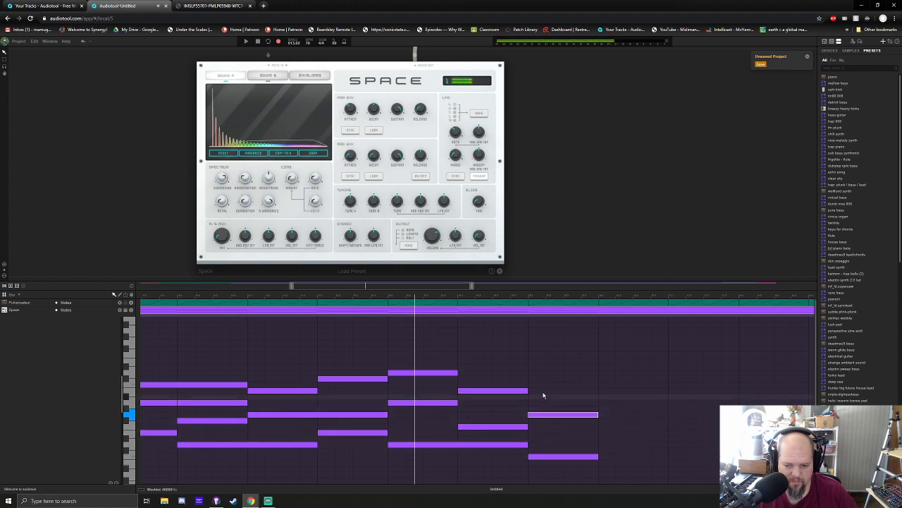
left_click(541, 373)
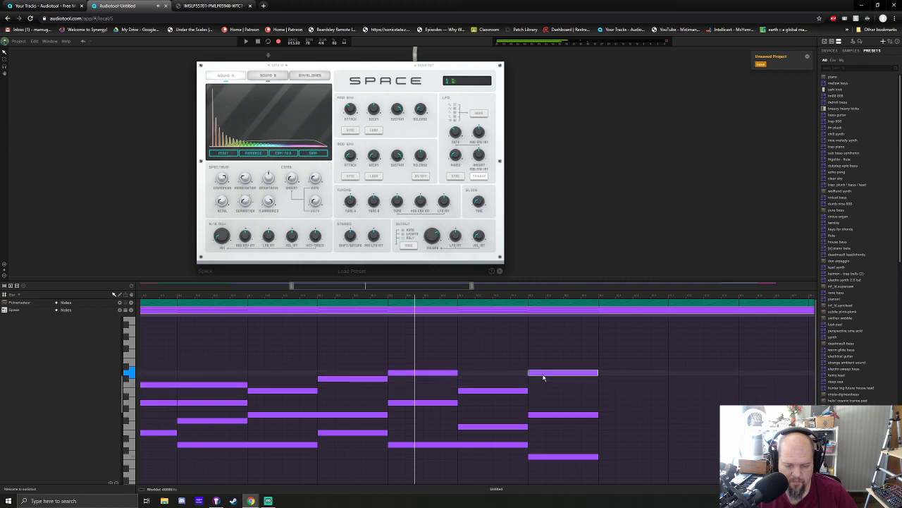
left_click(538, 361)
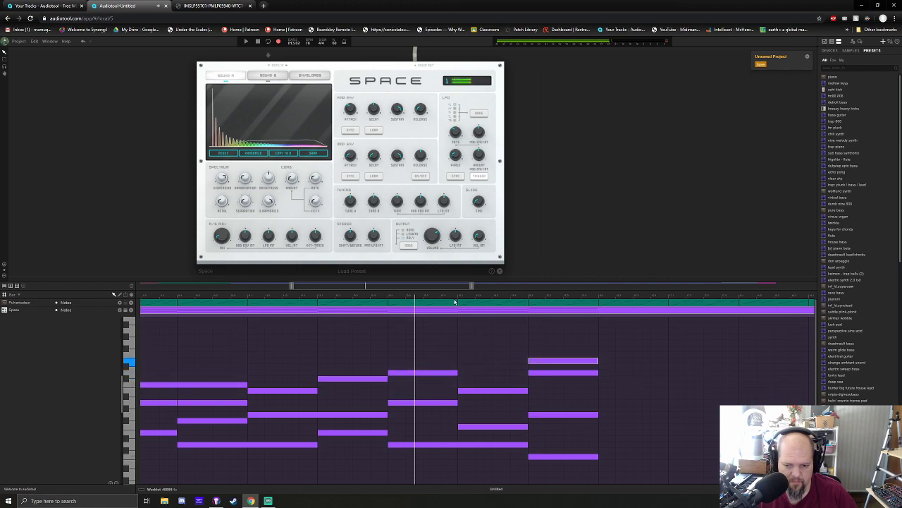
left_click(389, 299)
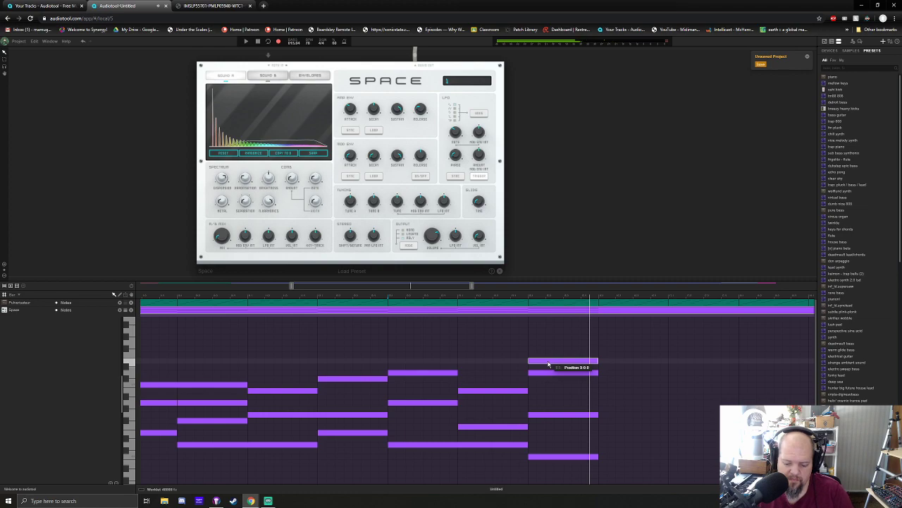
left_click_drag(548, 364, 548, 388)
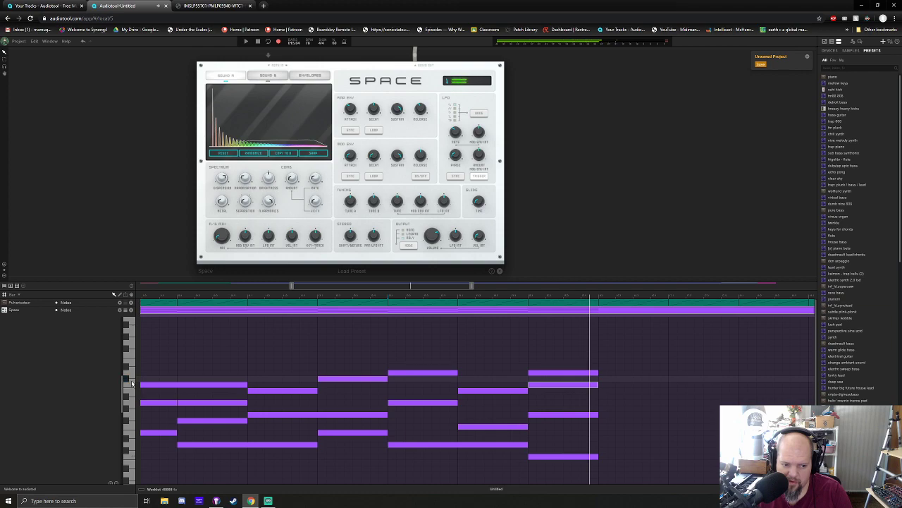
key("space")
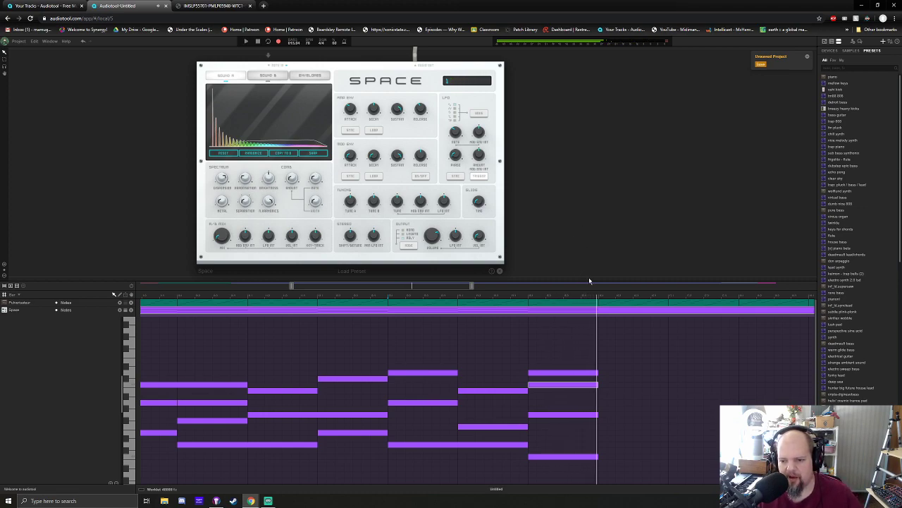
Enlarge the note editor and extend the low C of measure 15 through measure 16
left_click_drag(591, 282, 598, 123)
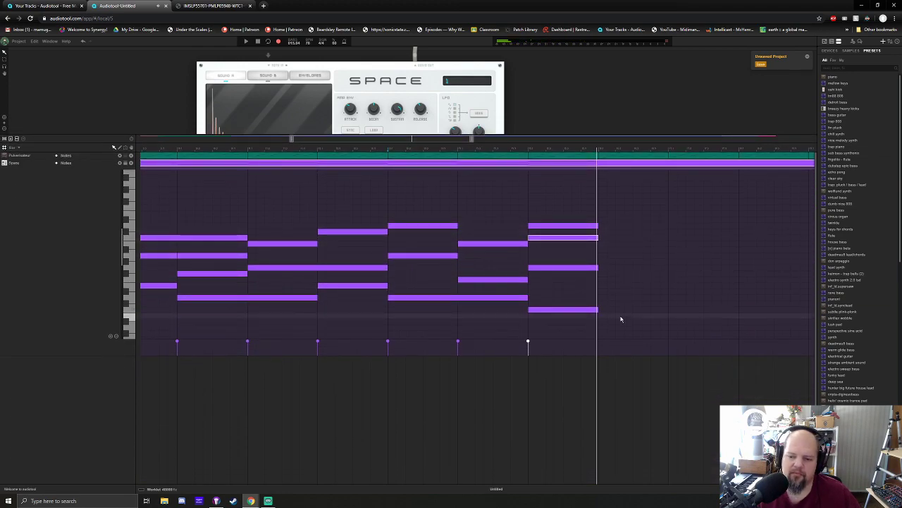
scroll(605, 310, "down", 2)
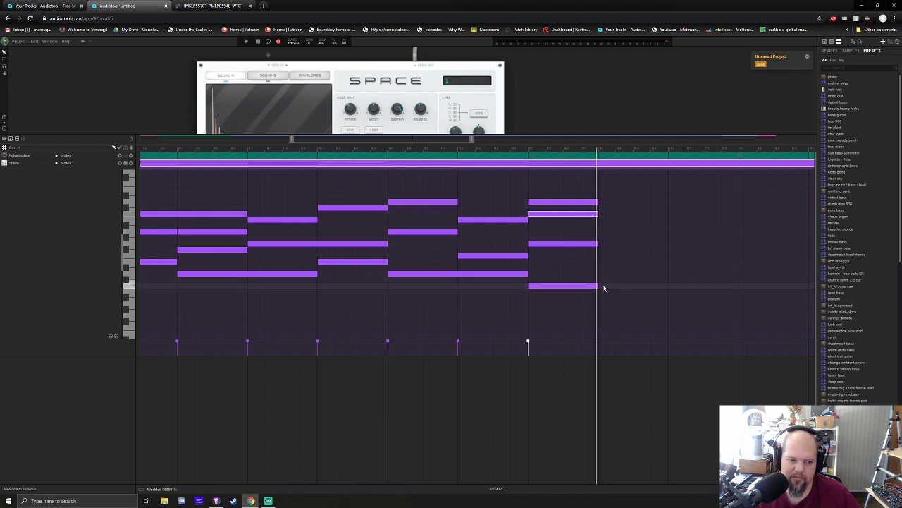
left_click(604, 287)
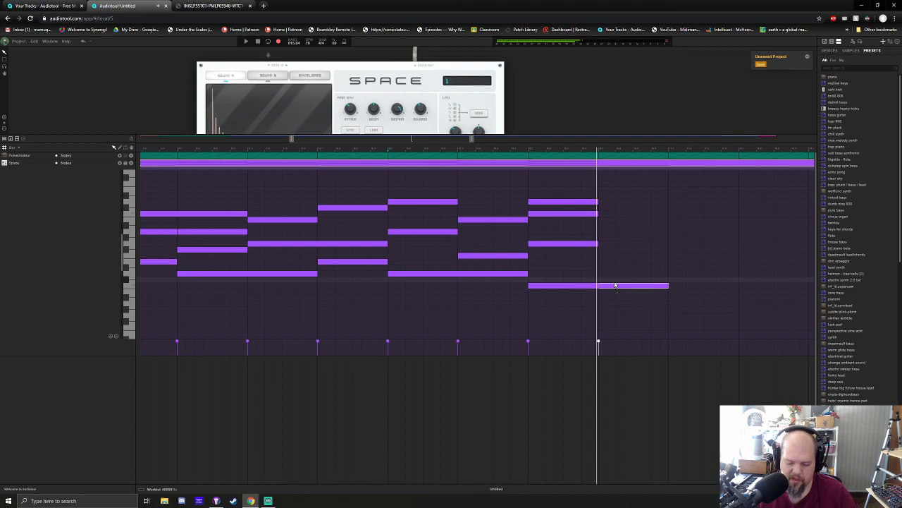
key("Delete")
left_click_drag(599, 284, 652, 283)
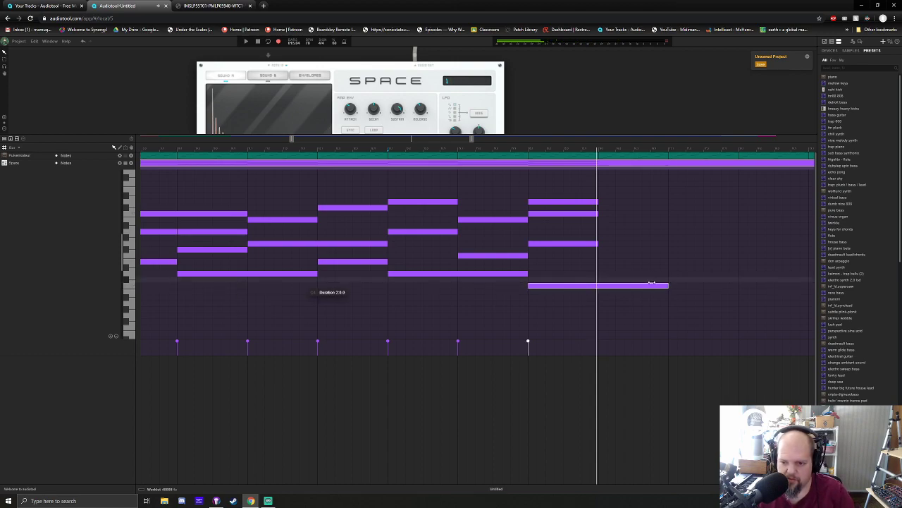
Complete measure 16's chord by adding E and F above the held C and F and A below it, and play from measure 15
left_click(597, 262)
left_click_drag(584, 264, 623, 257)
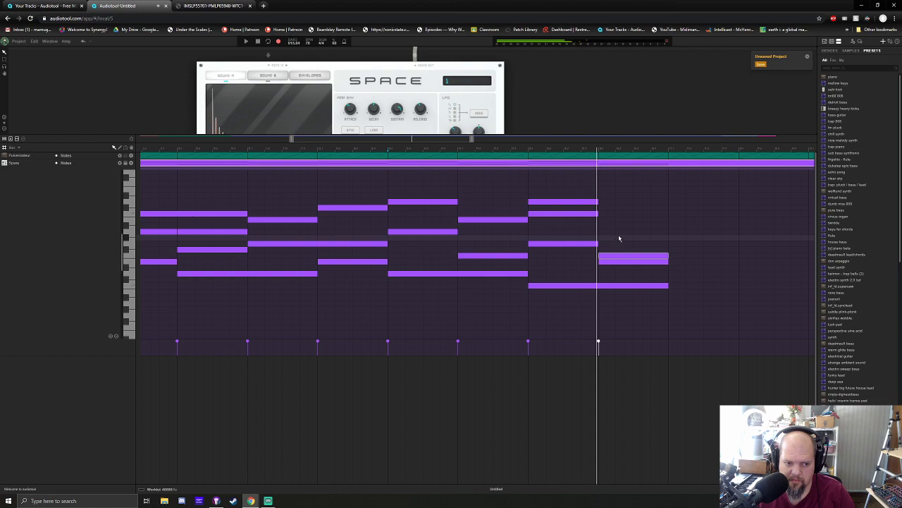
left_click(621, 327)
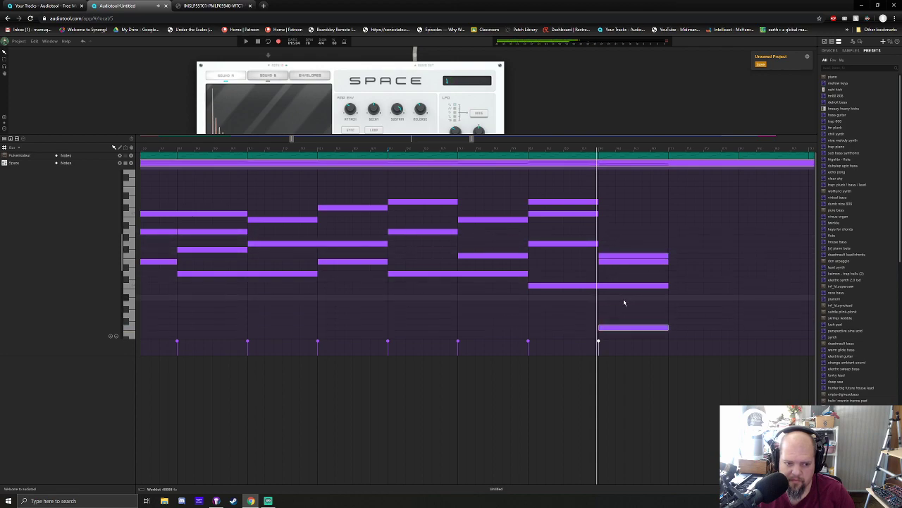
left_click(624, 304)
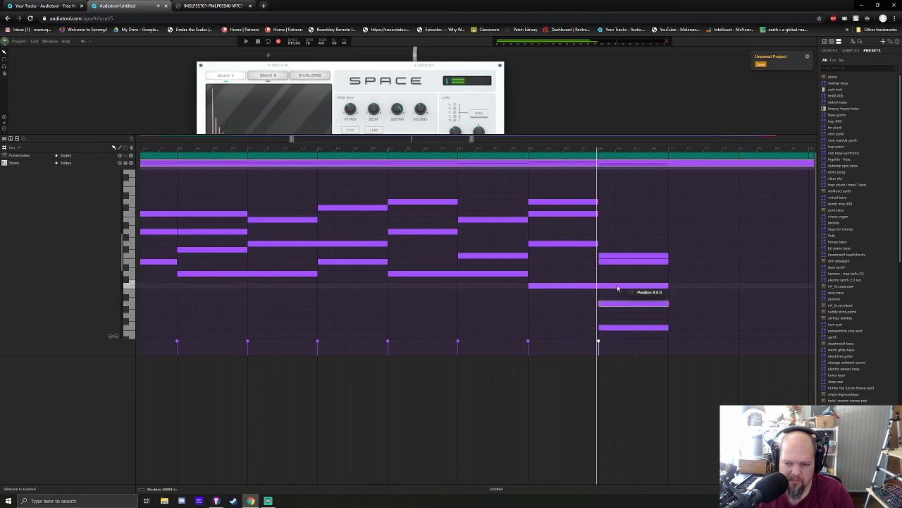
left_click(528, 153)
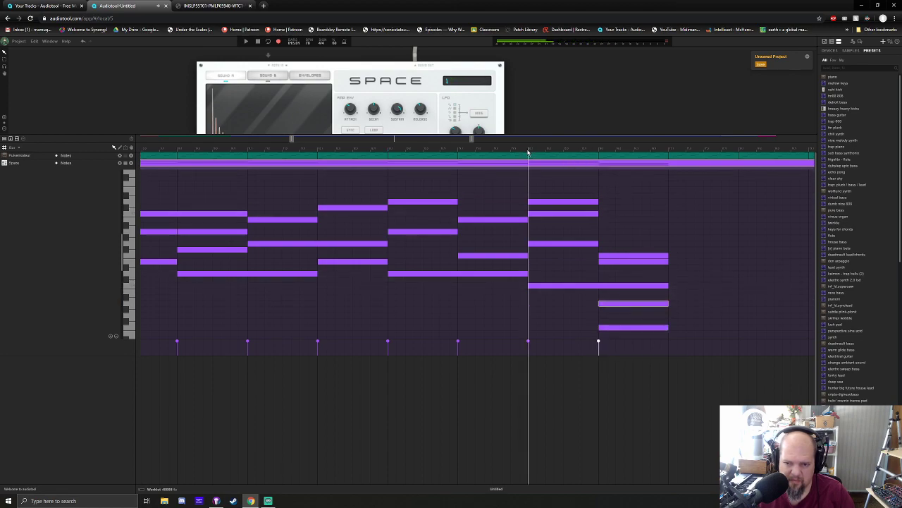
key("space")
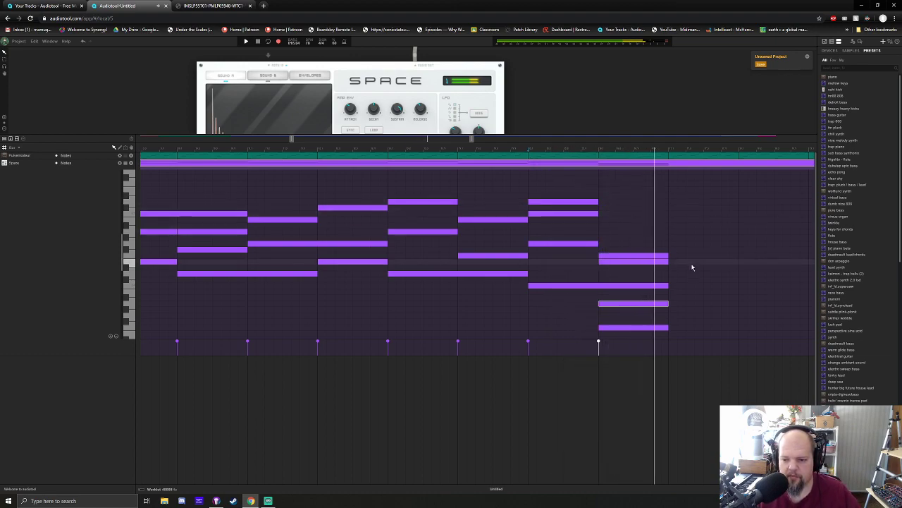
Extend all five notes of measure 16's chord through measure 17
left_click_drag(691, 331, 738, 240)
scroll(632, 296, "down", 2)
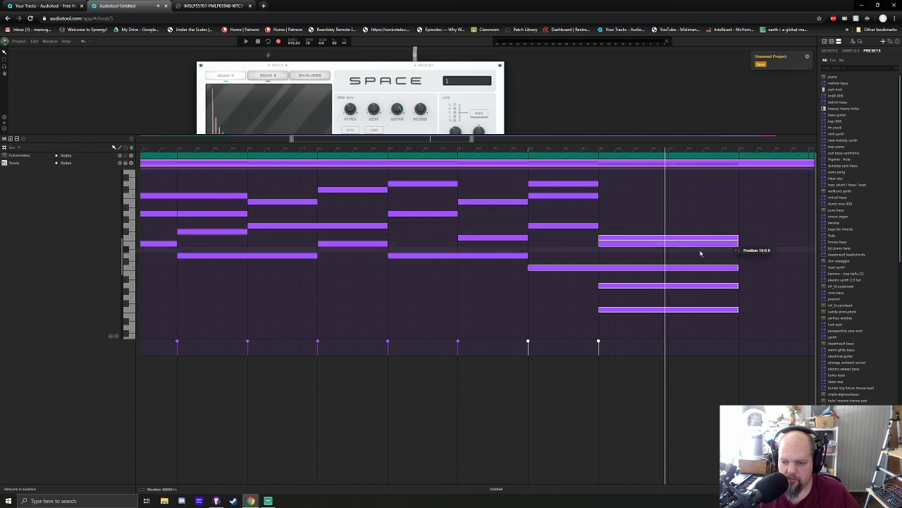
left_click_drag(424, 140, 511, 140)
scroll(433, 280, "down", 3)
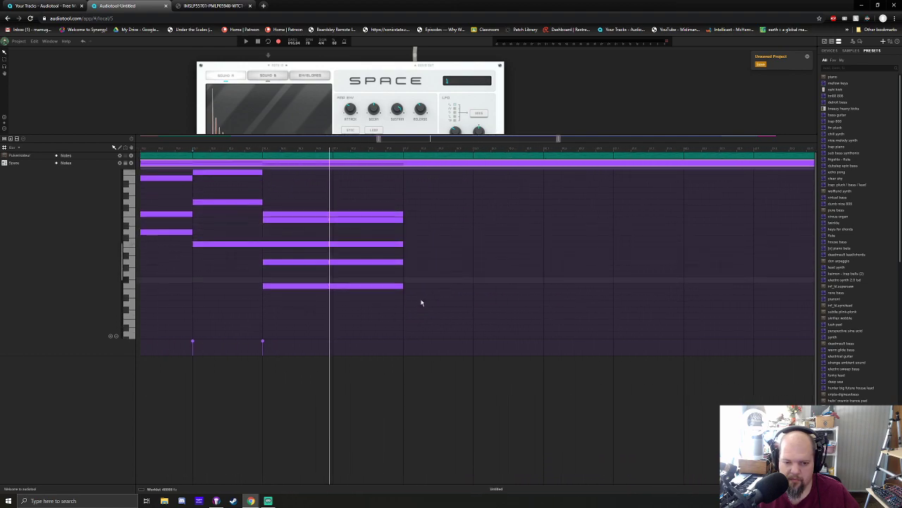
Enter low G, D, F and B for measure 18's chord and play that measure back
scroll(413, 321, "down", 3)
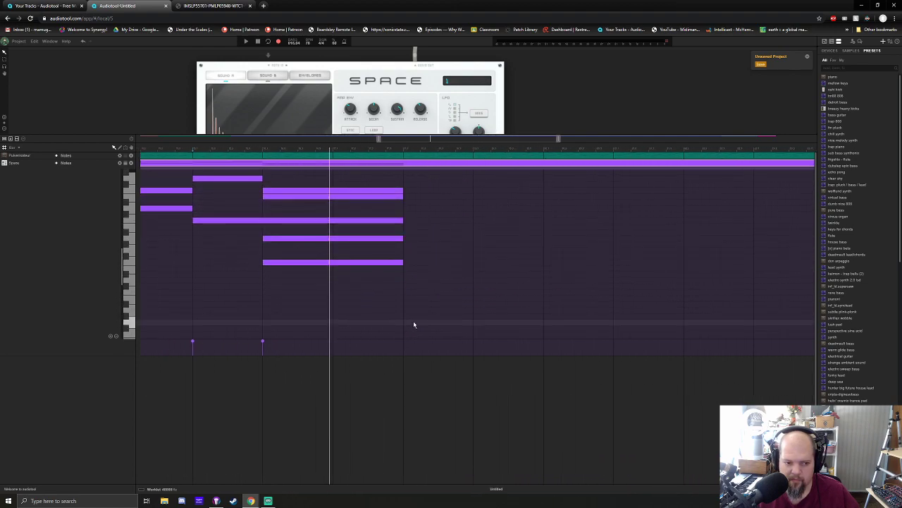
left_click(414, 324)
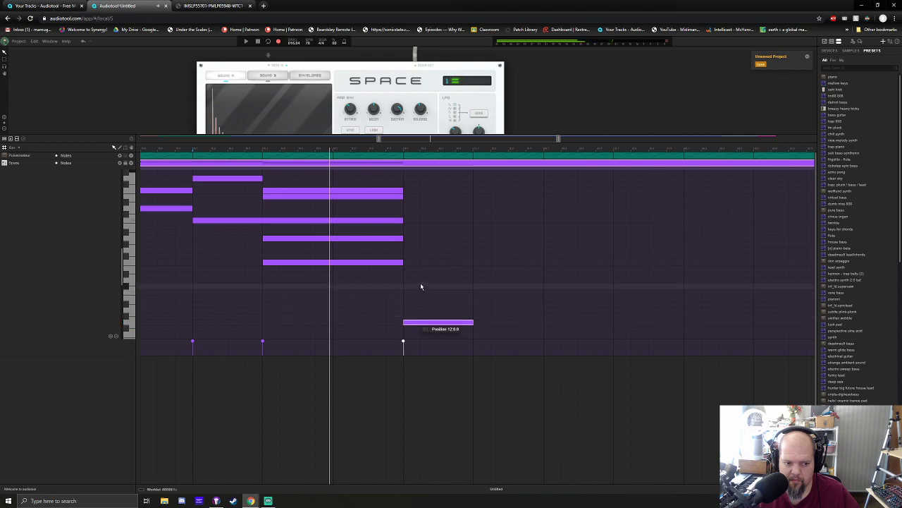
left_click(420, 282)
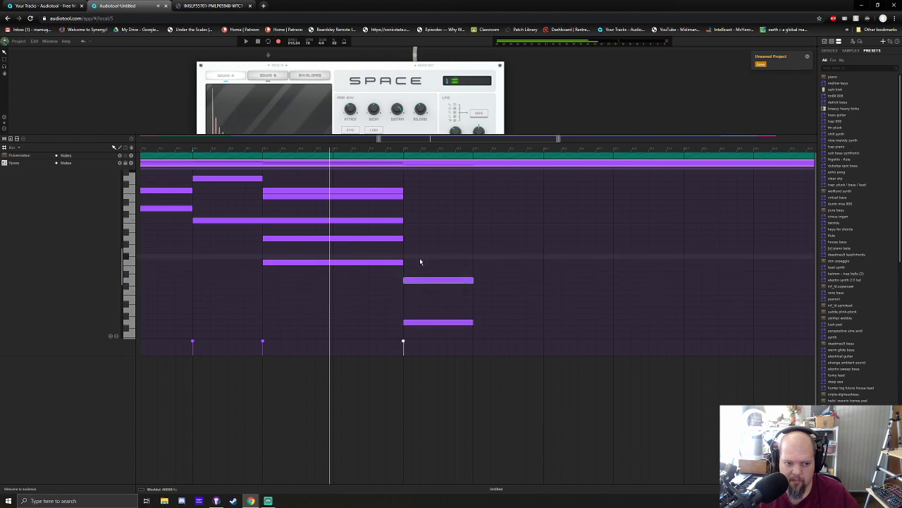
left_click(418, 263)
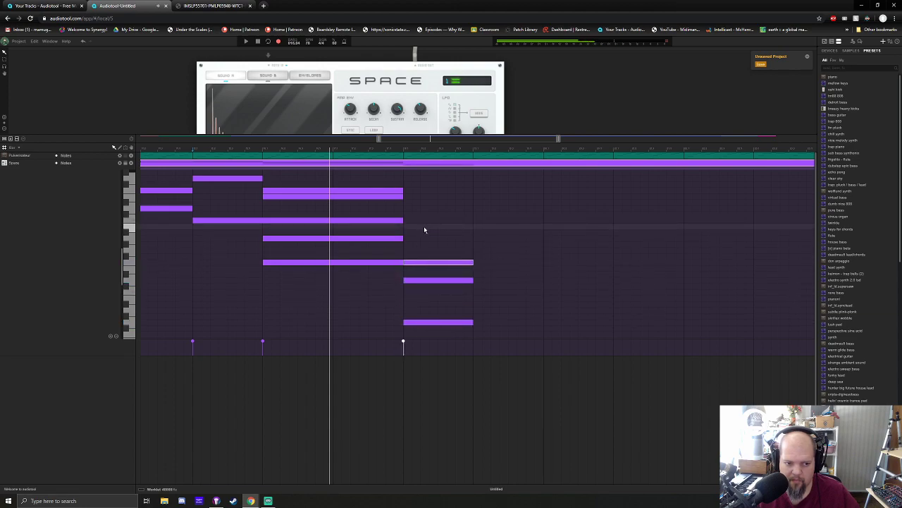
left_click(424, 226)
left_click(403, 149)
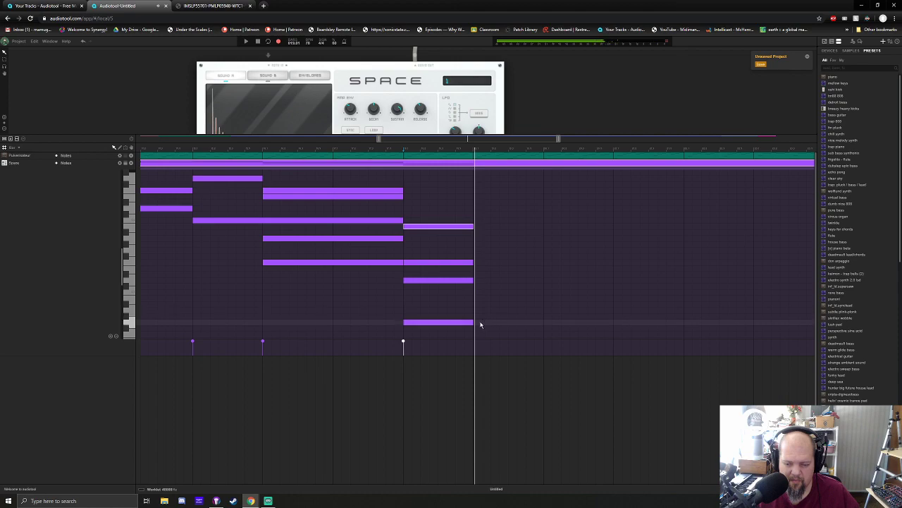
Build measure 19's chord from low C, G, high C and E
left_click(480, 293)
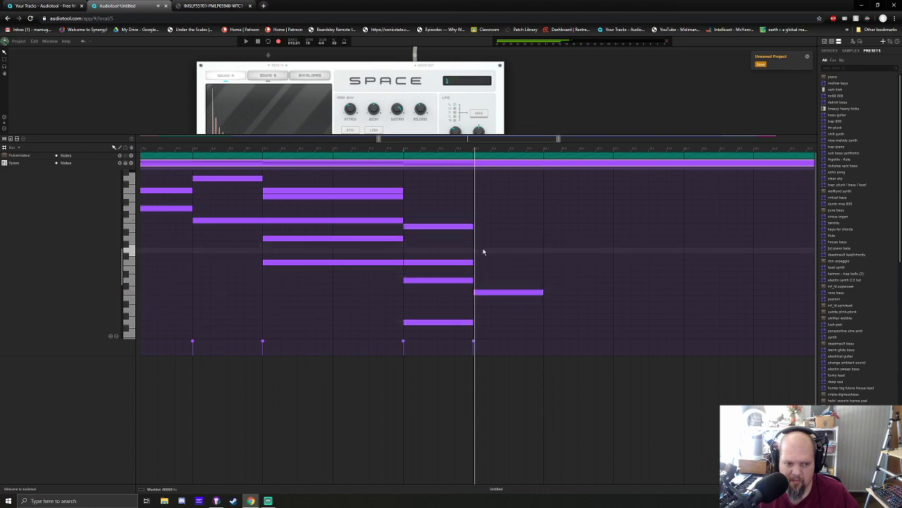
left_click(481, 250)
left_click(485, 221)
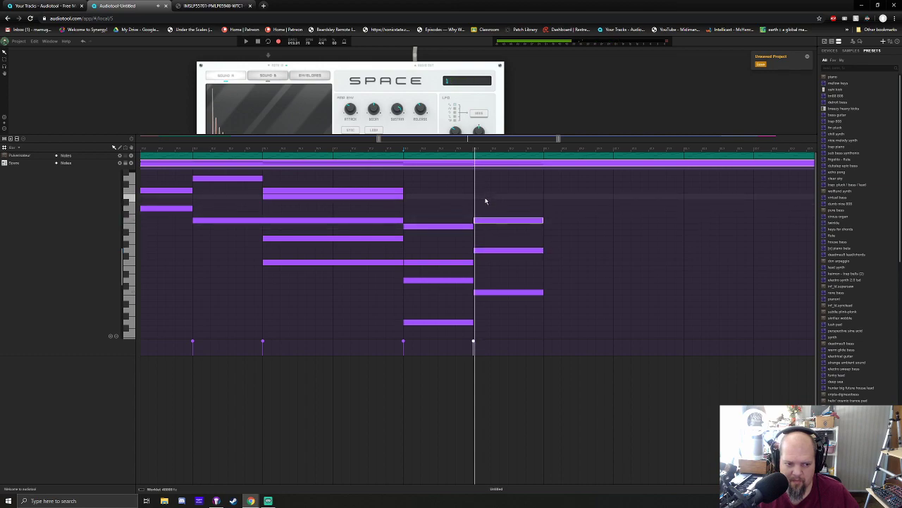
left_click(485, 197)
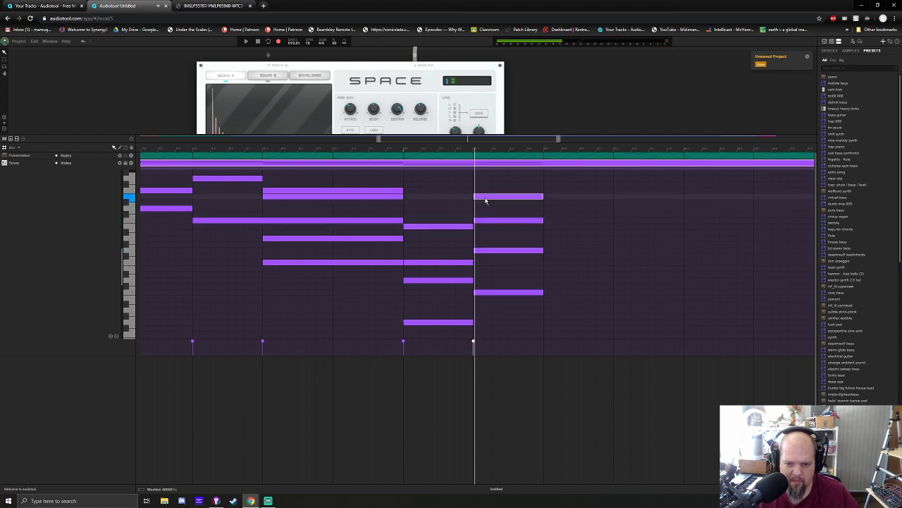
Sustain the upper F of measures 16 and 17 through measure 18 and play back the new chords
left_click(425, 191)
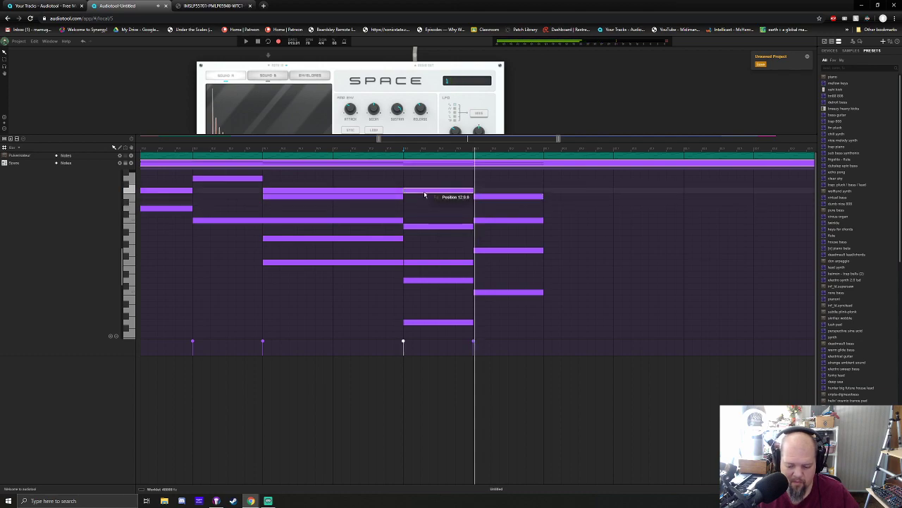
left_click(409, 191)
left_click_drag(403, 189, 474, 191)
key("space")
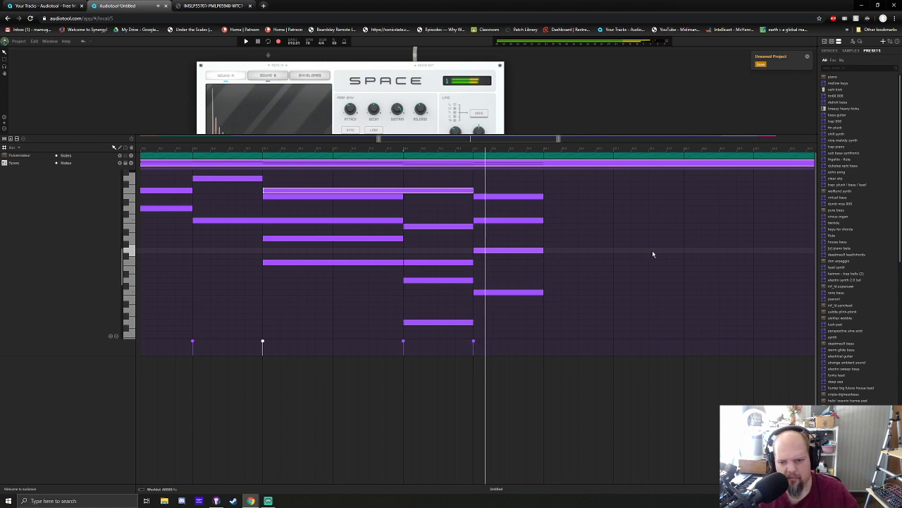
Extend all four notes of measure 19's chord through measure 20, and its high C and E on through measure 21
left_click_drag(564, 312, 614, 201)
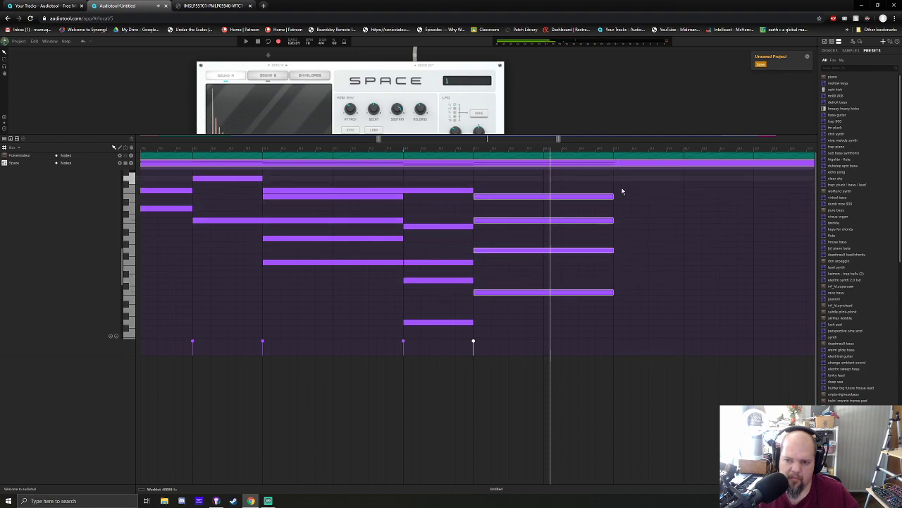
left_click(633, 266)
left_click_drag(633, 265, 585, 186)
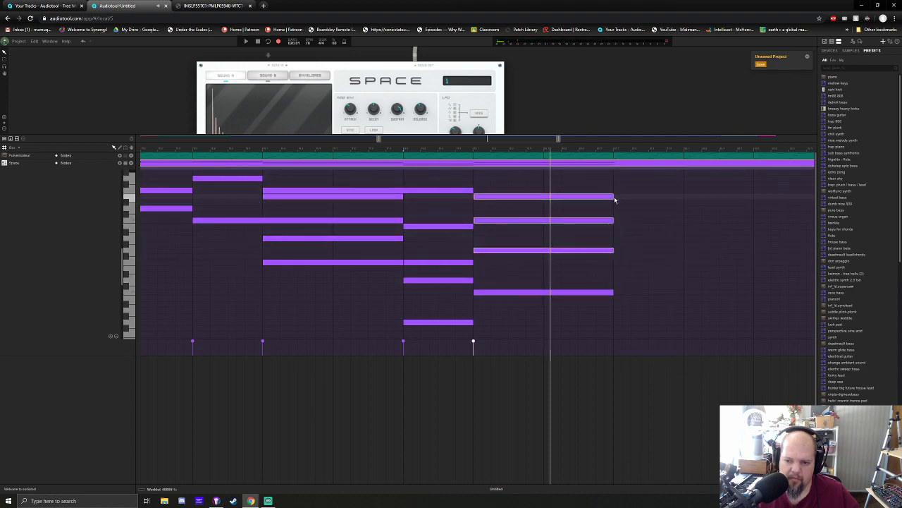
left_click(613, 196)
left_click(620, 223)
left_click_drag(620, 223, 666, 195)
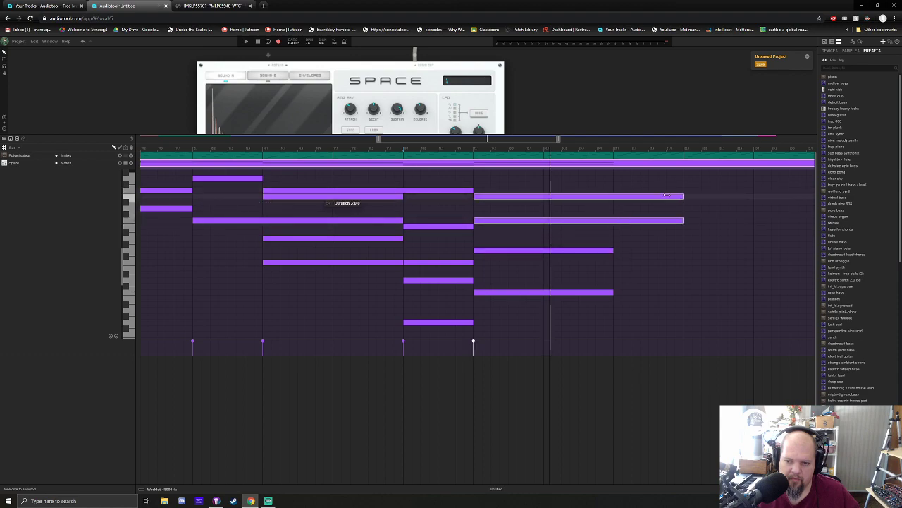
Complete measure 21's chord with an A, the held low C and a low F, and play from measure 19
double_click(622, 238)
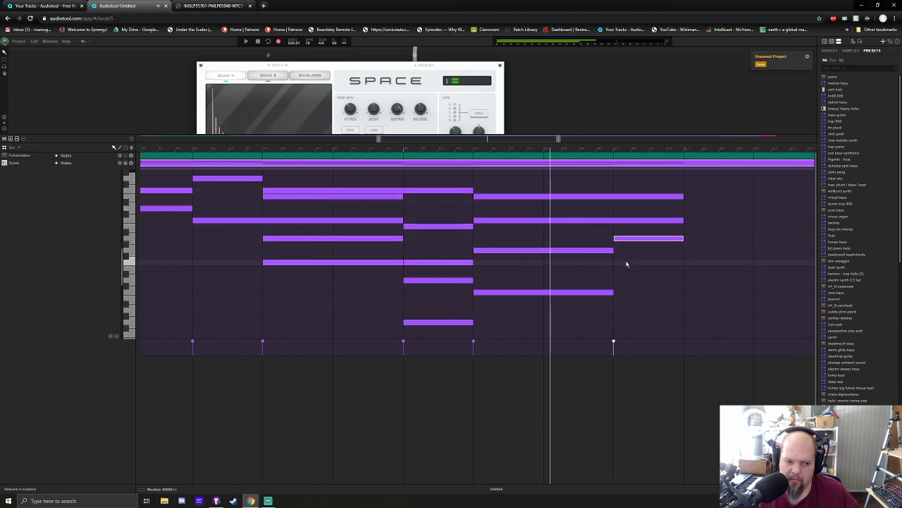
double_click(631, 291)
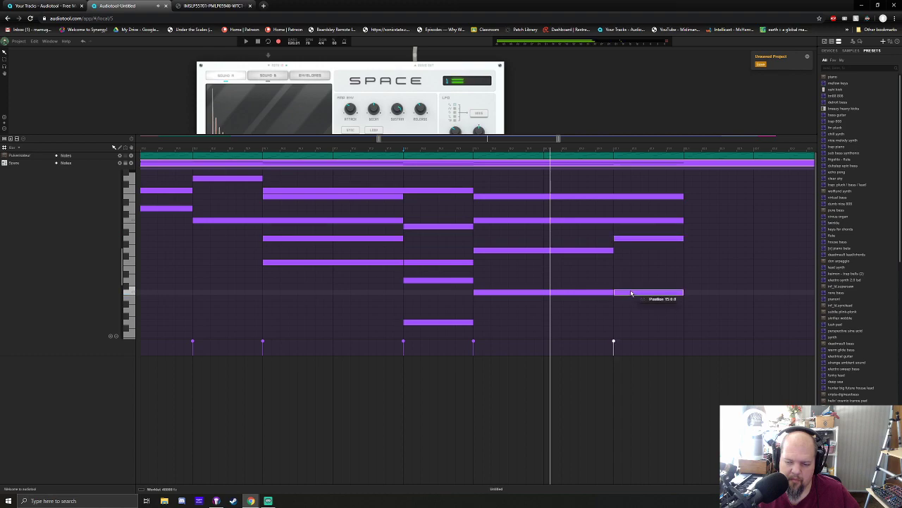
double_click(631, 292)
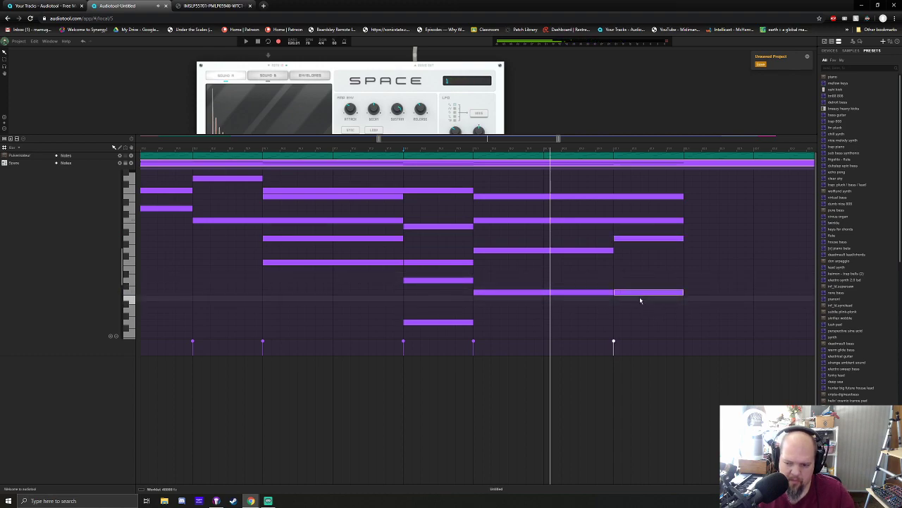
left_click_drag(612, 292, 683, 292)
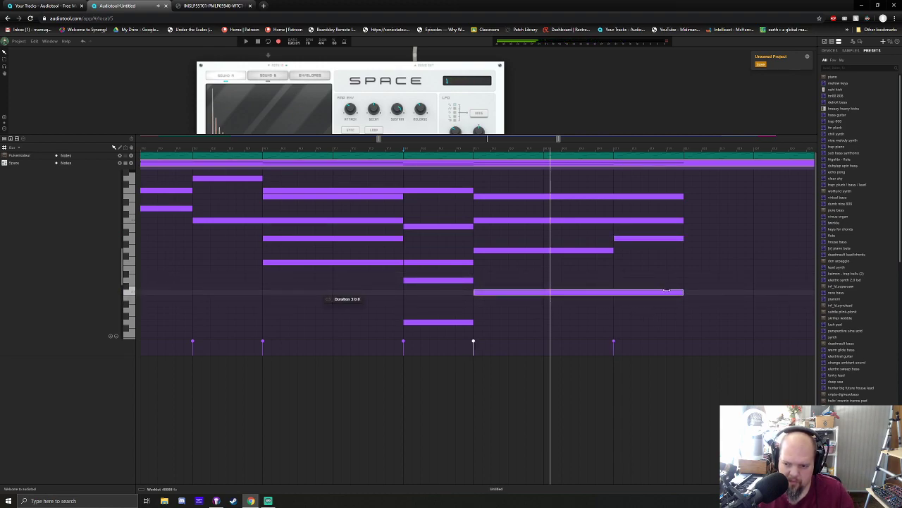
double_click(621, 334)
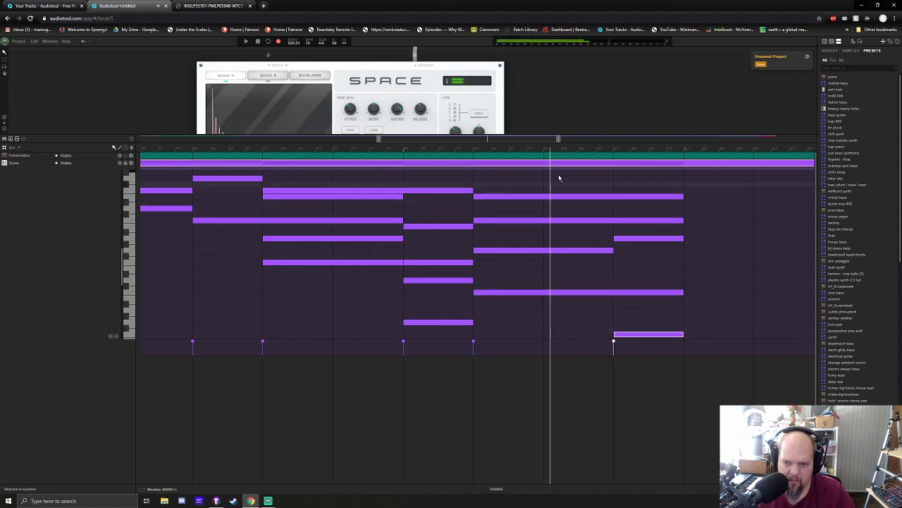
left_click(475, 149)
key("space")
left_click_drag(488, 139, 554, 149)
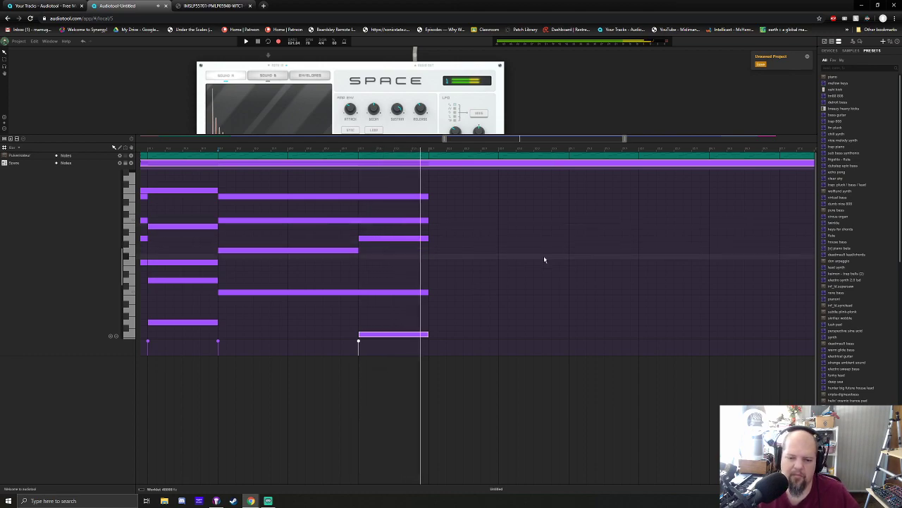
key("space")
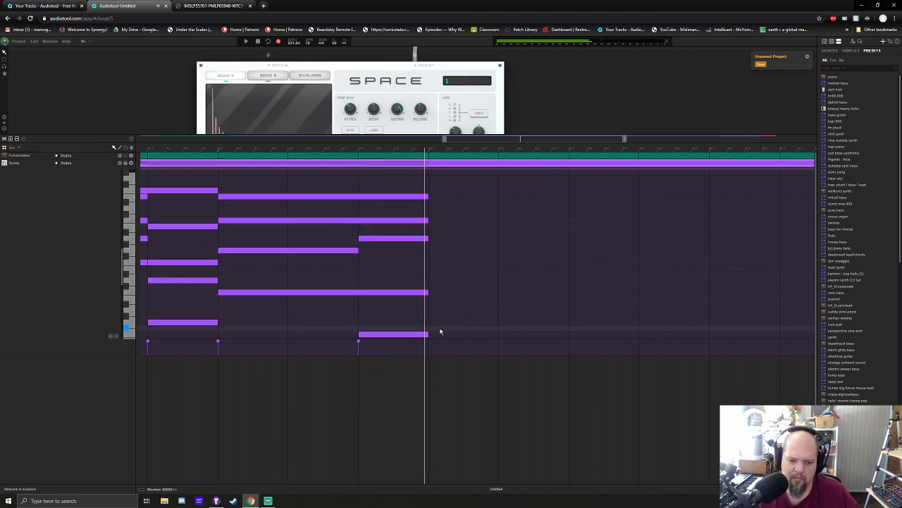
Build measure 22's chord by holding both Cs and the A and adding a low F sharp and upper E flat, and play from measure 19
left_click(440, 329)
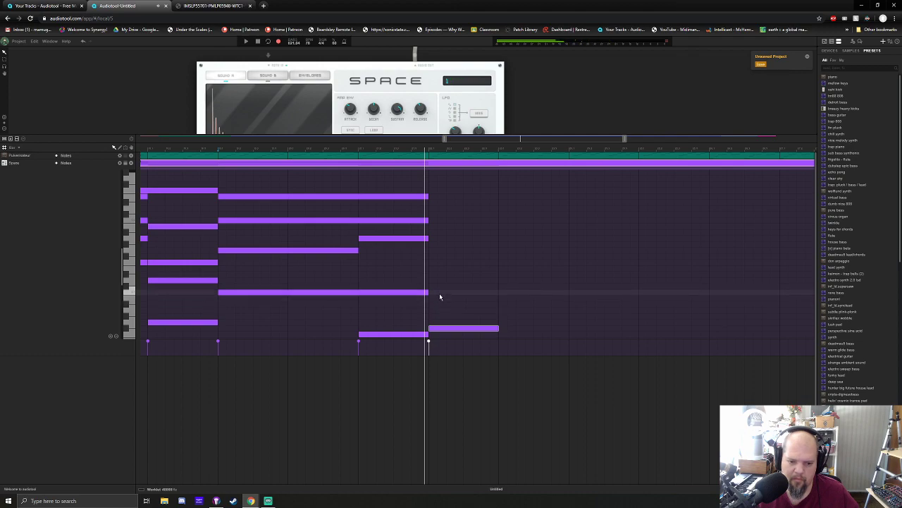
left_click_drag(427, 291, 498, 292)
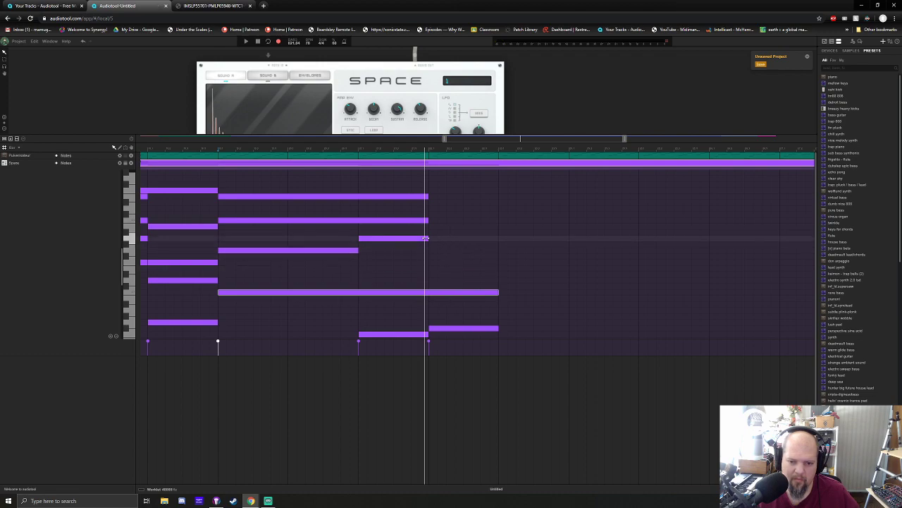
left_click_drag(426, 238, 498, 238)
left_click_drag(428, 220, 499, 220)
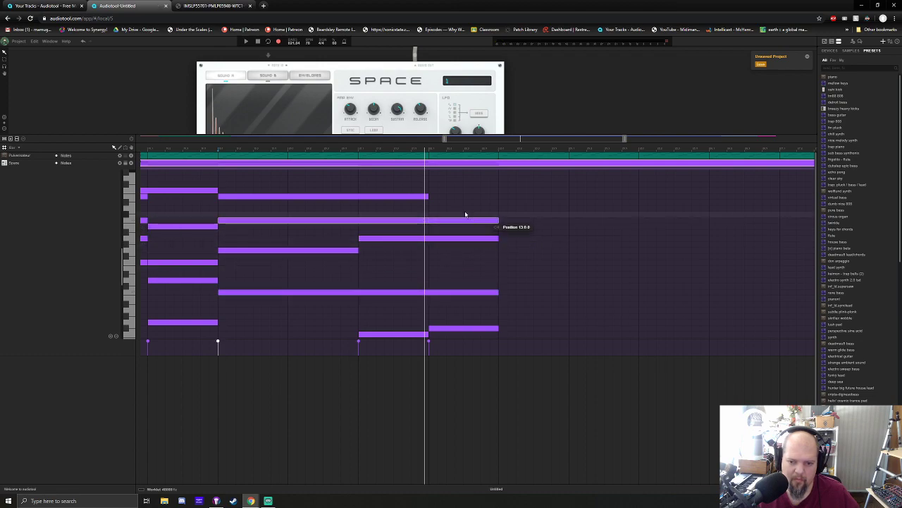
left_click(431, 202)
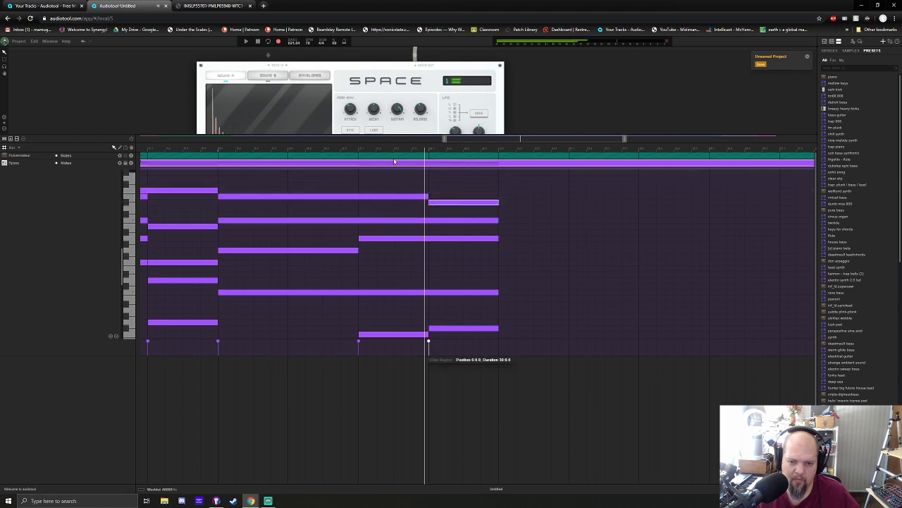
left_click(216, 154)
key("space")
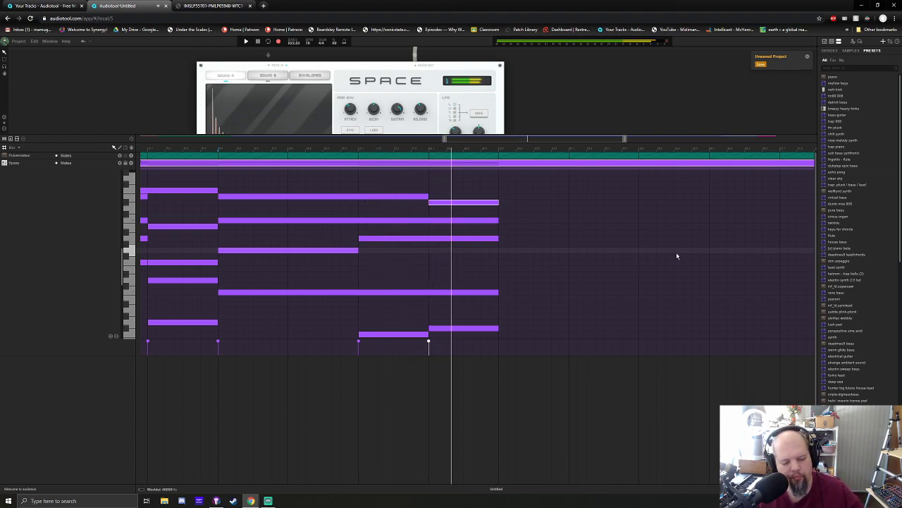
key("space")
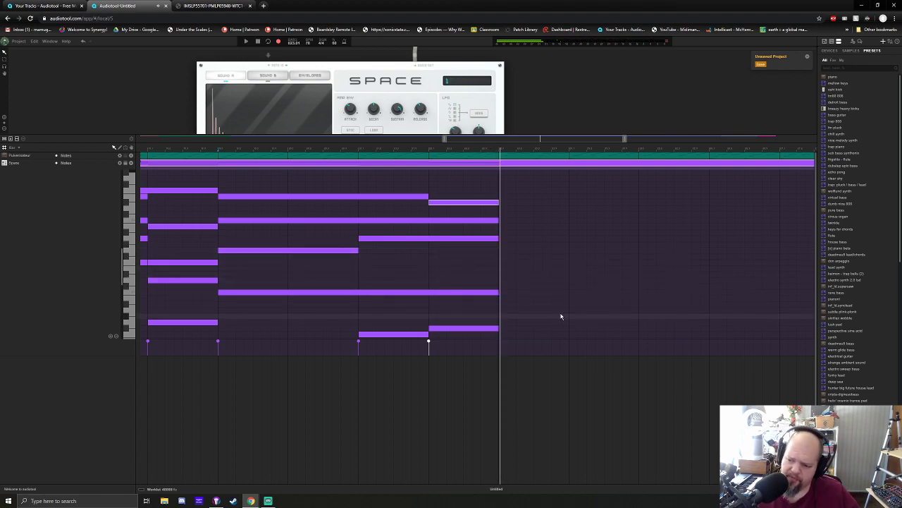
left_click(268, 501)
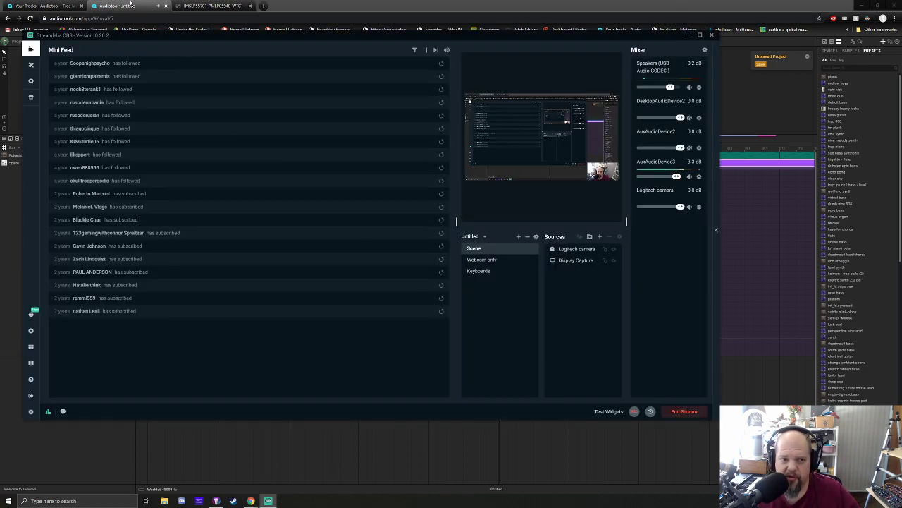
left_click(130, 5)
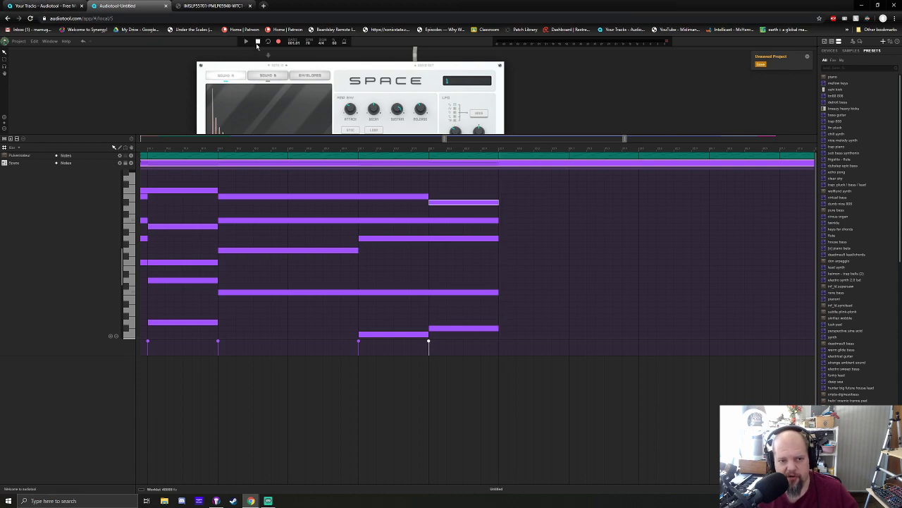
Close the note editor and save the track under the name "Bach prelude"
double_click(473, 163)
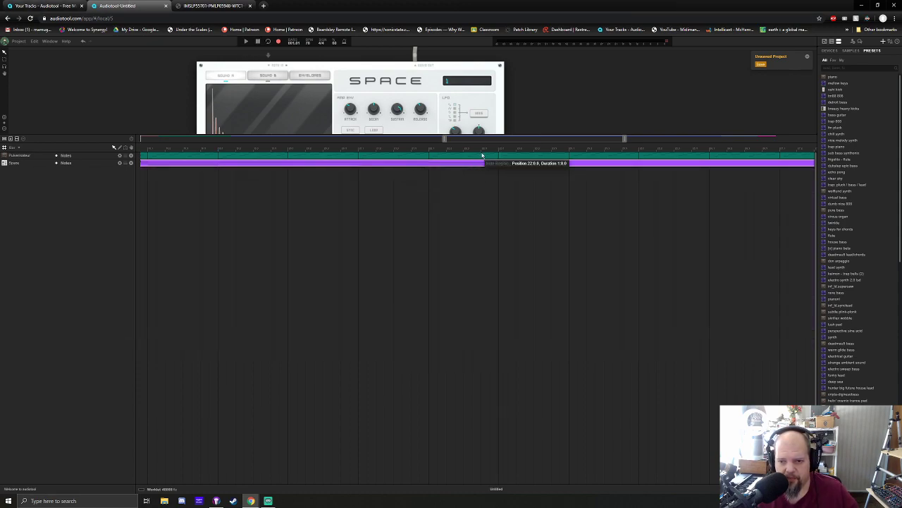
left_click_drag(482, 142, 370, 141)
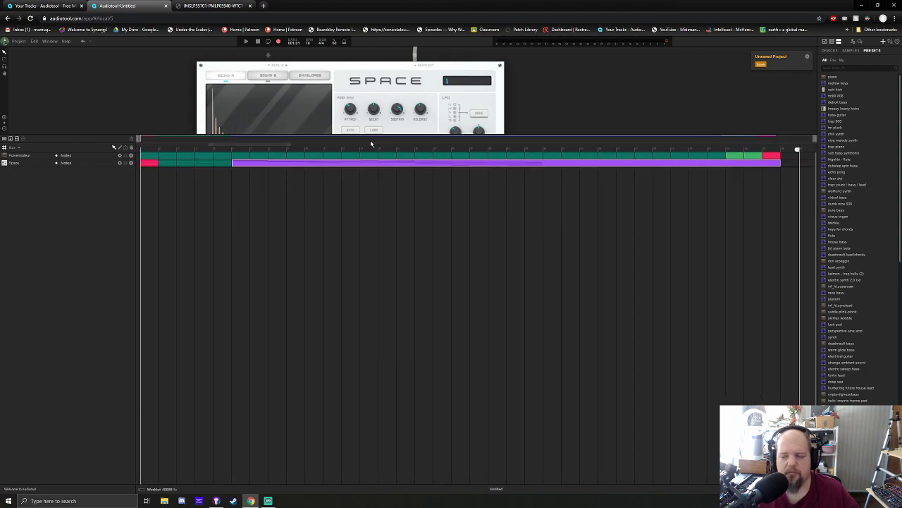
left_click(763, 66)
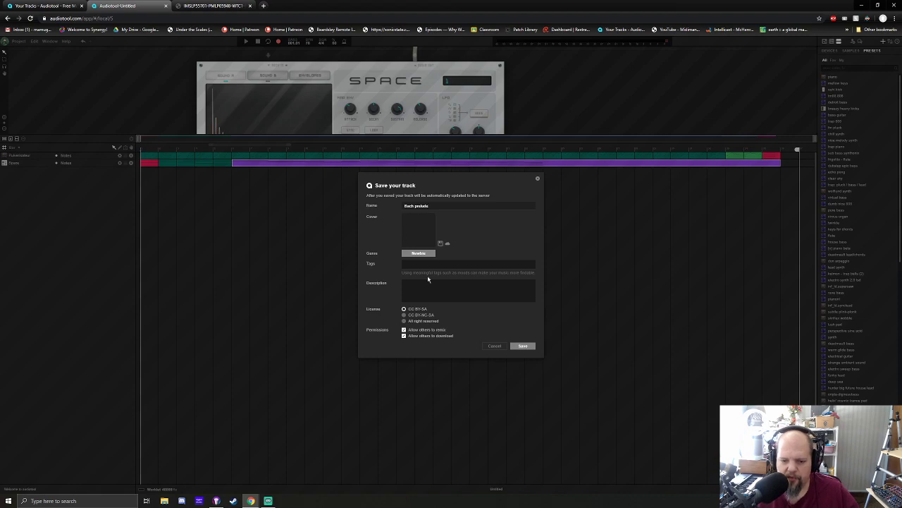
left_click(522, 346)
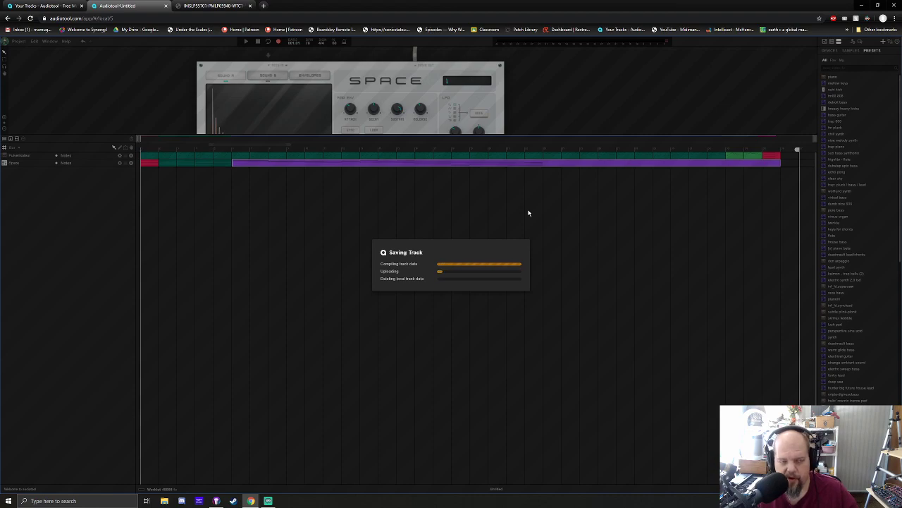
Look at the artist's profile page in the other browser tab and view the enlarged profile picture
left_click(54, 5)
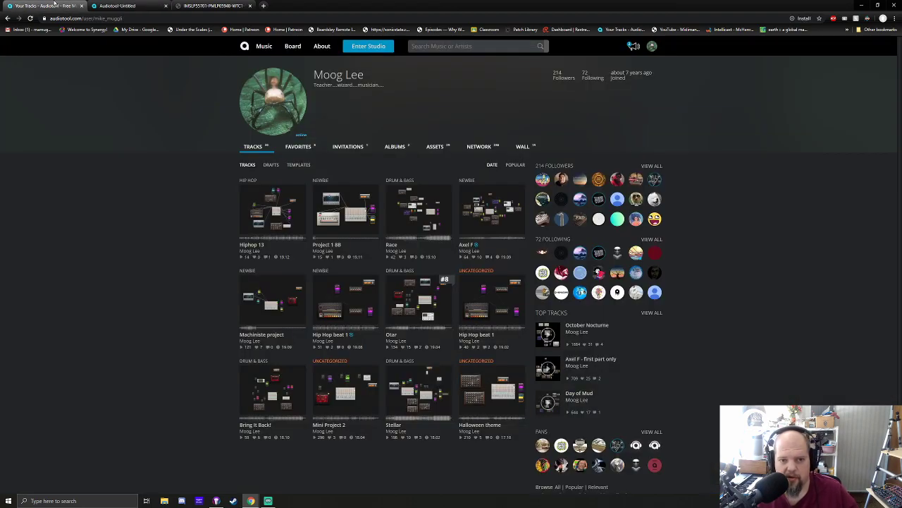
left_click(270, 107)
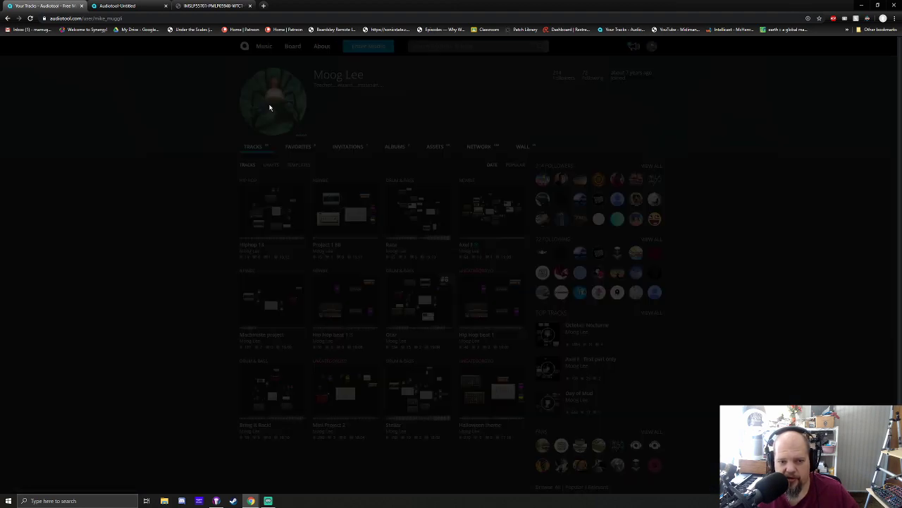
left_click(170, 201)
Return to the Bach prelude project and play the piece from the start through measure 22
left_click(106, 5)
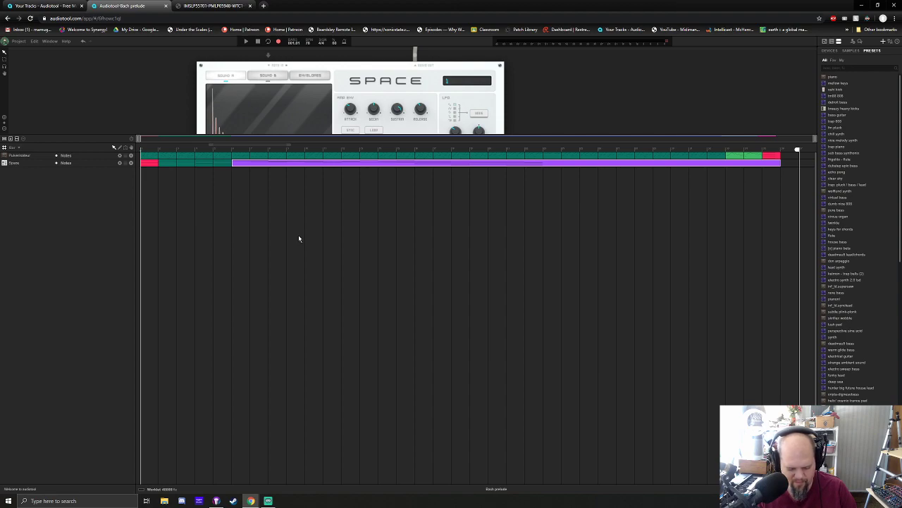
key("space")
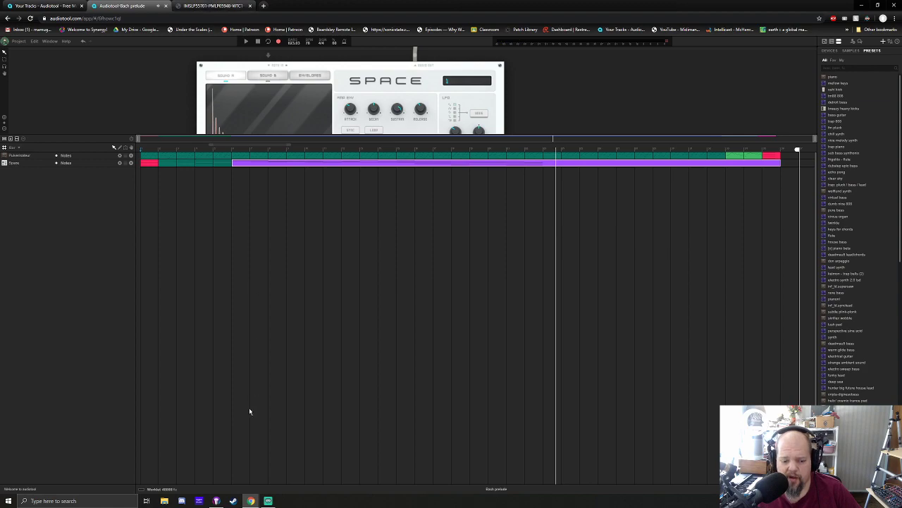
Switch to Streamlabs OBS and activate the Webcam only scene
left_click(268, 502)
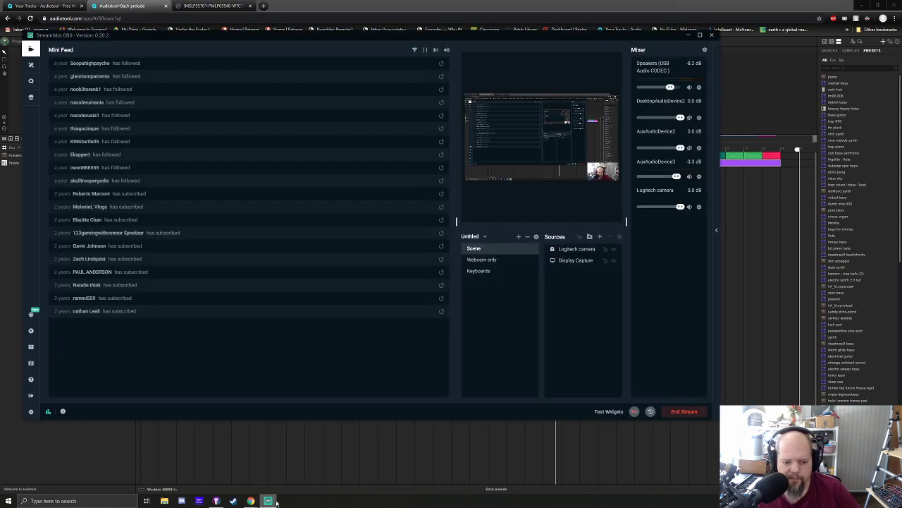
left_click(478, 263)
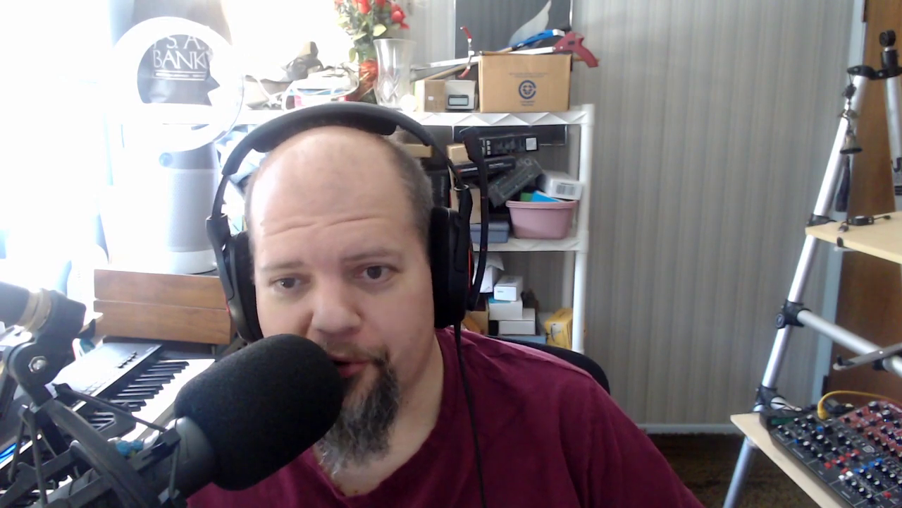